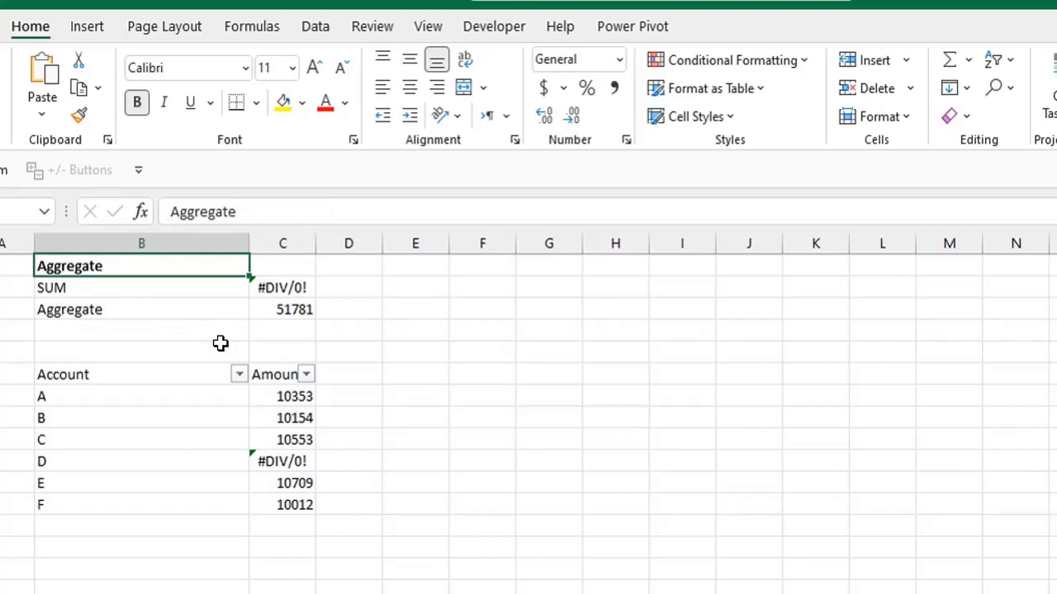
# Browse the workbook's example sheets, ending on the Aggregate sheet.
pyautogui.click(222, 593)
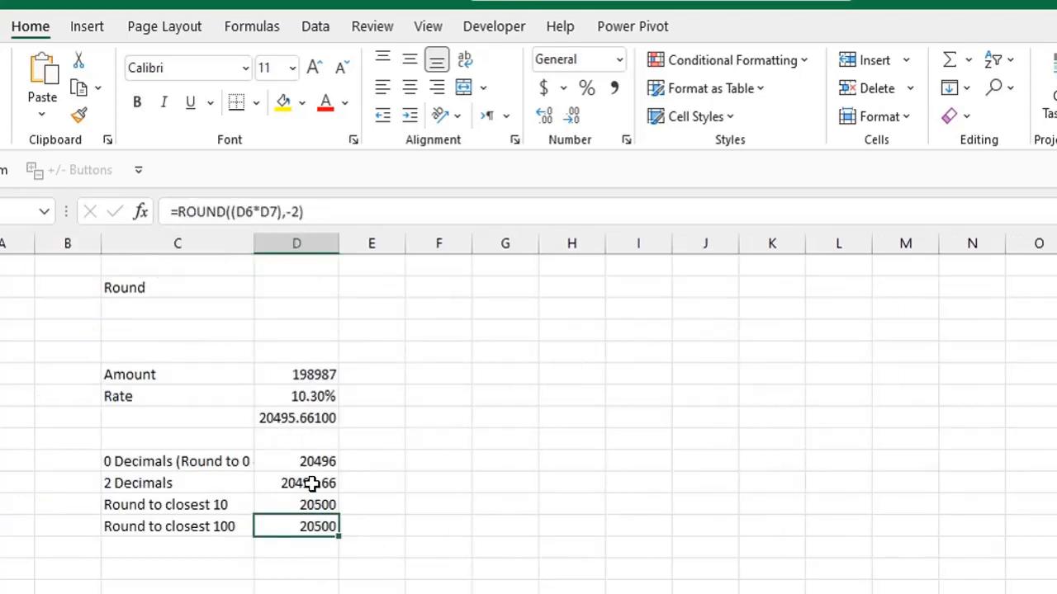
pyautogui.click(284, 593)
pyautogui.click(185, 295)
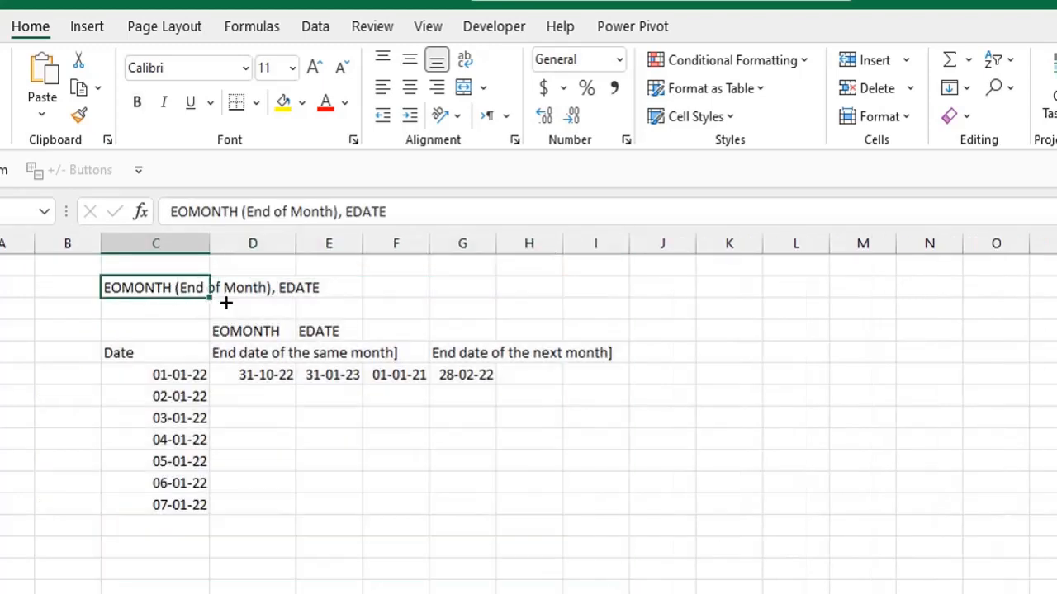
pyautogui.click(388, 592)
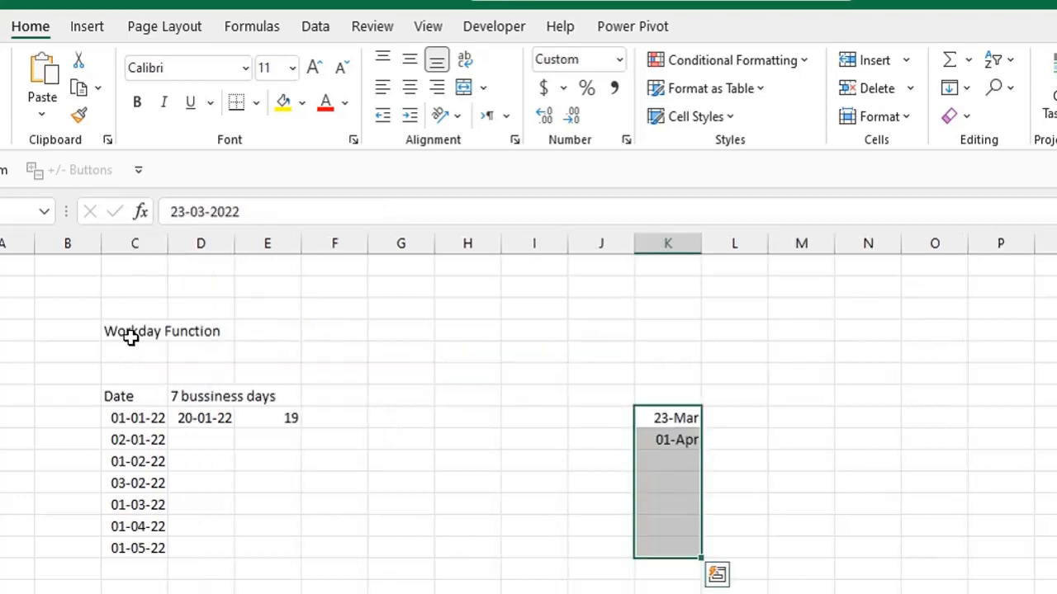
pyautogui.click(132, 334)
pyautogui.click(487, 593)
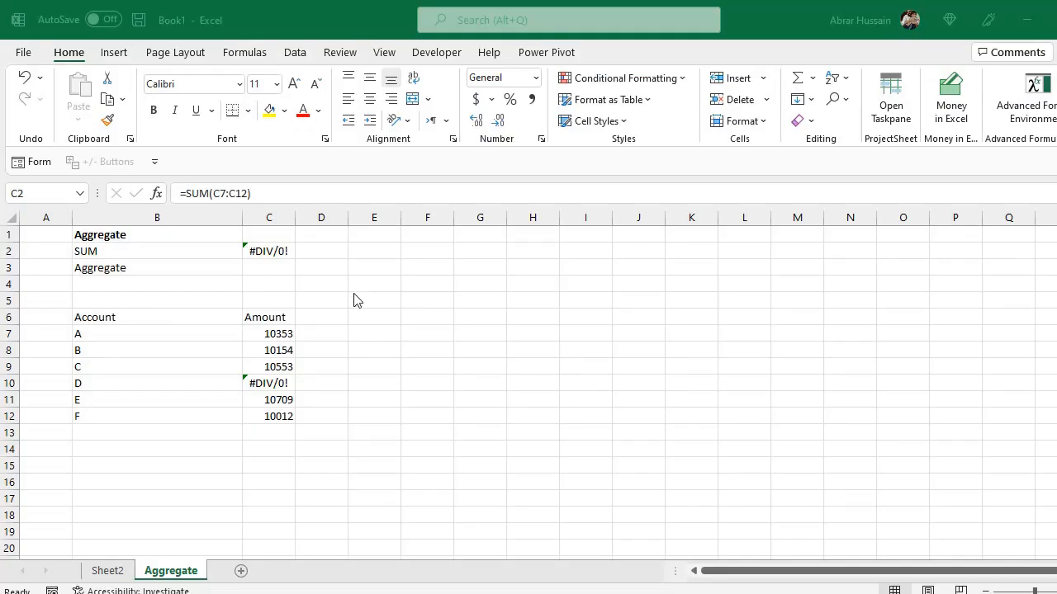
# Inspect the SUM formula in C2 and the #DIV/0! error in the amount column.
pyautogui.click(268, 251)
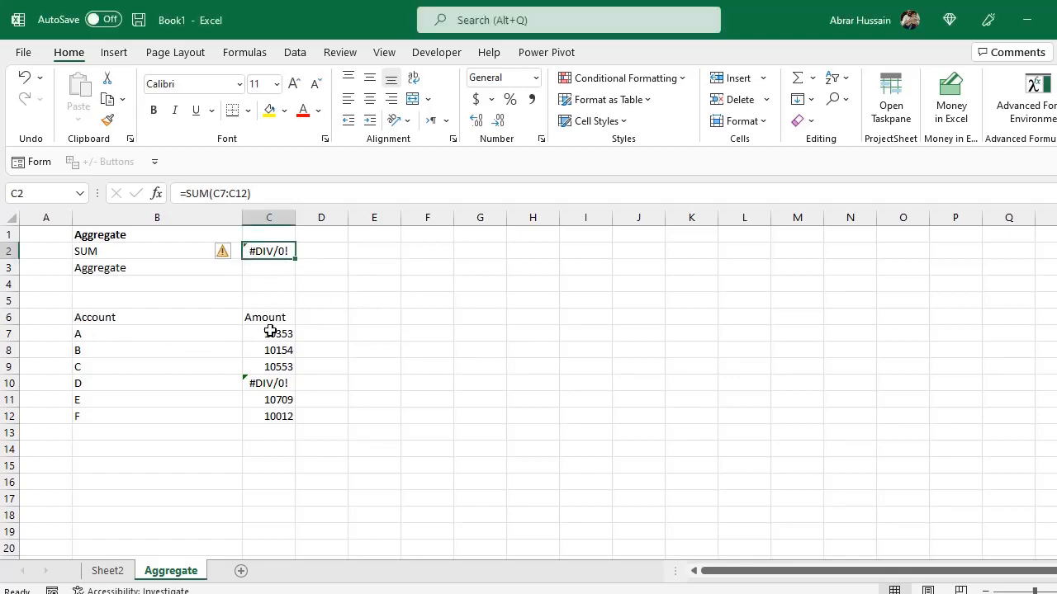
pyautogui.press('Return')
pyautogui.moveTo(275, 333); pyautogui.dragTo(278, 413)
pyautogui.click(106, 332)
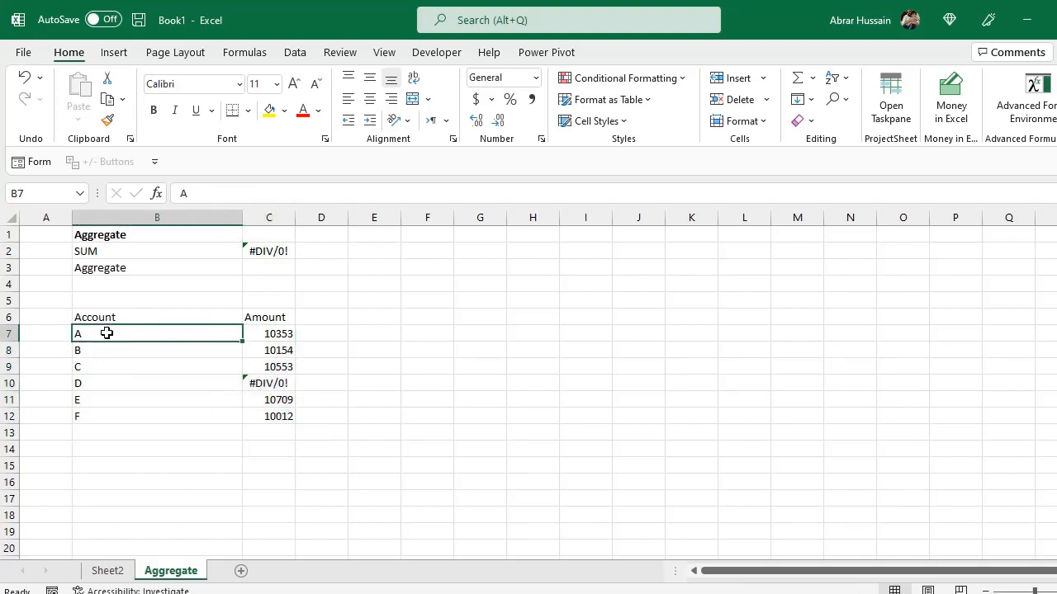
pyautogui.click(127, 374)
pyautogui.click(269, 317)
pyautogui.moveTo(276, 333); pyautogui.dragTo(278, 400)
pyautogui.click(278, 384)
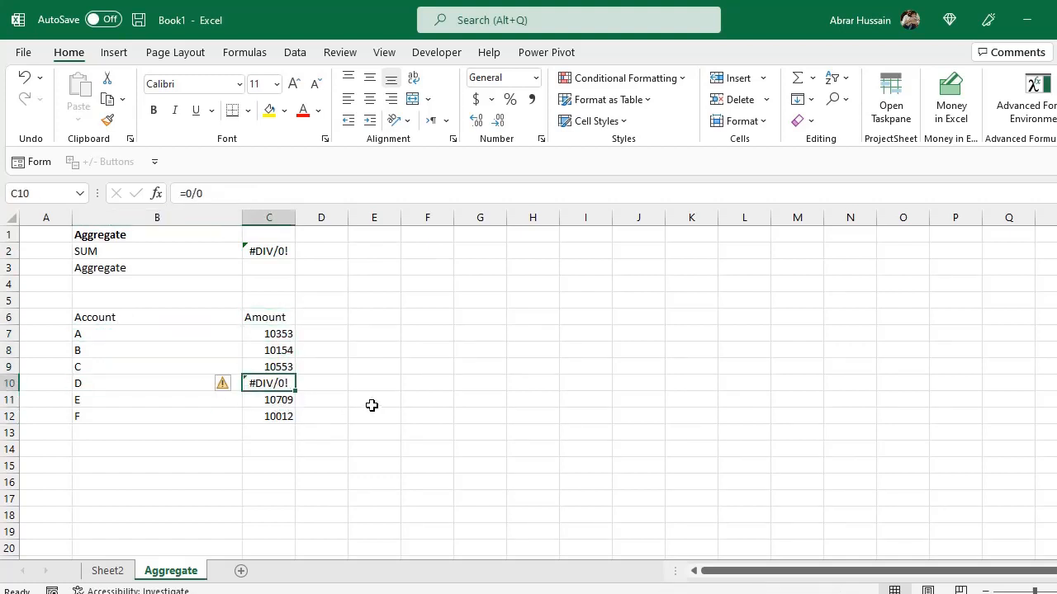
pyautogui.click(269, 252)
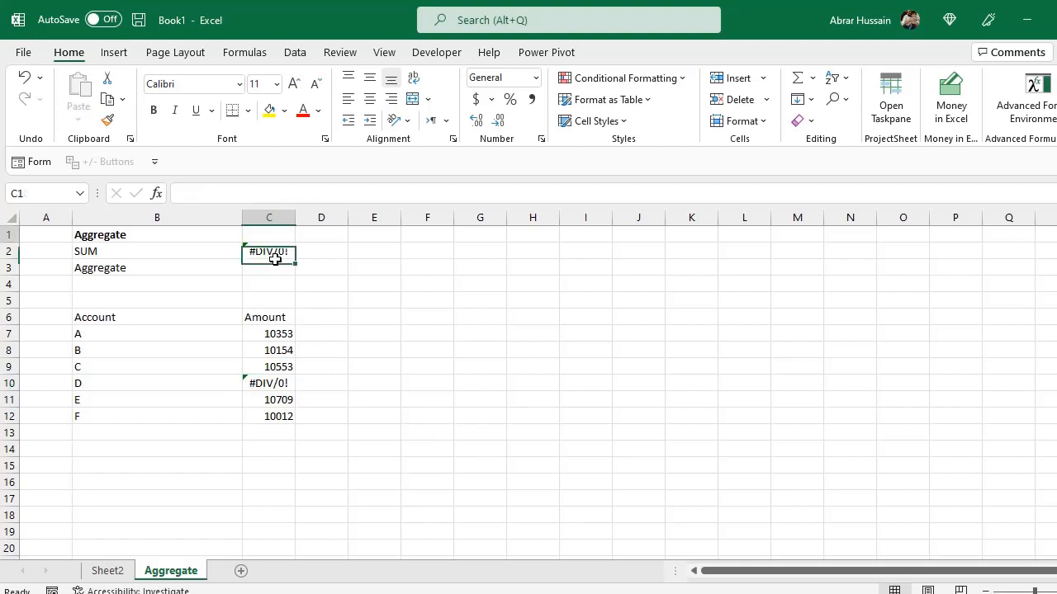
pyautogui.doubleClick(269, 251)
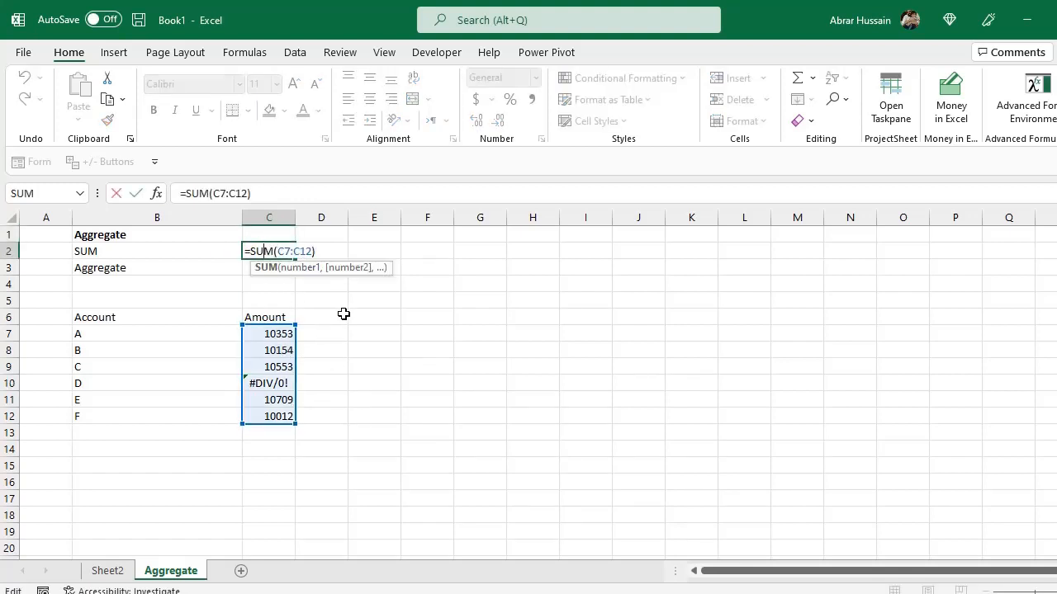
pyautogui.press('Escape')
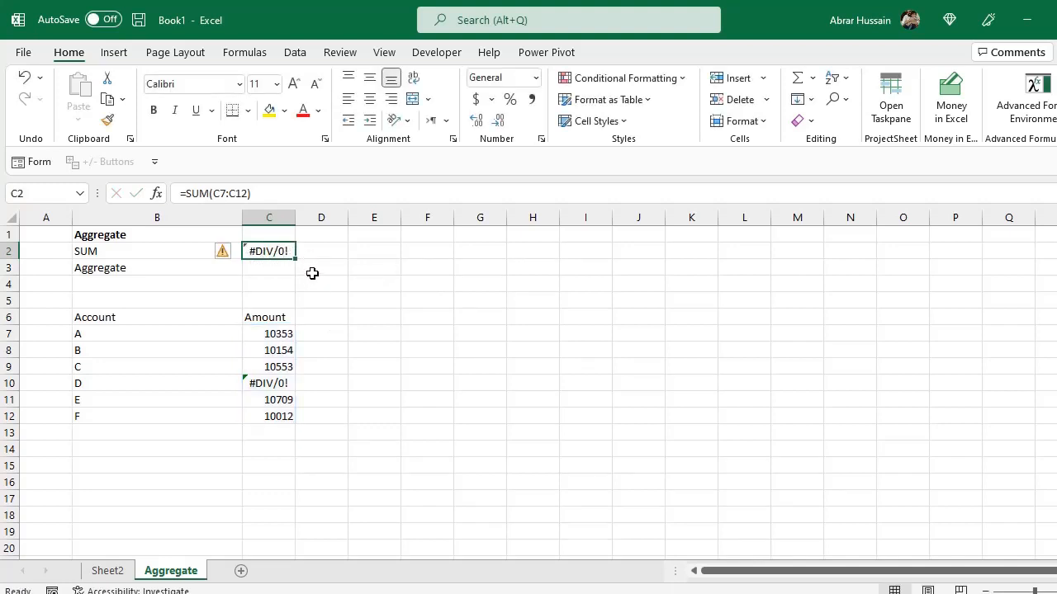
# Examine the individual amount cells in C7:C12.
pyautogui.moveTo(279, 333); pyautogui.dragTo(278, 415)
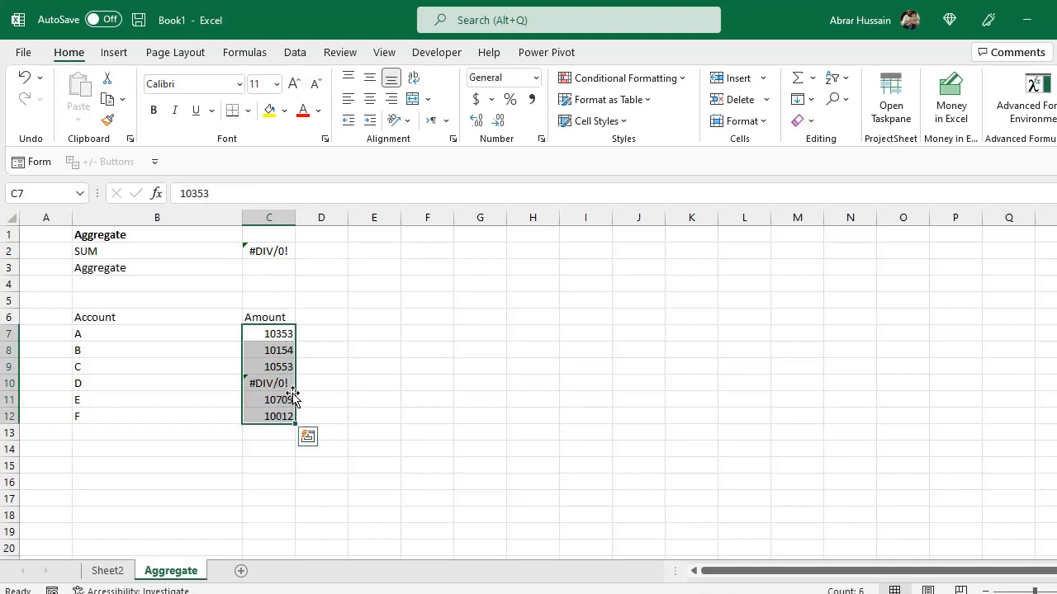
pyautogui.click(285, 383)
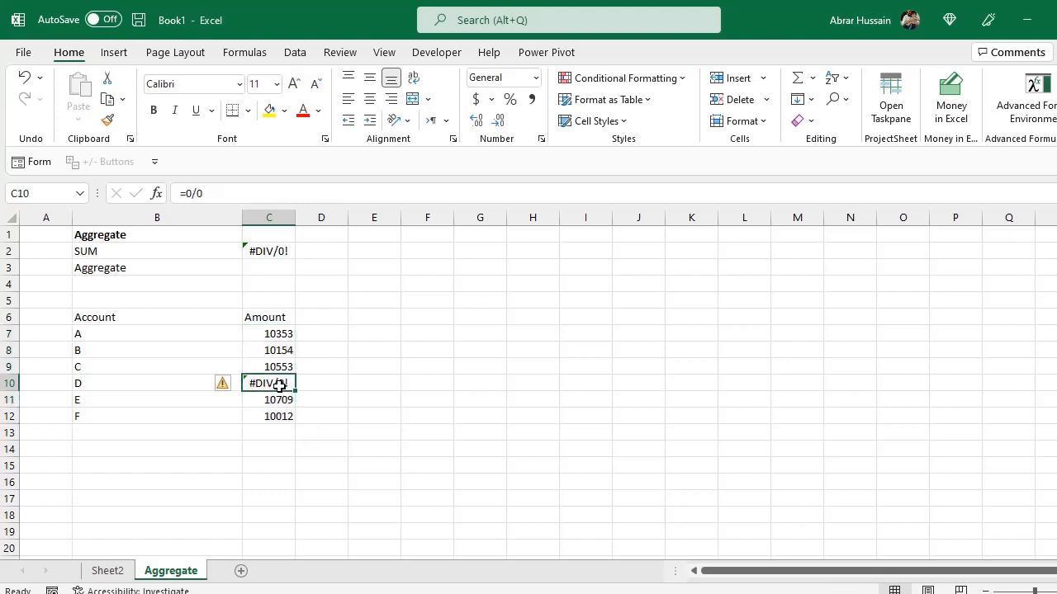
pyautogui.click(286, 330)
pyautogui.click(289, 369)
pyautogui.click(288, 401)
pyautogui.click(284, 415)
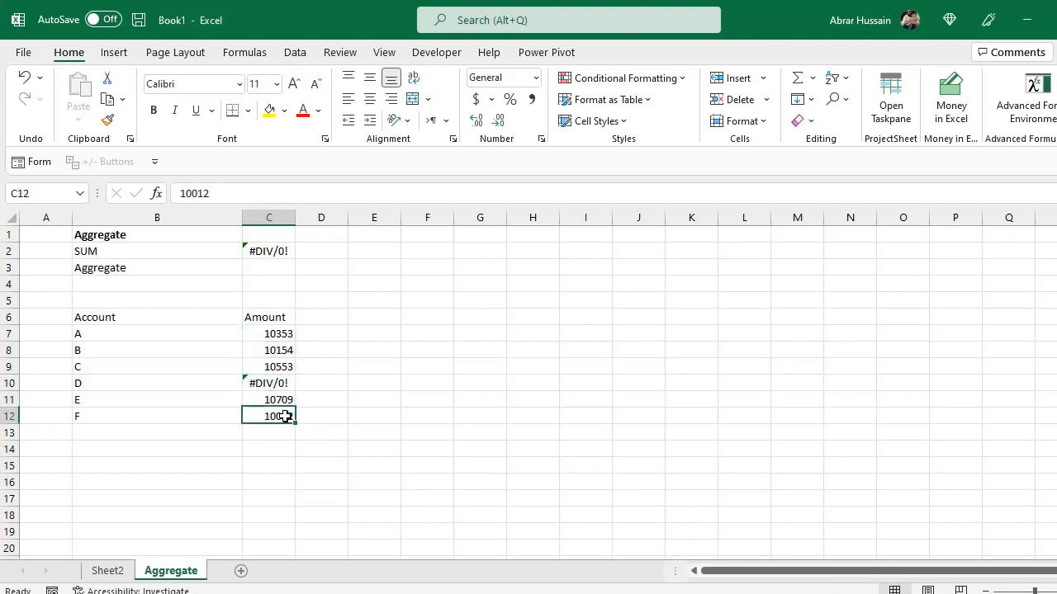
pyautogui.click(283, 369)
pyautogui.click(284, 335)
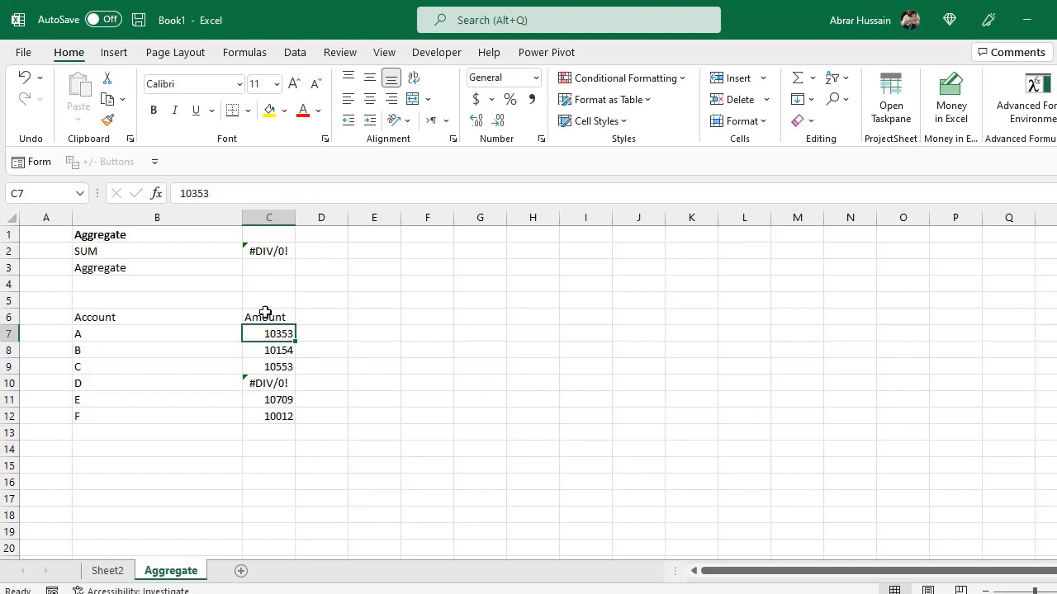
# Start an AGGREGATE formula in C3 and choose function 9 - SUM.
pyautogui.click(109, 269)
pyautogui.click(286, 267)
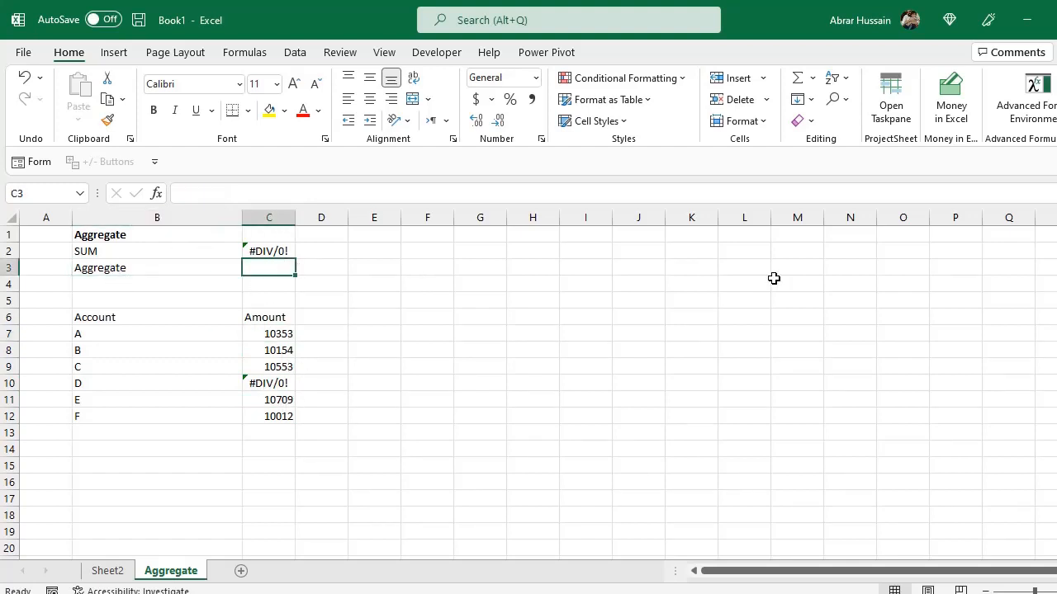
pyautogui.write('=A')
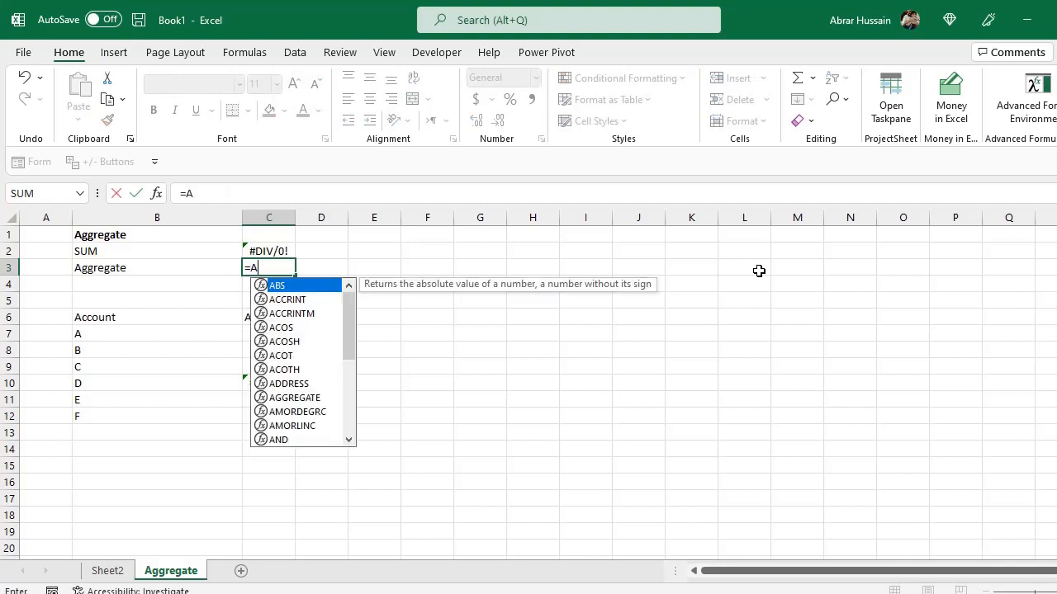
pyautogui.write('ggregate')
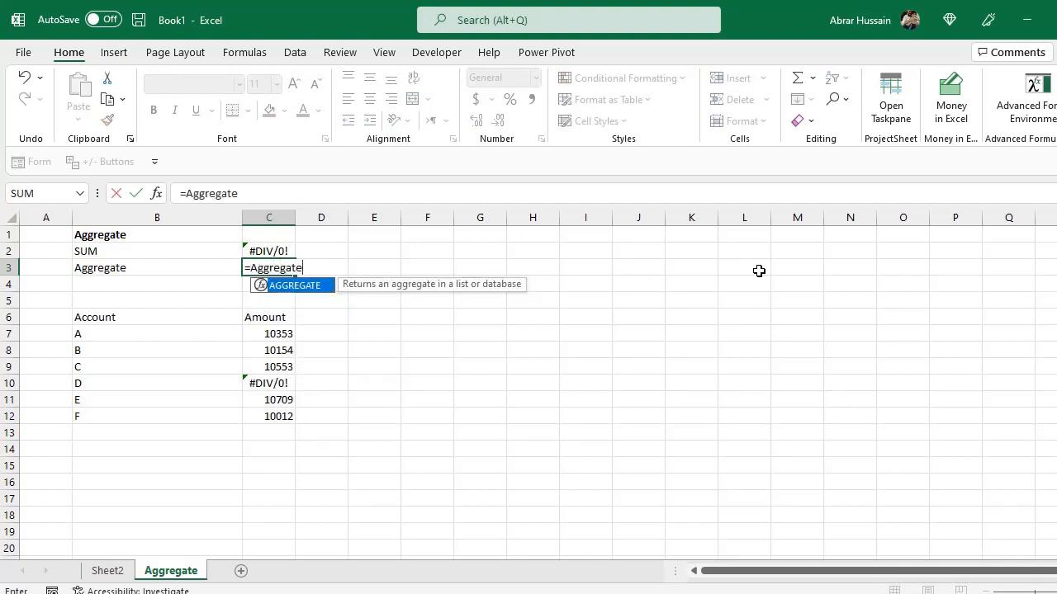
pyautogui.write('(')
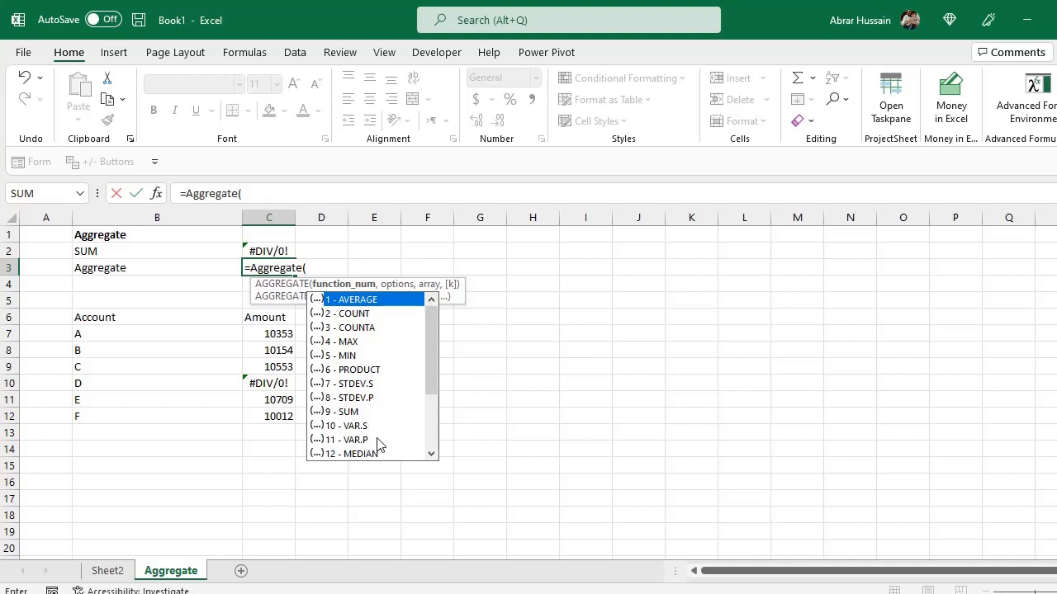
pyautogui.scroll(-1, 393, 394)
pyautogui.scroll(-2, 392, 395)
pyautogui.scroll(3, 389, 396)
pyautogui.doubleClick(345, 413)
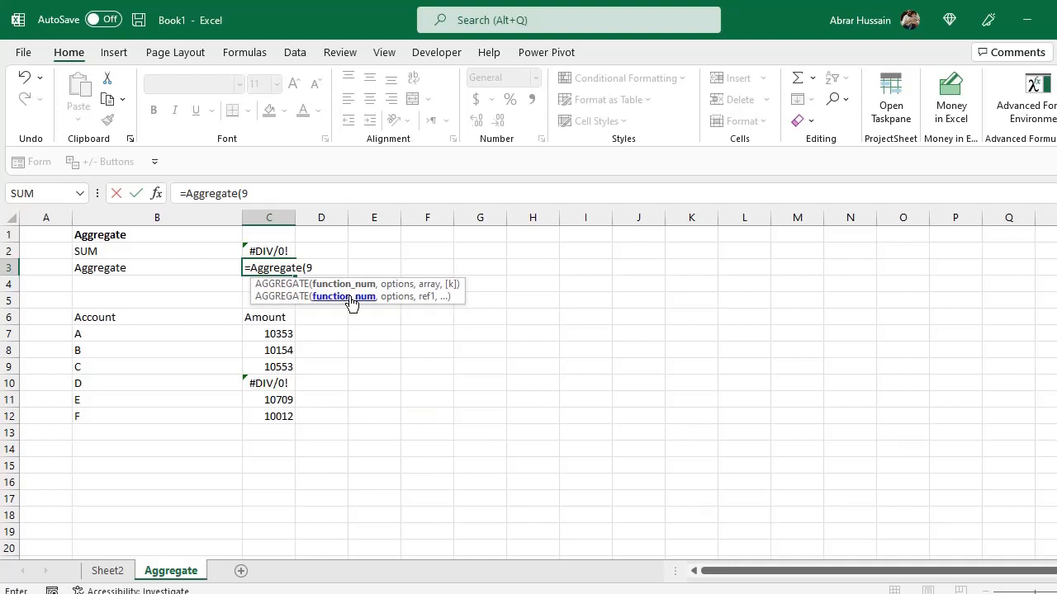
# Set option 6 to ignore error values, reference C7:C12, and enter the formula.
pyautogui.write(',')
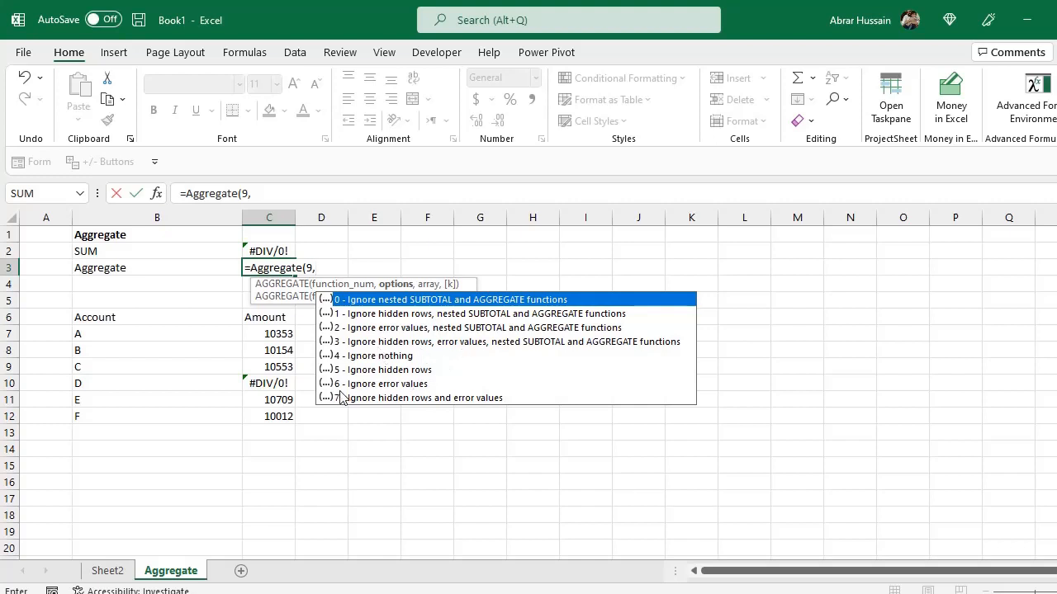
pyautogui.doubleClick(421, 383)
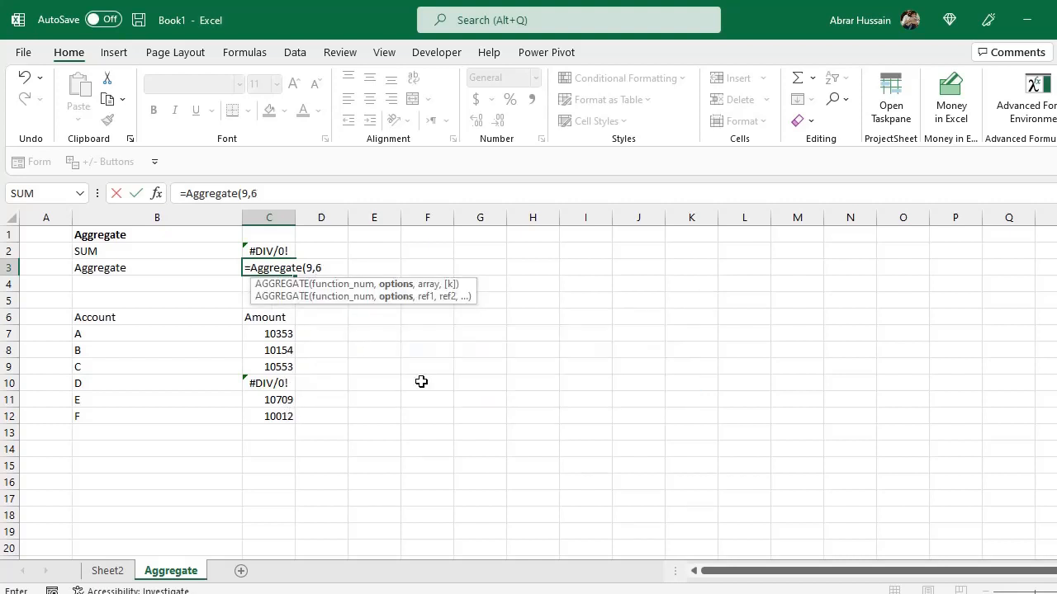
pyautogui.write(',')
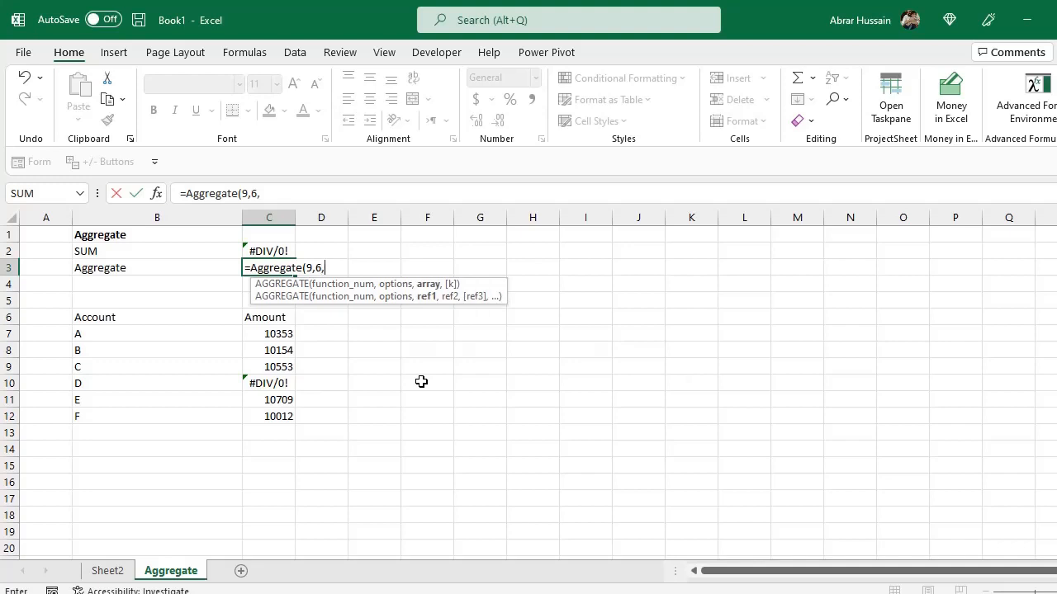
pyautogui.moveTo(280, 333); pyautogui.dragTo(283, 419)
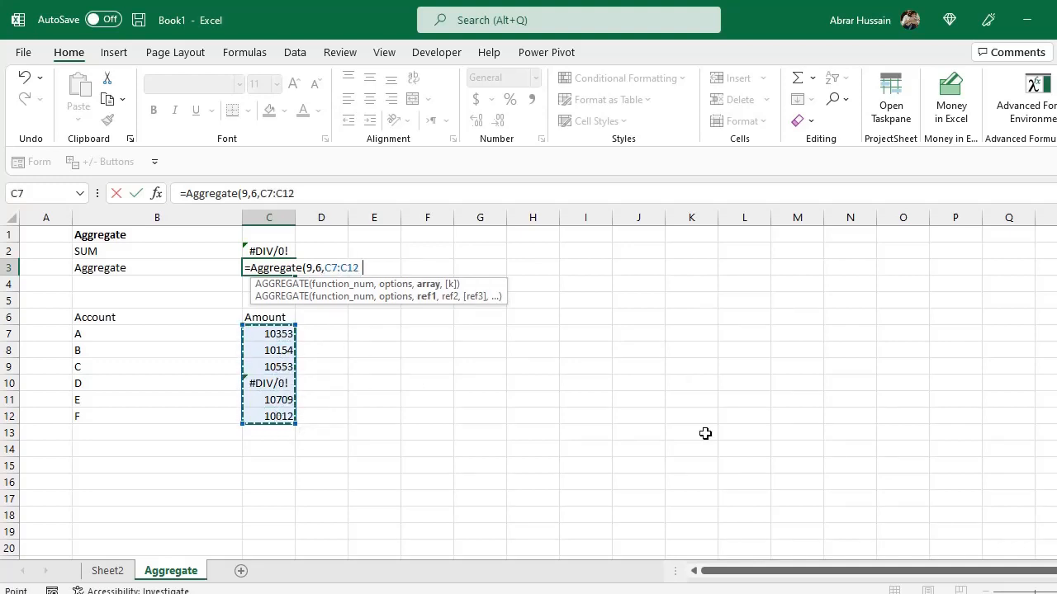
pyautogui.write(')')
pyautogui.press('Return')
# Edit the C3 formula to use option 3, ignoring hidden rows and error values, over C7:C12.
pyautogui.press('Up')
pyautogui.press('F2')
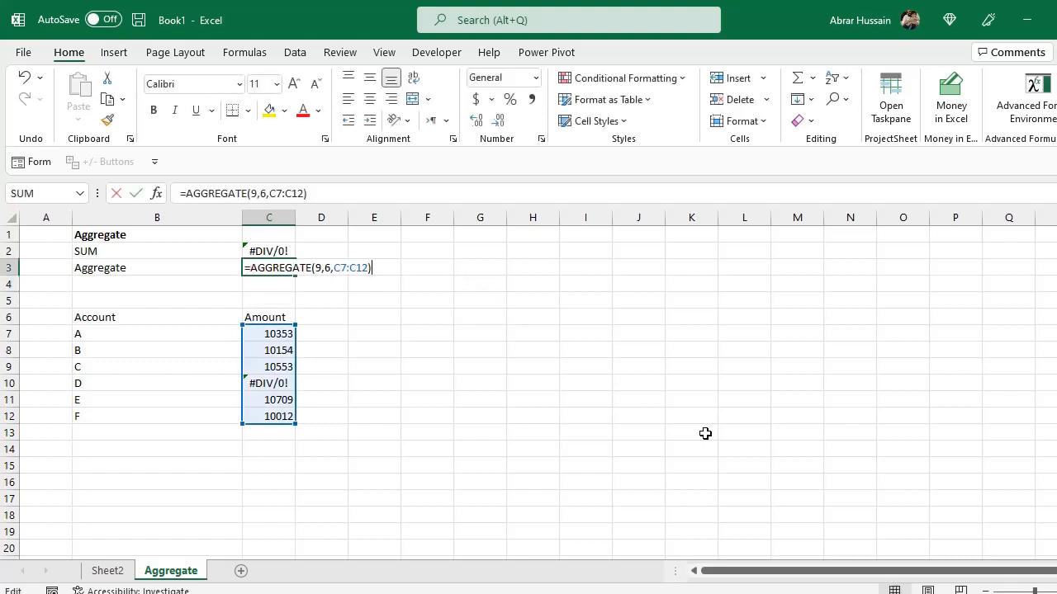
pyautogui.press('Escape')
pyautogui.press('F2')
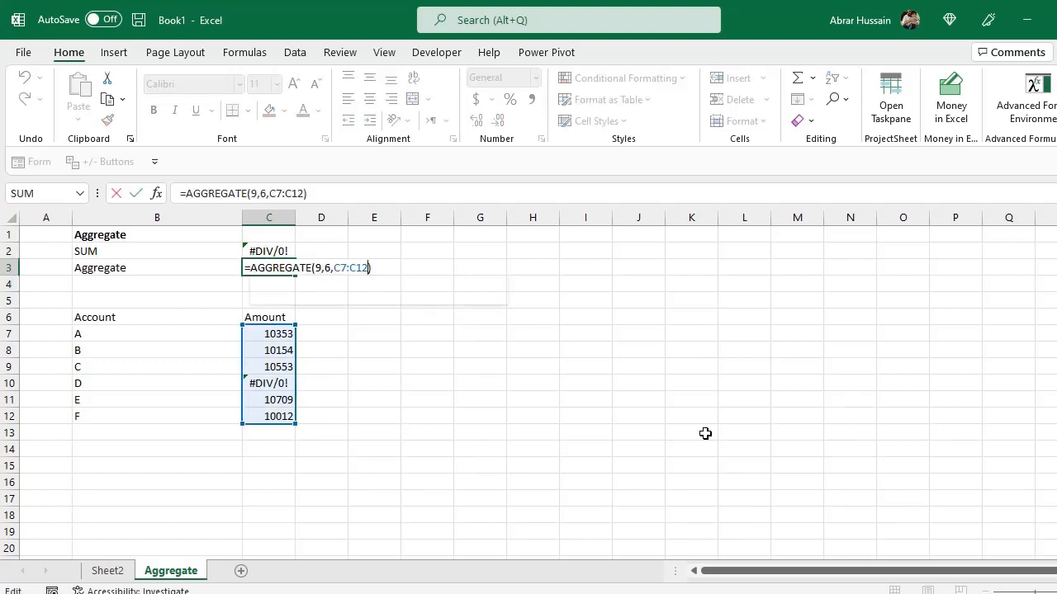
pyautogui.hotkey('ctrl', 'shift', 'Left')
pyautogui.hotkey('ctrl', 'shift', 'Left')
pyautogui.hotkey('shift', 'Left')
pyautogui.press('BackSpace')
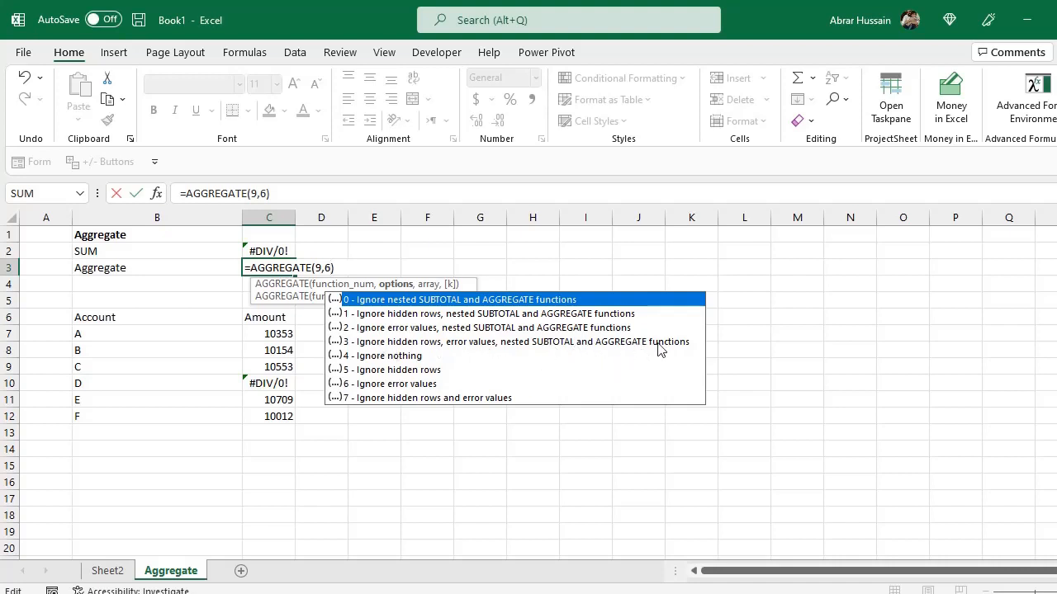
pyautogui.doubleClick(372, 341)
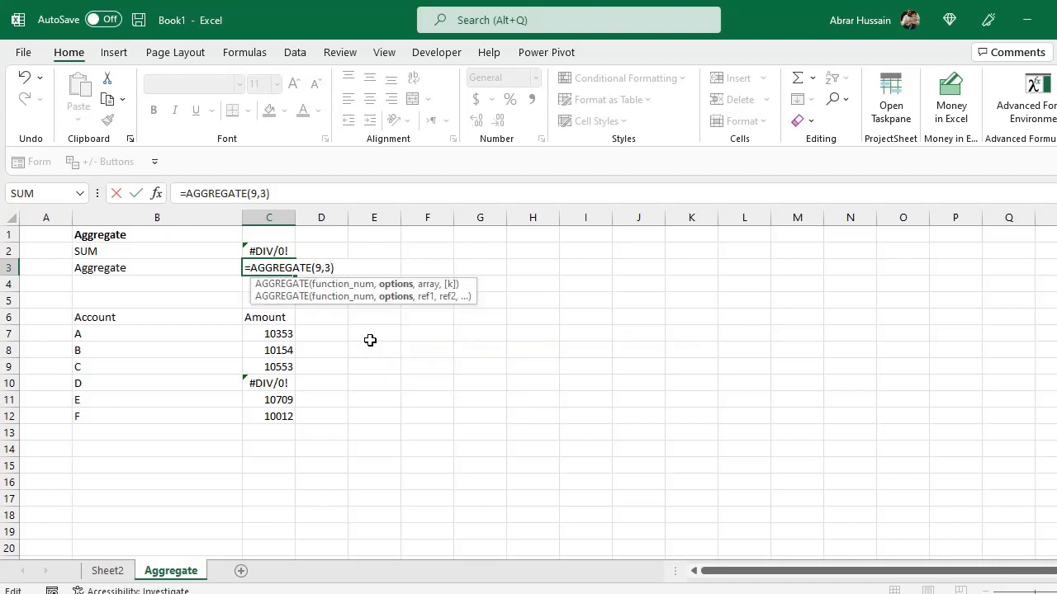
pyautogui.write(',')
pyautogui.moveTo(260, 334); pyautogui.dragTo(264, 417)
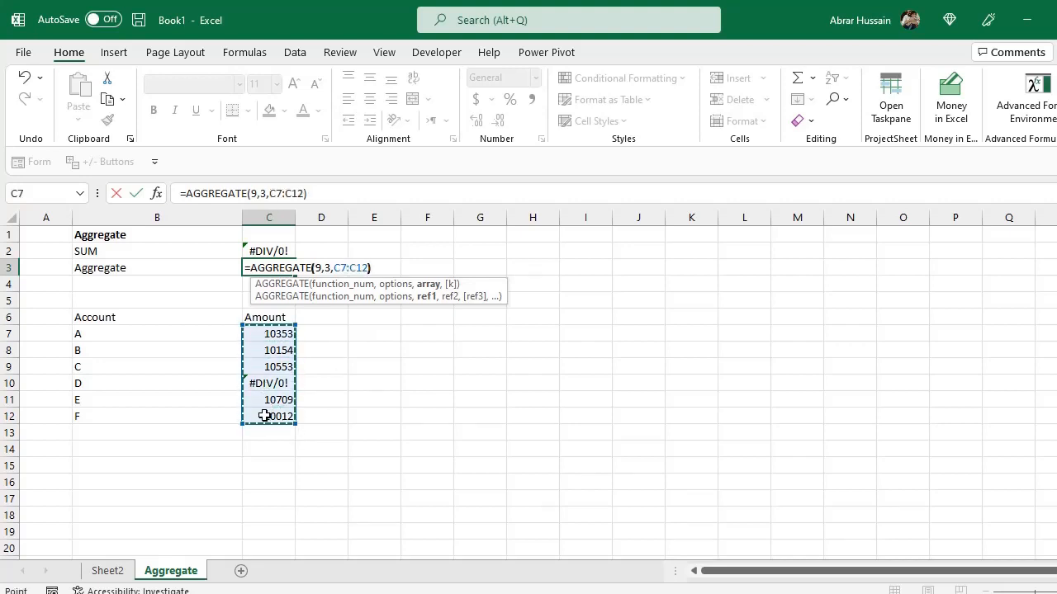
pyautogui.press('Return')
pyautogui.press('Return')
# Review the revised AGGREGATE formula in C3.
pyautogui.press('Up')
pyautogui.press('F2')
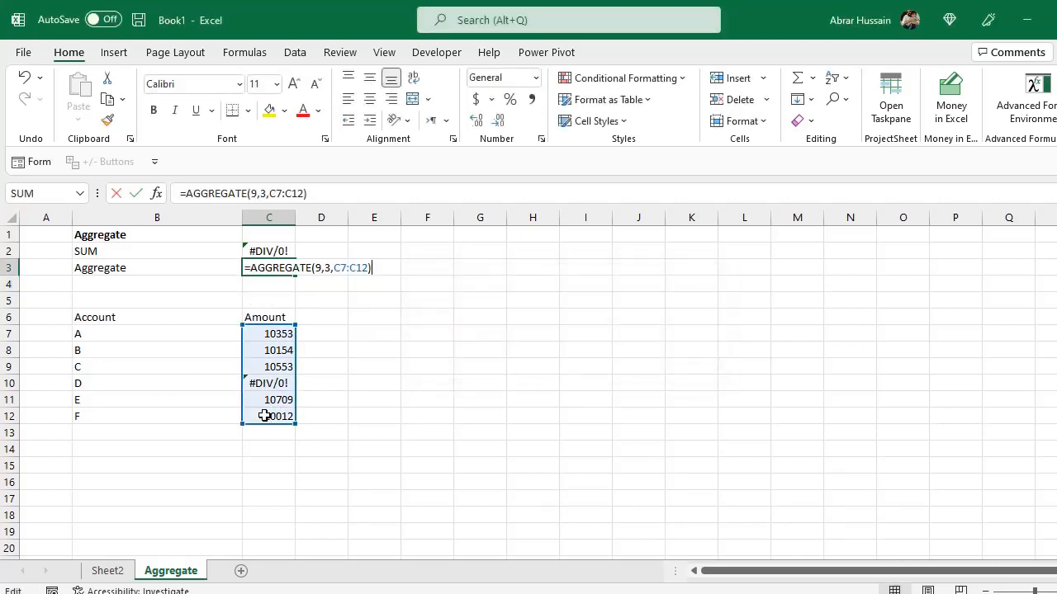
pyautogui.press('Escape')
pyautogui.press('F2')
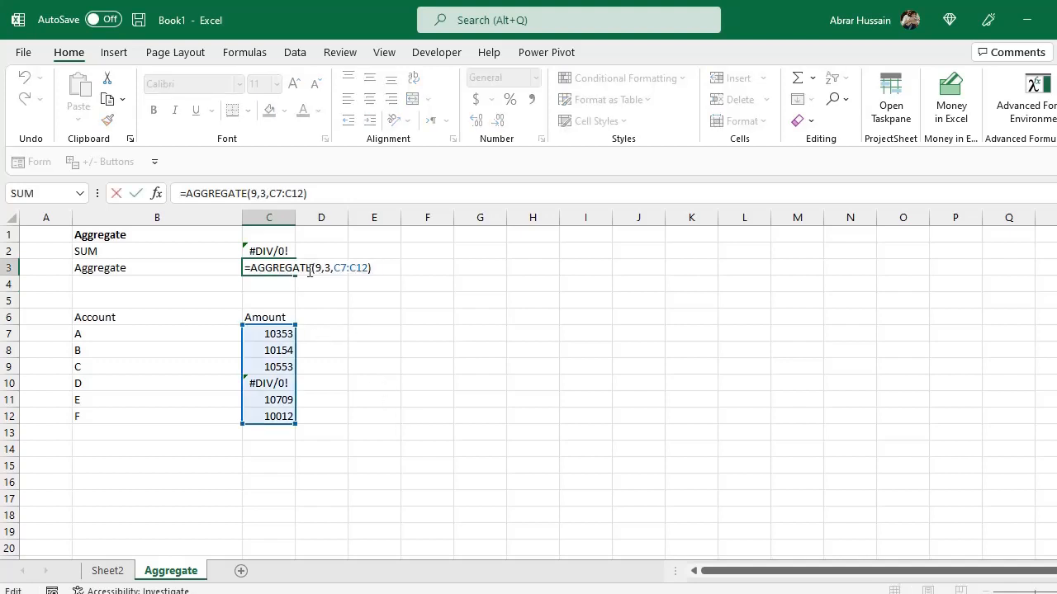
pyautogui.press('Escape')
# Turn on filtering for the Account and Amount header row.
pyautogui.moveTo(90, 317); pyautogui.dragTo(256, 318)
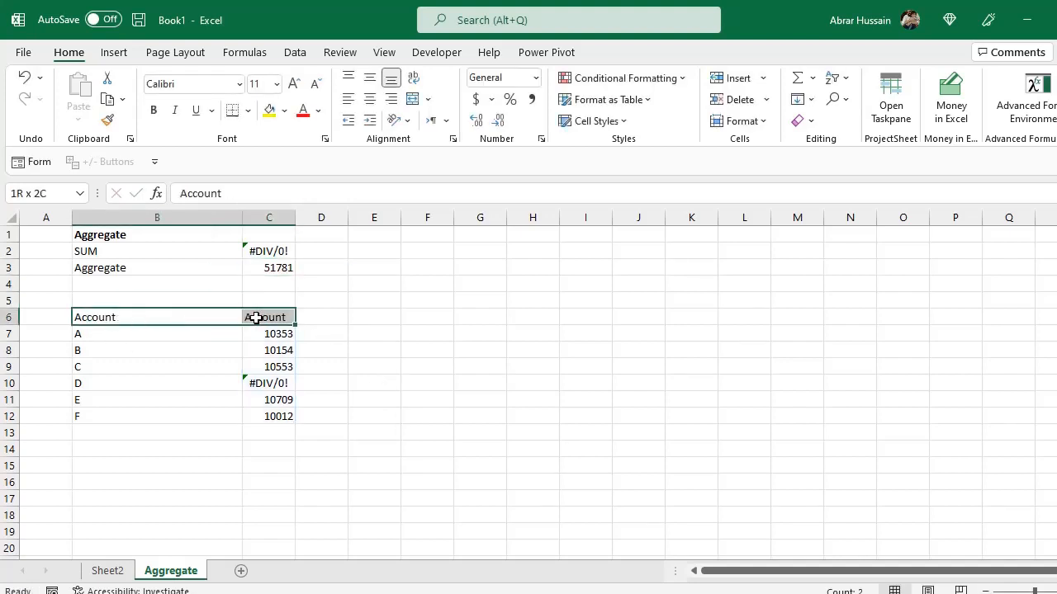
pyautogui.click(297, 56)
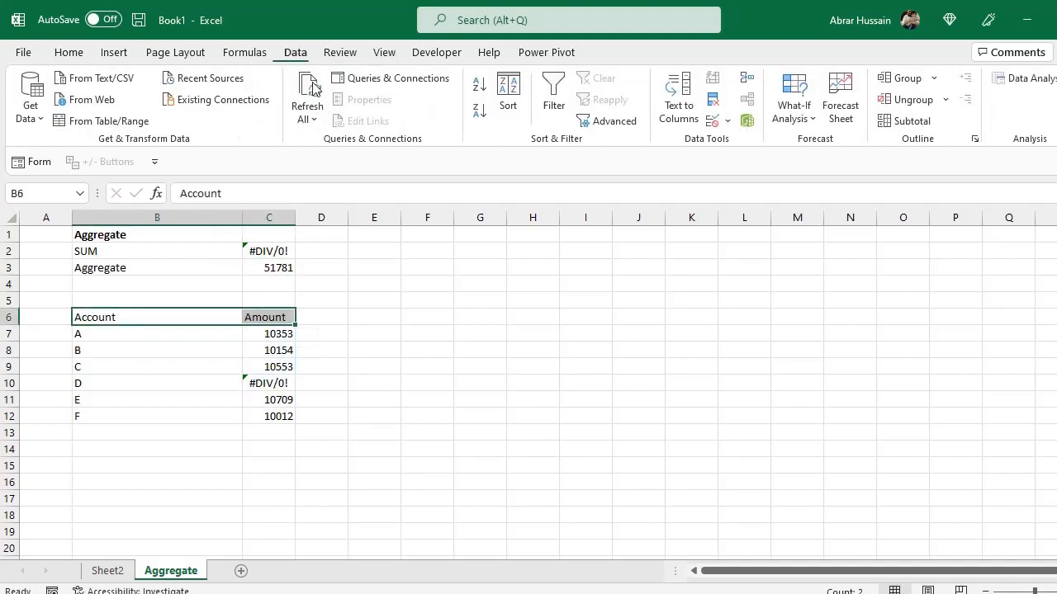
pyautogui.click(555, 95)
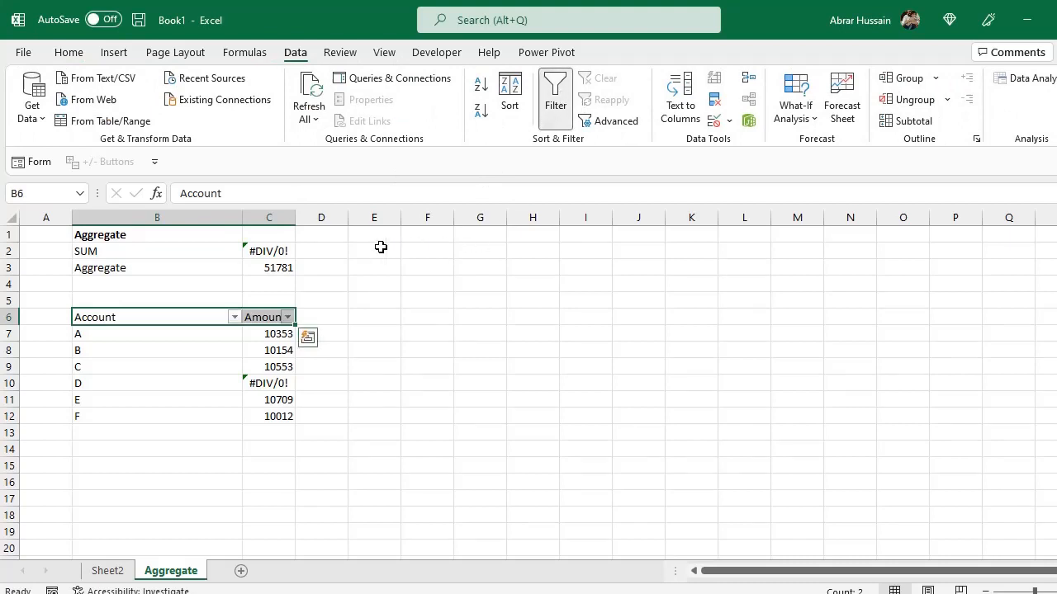
# Filter the Account column to show only accounts C and D, and check the AGGREGATE result in C3.
pyautogui.click(235, 318)
pyautogui.click(66, 422)
pyautogui.click(65, 466)
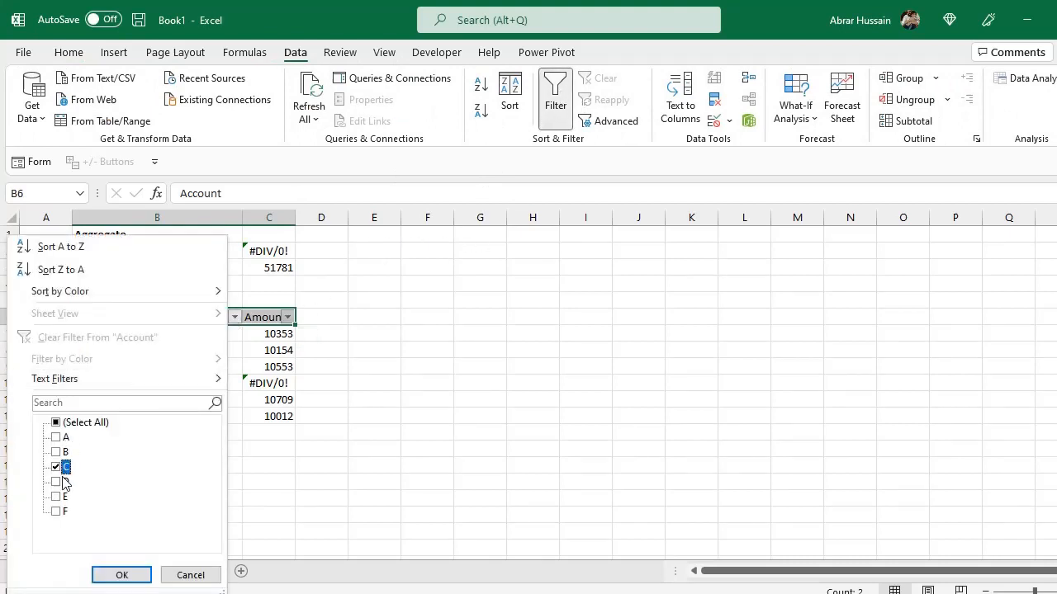
pyautogui.click(65, 482)
pyautogui.click(119, 575)
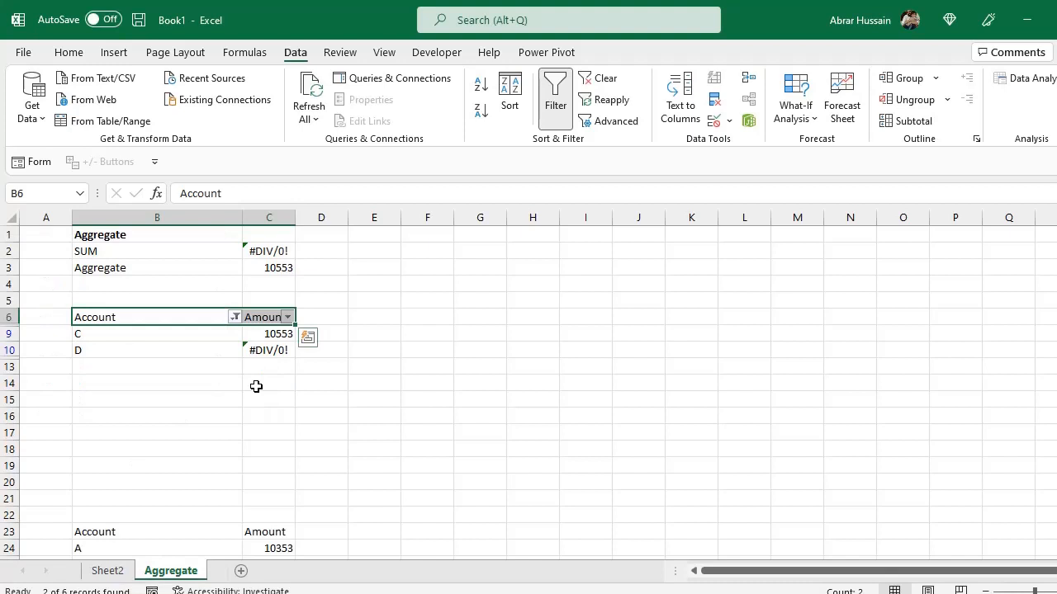
pyautogui.click(271, 269)
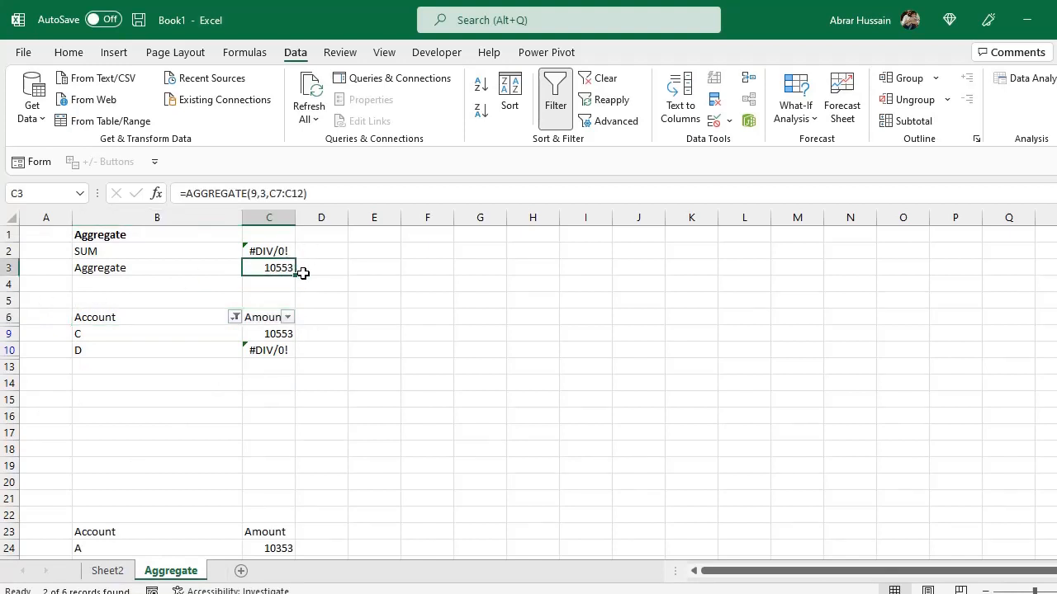
pyautogui.click(251, 333)
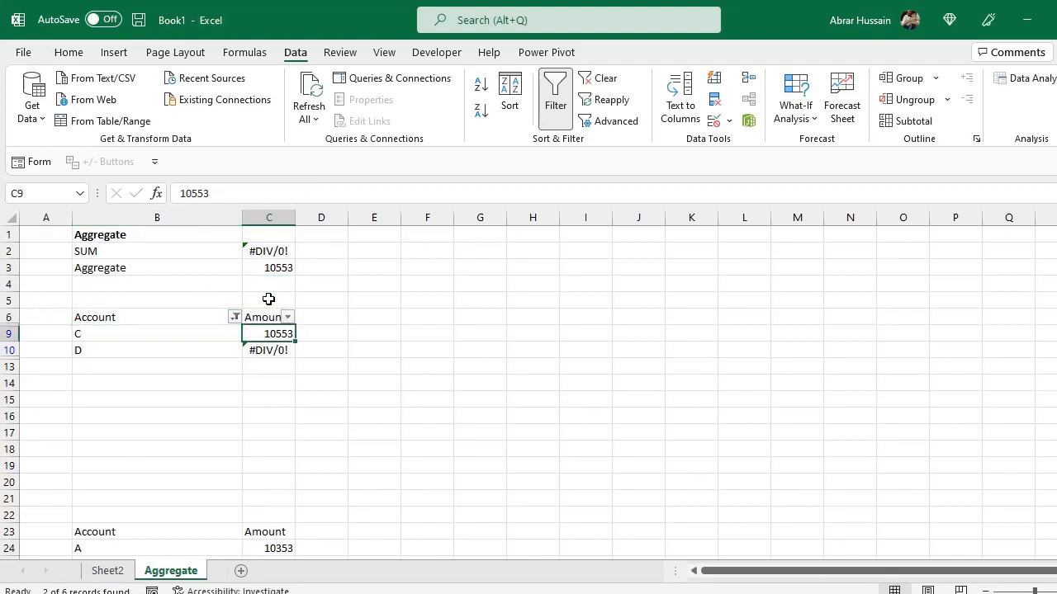
pyautogui.click(276, 267)
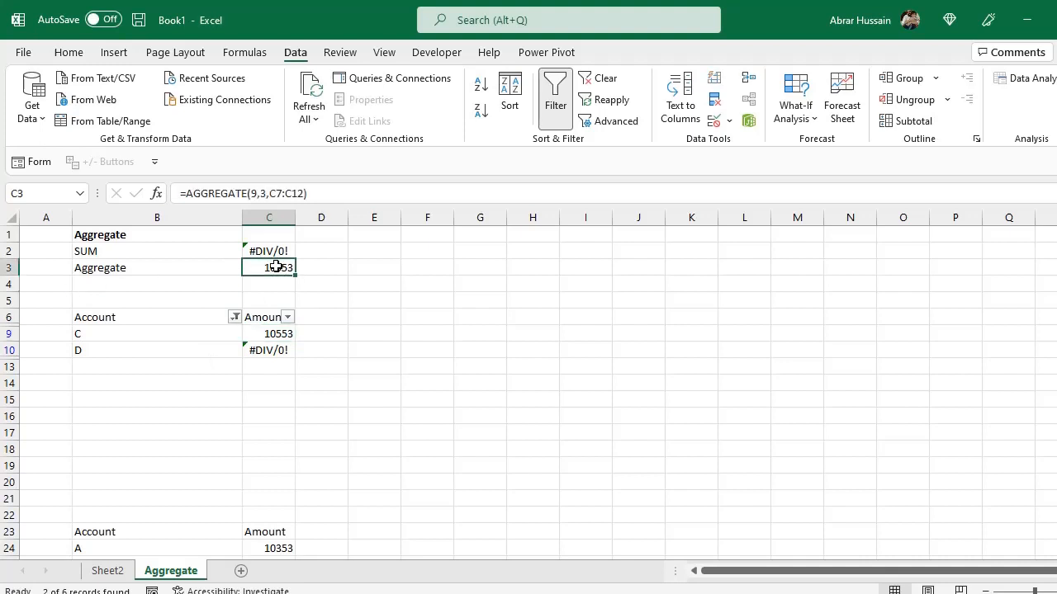
# Clear the Account filter by selecting all accounts again.
pyautogui.click(234, 317)
pyautogui.click(86, 429)
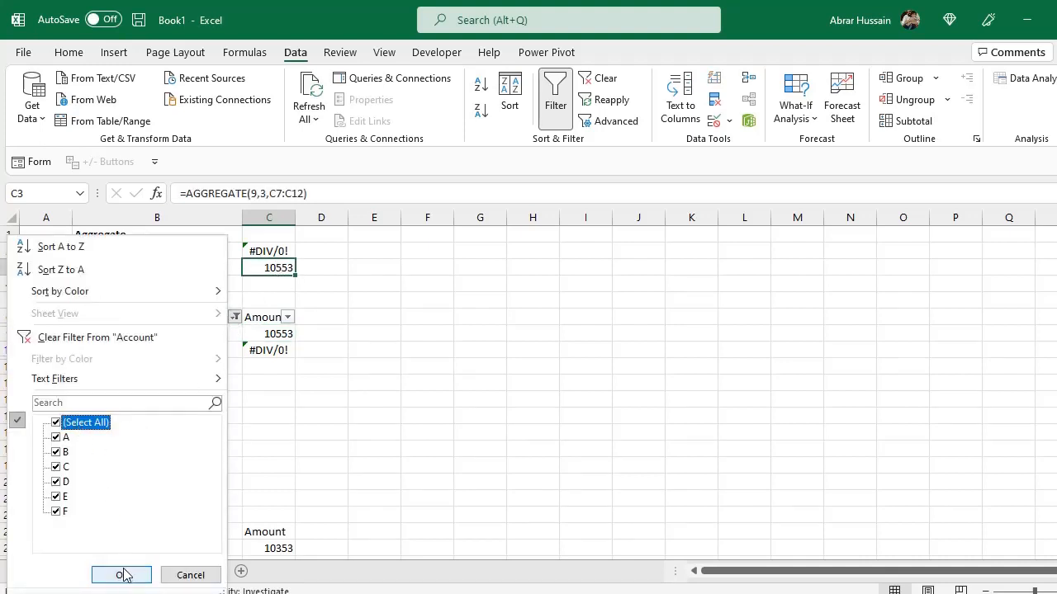
pyautogui.click(123, 573)
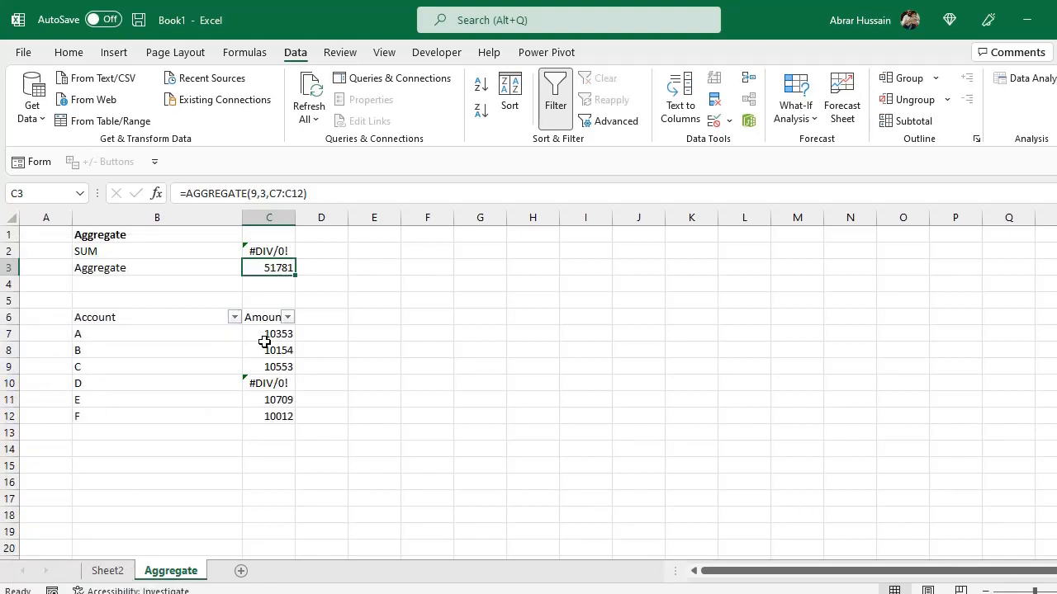
# Re-enter the option argument 3 in the C3 AGGREGATE formula.
pyautogui.doubleClick(273, 266)
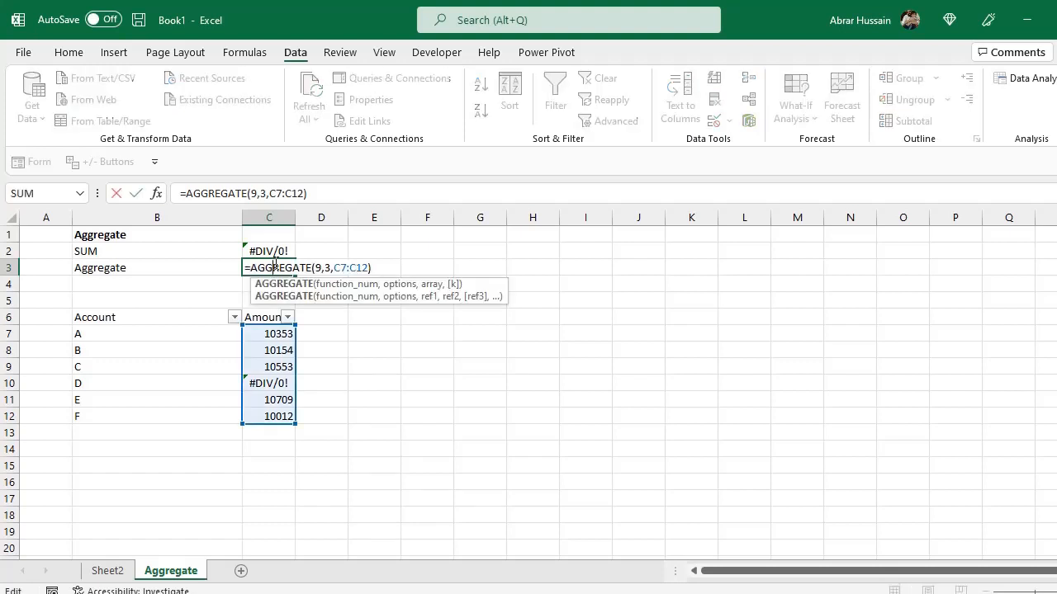
pyautogui.click(325, 268)
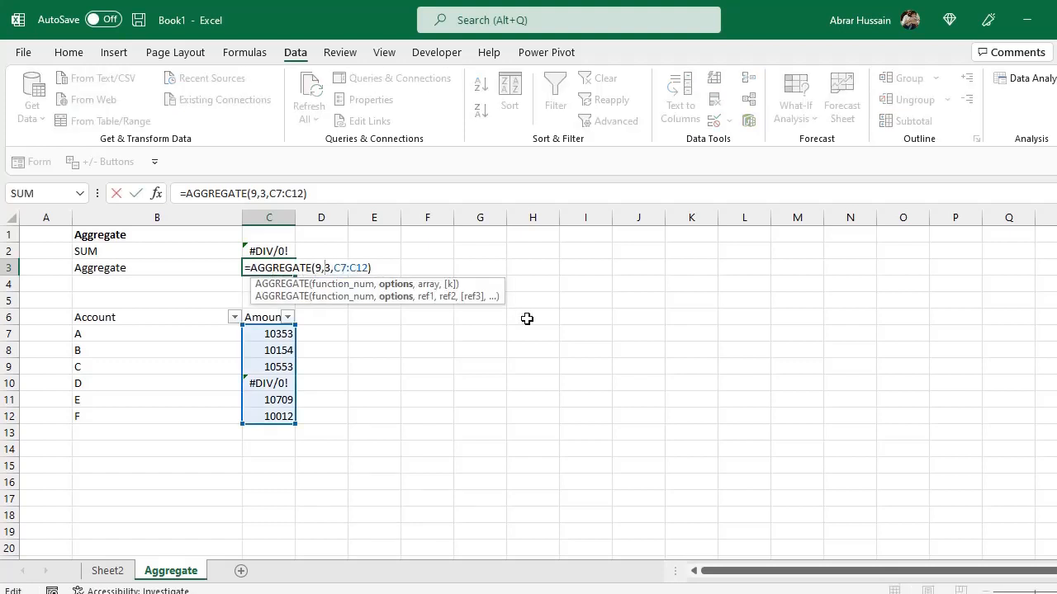
pyautogui.press('BackSpace')
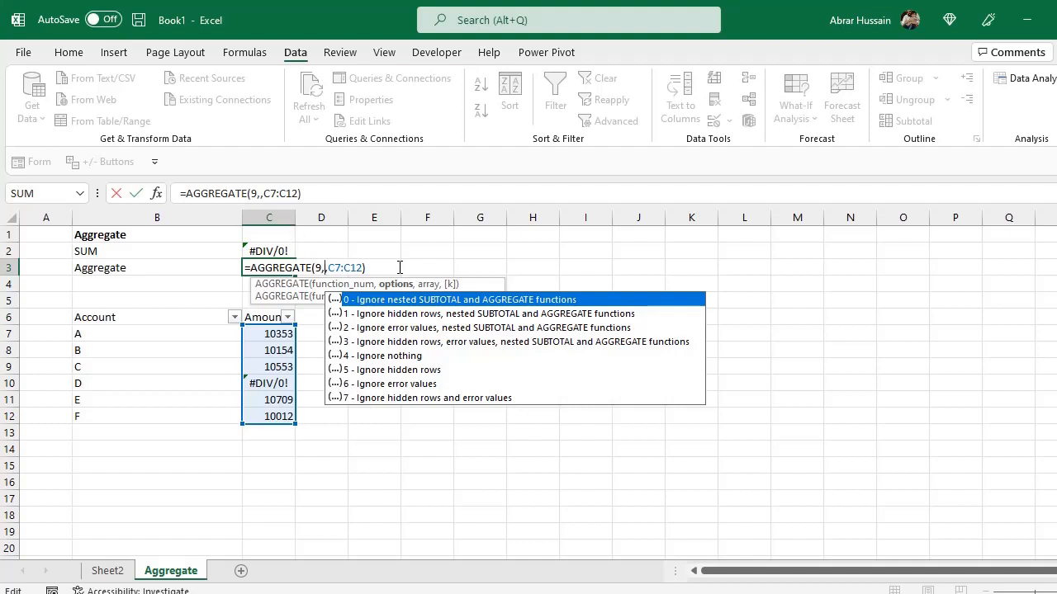
pyautogui.press('Escape')
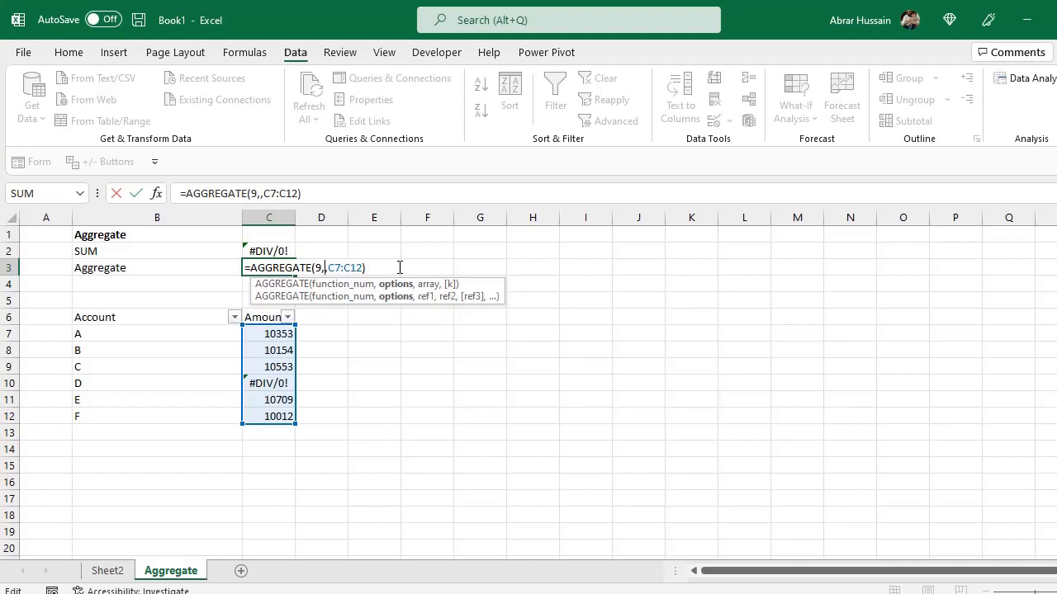
pyautogui.write('3')
pyautogui.hotkey('ctrl', 'Return')
# Bold the three SubTotal rows in the lower account table.
pyautogui.scroll(-7, 337, 380)
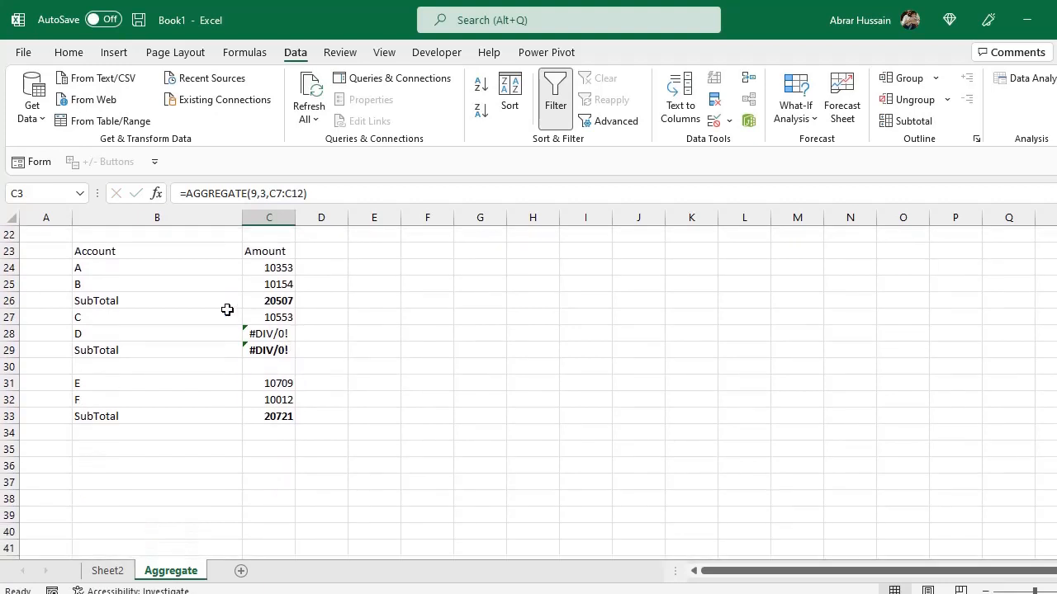
pyautogui.moveTo(103, 301); pyautogui.dragTo(276, 300)
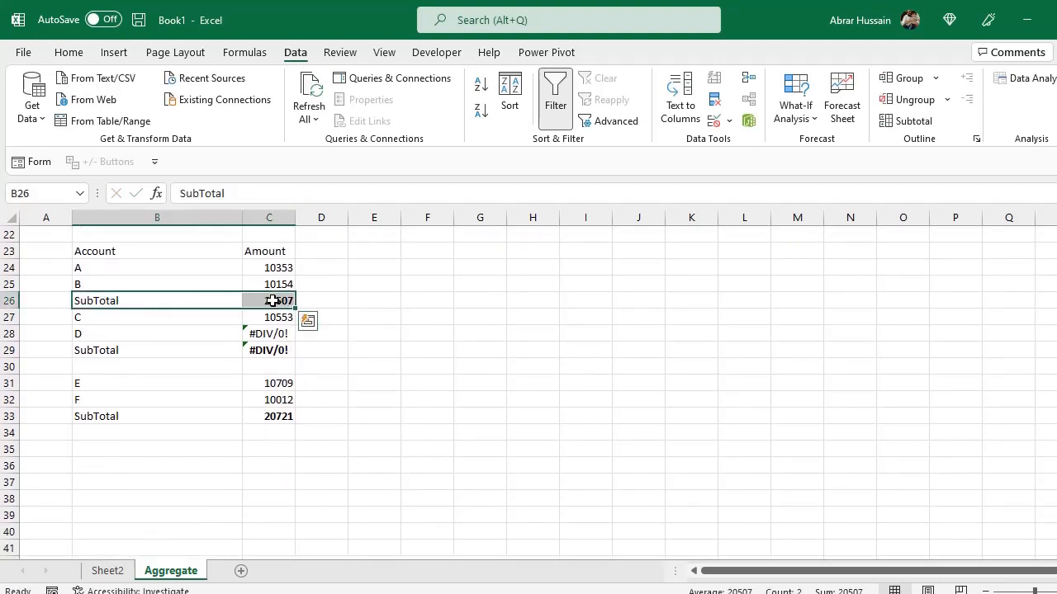
pyautogui.hotkey('ctrl', 'b')
pyautogui.moveTo(118, 350); pyautogui.dragTo(263, 352)
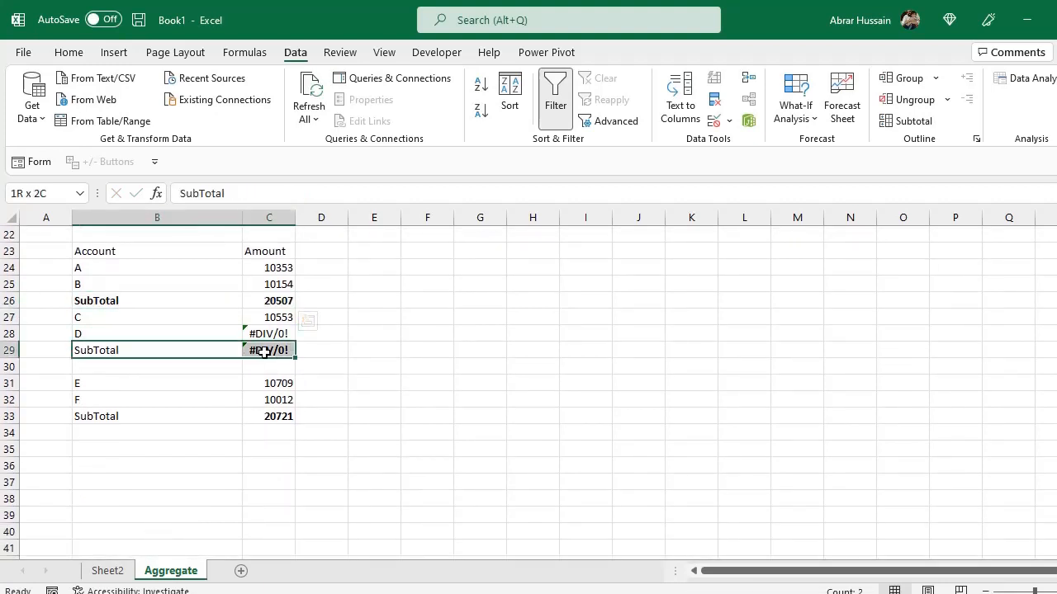
pyautogui.hotkey('ctrl', 'b')
pyautogui.moveTo(141, 417); pyautogui.dragTo(278, 418)
pyautogui.hotkey('ctrl', 'b')
# Enter the label Grand Total in B35.
pyautogui.click(154, 447)
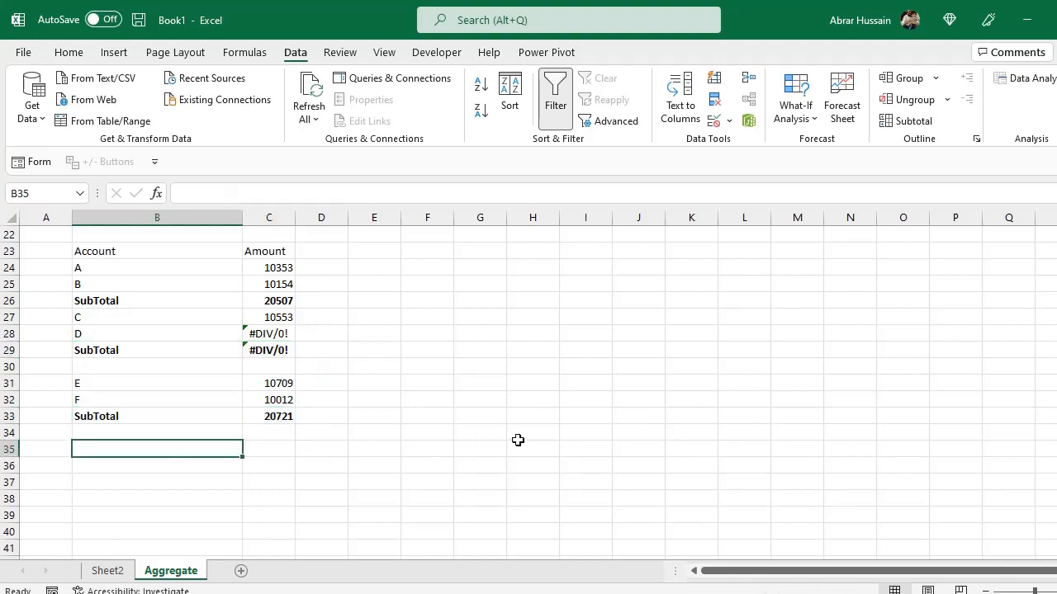
pyautogui.write('Grand Total')
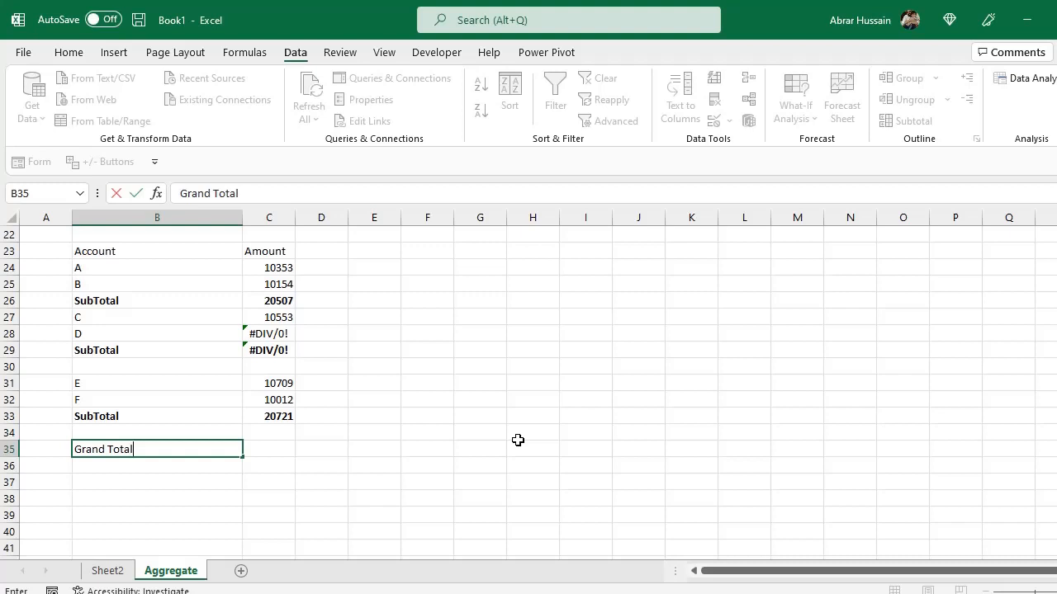
pyautogui.press('Return')
# Enter a SUM formula in C35 adding the subtotals C33, C29 and C26.
pyautogui.press('Up')
pyautogui.press('Right')
pyautogui.write('=')
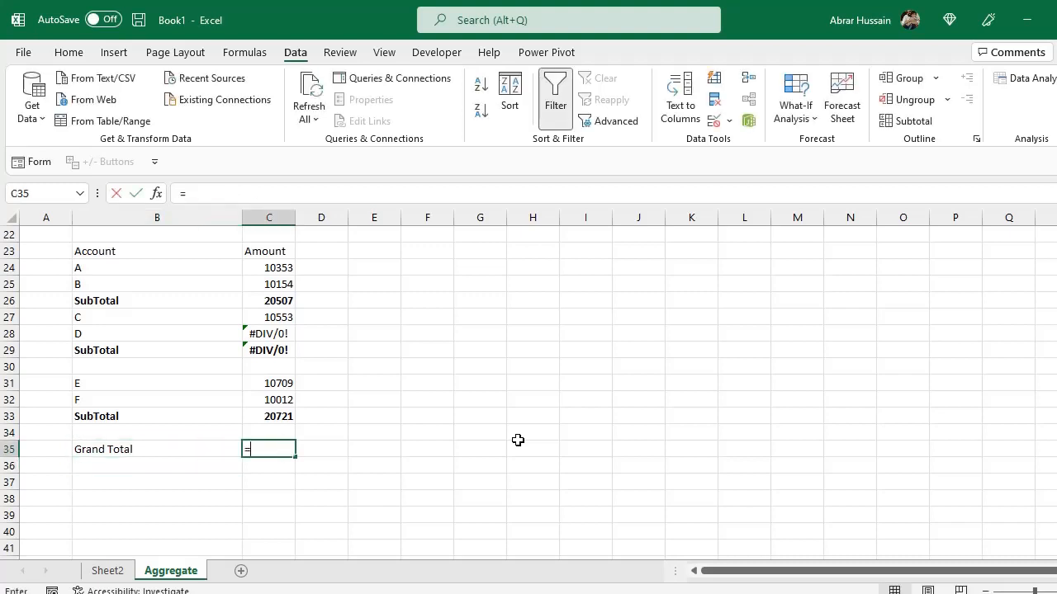
pyautogui.write('Sum(')
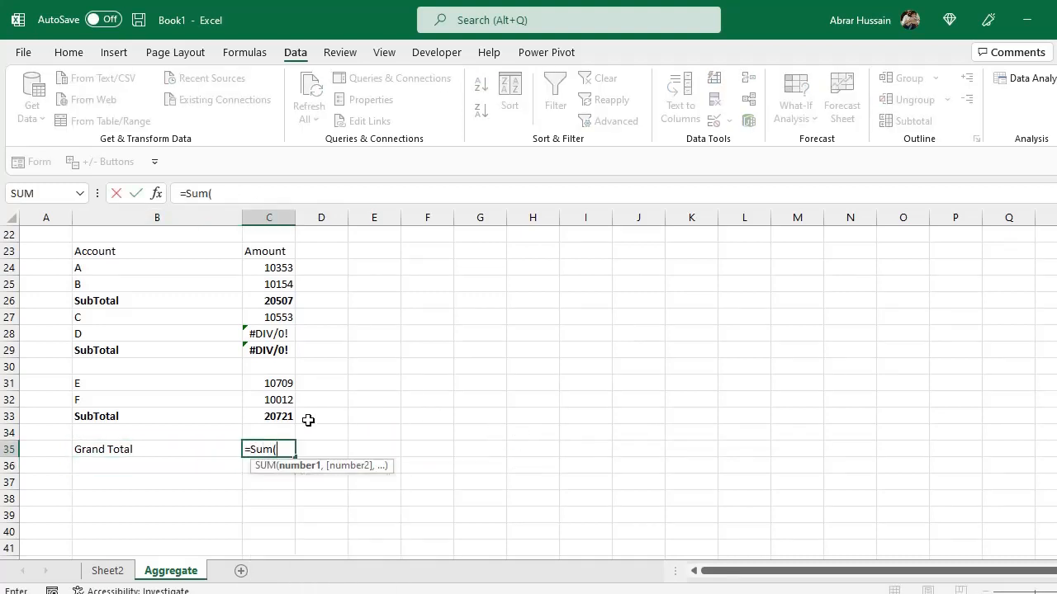
pyautogui.click(287, 416)
pyautogui.write(',')
pyautogui.click(271, 350)
pyautogui.write(',')
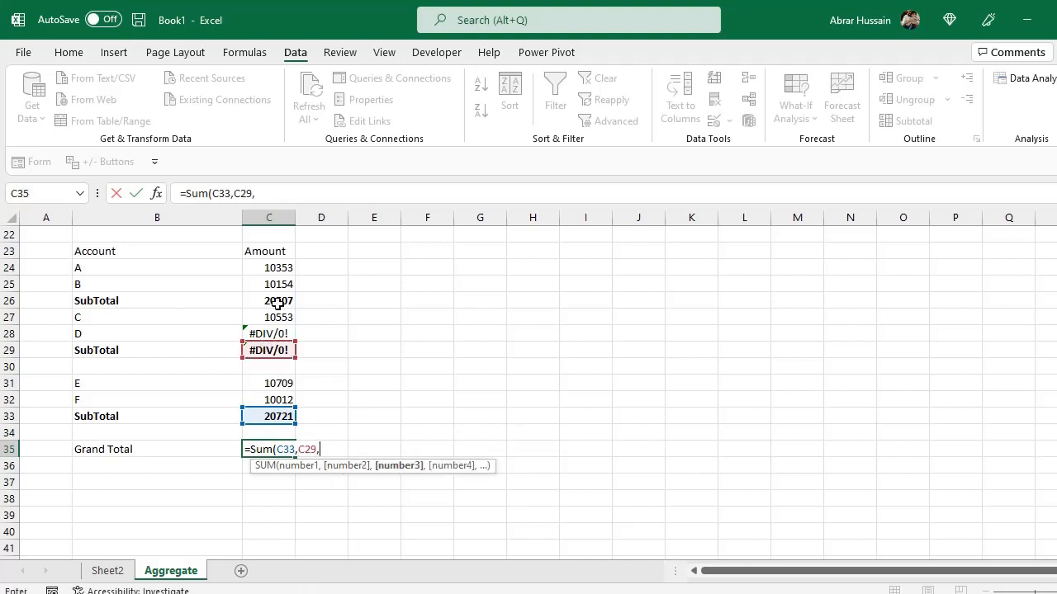
pyautogui.click(275, 301)
pyautogui.write(')')
pyautogui.press('Return')
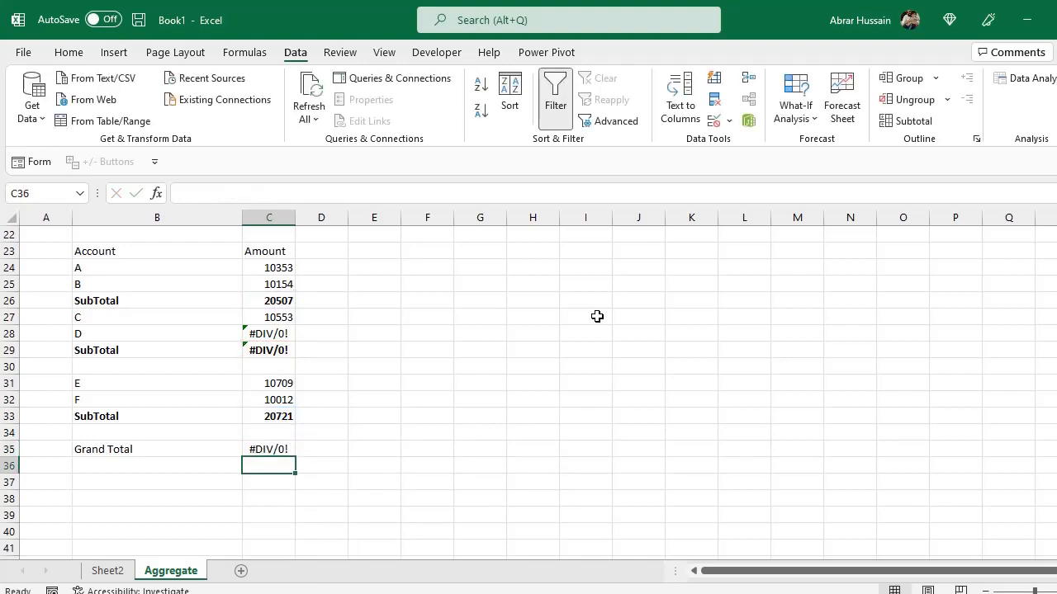
# Replace the C35 formula with AGGREGATE using 9 - SUM, option 3, over C24:C33.
pyautogui.press('Up')
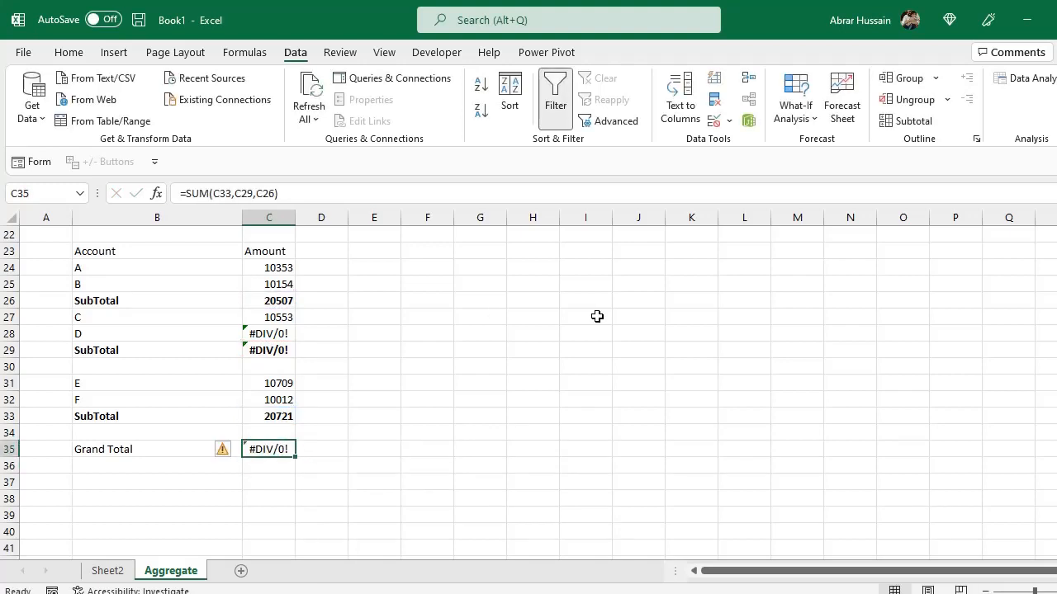
pyautogui.press('Left')
pyautogui.press('Right')
pyautogui.write('=')
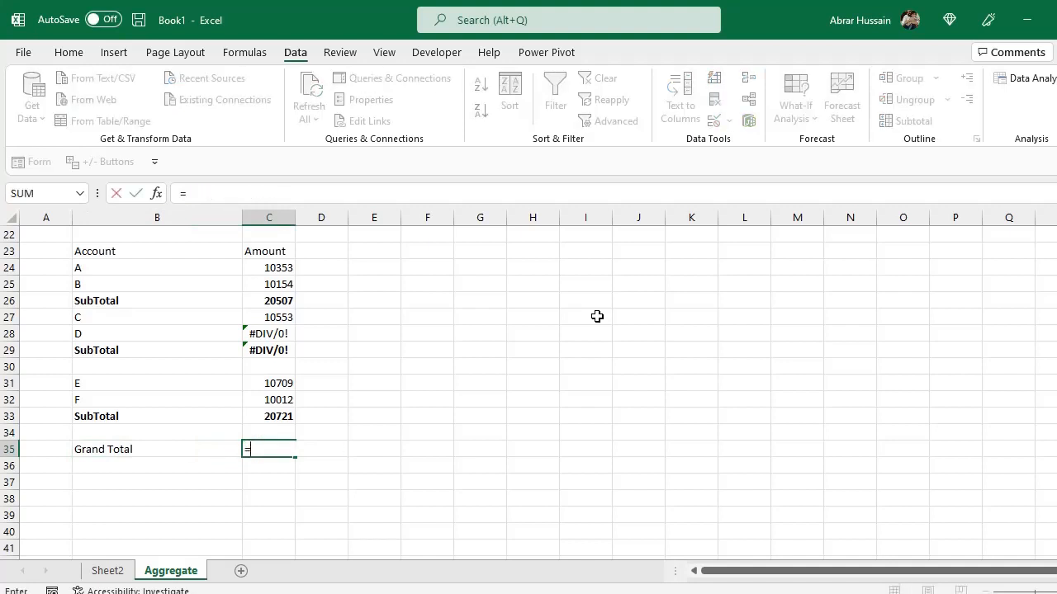
pyautogui.write('Aggrega')
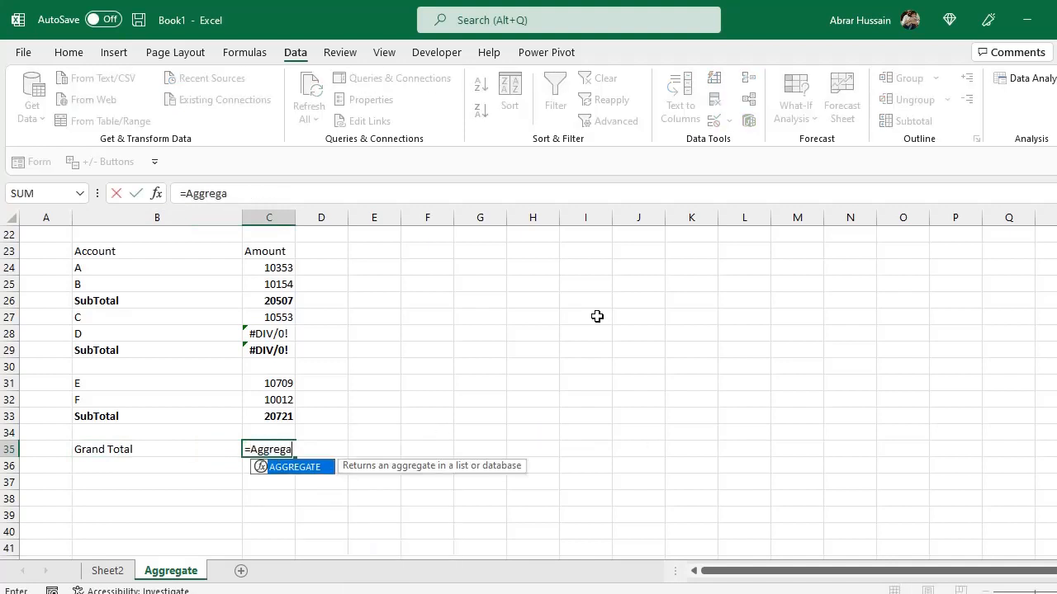
pyautogui.write('te(')
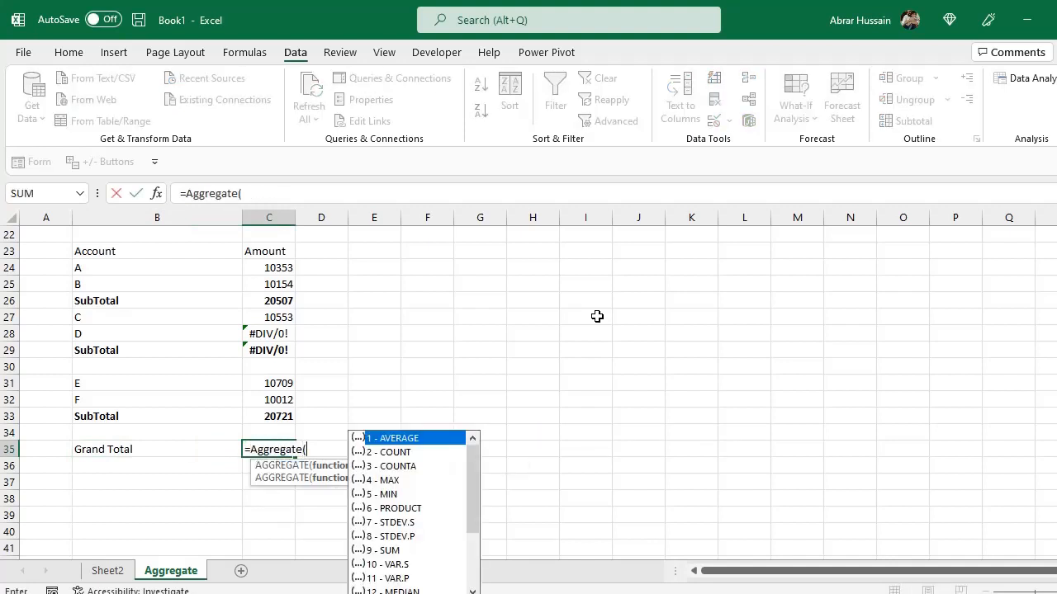
pyautogui.doubleClick(397, 548)
pyautogui.write(',')
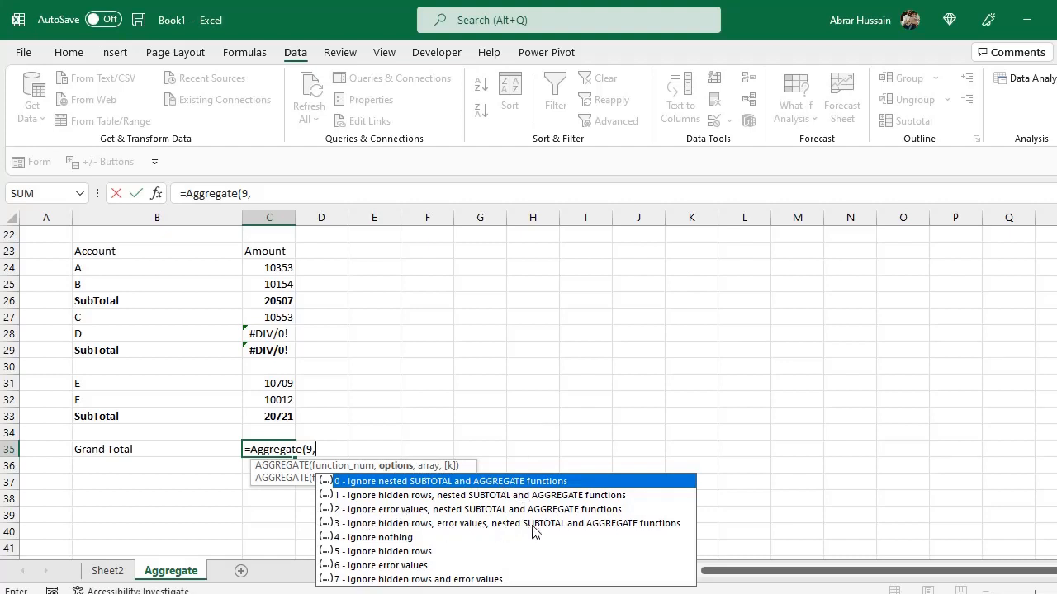
pyautogui.doubleClick(621, 526)
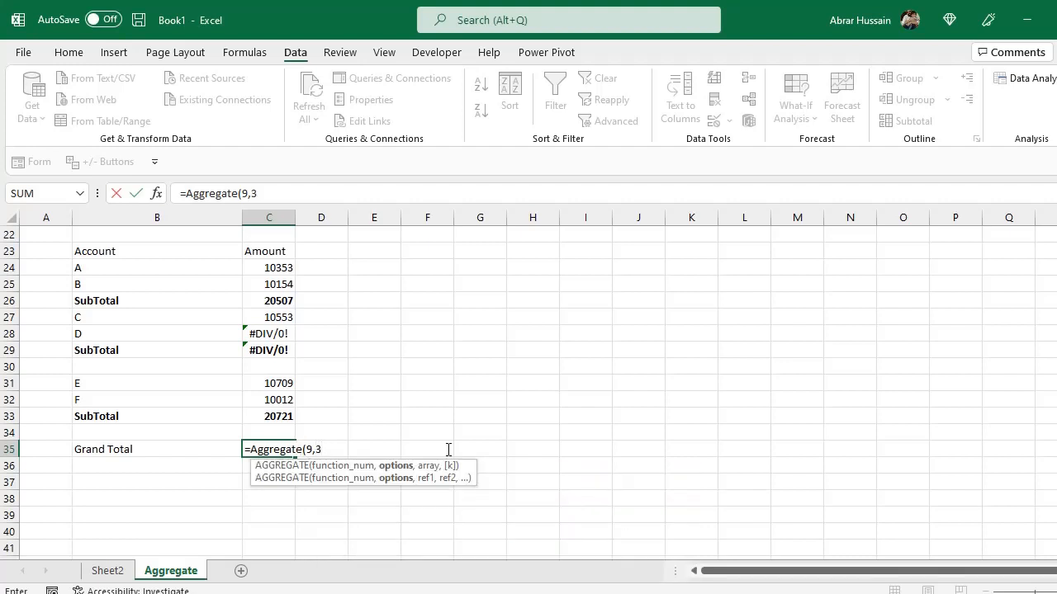
pyautogui.write(',')
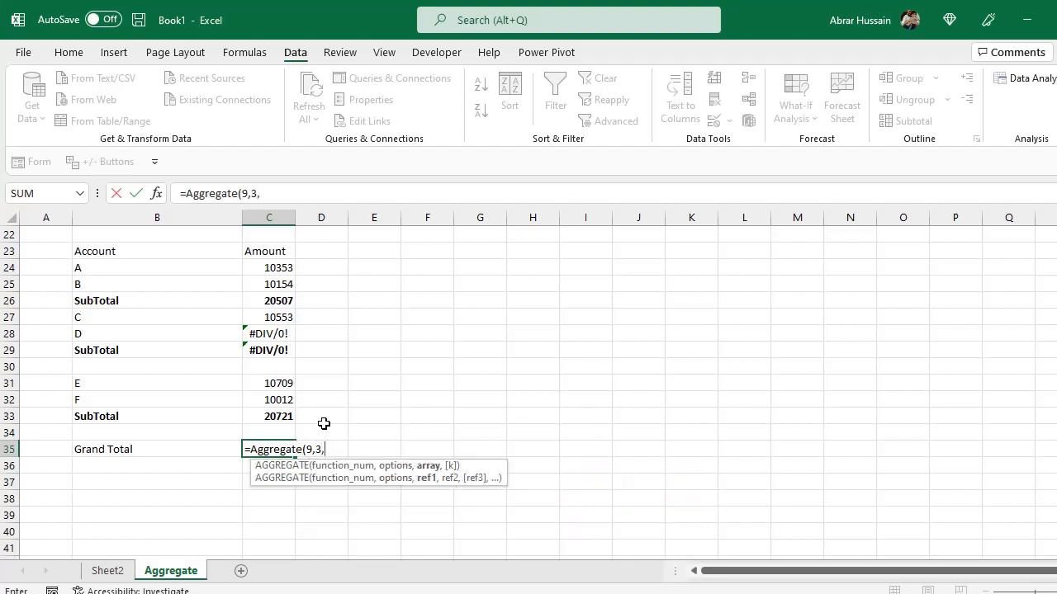
pyautogui.click(283, 415)
pyautogui.keyDown('shift'); pyautogui.click(268, 268); pyautogui.keyUp('shift')
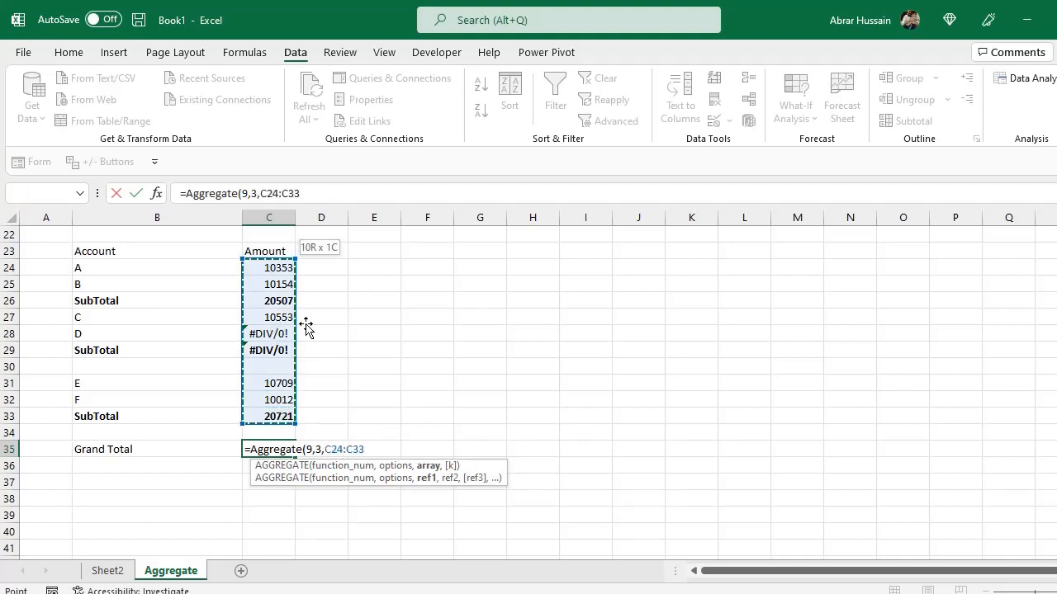
pyautogui.press('Return')
# Convert the SubTotal formulas to AGGREGATE(9,3,…) over each account group's amounts, such as C24:C25 in C26.
pyautogui.click(277, 265)
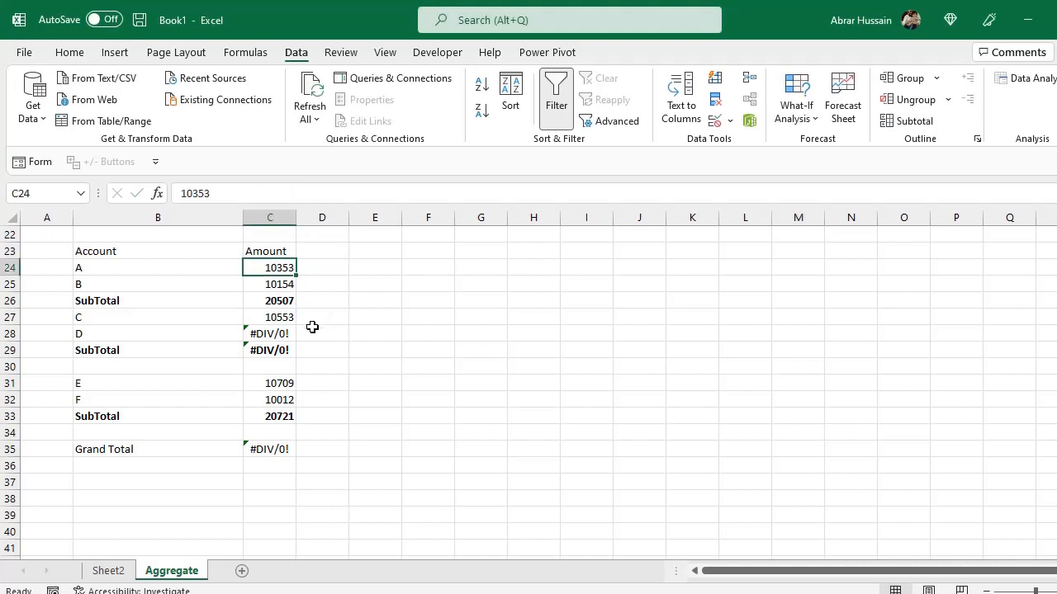
pyautogui.scroll(1, 312, 327)
pyautogui.click(260, 347)
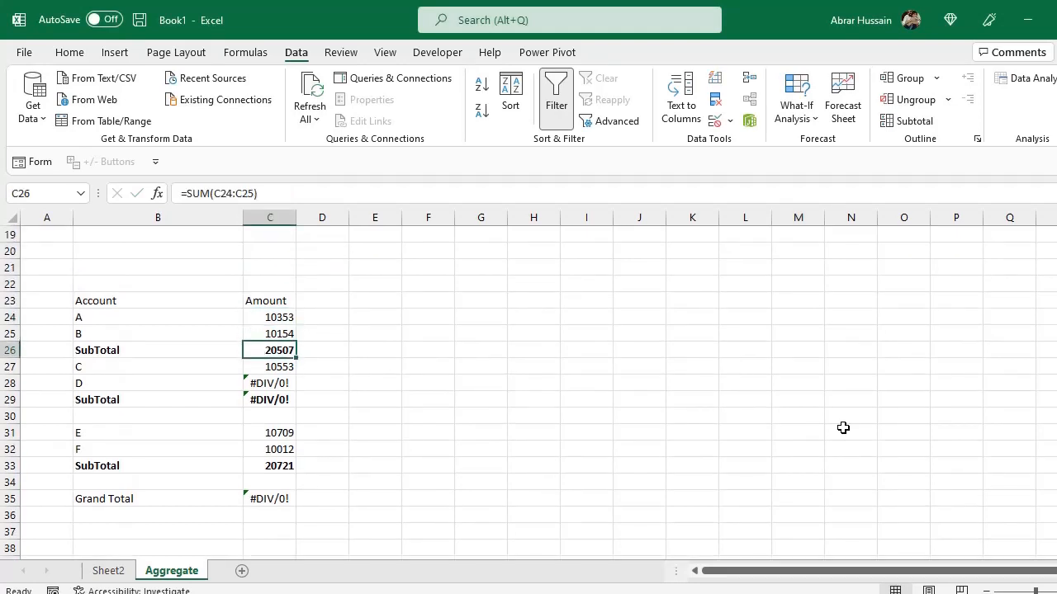
pyautogui.press('Delete')
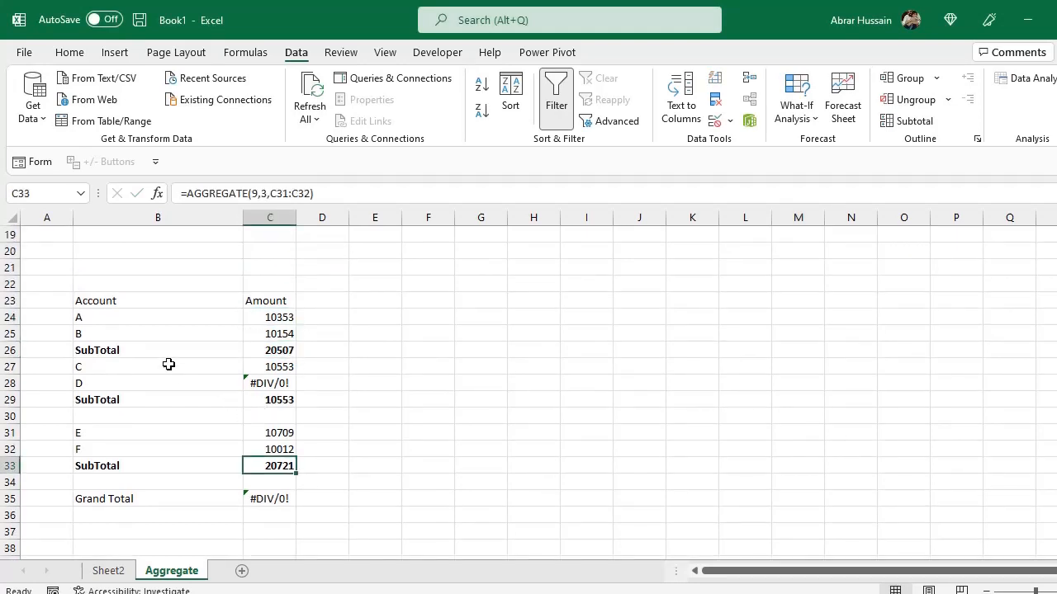
pyautogui.click(234, 349)
pyautogui.click(303, 351)
pyautogui.click(293, 350)
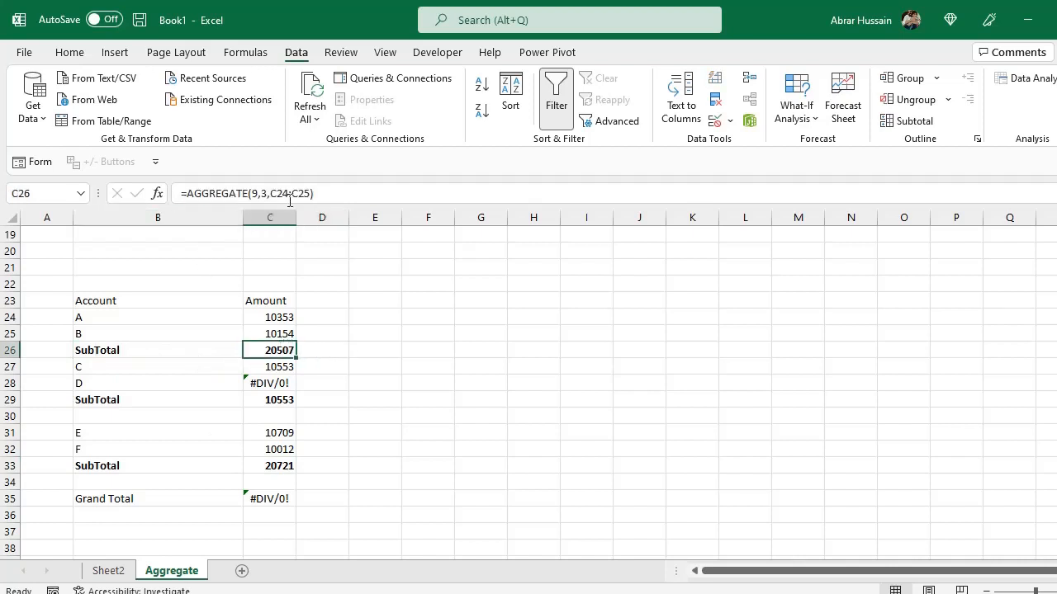
# Re-enter a SUM formula in C35 adding the subtotals C33, C29 and C26.
pyautogui.click(268, 501)
pyautogui.write('=')
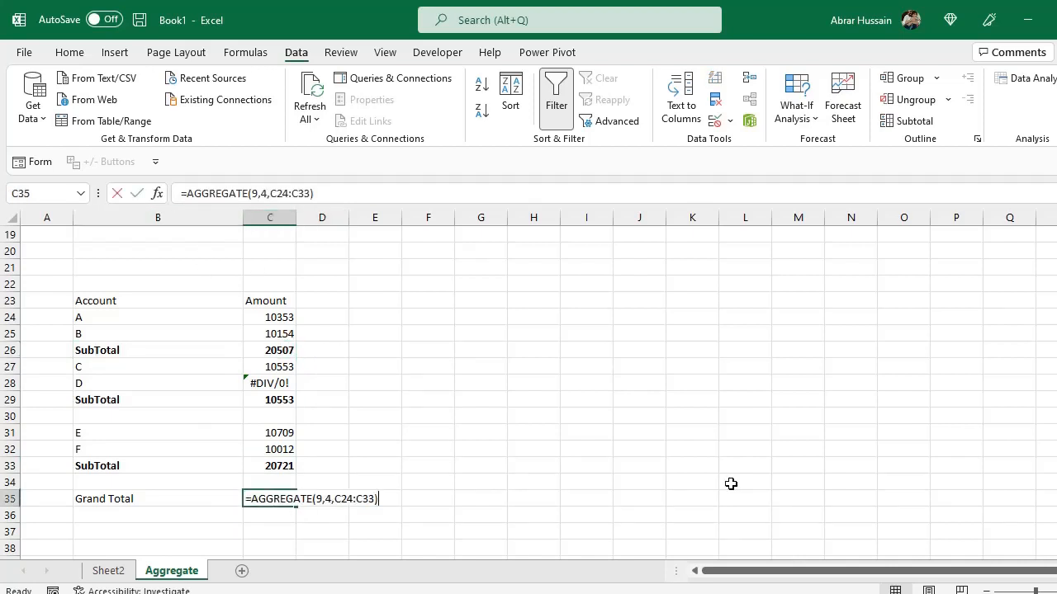
pyautogui.write('Sum(')
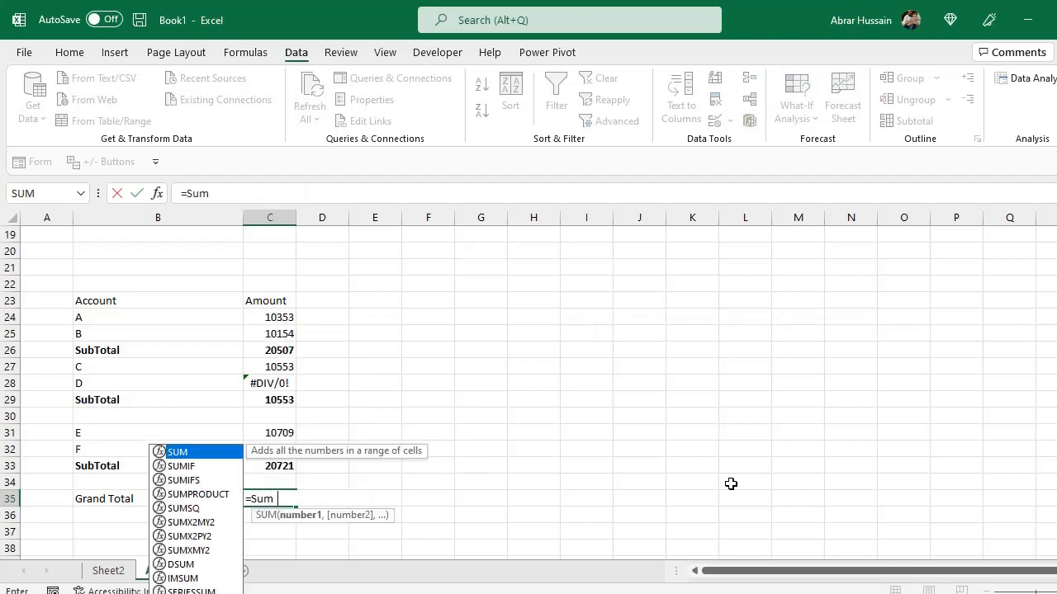
pyautogui.click(268, 468)
pyautogui.write(',')
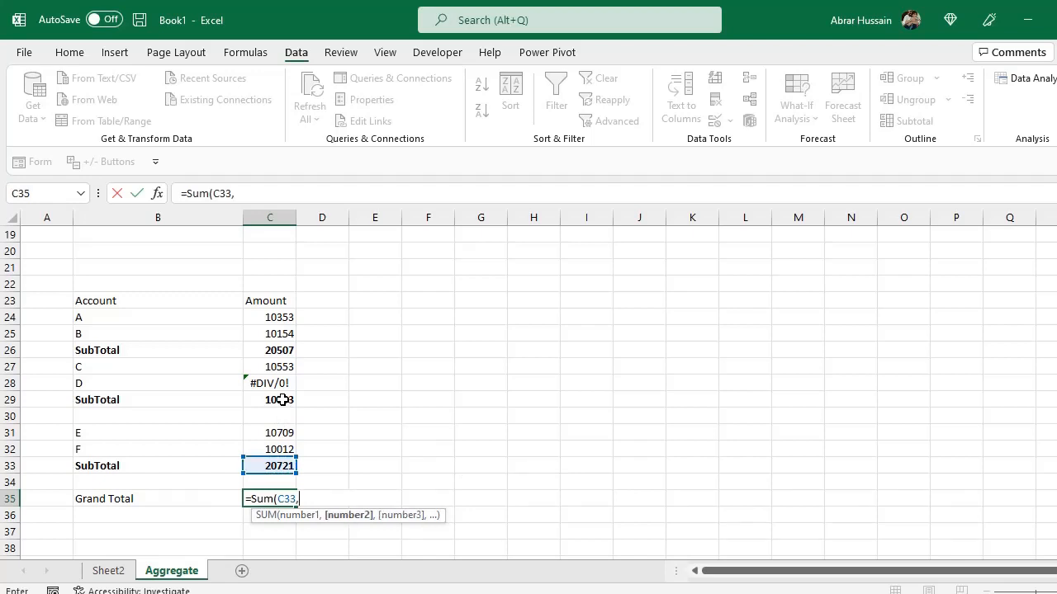
pyautogui.click(282, 399)
pyautogui.write(',')
pyautogui.click(286, 350)
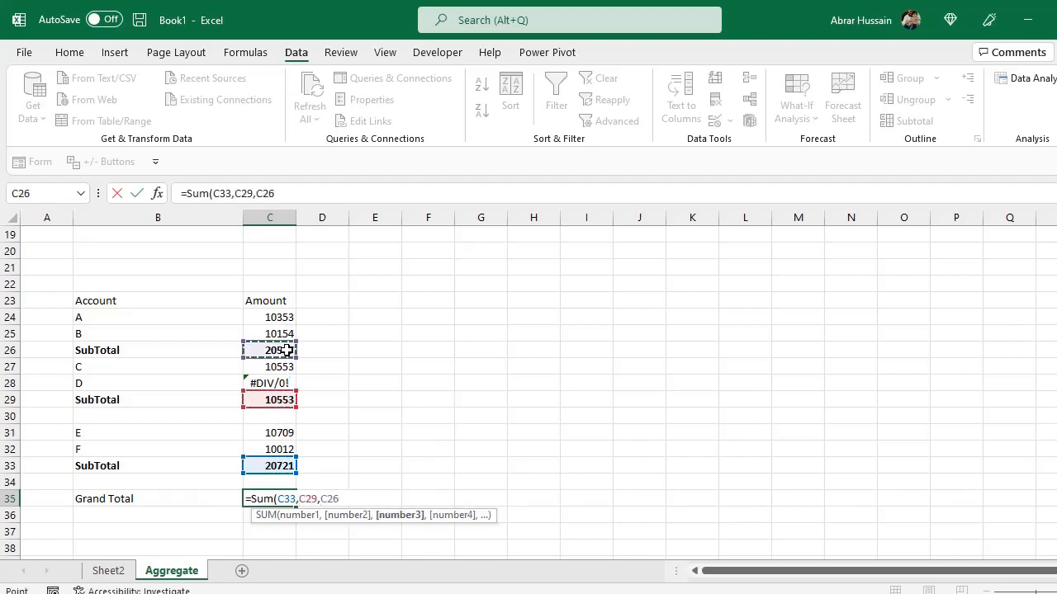
pyautogui.write(')')
pyautogui.press('Return')
pyautogui.press('Up')
pyautogui.press('F2')
pyautogui.press('Escape')
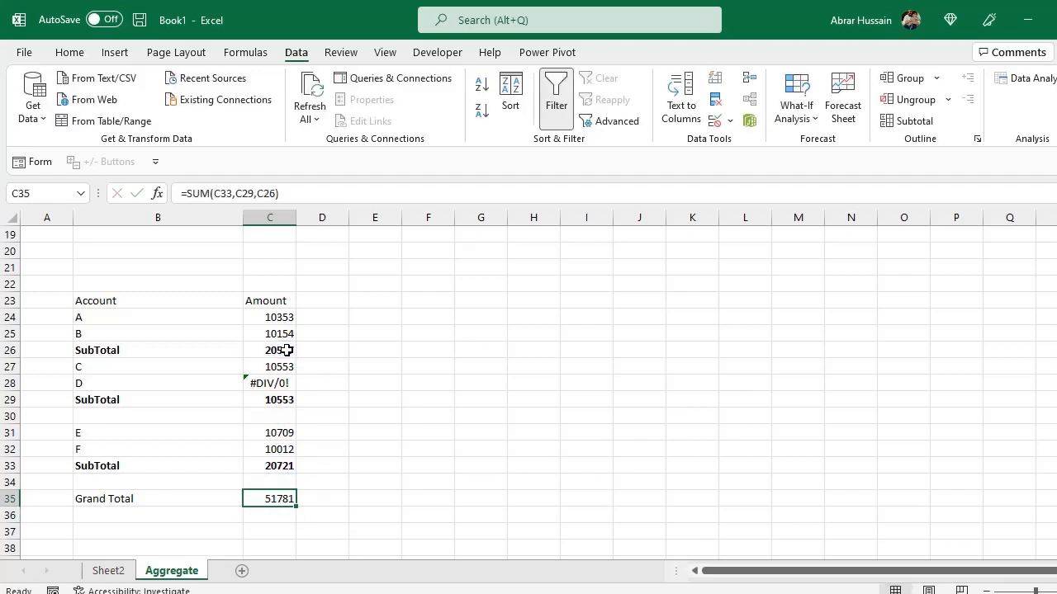
# Replace the C35 formula with AGGREGATE using 9 - SUM, option 3, over C24:C33.
pyautogui.write('=Aggregate')
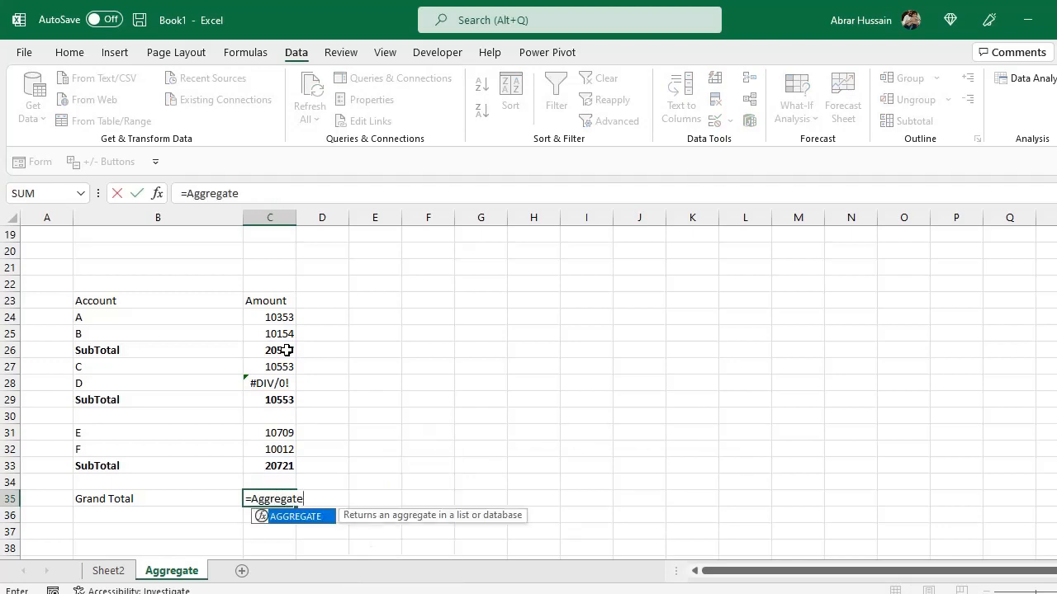
pyautogui.write('(')
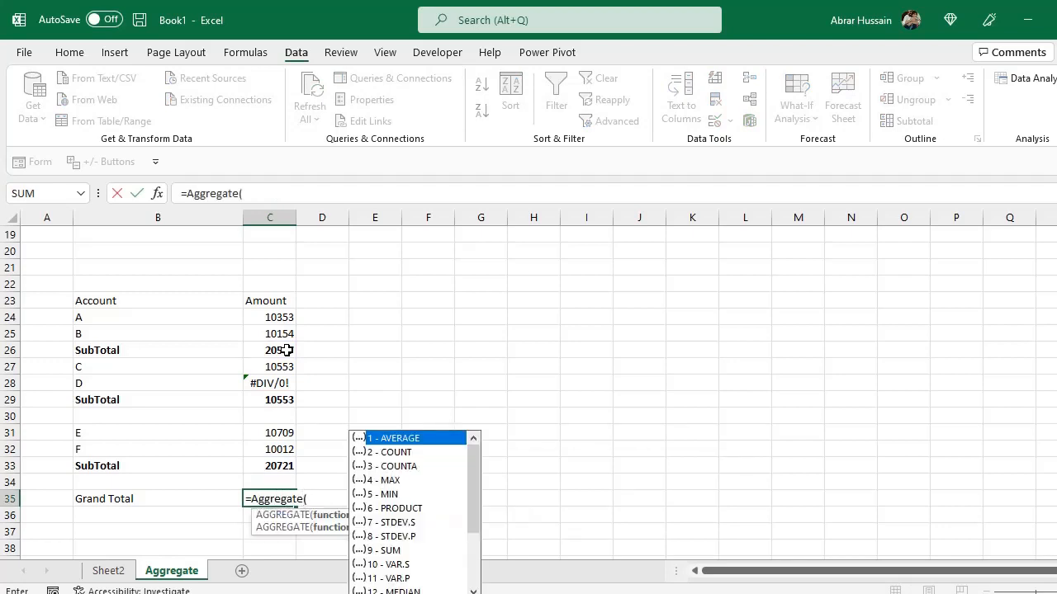
pyautogui.doubleClick(383, 550)
pyautogui.write(',')
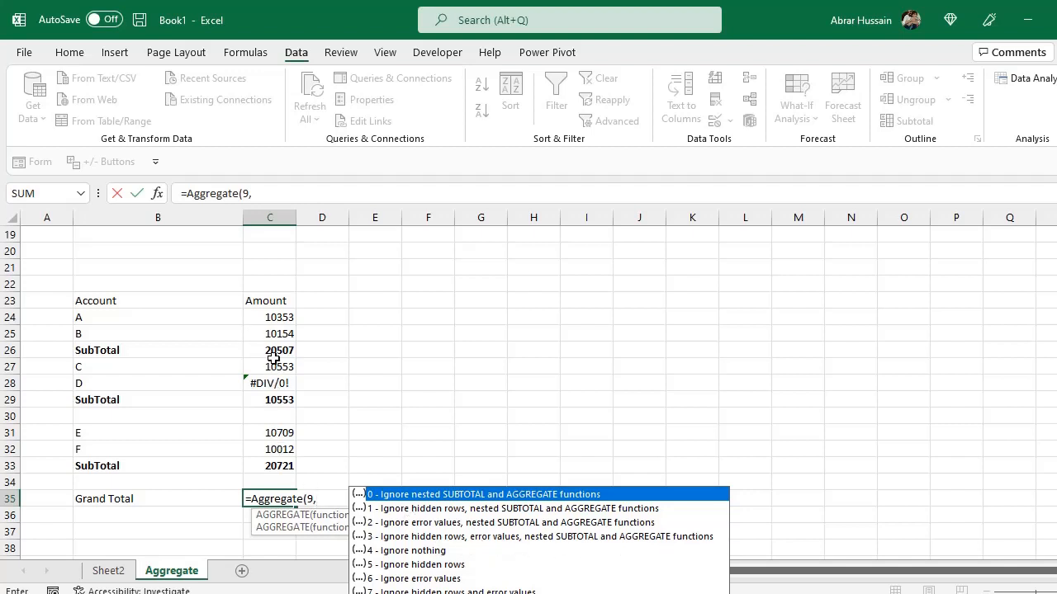
pyautogui.click(431, 535)
pyautogui.doubleClick(431, 535)
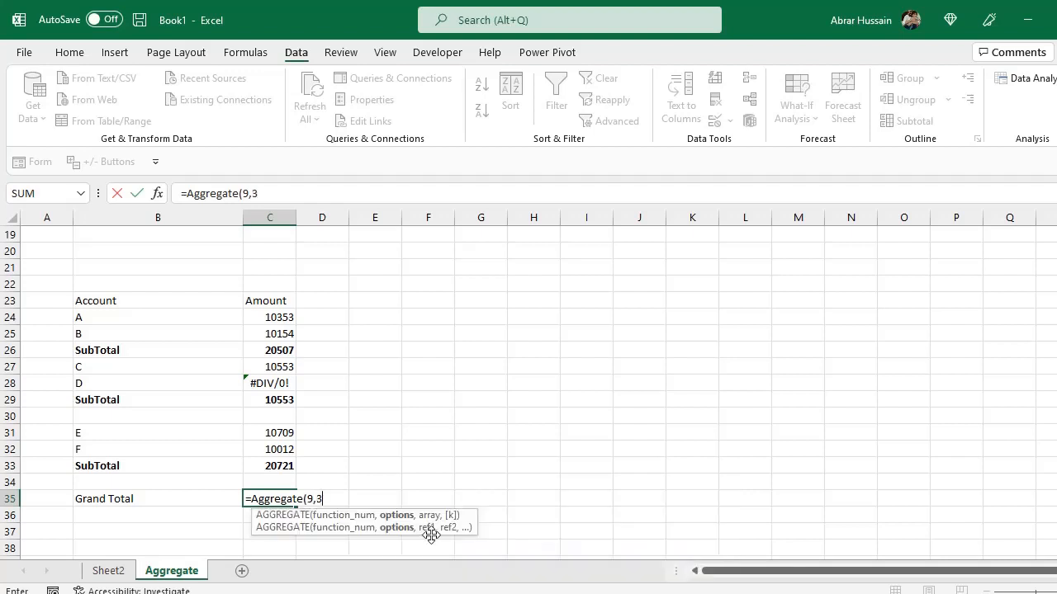
pyautogui.write(',')
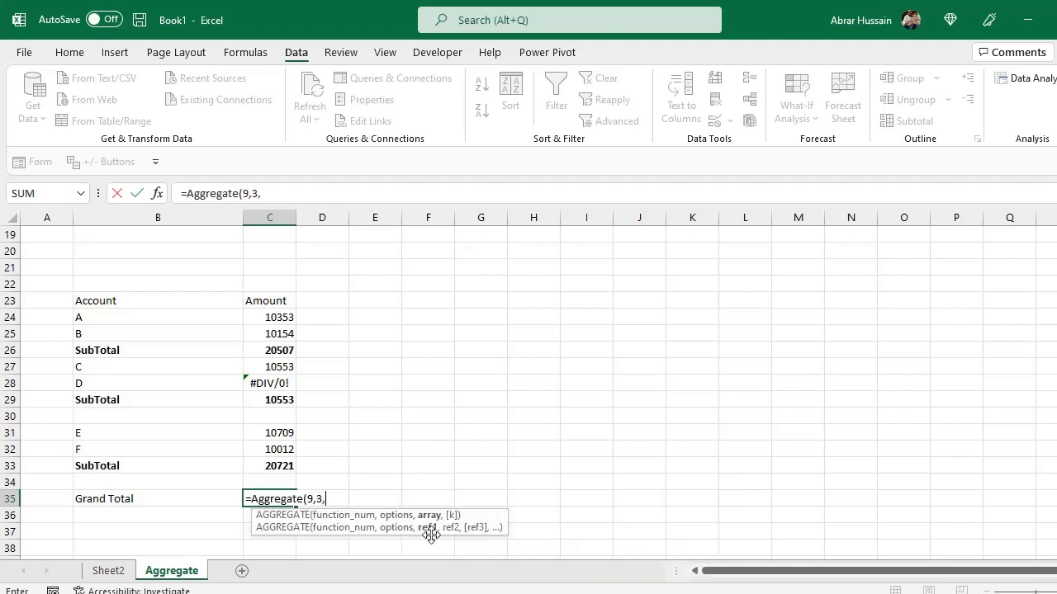
pyautogui.click(279, 464)
pyautogui.moveTo(279, 464); pyautogui.dragTo(271, 319)
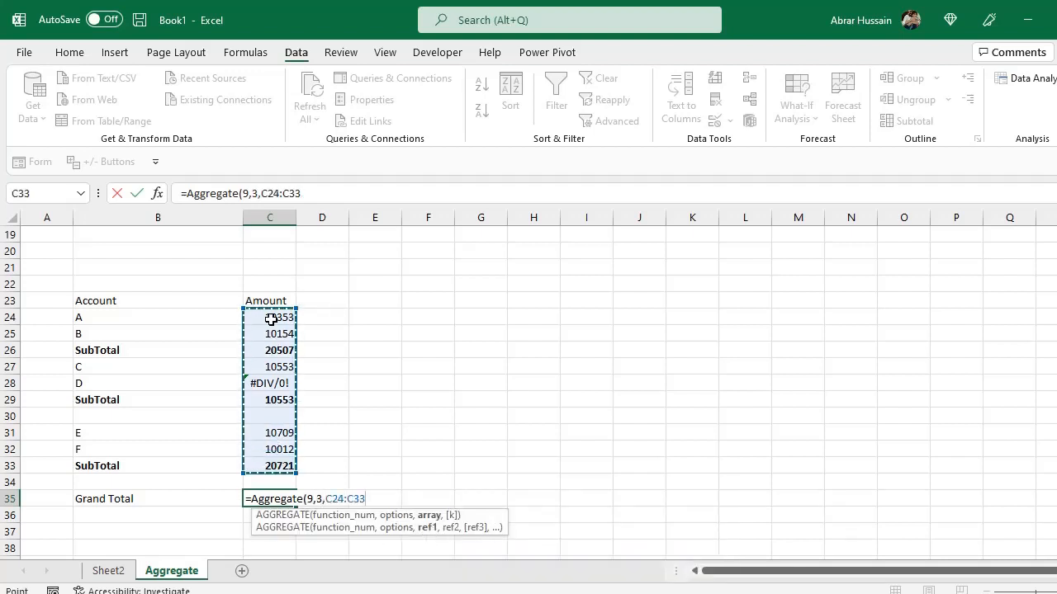
pyautogui.press('Return')
pyautogui.press('Up')
pyautogui.press('F2')
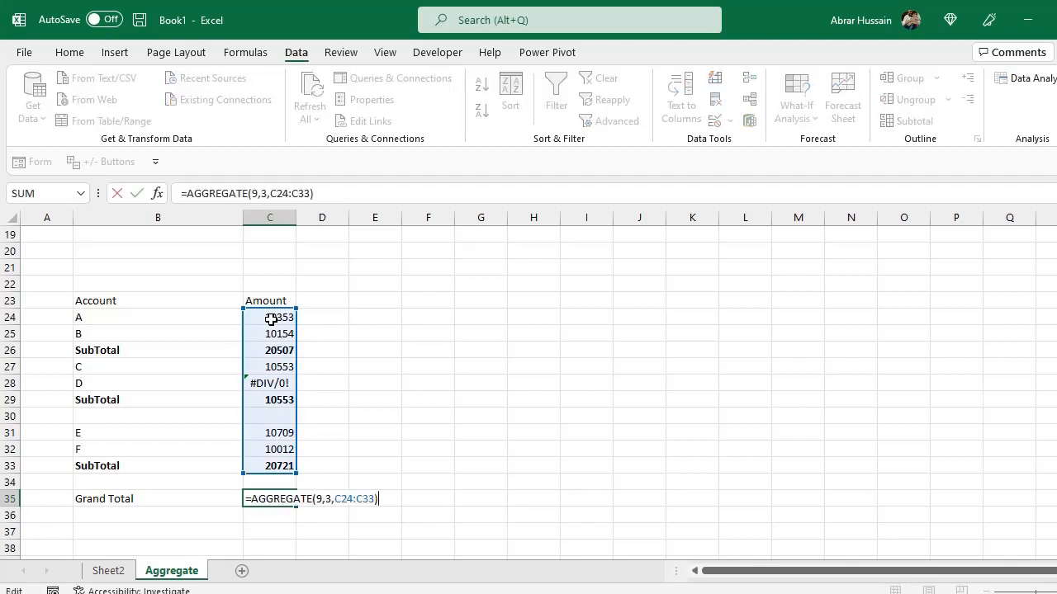
pyautogui.press('Escape')
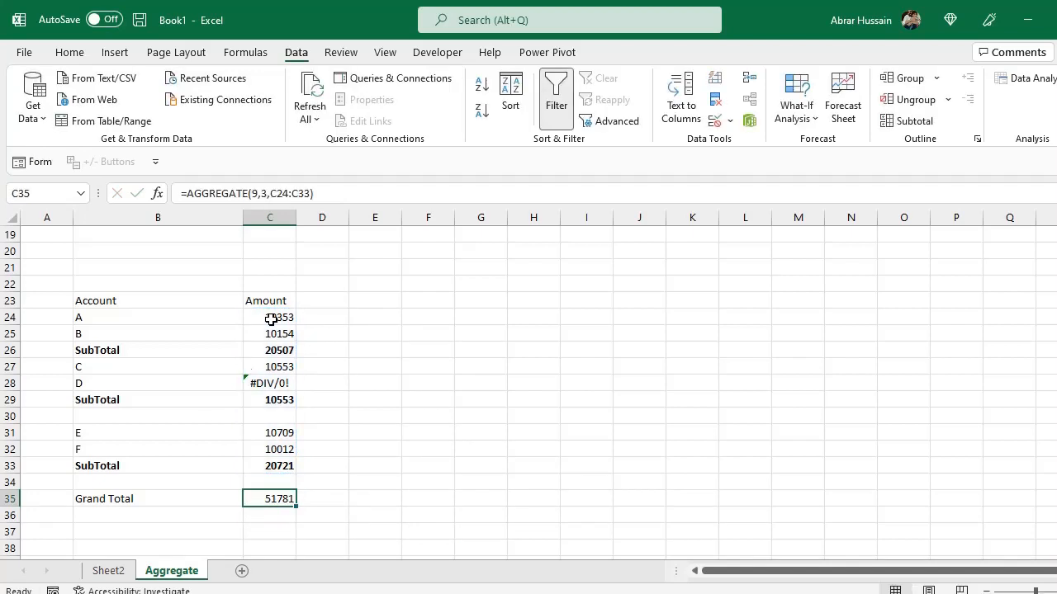
# Enter a formula in D35 adding C33, C29 and C26 with plus signs.
pyautogui.click(266, 467)
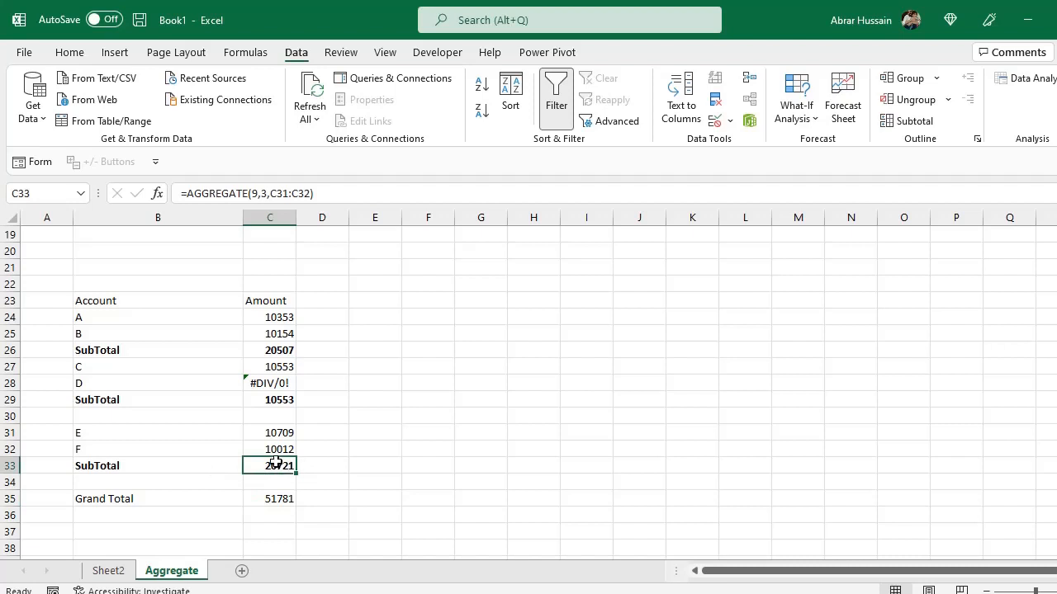
pyautogui.click(329, 498)
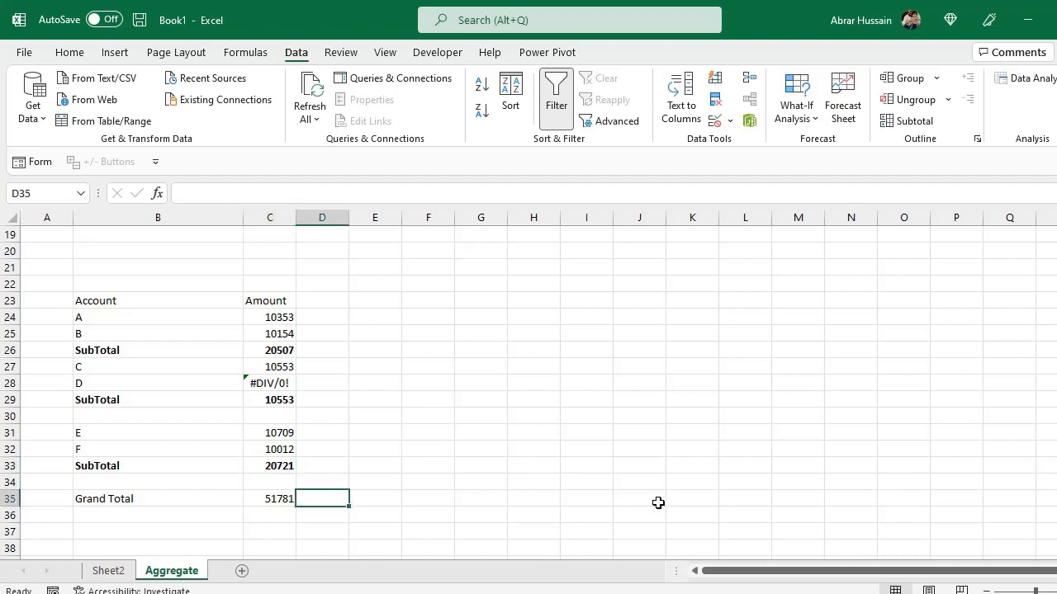
pyautogui.write('=')
pyautogui.press('Up')
pyautogui.press('Up')
pyautogui.press('Left')
pyautogui.write('+')
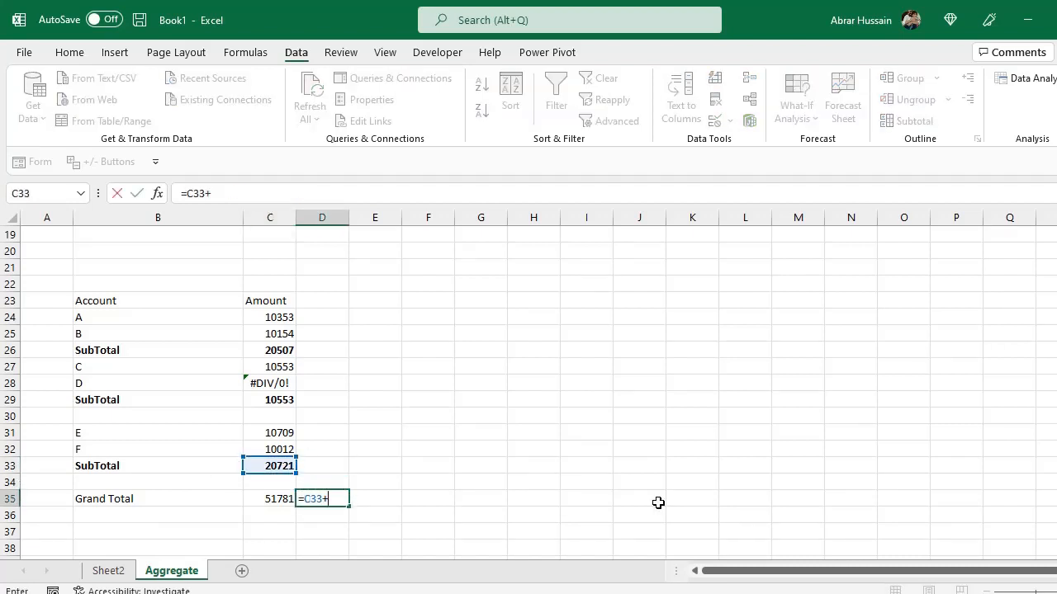
pyautogui.press('Up')
pyautogui.press('Up')
pyautogui.press('Up')
pyautogui.press('Up')
pyautogui.press('Up')
pyautogui.press('Up')
pyautogui.press('Left')
pyautogui.write('+')
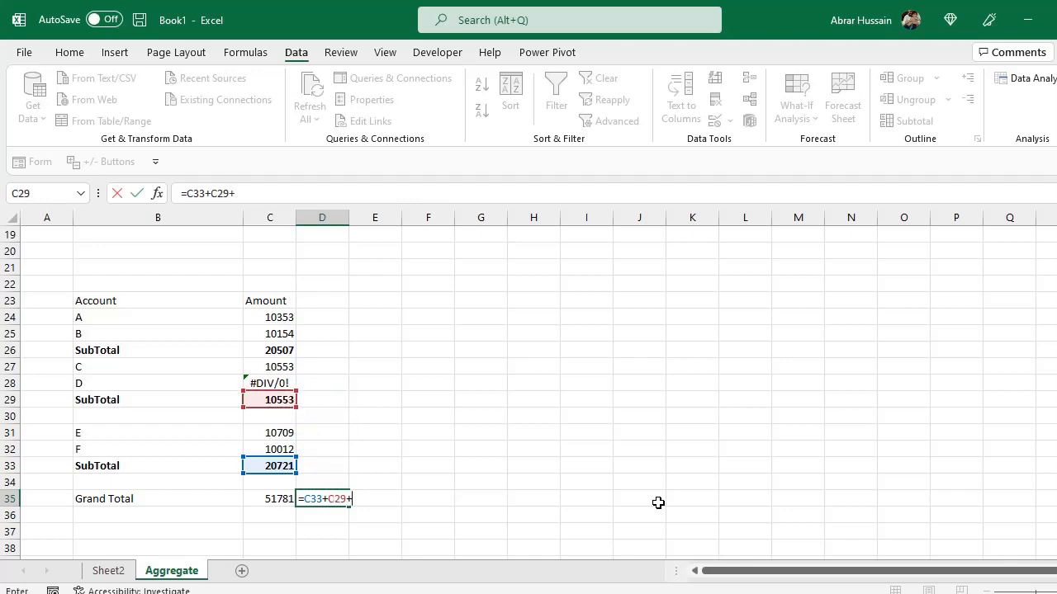
pyautogui.press('Up')
pyautogui.press('Up')
pyautogui.press('Up')
pyautogui.press('Up')
pyautogui.press('Up')
pyautogui.press('Up')
pyautogui.press('Up')
pyautogui.press('Up')
pyautogui.press('Up')
pyautogui.press('Left')
pyautogui.press('Return')
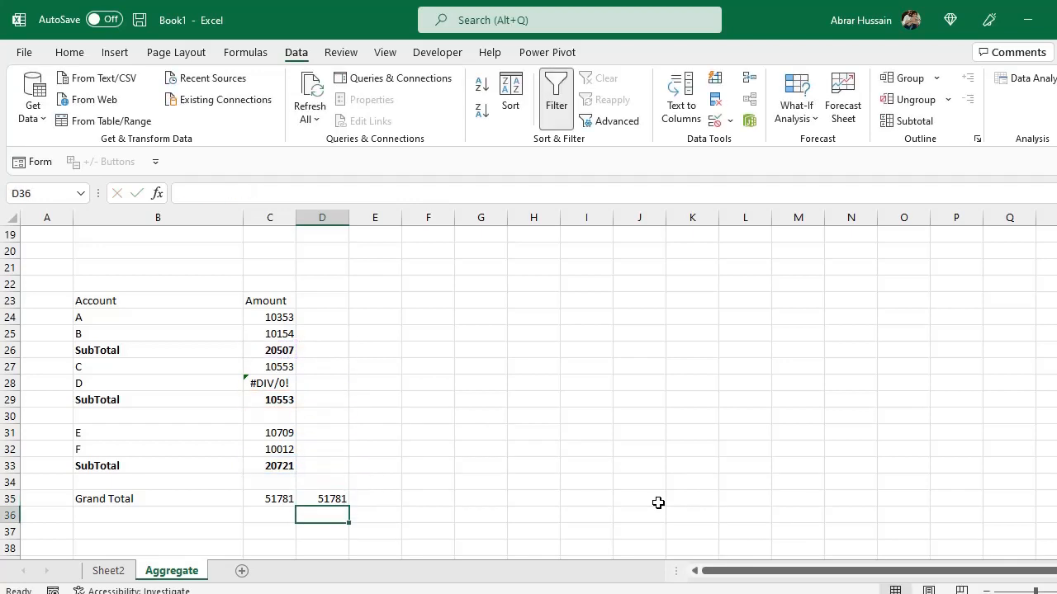
# Inspect the formulas in C35 and D35 for comparison.
pyautogui.press('Up')
pyautogui.press('F2')
pyautogui.press('Escape')
pyautogui.press('Left')
pyautogui.press('F2')
pyautogui.press('Escape')
pyautogui.press('Right')
pyautogui.press('F2')
pyautogui.press('Escape')
pyautogui.press('Left')
pyautogui.press('F2')
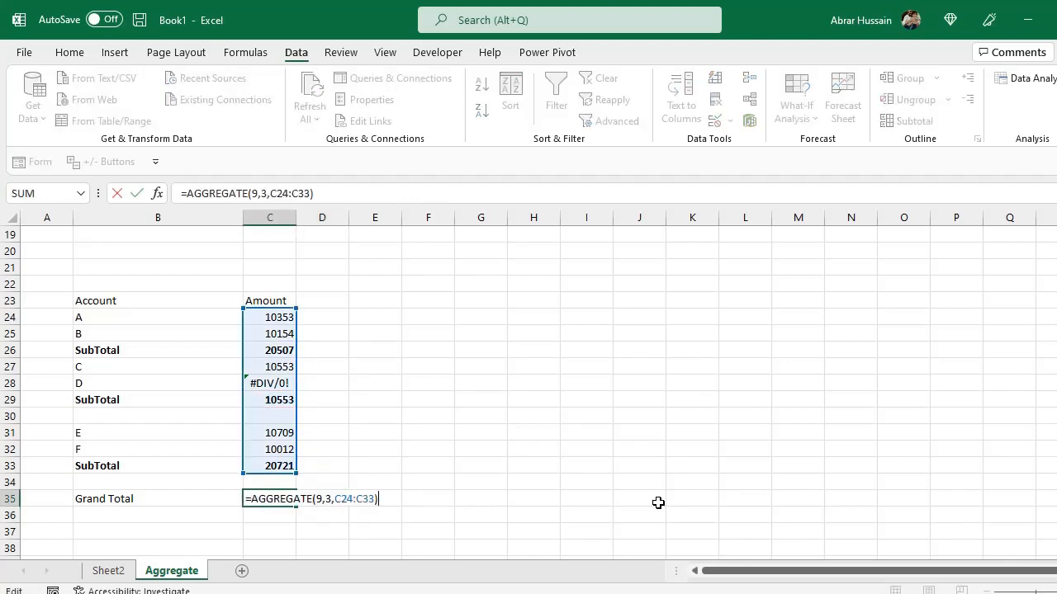
pyautogui.press('Escape')
pyautogui.press('F2')
pyautogui.press('Escape')
pyautogui.press('Right')
pyautogui.press('Left')
pyautogui.press('F2')
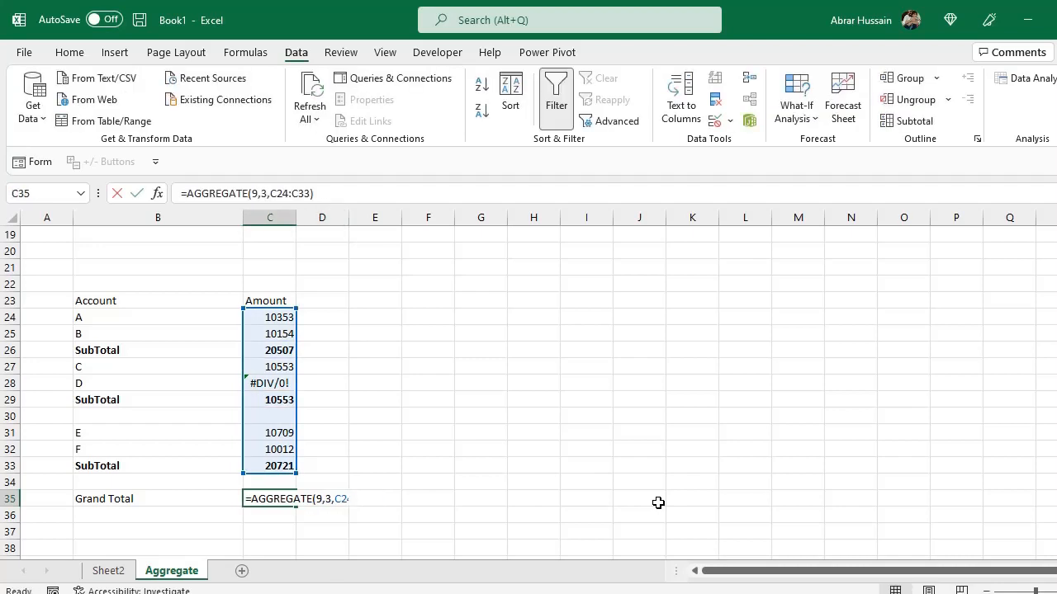
pyautogui.press('Escape')
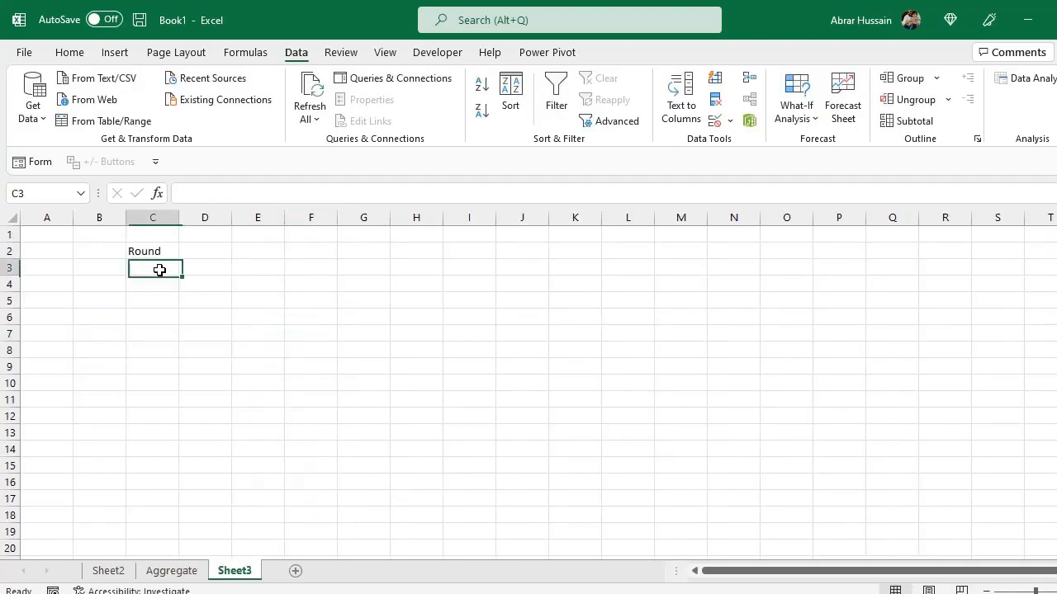
pyautogui.press('Up')
# On Sheet3, paste the rounding labels into C10:C13 beside the amount and rate.
pyautogui.click(149, 314)
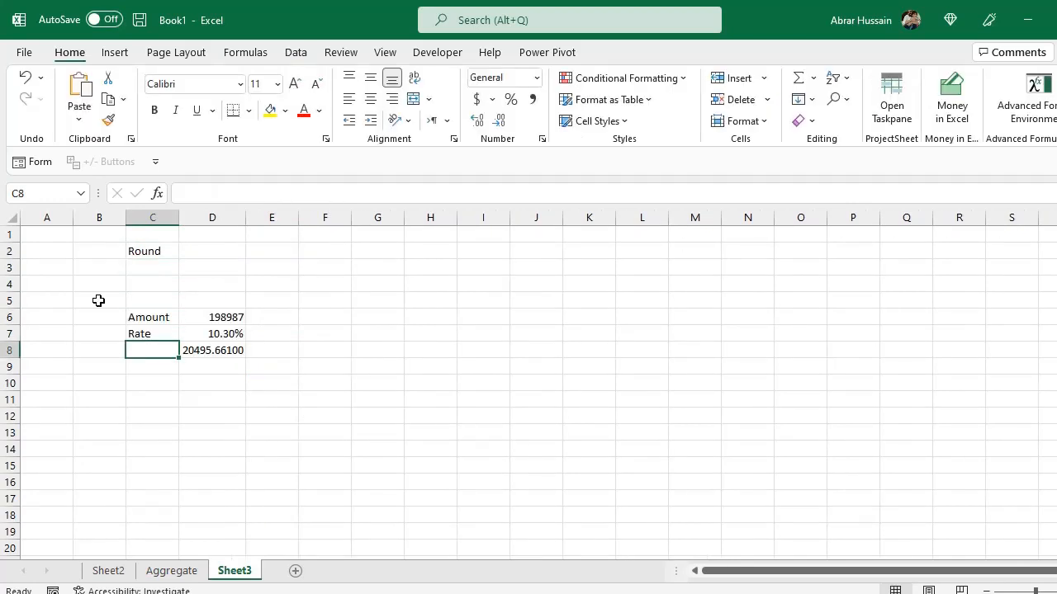
pyautogui.click(220, 350)
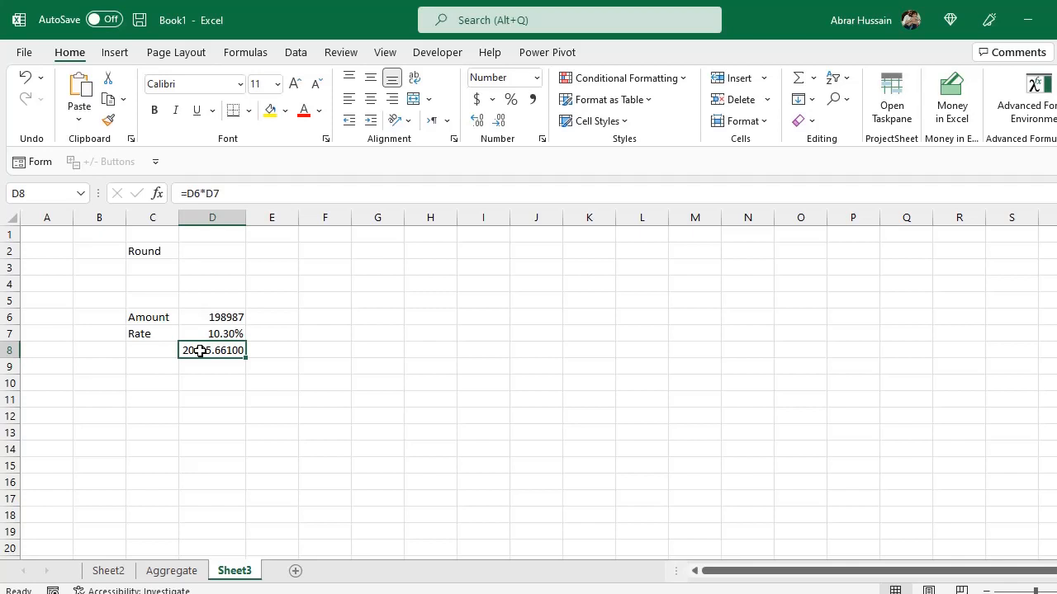
pyautogui.click(154, 382)
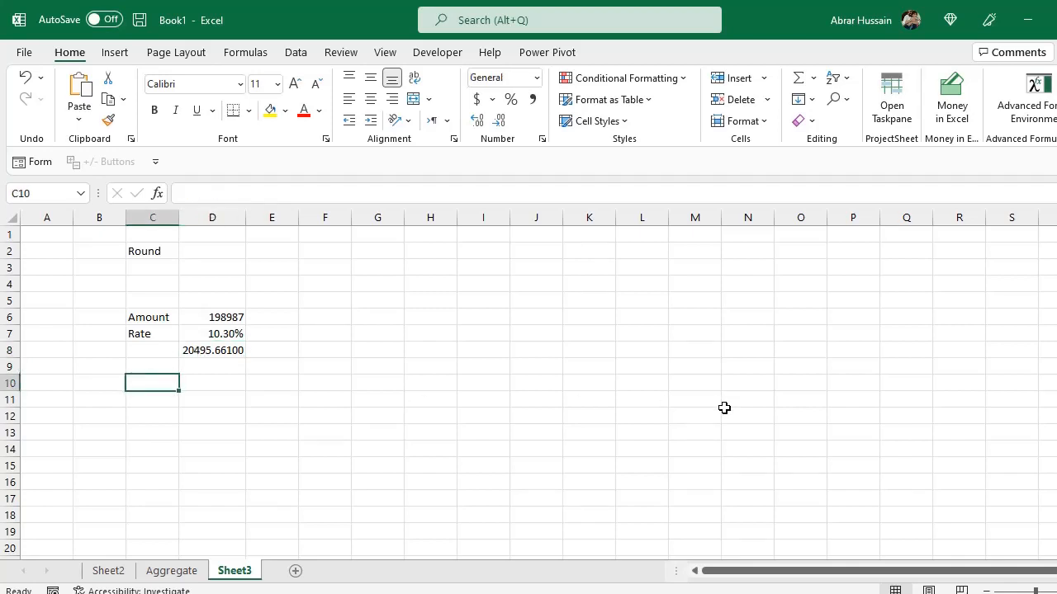
pyautogui.hotkey('ctrl', 'v')
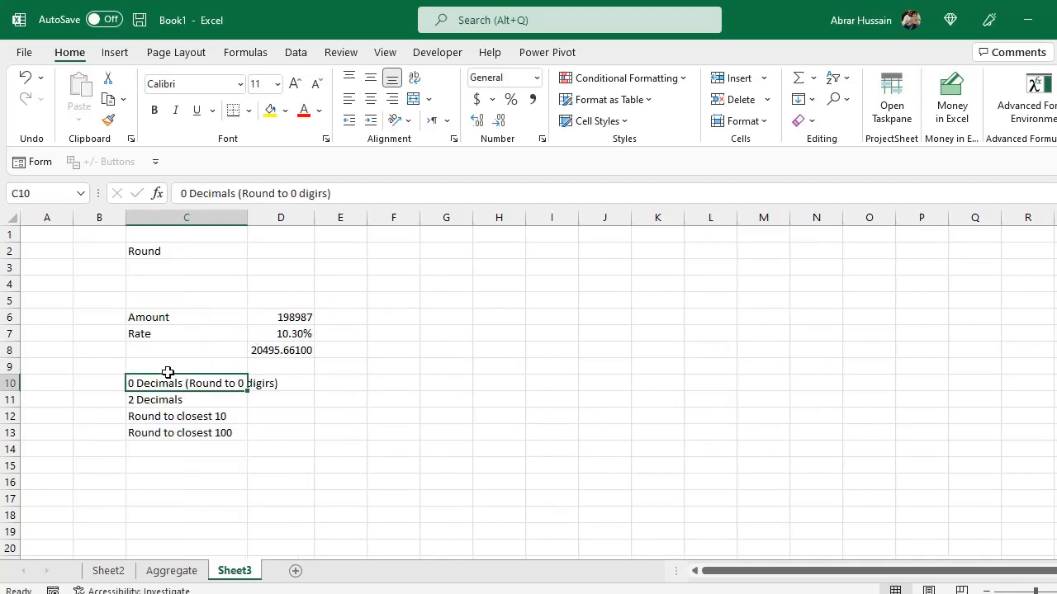
# Review the pasted labels and the formula in D8.
pyautogui.click(129, 402)
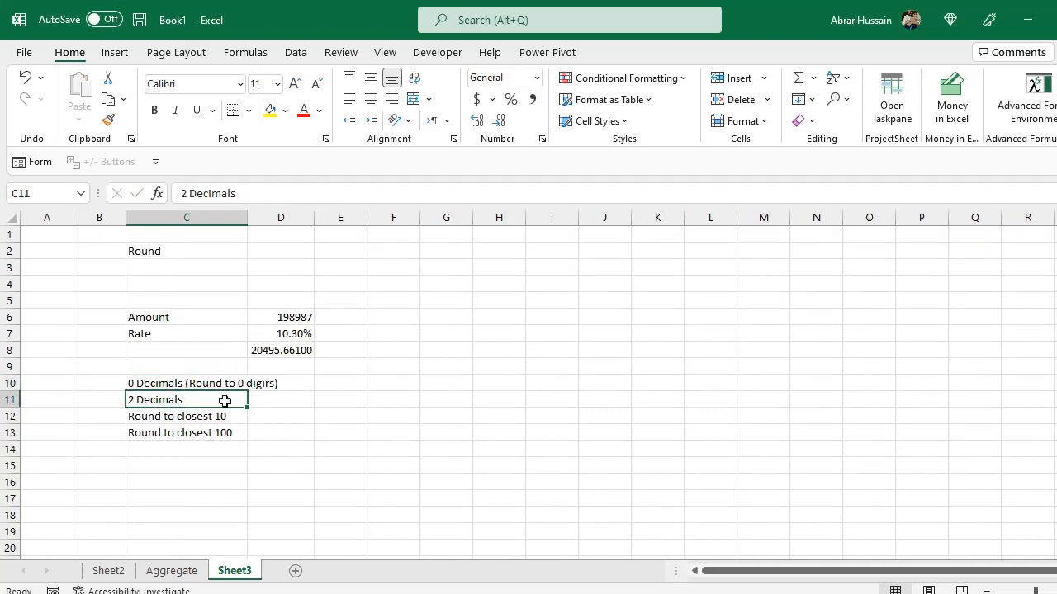
pyautogui.click(152, 422)
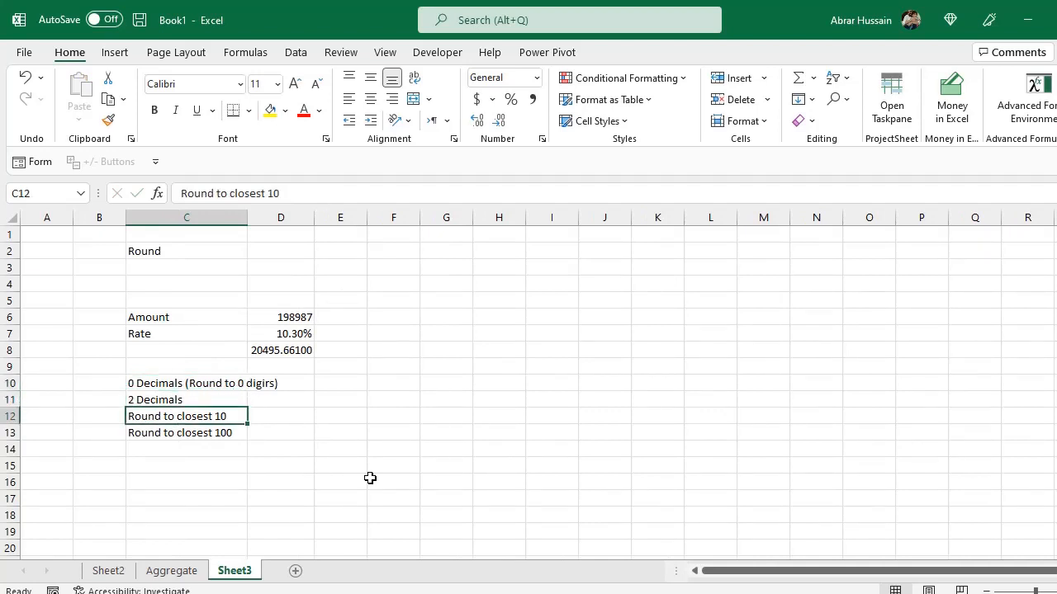
pyautogui.click(160, 438)
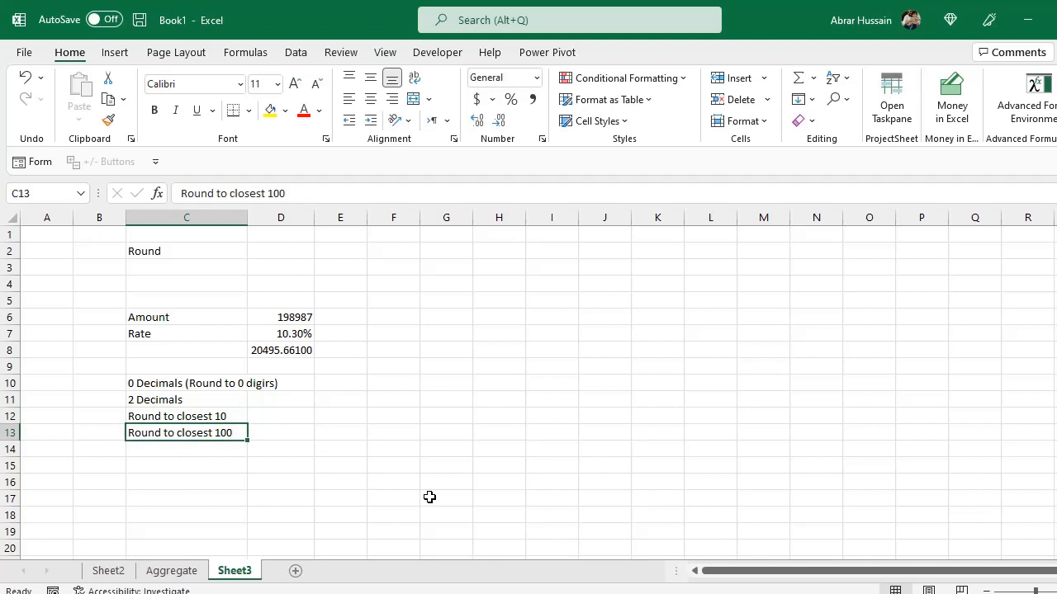
pyautogui.click(276, 353)
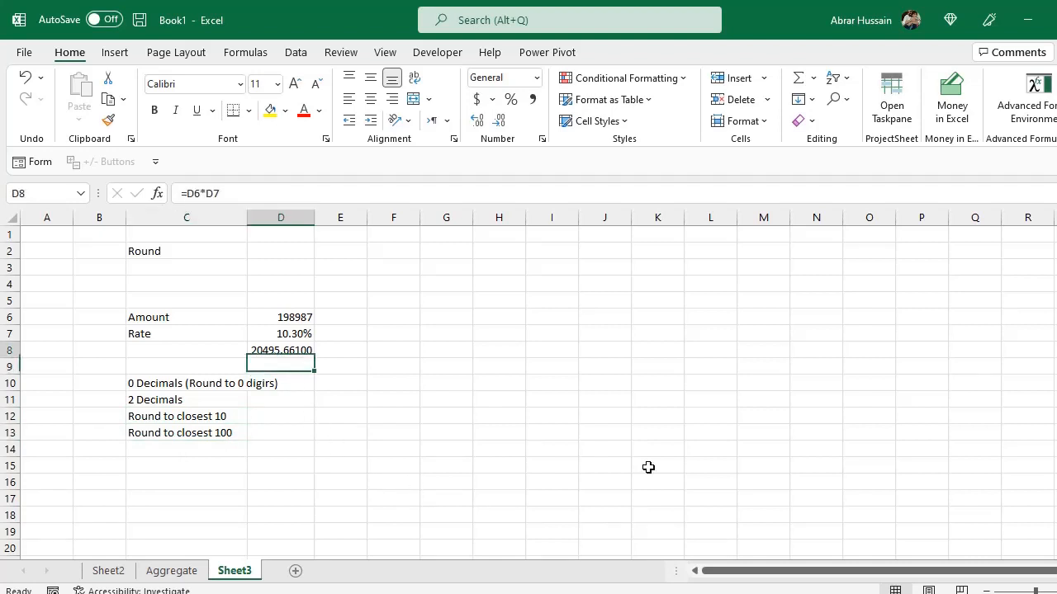
pyautogui.press('F2')
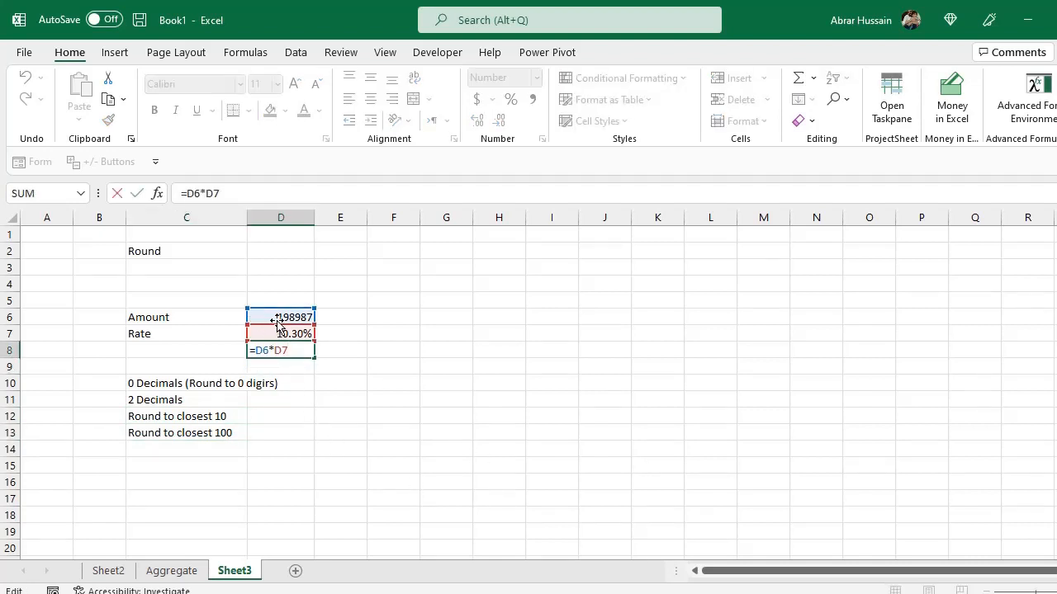
pyautogui.hotkey('ctrl', 'Return')
pyautogui.press('Down')
pyautogui.press('Down')
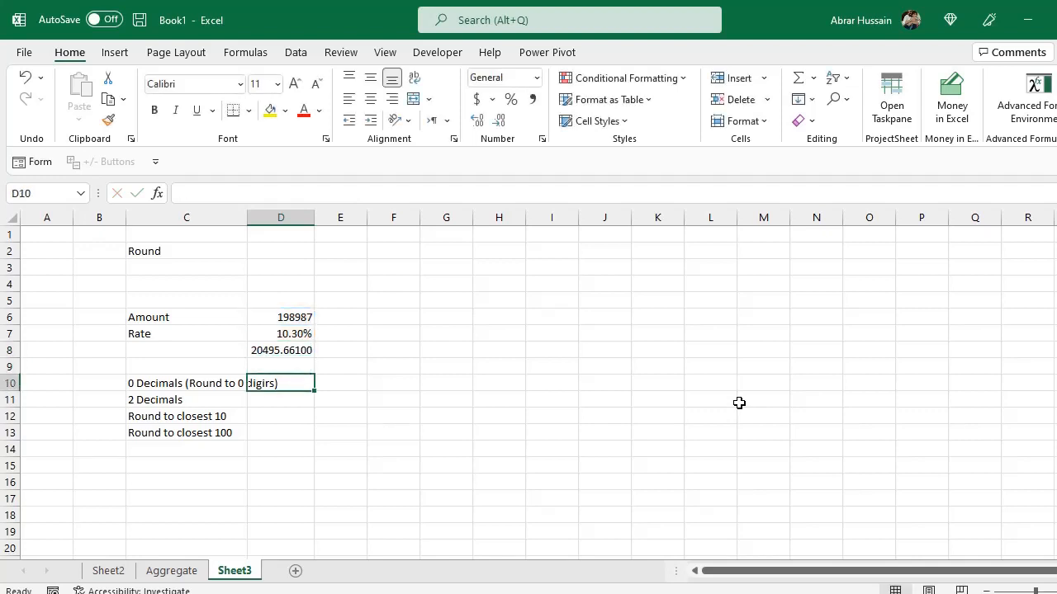
# In D10, enter a ROUND formula rounding D6 multiplied by D7 to 0 decimals: =ROUND((D6*D7),0).
pyautogui.write('=ROUND')
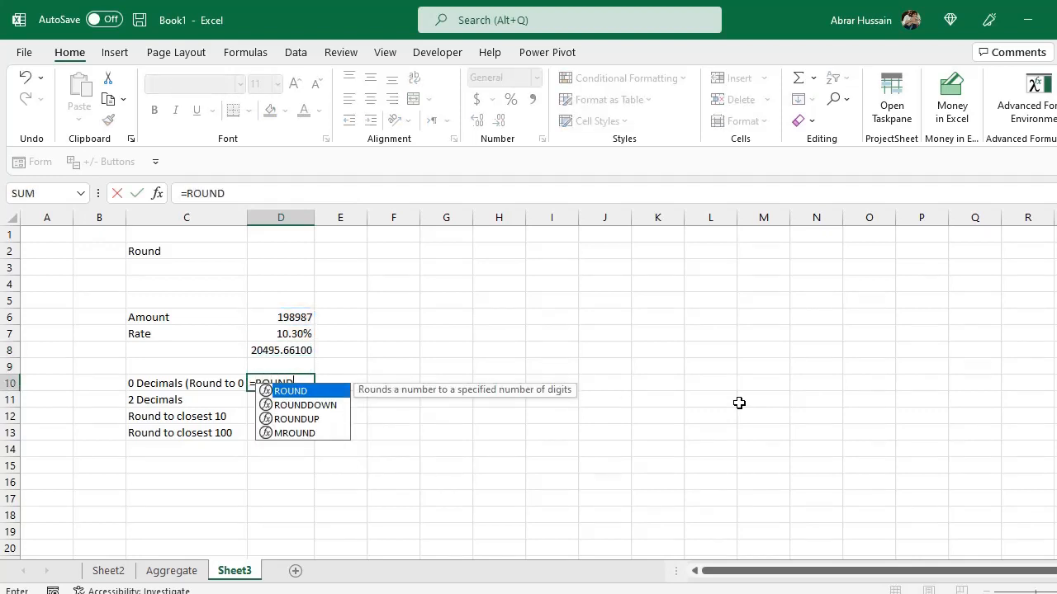
pyautogui.write('((')
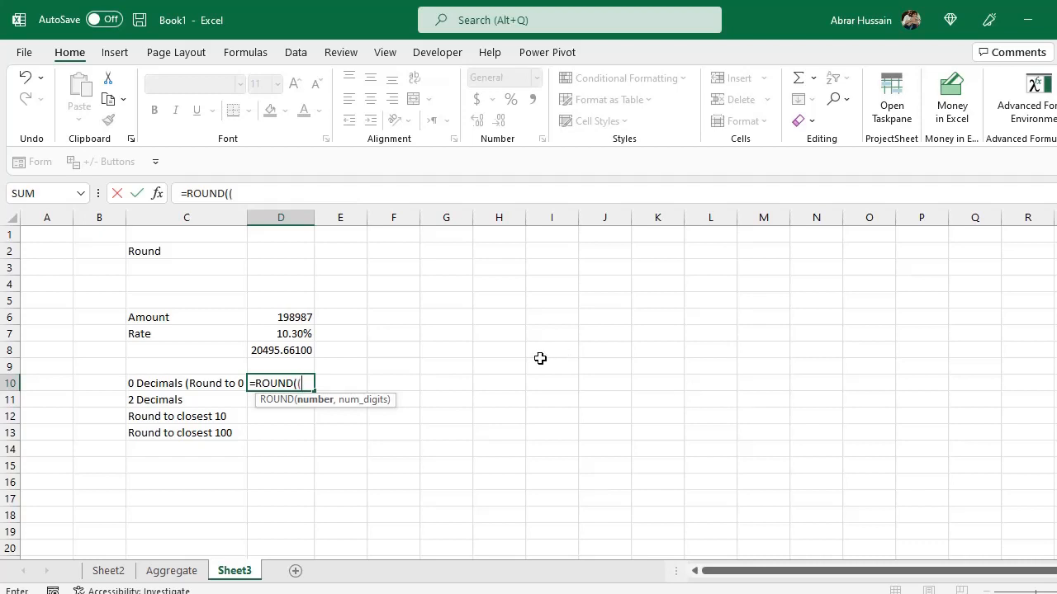
pyautogui.click(308, 319)
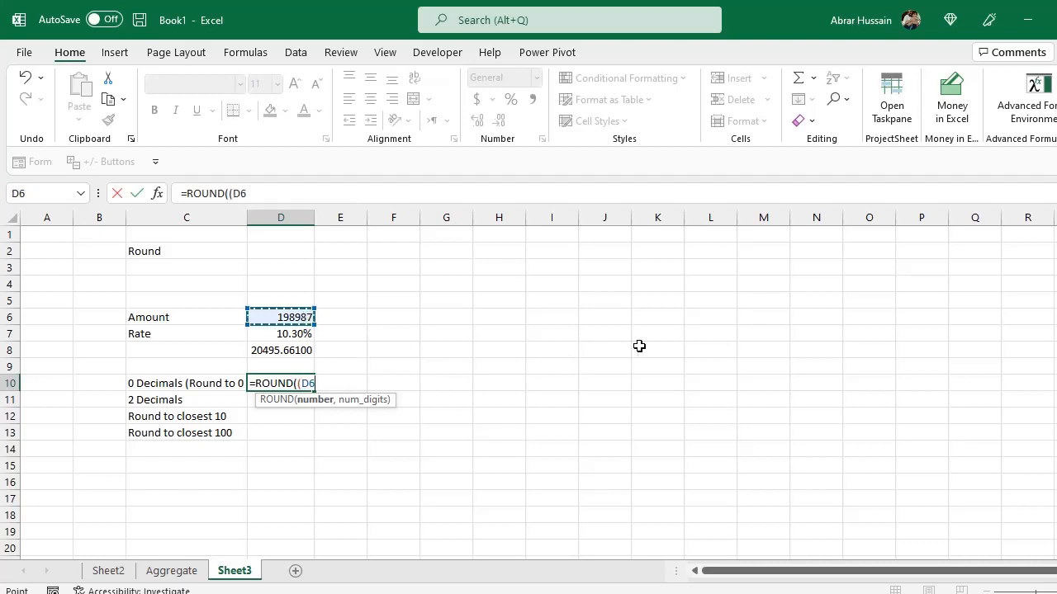
pyautogui.write('*')
pyautogui.click(299, 334)
pyautogui.write(')')
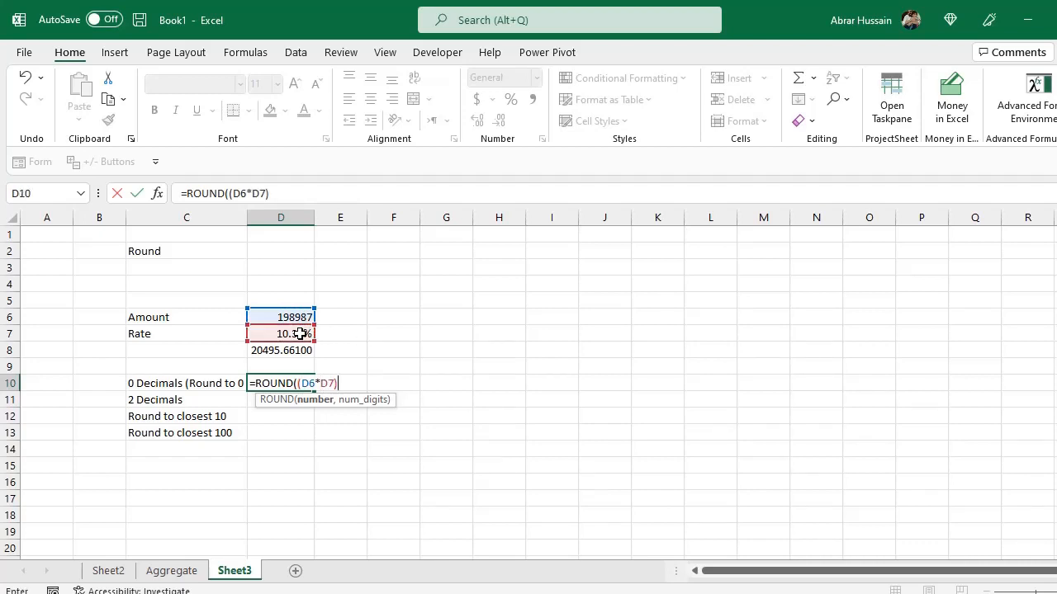
pyautogui.write(',0')
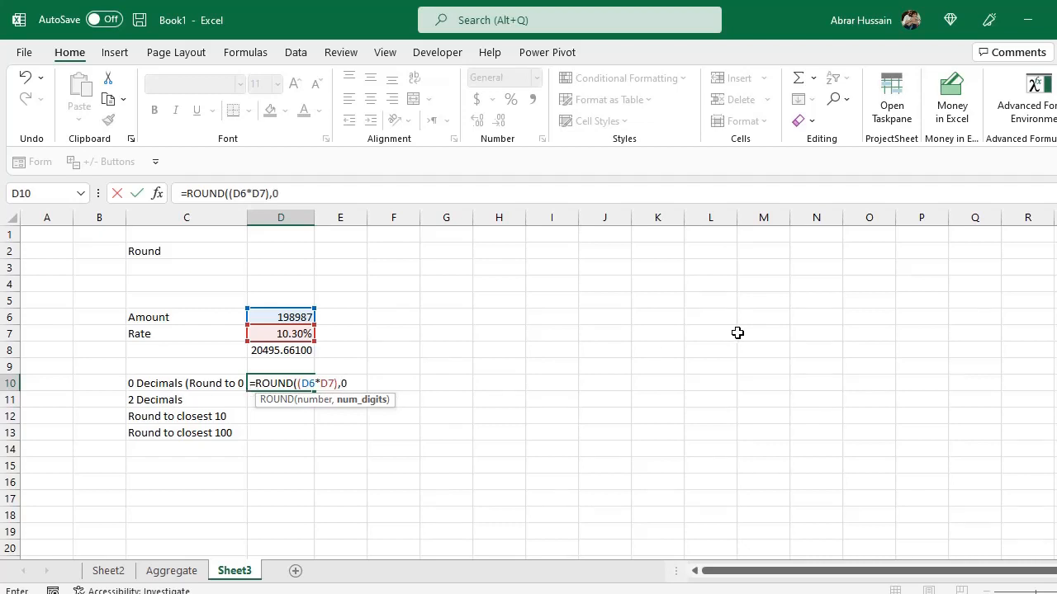
pyautogui.write(')')
pyautogui.press('Return')
pyautogui.press('Up')
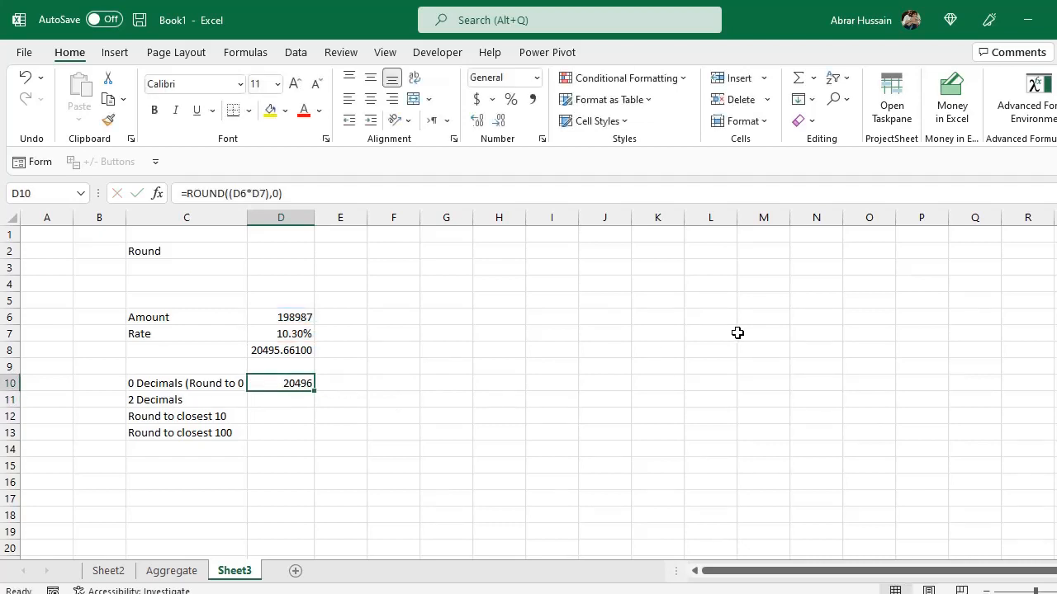
# Copy D10's formula text into D11 and set its digits to 2: =ROUND((D6*D7),2).
pyautogui.press('F2')
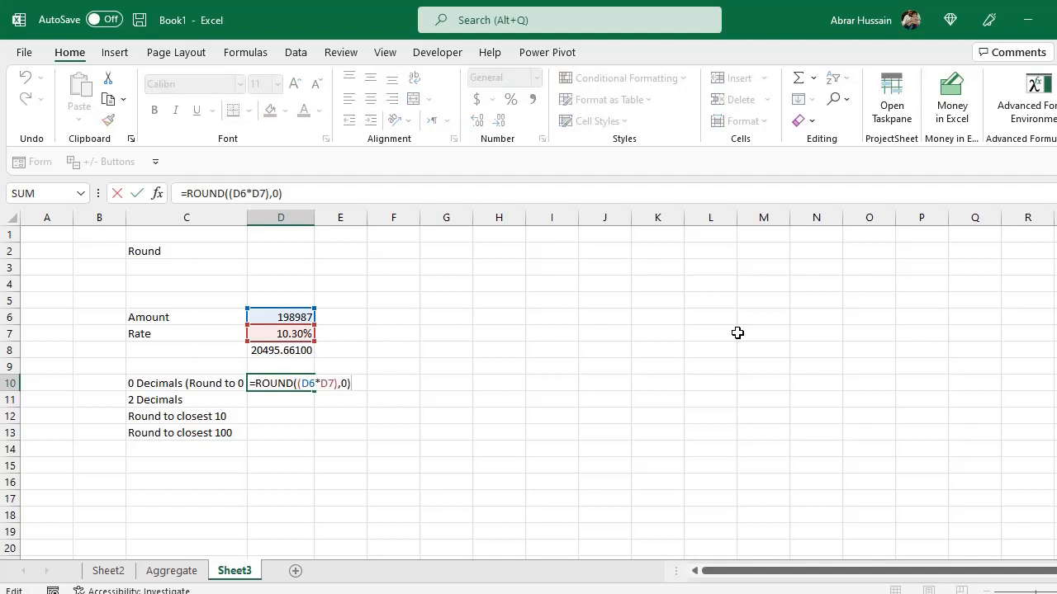
pyautogui.hotkey('shift', 'Home')
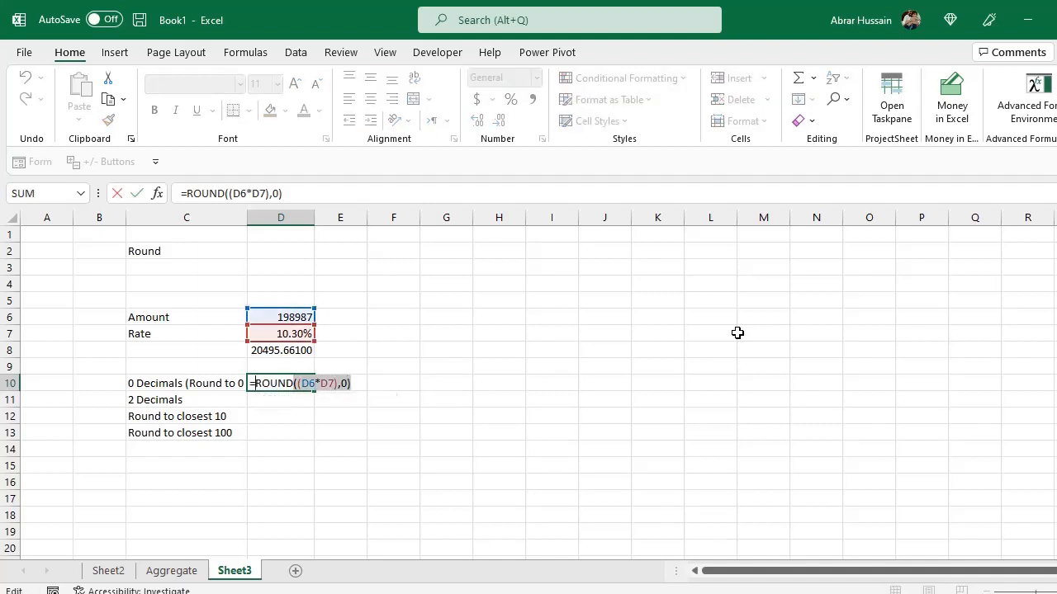
pyautogui.hotkey('ctrl', 'c')
pyautogui.press('Return')
pyautogui.hotkey('ctrl', 'v')
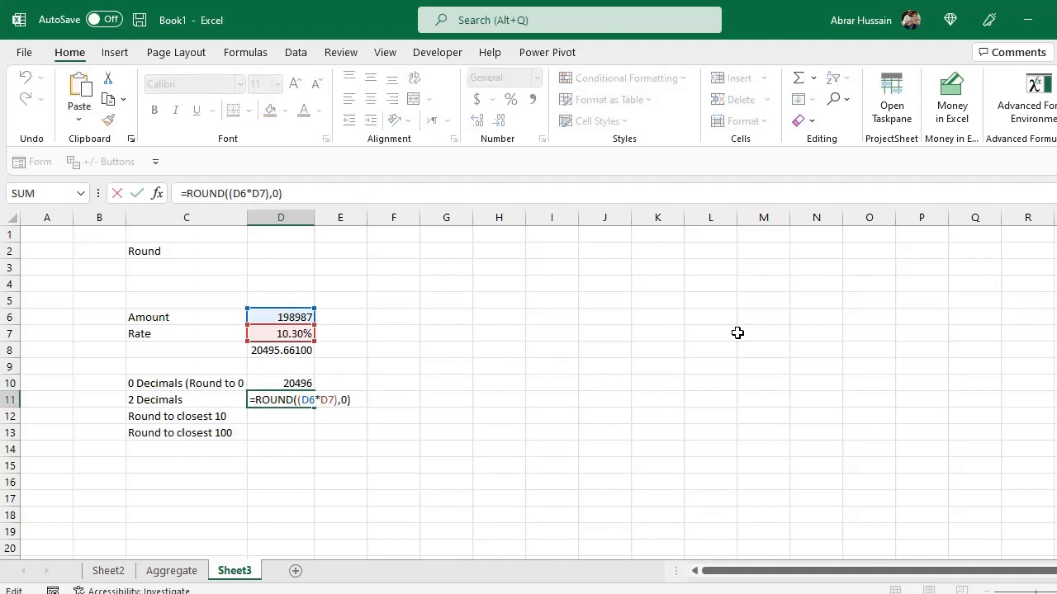
pyautogui.press('BackSpace')
pyautogui.write('2')
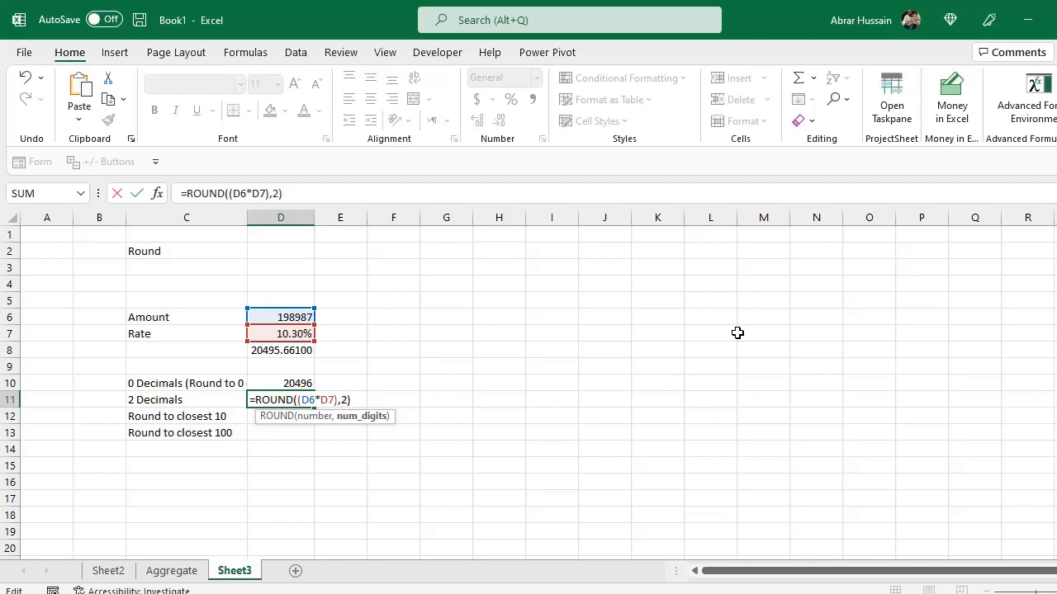
pyautogui.press('Return')
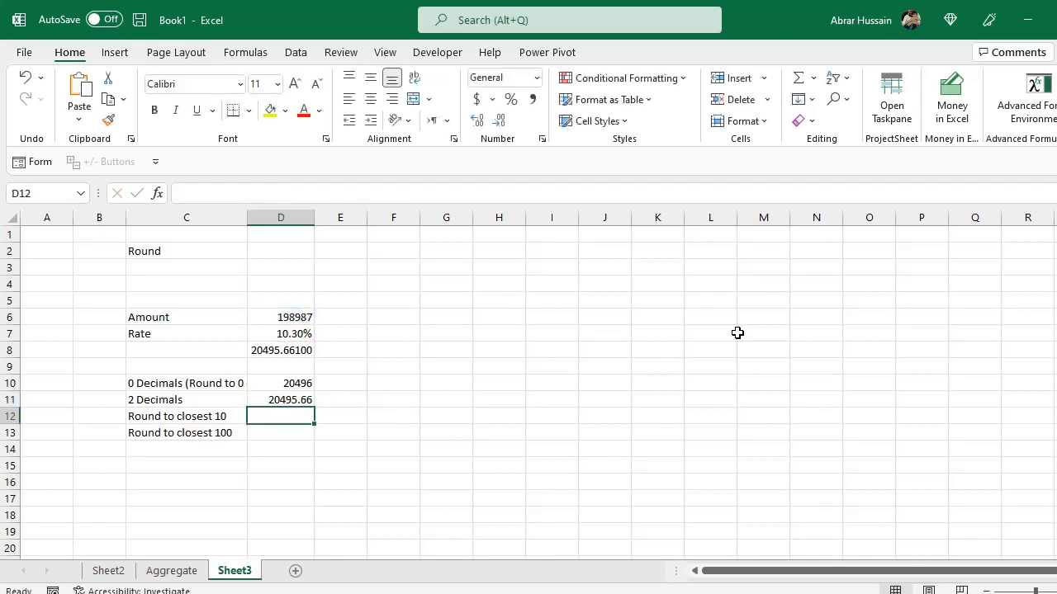
# Paste the rounding formula into D12 and change its digits argument to -1 to round to the closest 10.
pyautogui.press('Up')
pyautogui.press('F2')
pyautogui.press('Escape')
pyautogui.press('Down')
pyautogui.hotkey('ctrl', 'v')
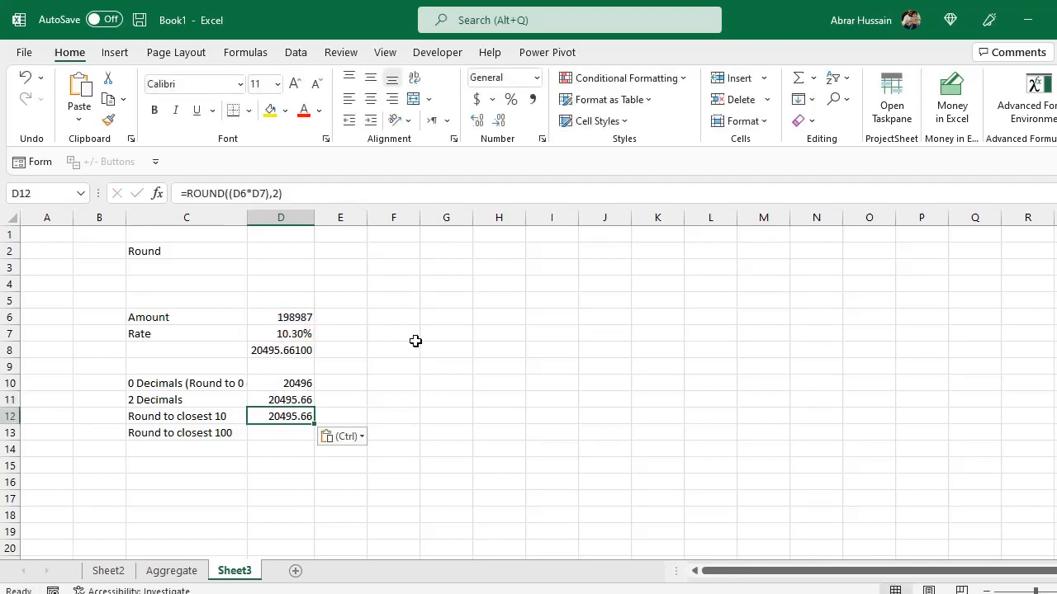
pyautogui.press('Left')
pyautogui.press('Right')
pyautogui.press('F2')
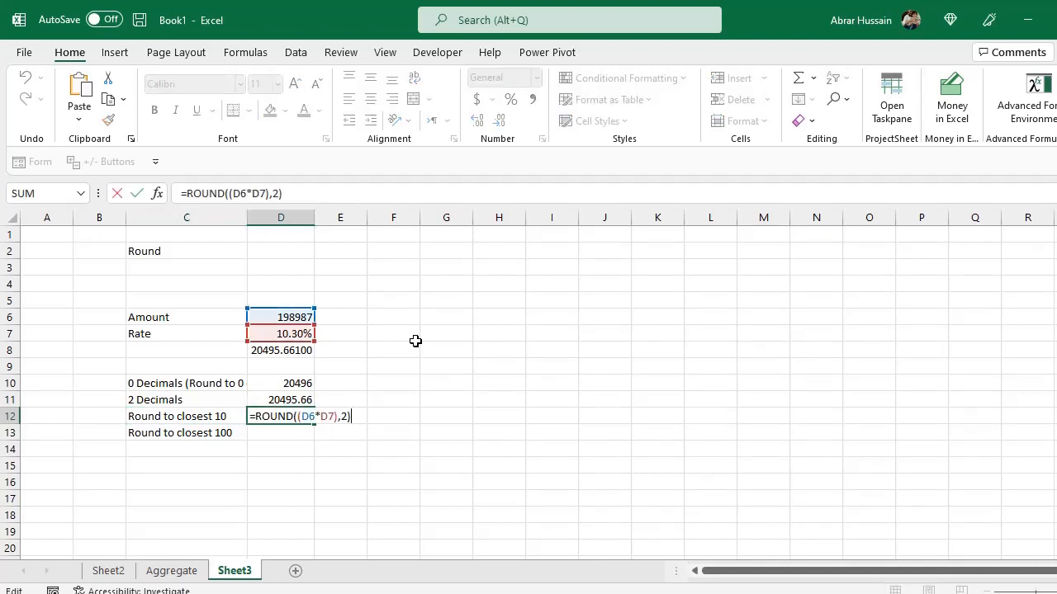
pyautogui.press('Left')
pyautogui.press('Left')
pyautogui.press('Delete')
pyautogui.write('-1')
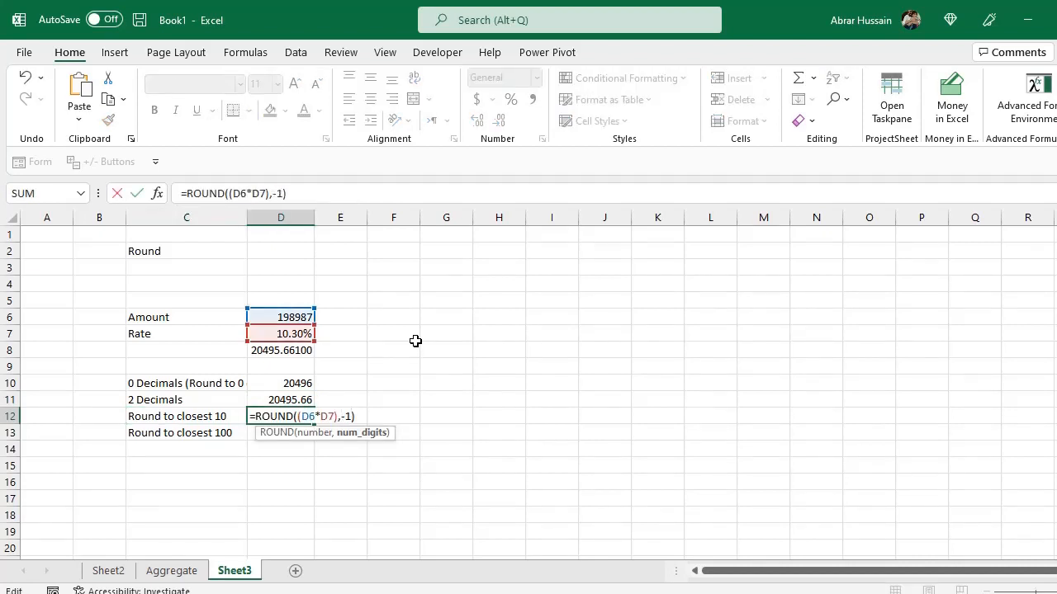
pyautogui.press('Return')
pyautogui.press('Up')
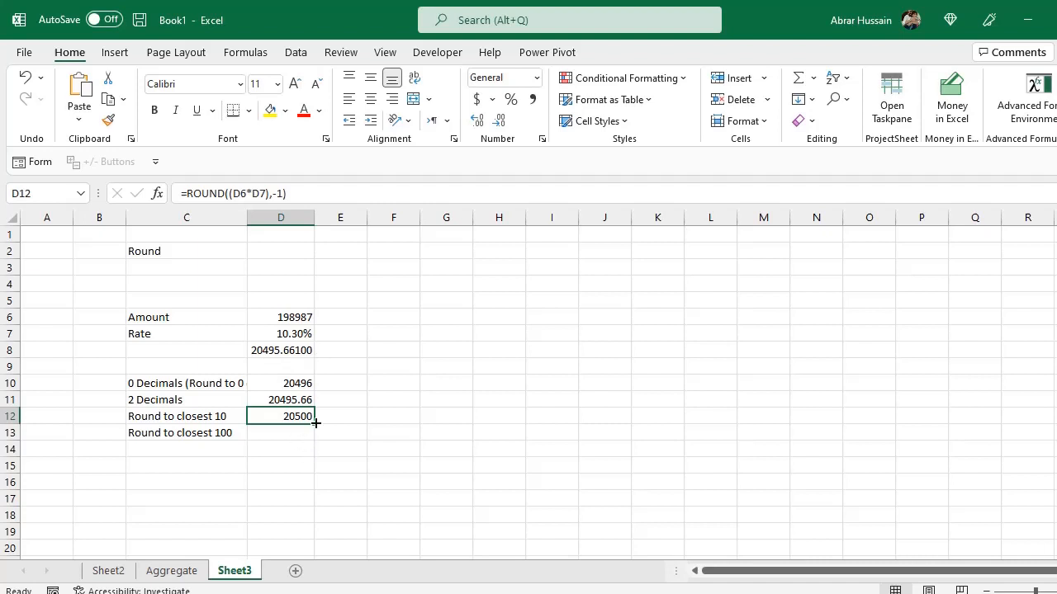
# Copy the formula from above into D13 and set its digits argument to -2 to round to the closest 100.
pyautogui.press('F2')
pyautogui.hotkey('shift', 'Left')
pyautogui.hotkey('shift', 'Left')
pyautogui.hotkey('shift', 'Left')
pyautogui.hotkey('shift', 'Left')
pyautogui.hotkey('shift', 'Left')
pyautogui.hotkey('shift', 'Left')
pyautogui.hotkey('shift', 'Left')
pyautogui.hotkey('shift', 'Left')
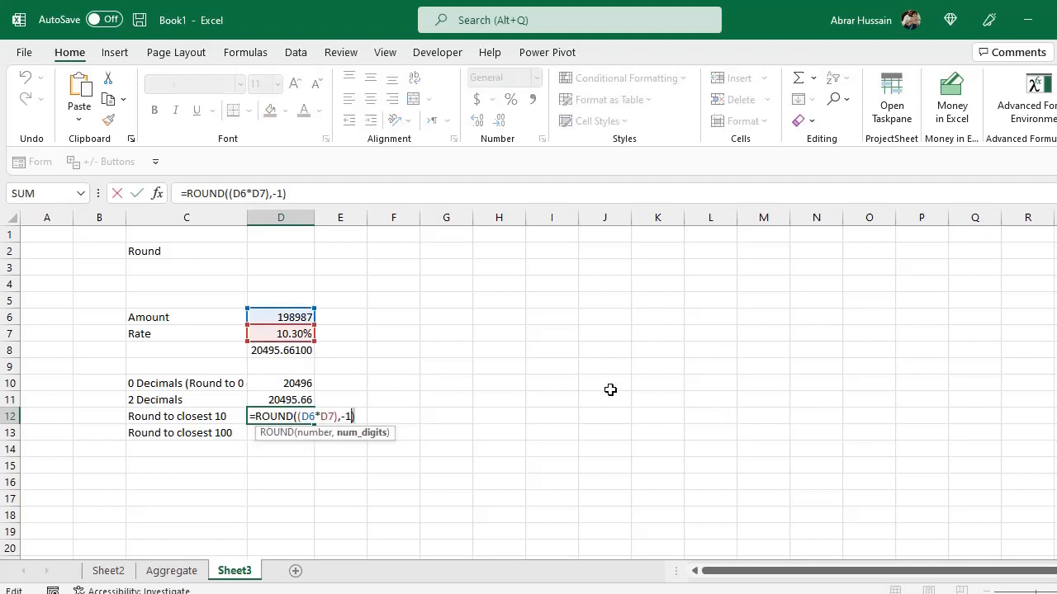
pyautogui.press('Return')
pyautogui.hotkey('ctrl', "'")
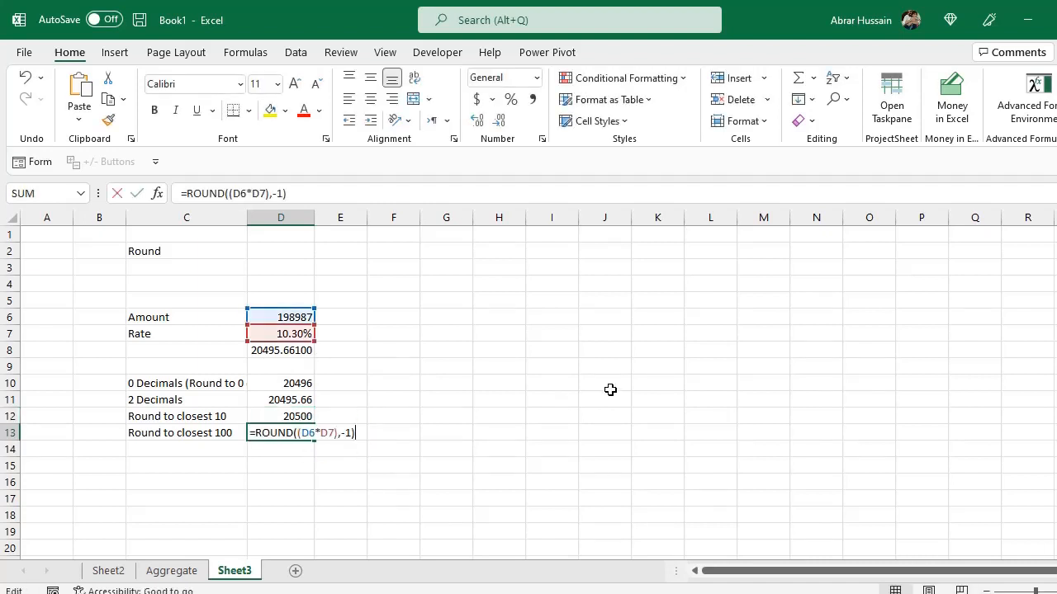
pyautogui.press('Left')
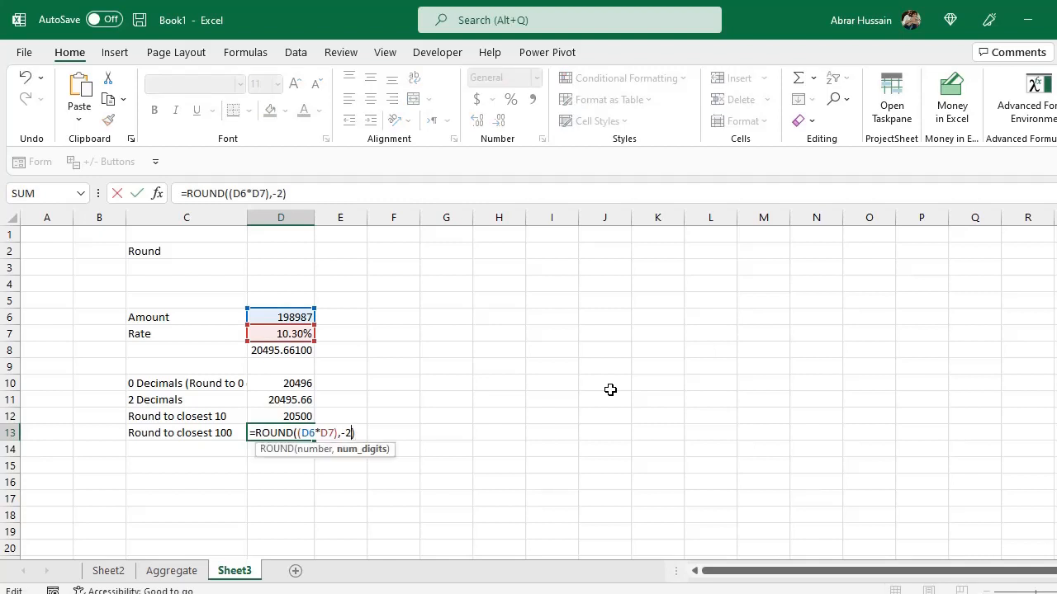
pyautogui.press('Return')
# Review the rounded results in D10:D13 one by one.
pyautogui.press('Up')
pyautogui.press('Up')
pyautogui.press('Up')
pyautogui.press('Up')
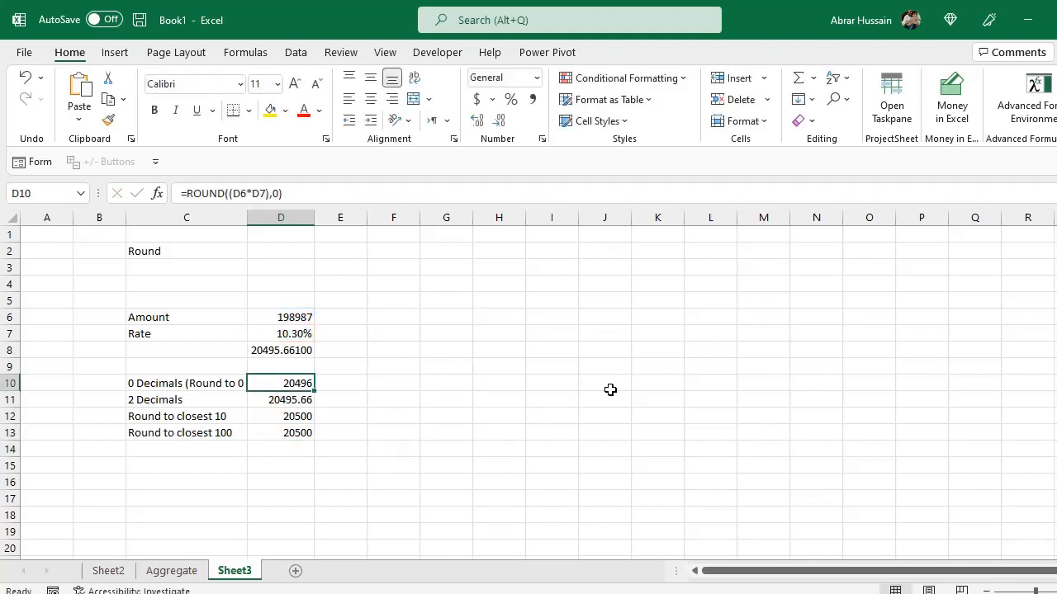
pyautogui.press('Down')
pyautogui.press('Down')
pyautogui.press('Down')
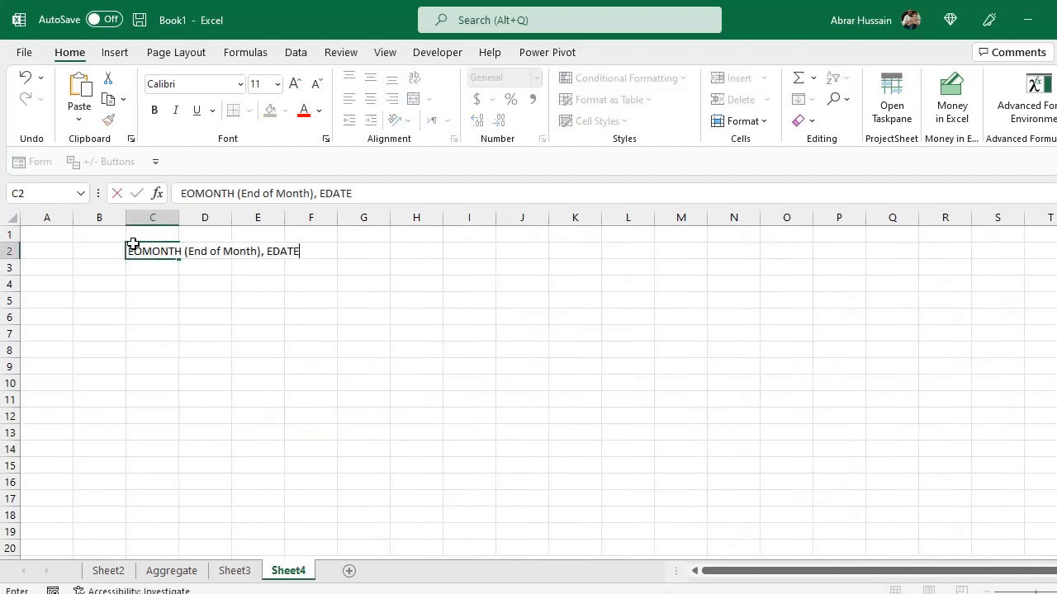
# On Sheet4, enter the header Date in C5.
pyautogui.click(216, 321)
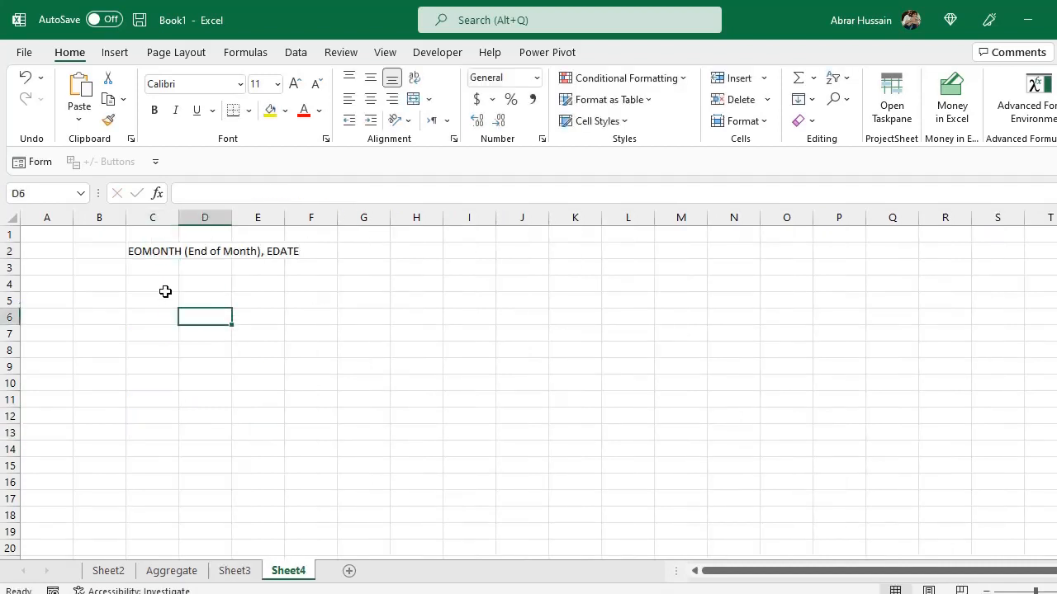
pyautogui.click(158, 286)
pyautogui.click(157, 252)
pyautogui.click(161, 298)
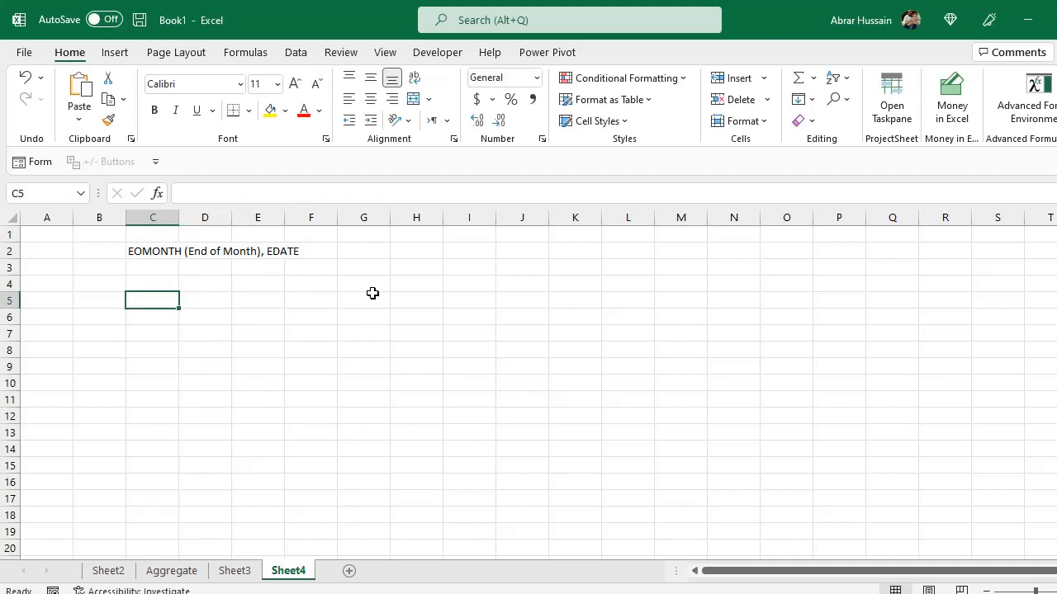
pyautogui.write('Date')
pyautogui.press('Return')
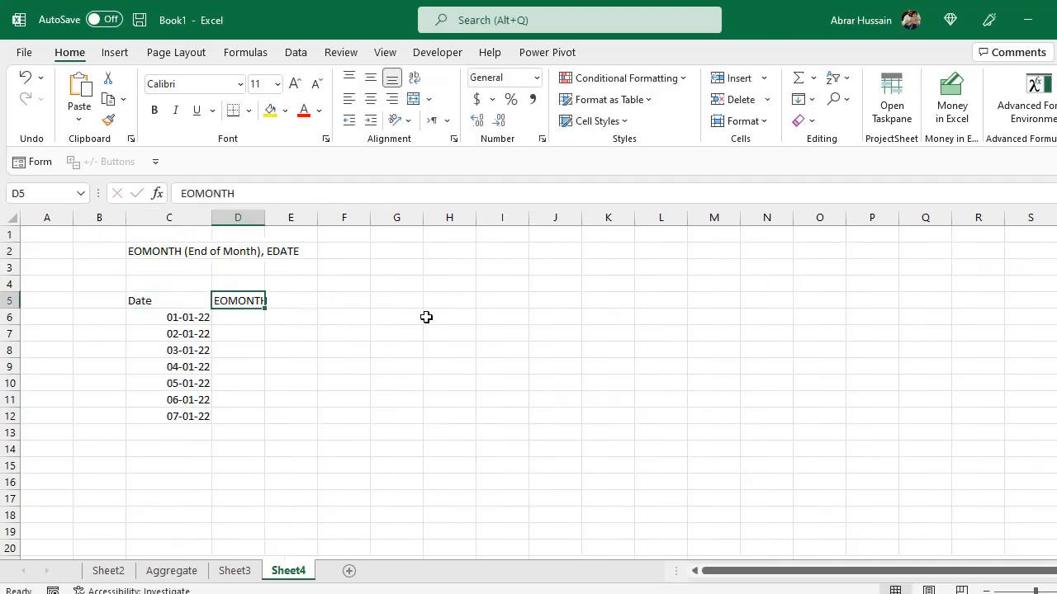
# Widen column D to fit the EOMONTH header and check the dates listed in column C.
pyautogui.moveTo(264, 217); pyautogui.dragTo(280, 217)
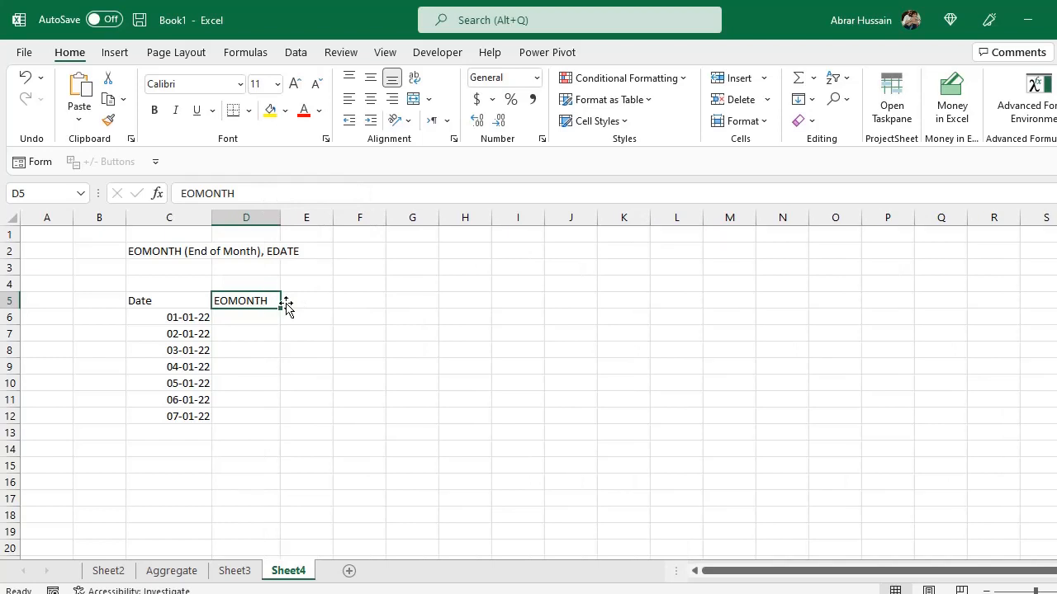
pyautogui.click(169, 318)
pyautogui.press('Down')
pyautogui.press('Down')
pyautogui.press('Down')
pyautogui.press('Up')
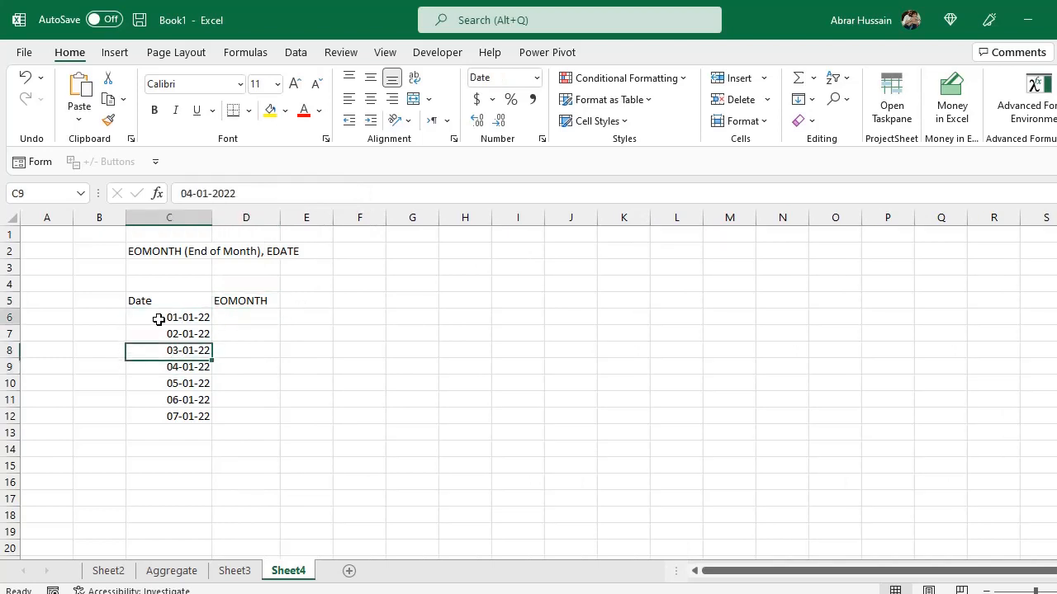
# Enter =EOMONTH(C6,0) in D6 and format the result as Short Date.
pyautogui.moveTo(158, 319); pyautogui.dragTo(172, 403)
pyautogui.click(244, 318)
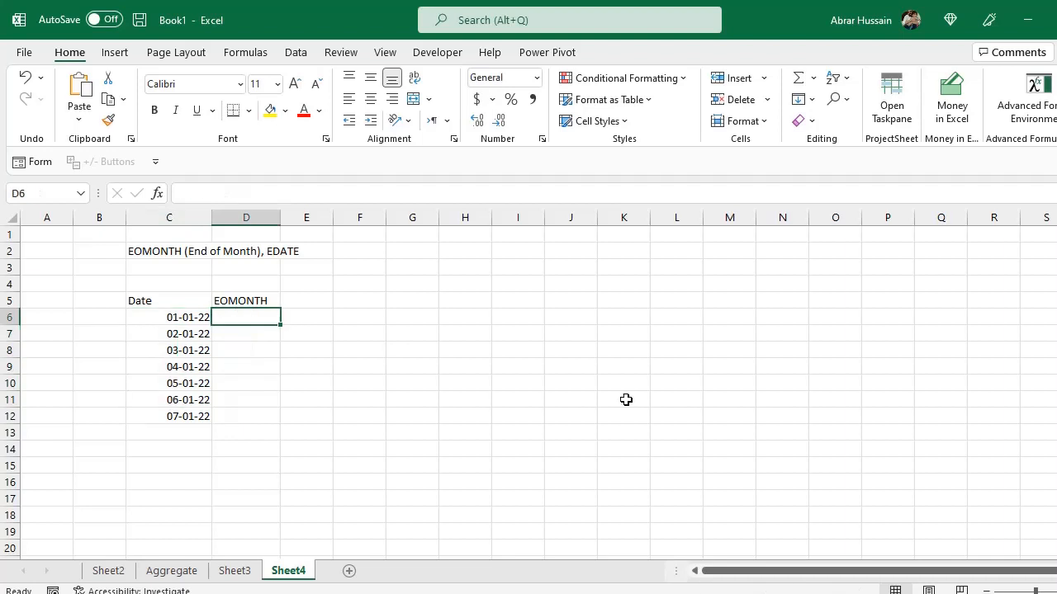
pyautogui.write('=EO')
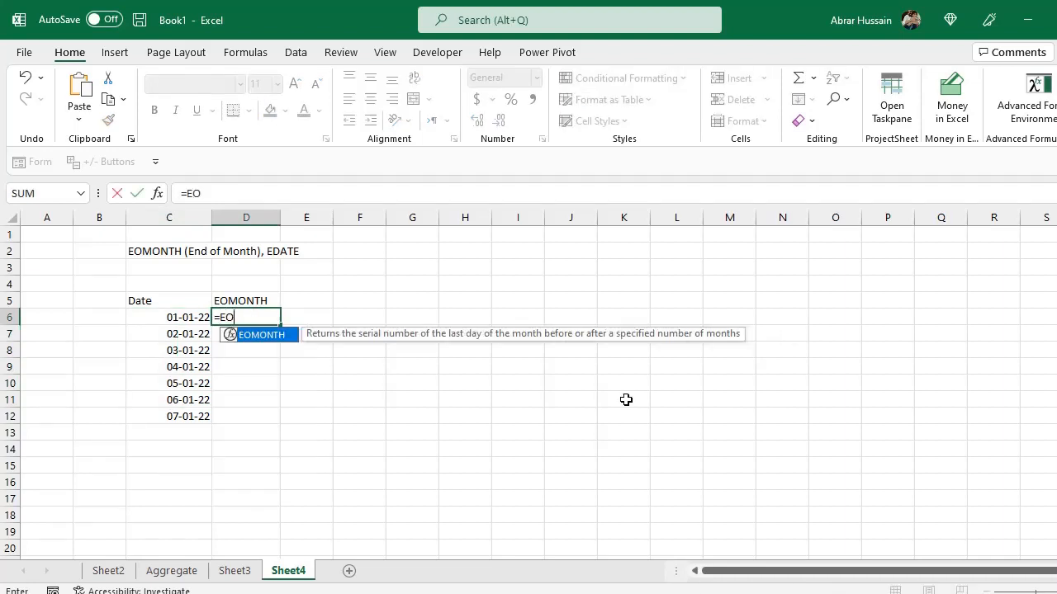
pyautogui.write('MONTH(')
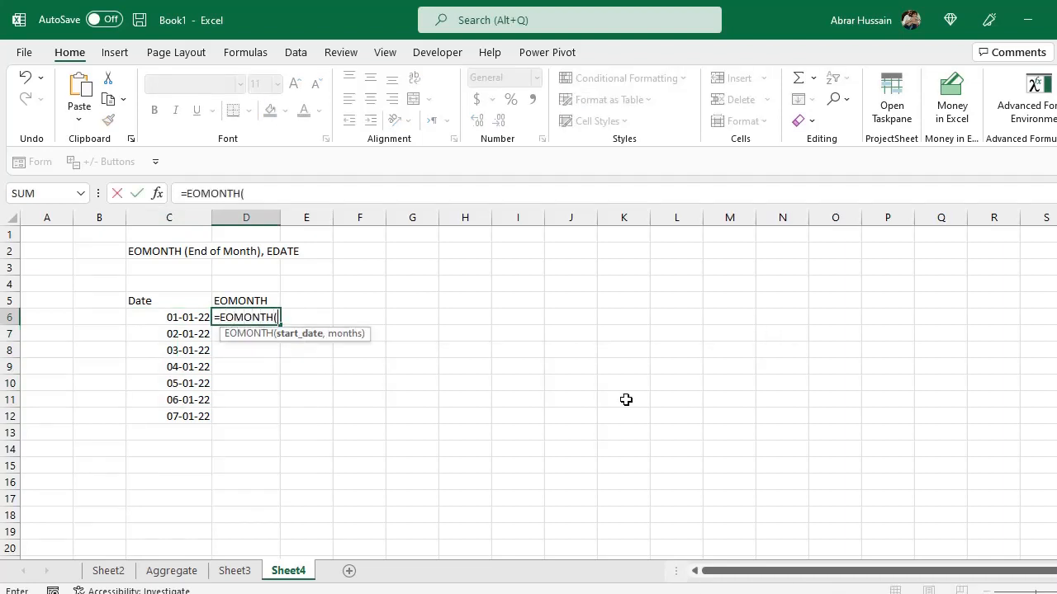
pyautogui.click(180, 316)
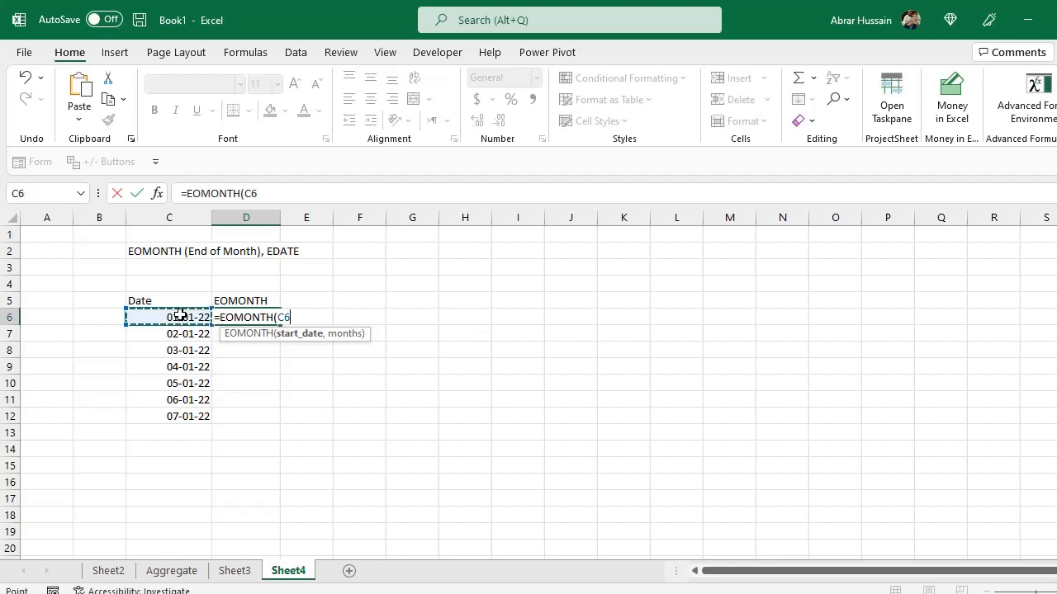
pyautogui.write(',0')
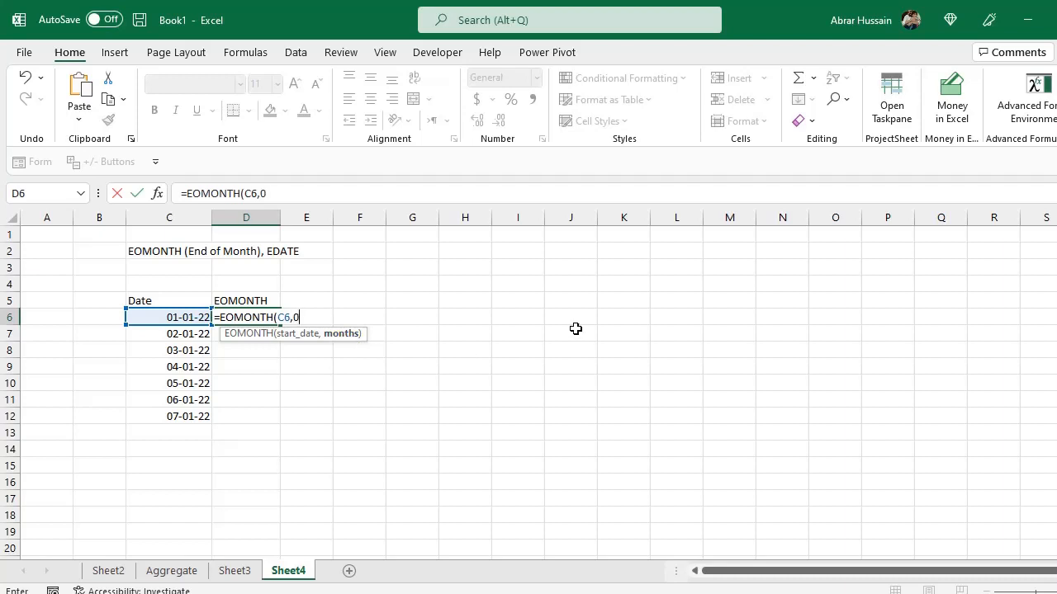
pyautogui.write(')')
pyautogui.hotkey('ctrl', 'Return')
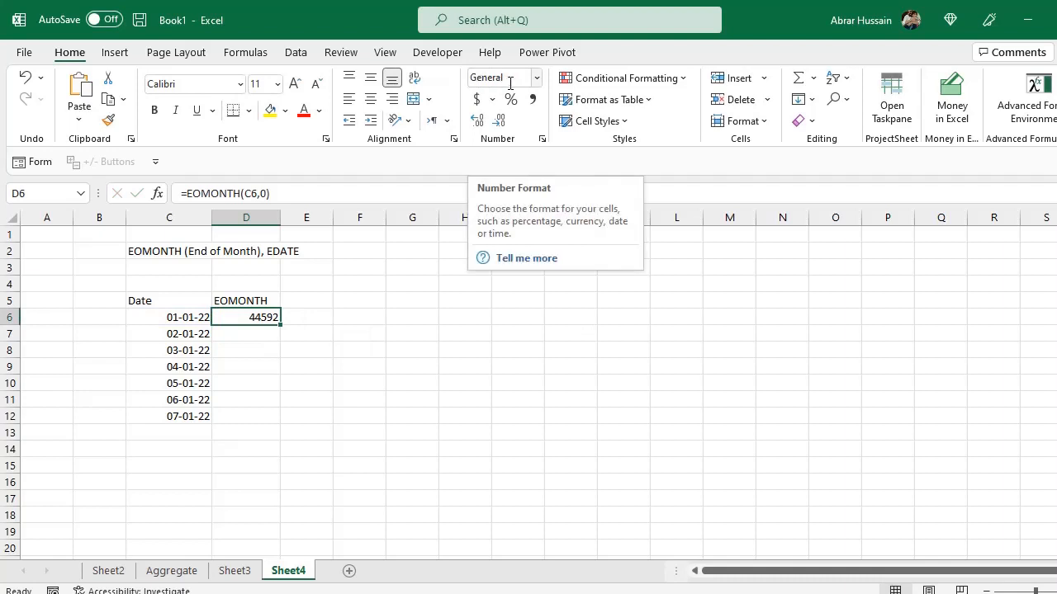
pyautogui.click(537, 85)
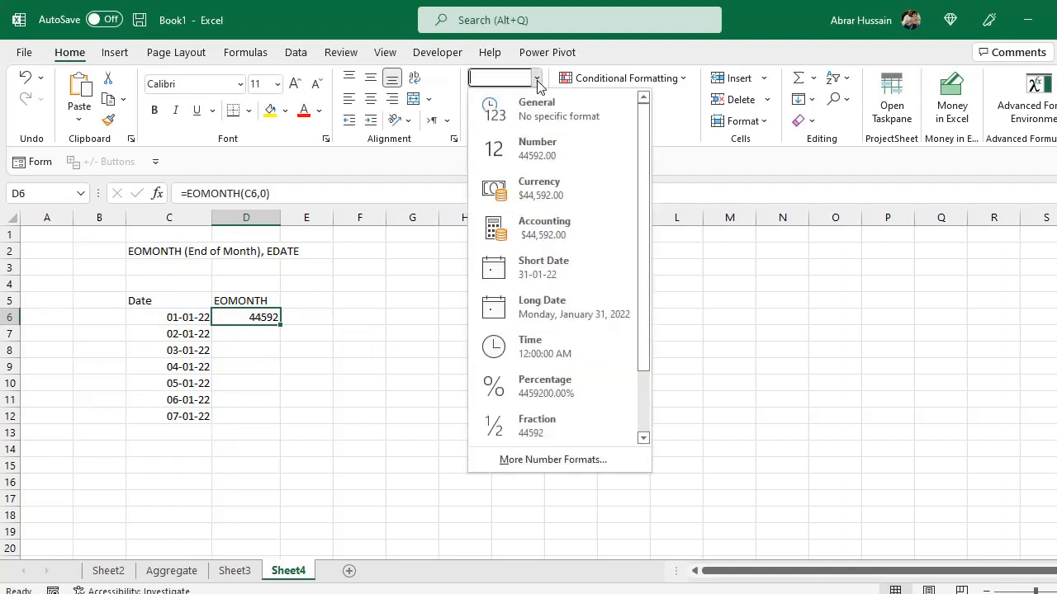
pyautogui.click(562, 265)
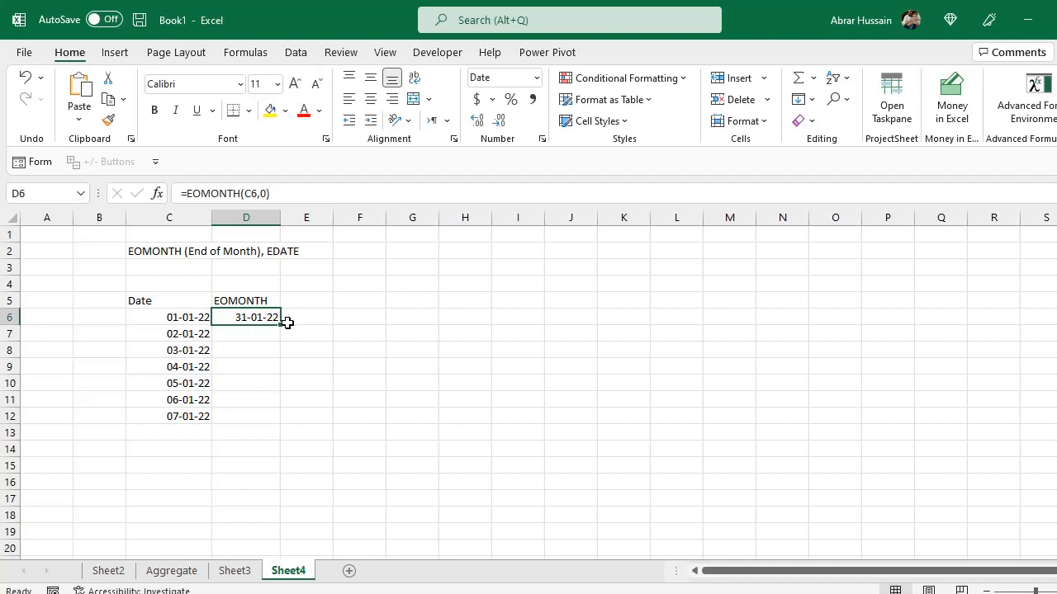
# Edit D6's formula to use 1 month: =EOMONTH(C6,1).
pyautogui.doubleClick(234, 316)
pyautogui.click(296, 315)
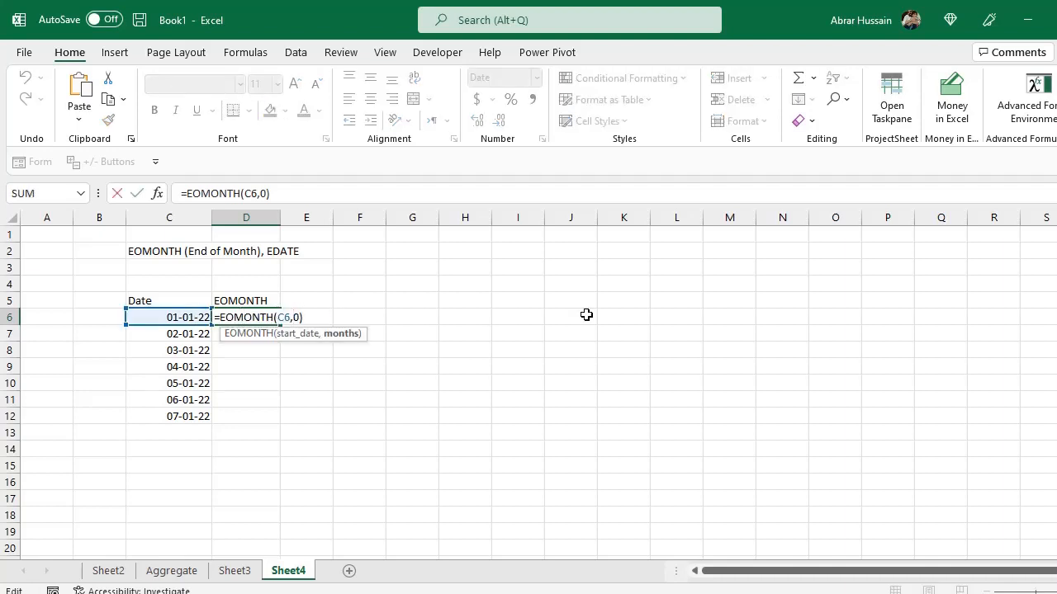
pyautogui.press('Delete')
pyautogui.write('1')
pyautogui.press('Return')
pyautogui.press('Up')
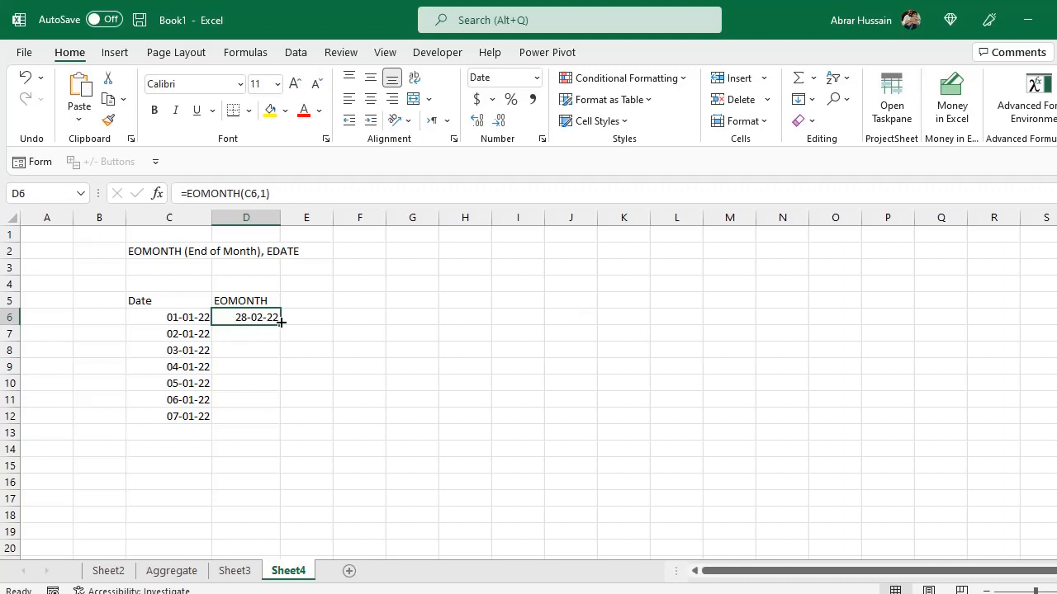
# Copy the EOMONTH header up to D4 and enter the label 'End date of the same month]' in D5.
pyautogui.click(241, 294)
pyautogui.hotkey('ctrl', 'c')
pyautogui.press('Up')
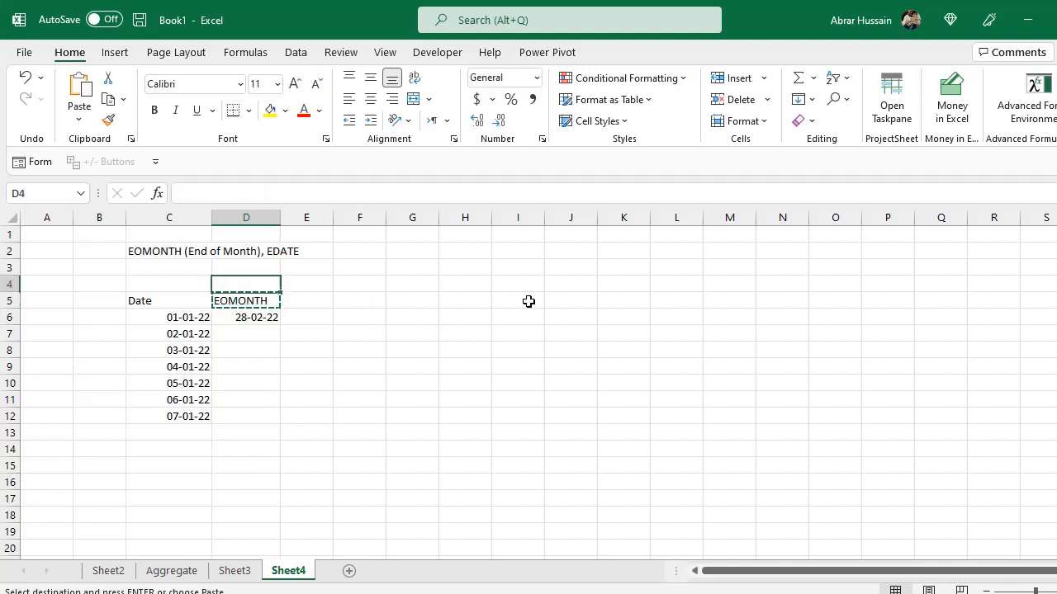
pyautogui.press('Return')
pyautogui.write('End date of the same ')
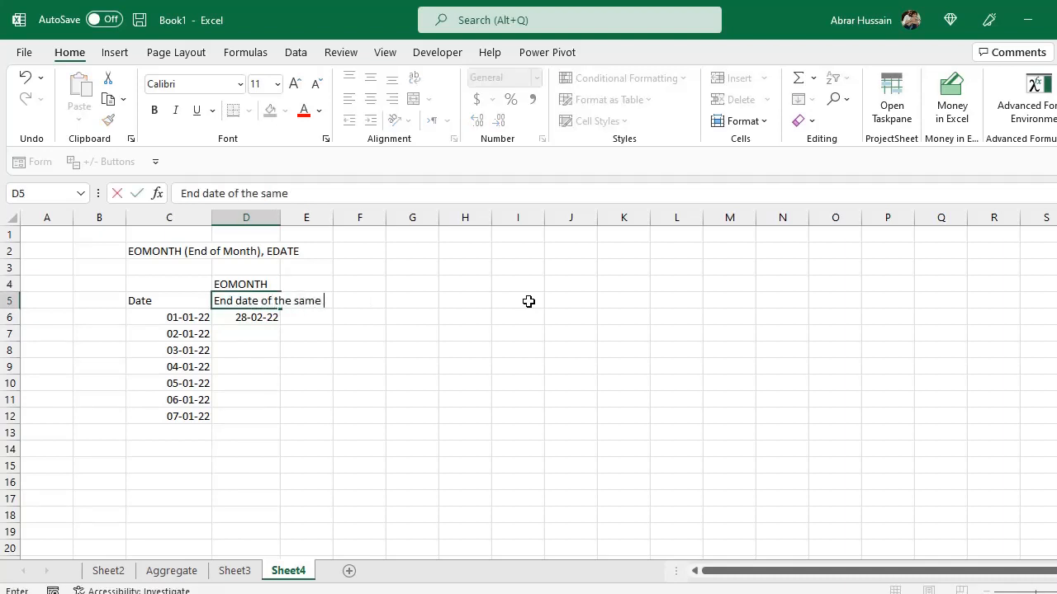
pyautogui.write('mon')
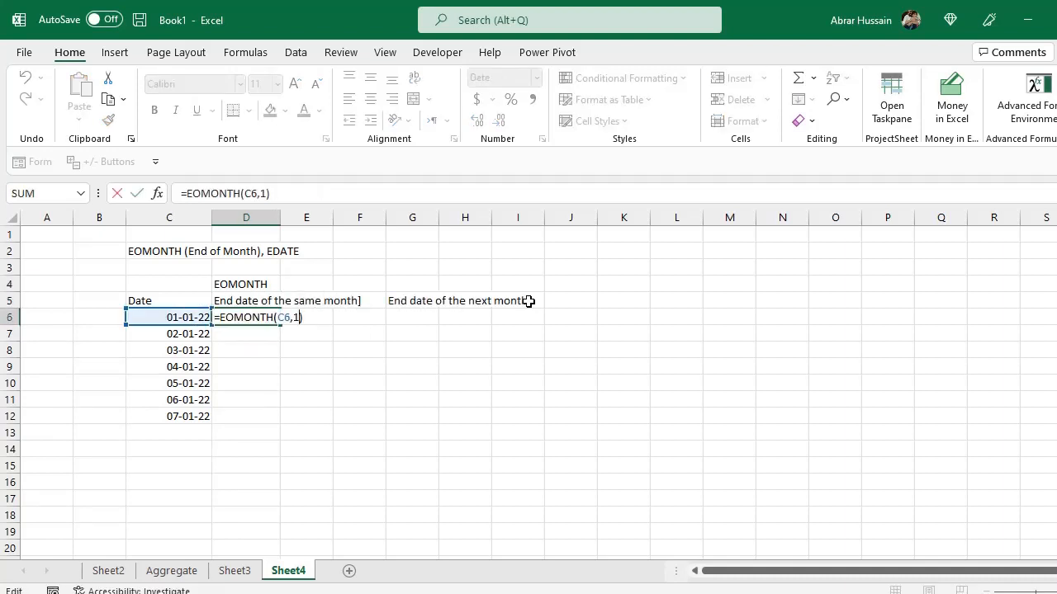
# Change D6's formula to use 0 months: =EOMONTH(C6,0).
pyautogui.press('BackSpace')
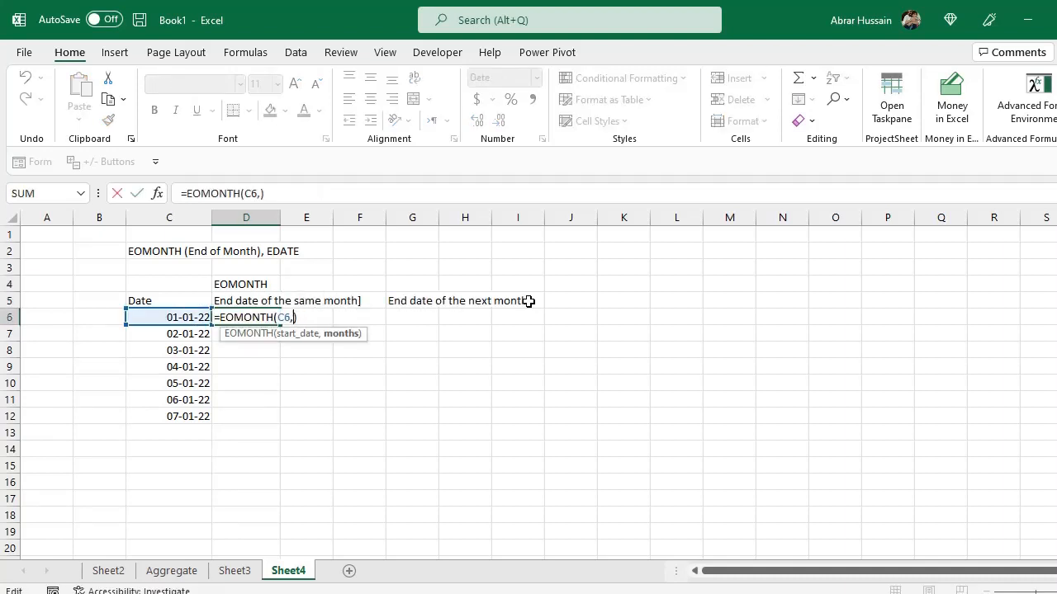
pyautogui.write('0')
pyautogui.press('Return')
# Copy D6's formula text into G6 and set its months argument to 1: =EOMONTH(C6,1).
pyautogui.press('Up')
pyautogui.press('F2')
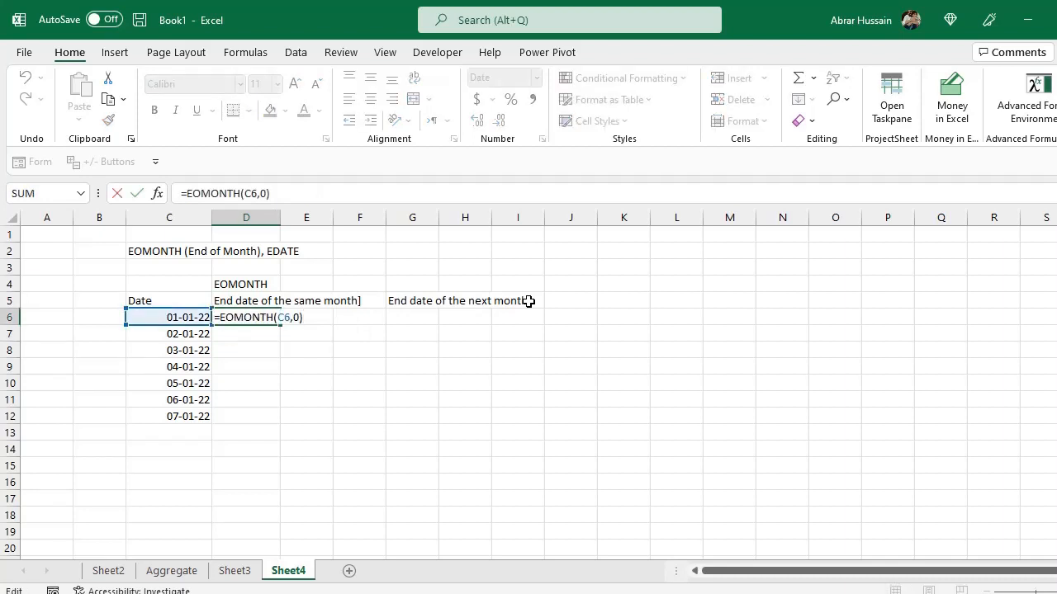
pyautogui.hotkey('shift', 'Left')
pyautogui.hotkey('shift', 'Left')
pyautogui.hotkey('shift', 'Left')
pyautogui.hotkey('shift', 'Left')
pyautogui.hotkey('shift', 'Left')
pyautogui.hotkey('shift', 'Left')
pyautogui.hotkey('shift', 'Home')
pyautogui.hotkey('ctrl', 'c')
pyautogui.press('Return')
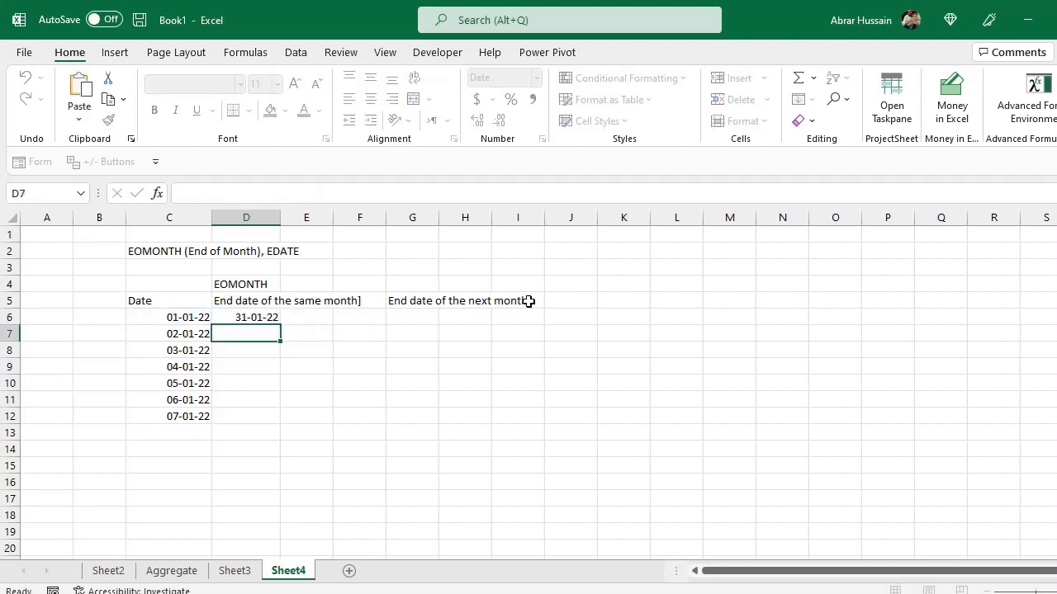
pyautogui.press('Up')
pyautogui.press('Right')
pyautogui.press('Right')
pyautogui.press('Right')
pyautogui.hotkey('ctrl', 'v')
pyautogui.press('F2')
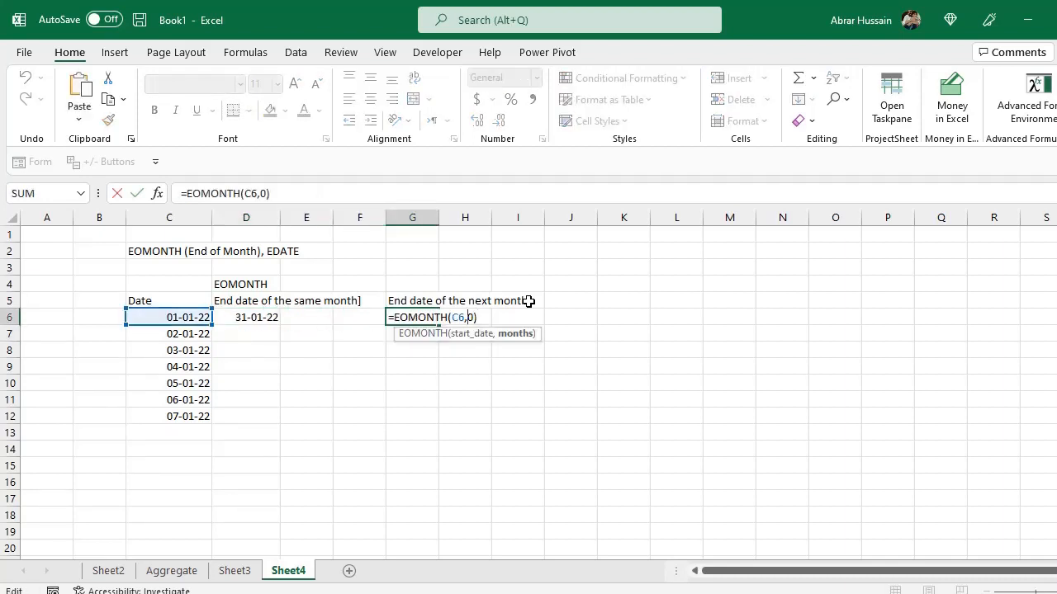
pyautogui.press('Delete')
pyautogui.write('1')
pyautogui.press('Return')
pyautogui.press('Up')
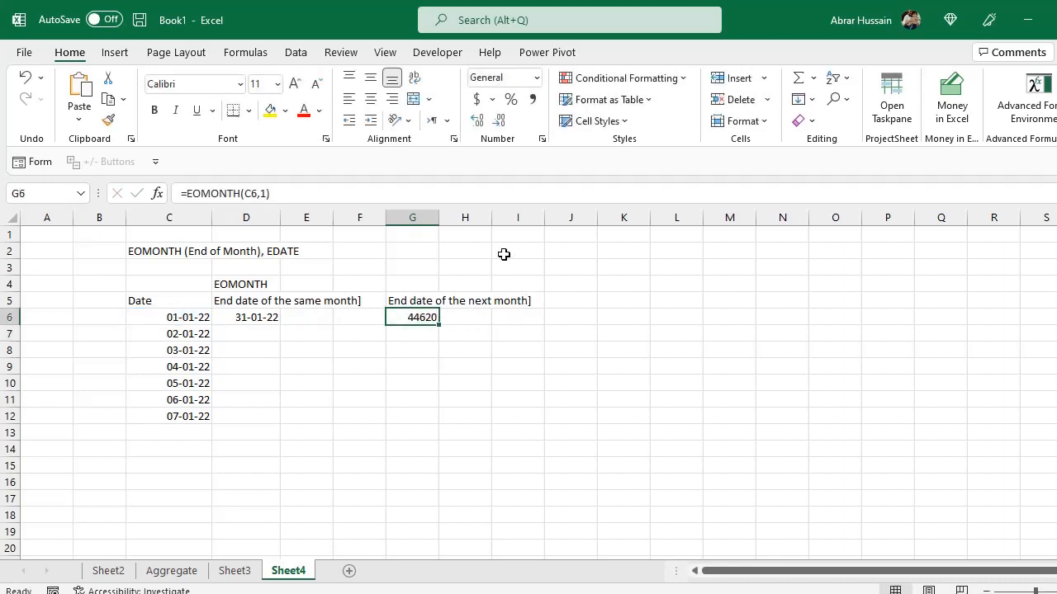
# Format G6 as Short Date.
pyautogui.click(537, 80)
pyautogui.click(555, 256)
pyautogui.click(139, 322)
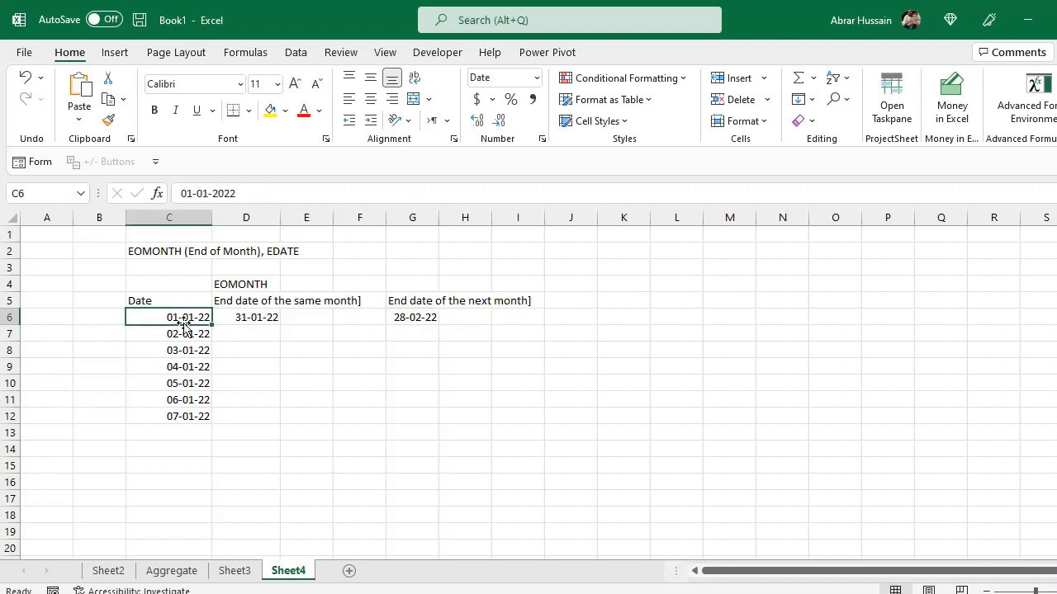
# Inspect the formulas in G6 and D6 against the start date in C6.
pyautogui.click(406, 315)
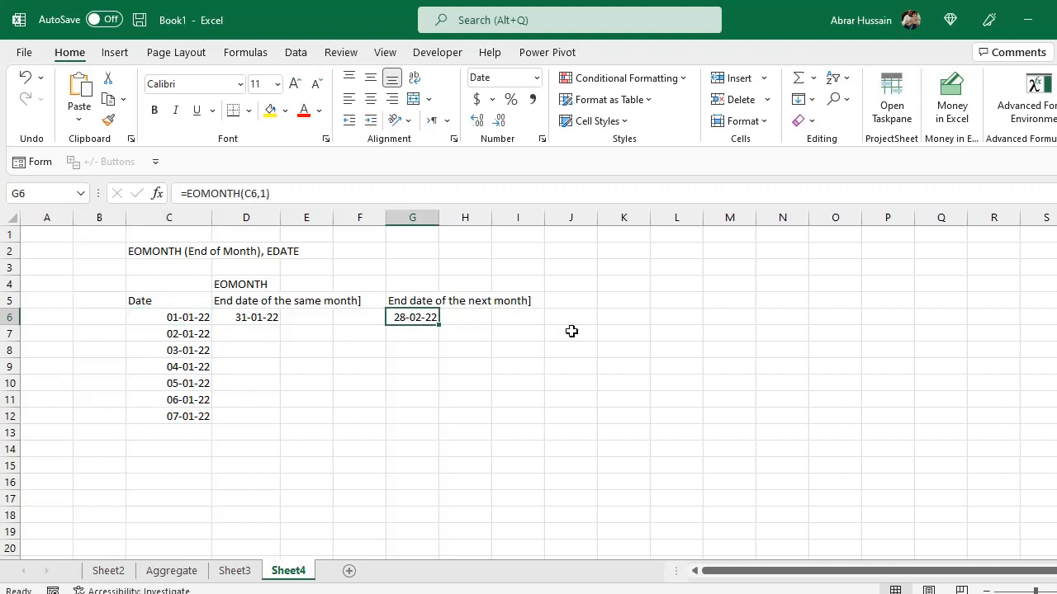
pyautogui.doubleClick(270, 317)
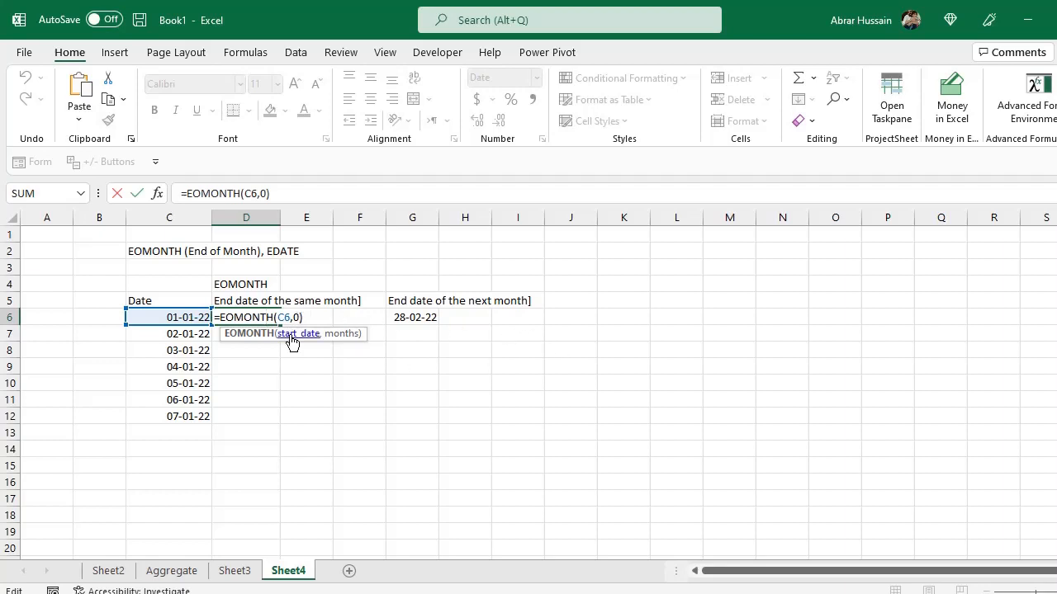
pyautogui.press('Escape')
pyautogui.click(175, 323)
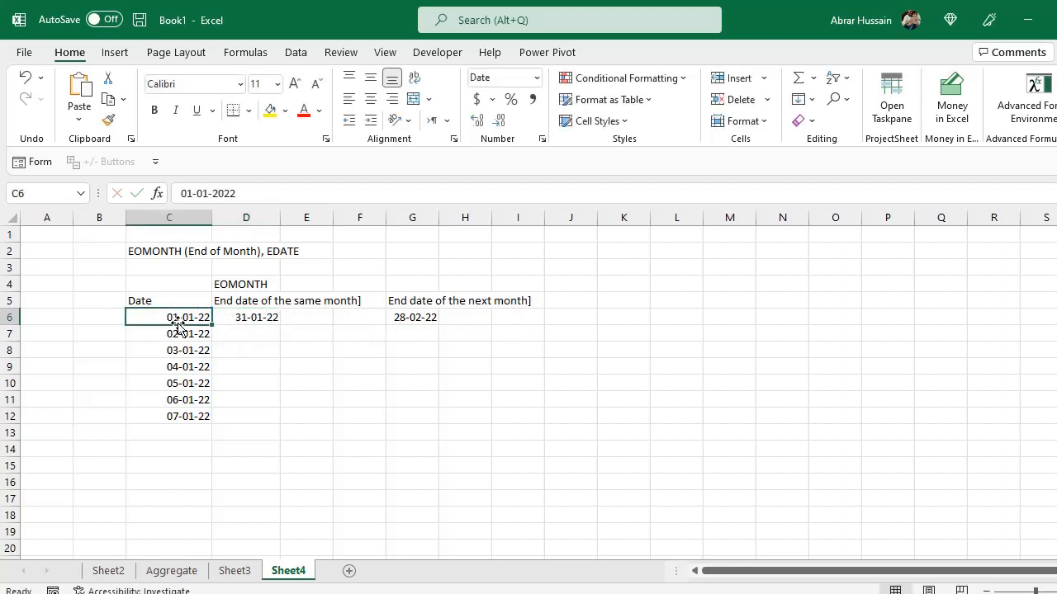
# Change D6's months argument to 9: =EOMONTH(C6,9).
pyautogui.doubleClick(275, 323)
pyautogui.press('Left')
pyautogui.press('Left')
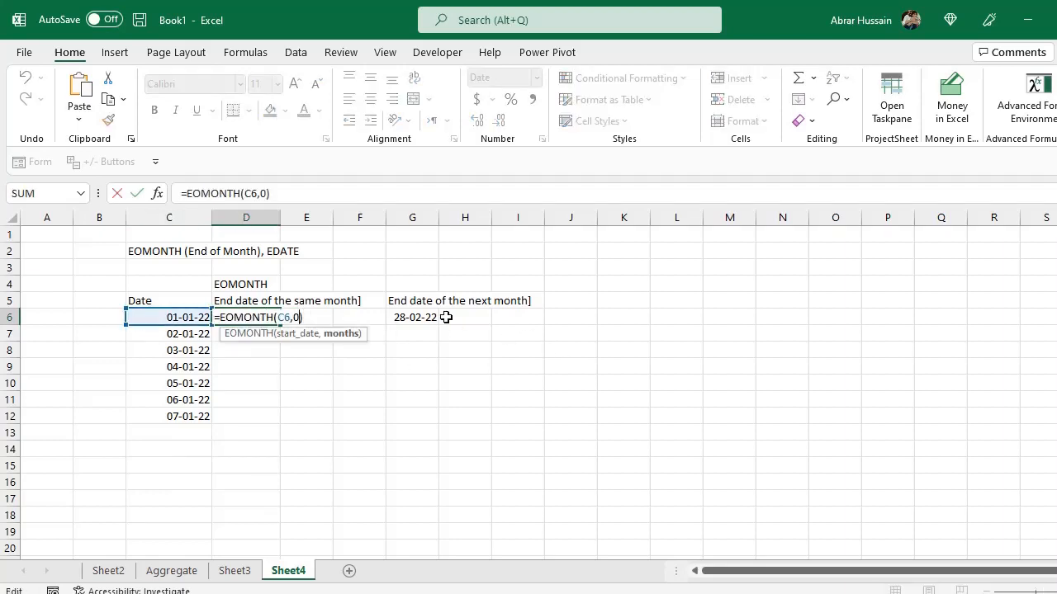
pyautogui.write('1')
pyautogui.press('Return')
pyautogui.press('Up')
pyautogui.press('Return')
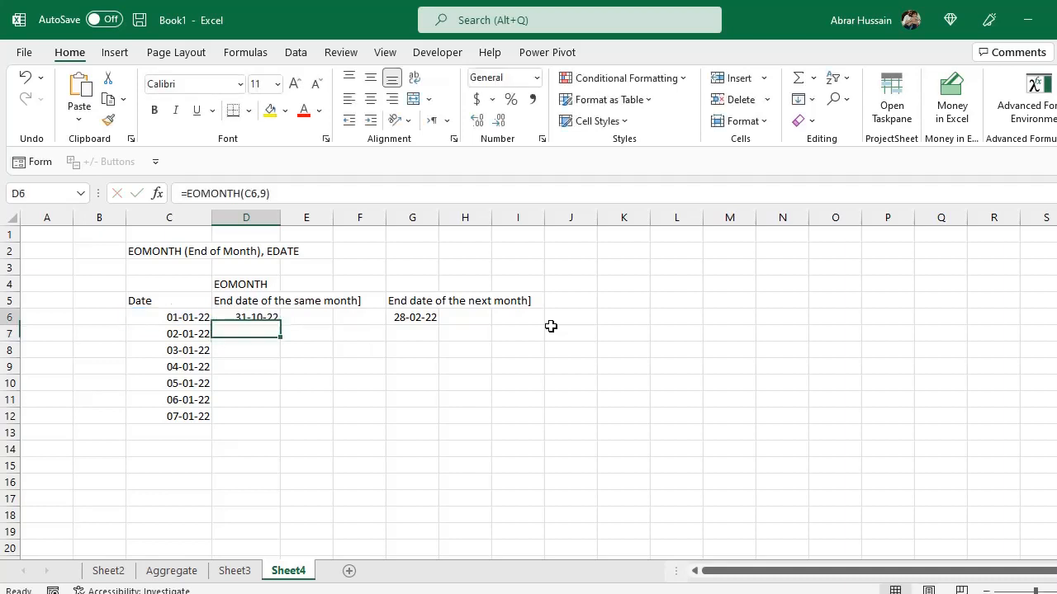
pyautogui.press('Up')
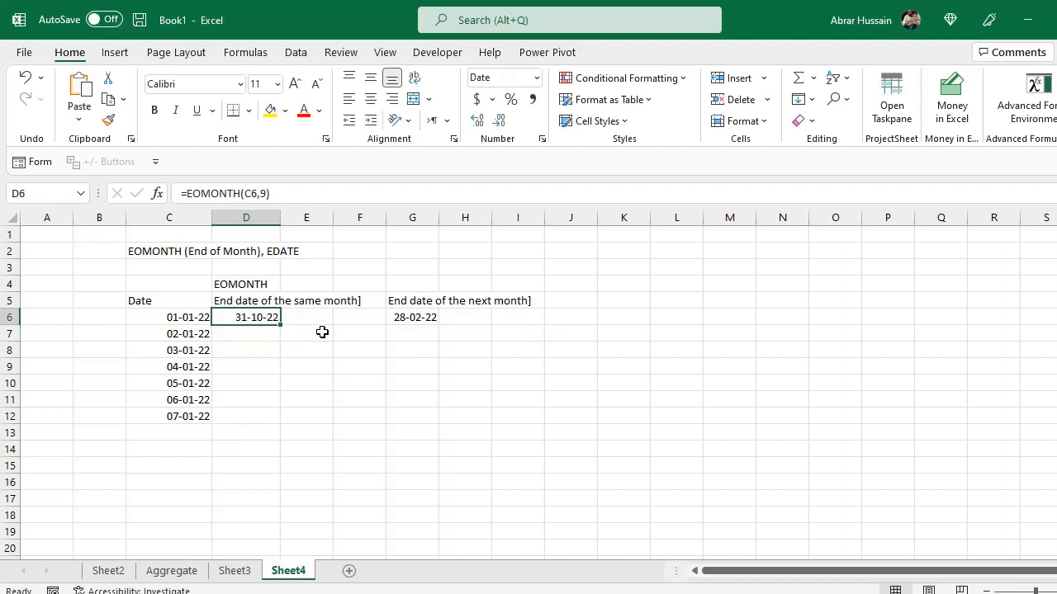
pyautogui.moveTo(252, 327)
pyautogui.mouseDown()
pyautogui.moveTo(180, 317)
pyautogui.moveTo(261, 317)
pyautogui.mouseUp()
pyautogui.doubleClick(278, 321)
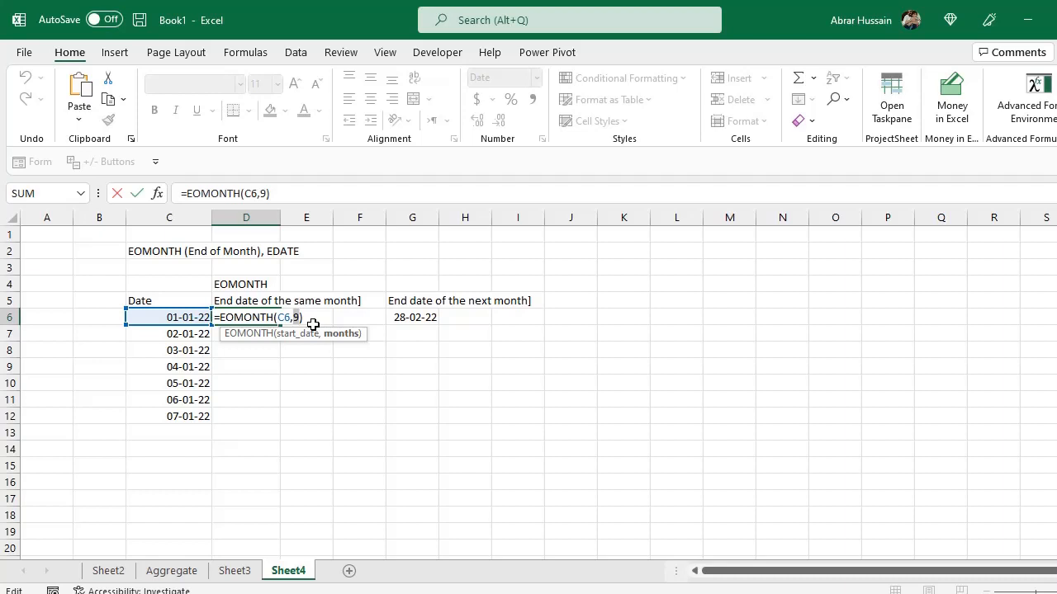
pyautogui.hotkey('ctrl', 'Return')
# Add the header EDATE in E4 and enter =EDATE(C6,10) in E6.
pyautogui.click(277, 252)
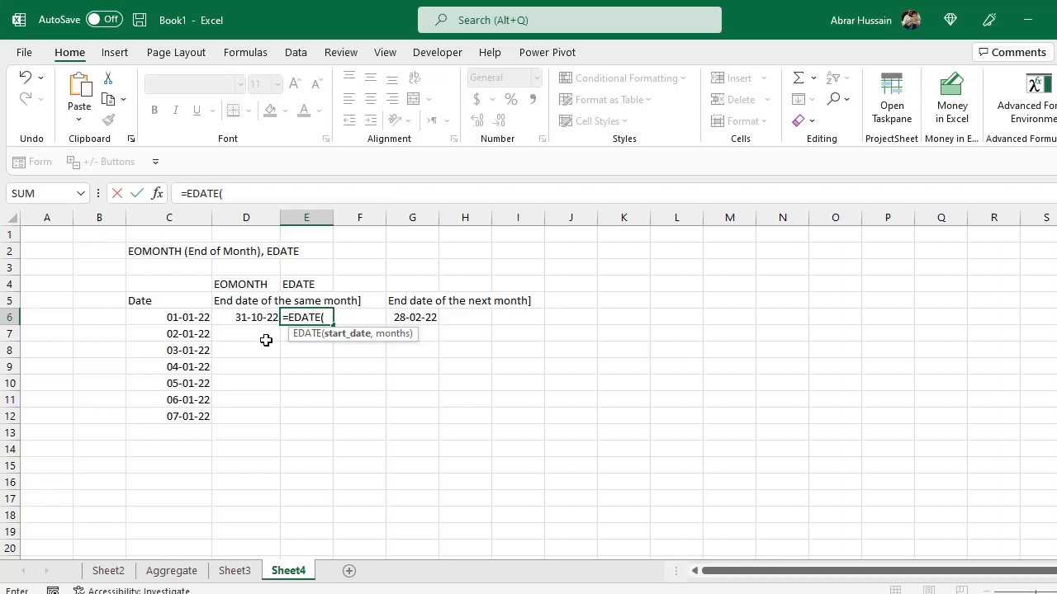
pyautogui.click(183, 319)
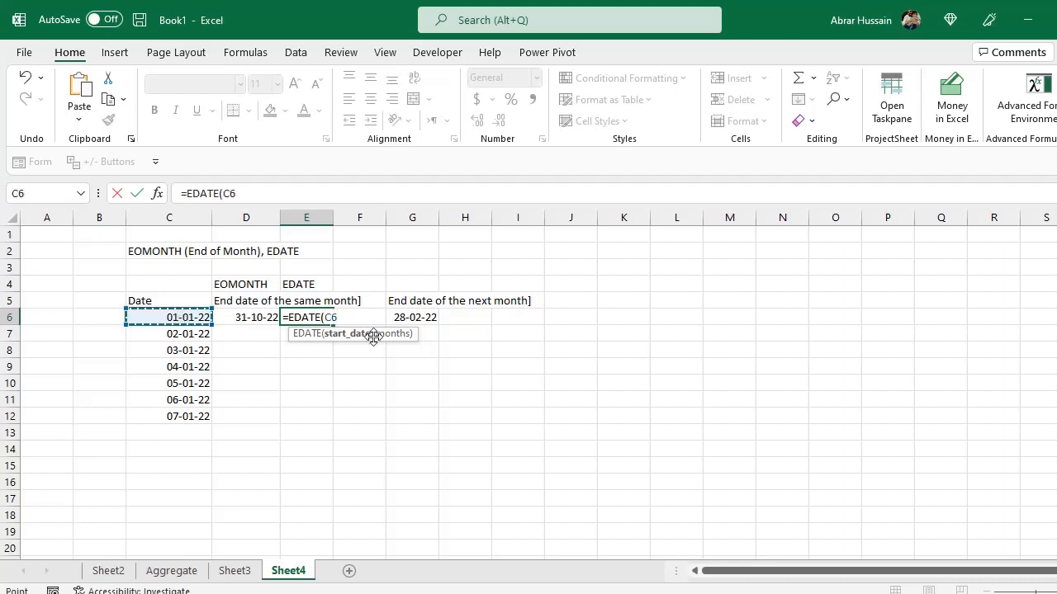
pyautogui.write(',')
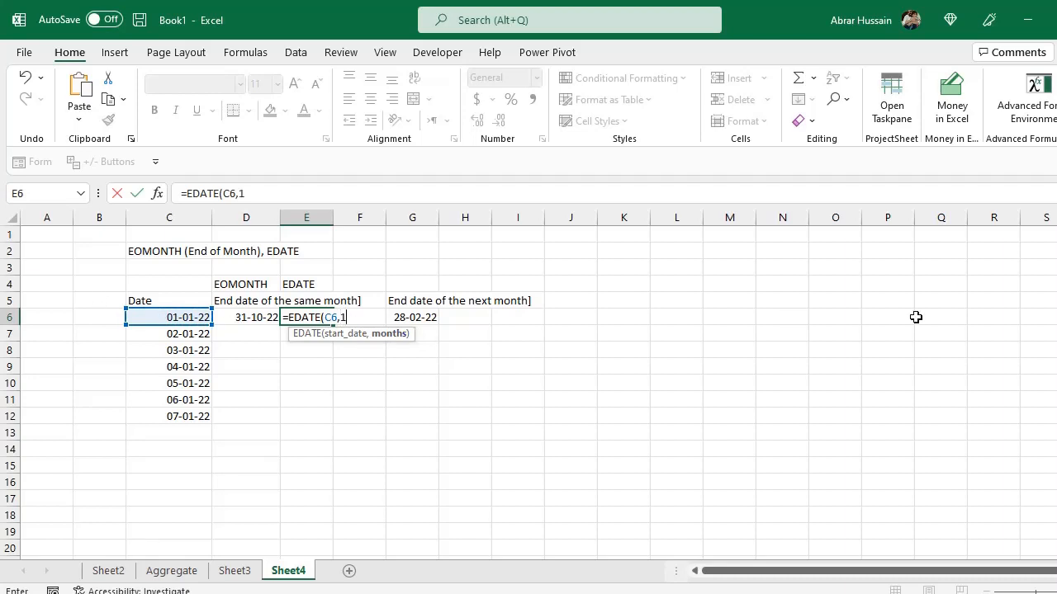
pyautogui.write('10)')
pyautogui.press('Return')
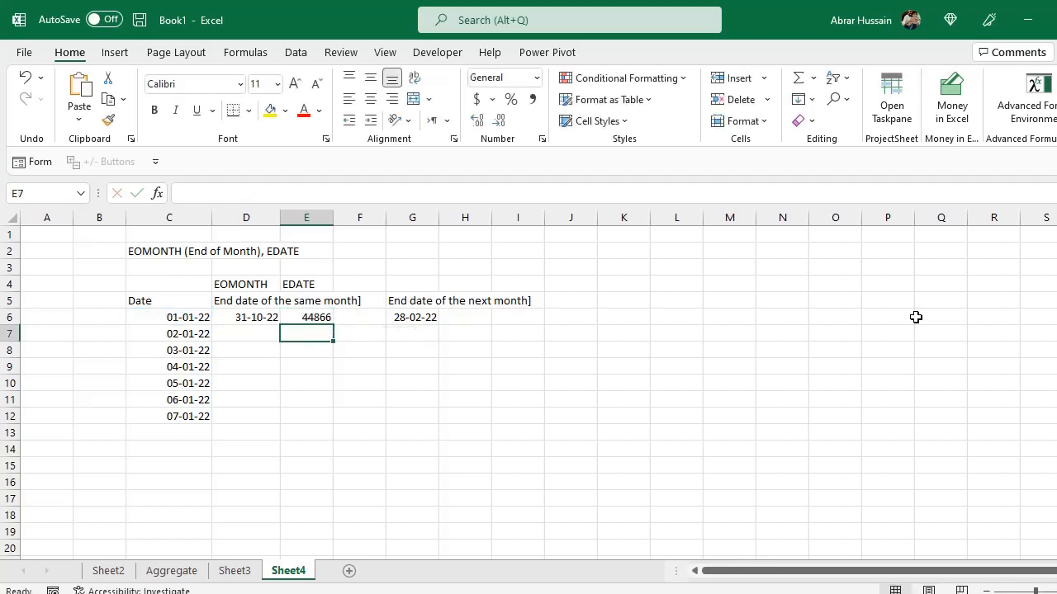
# Format E6 as Short Date.
pyautogui.press('Up')
pyautogui.click(536, 78)
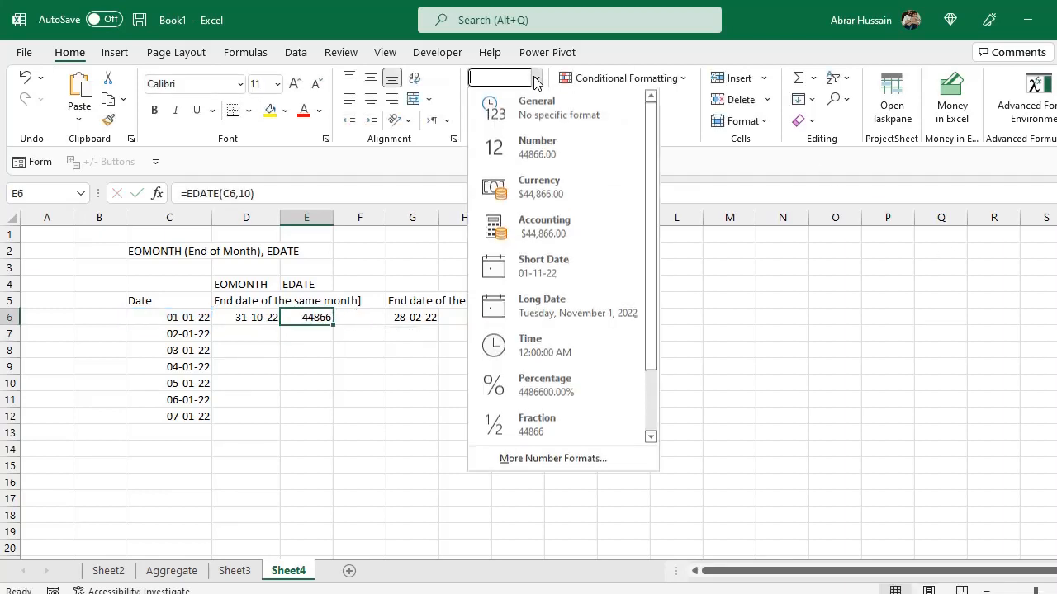
pyautogui.click(561, 266)
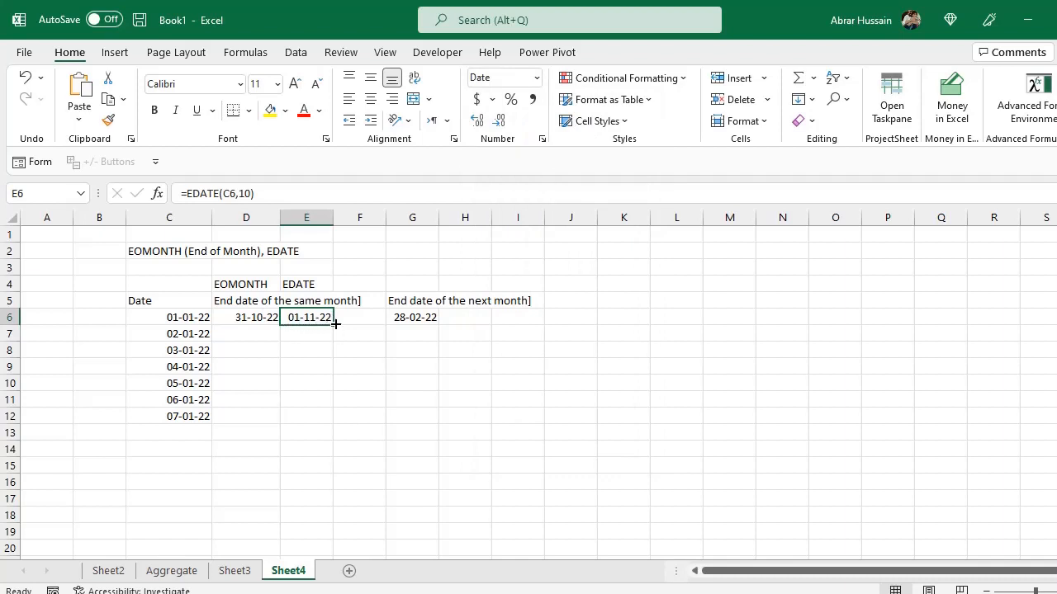
# Change E6's months argument to 0: =EDATE(C6,0).
pyautogui.click(262, 312)
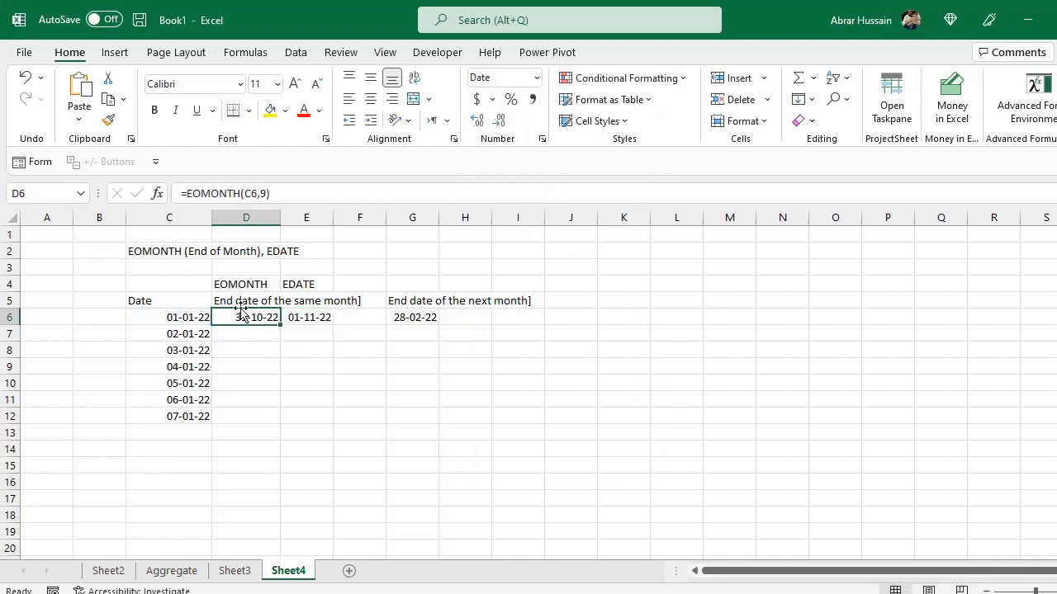
pyautogui.click(285, 286)
pyautogui.click(315, 317)
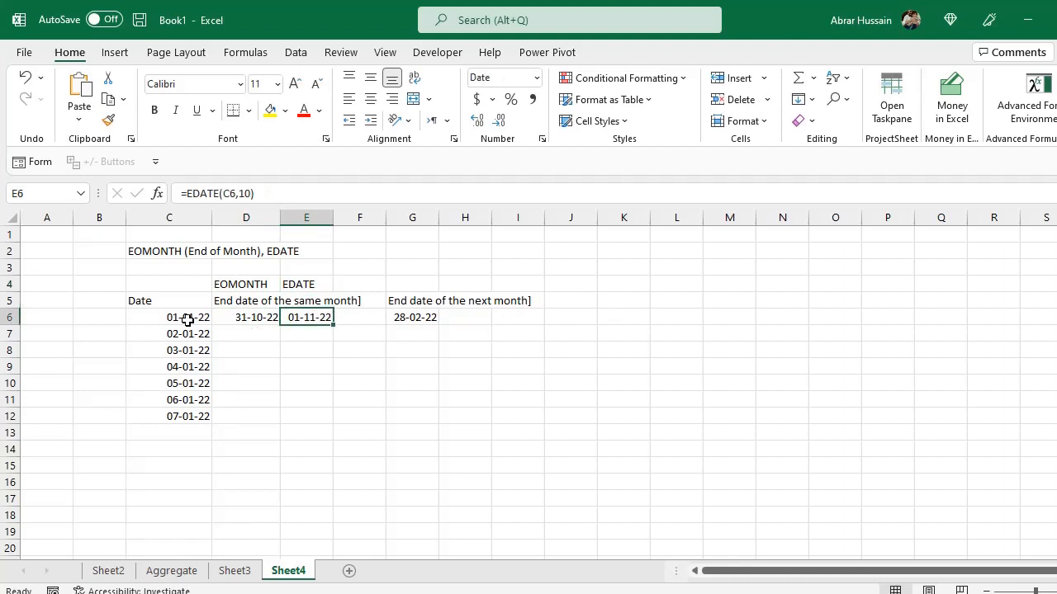
pyautogui.press('F2')
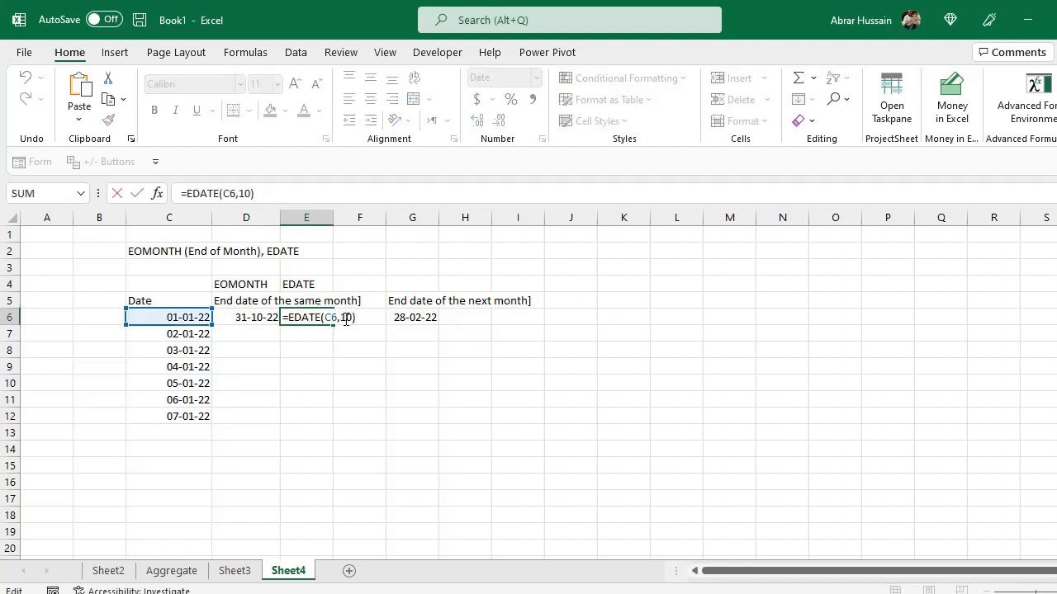
pyautogui.doubleClick(344, 318)
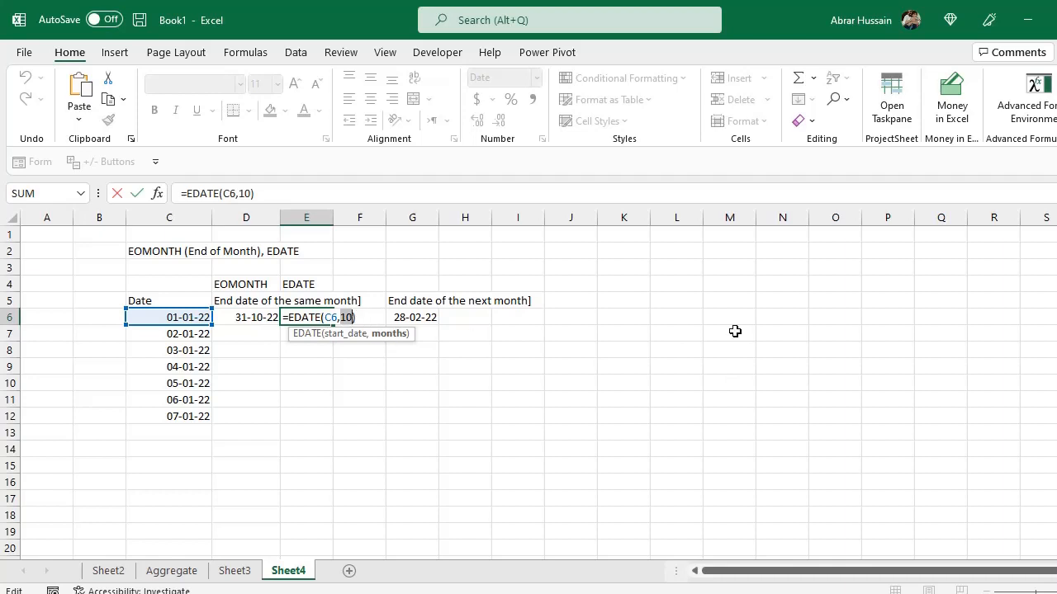
pyautogui.write('0')
pyautogui.press('Return')
pyautogui.press('Up')
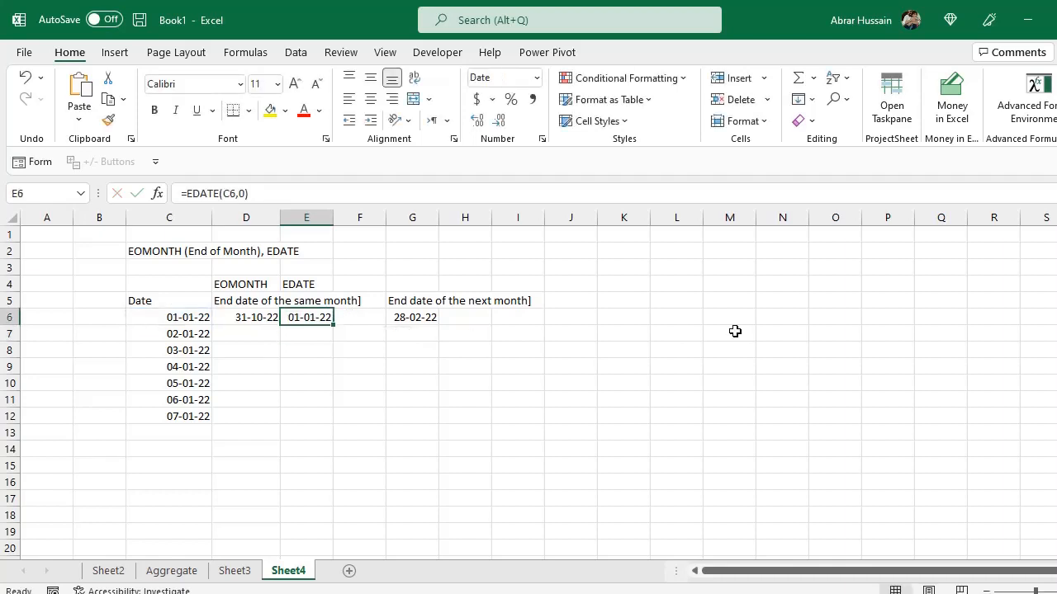
# Change E6's months argument to 1: =EDATE(C6,1).
pyautogui.doubleClick(340, 317)
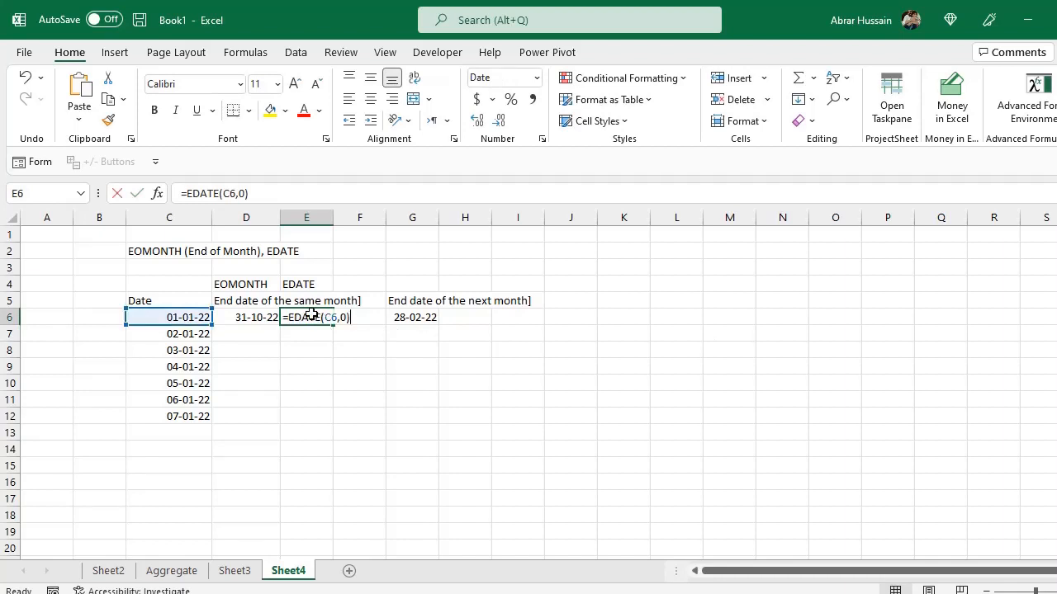
pyautogui.press('BackSpace')
pyautogui.write('1')
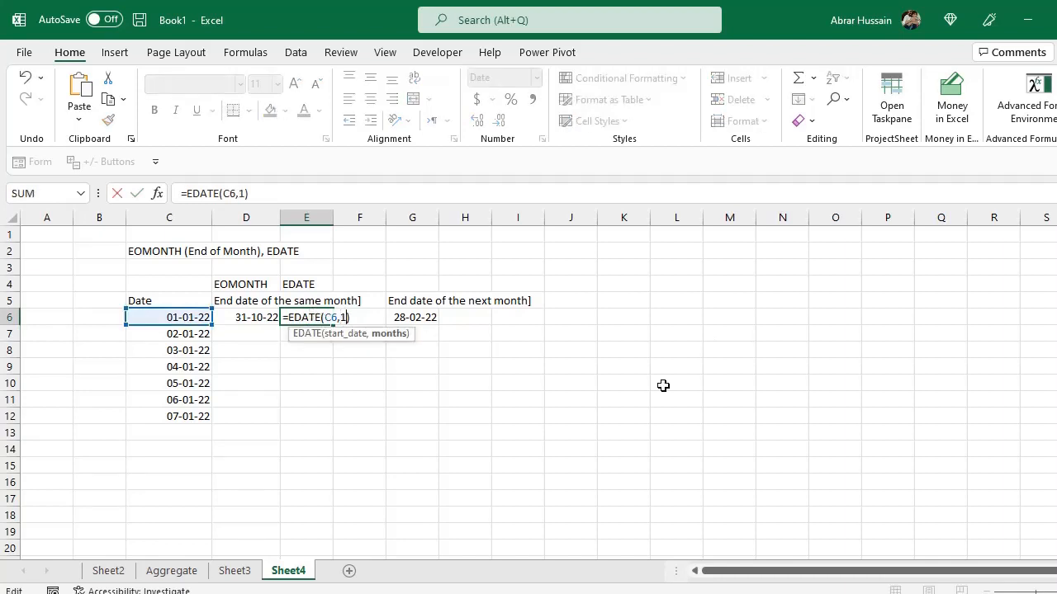
pyautogui.press('Return')
pyautogui.press('Up')
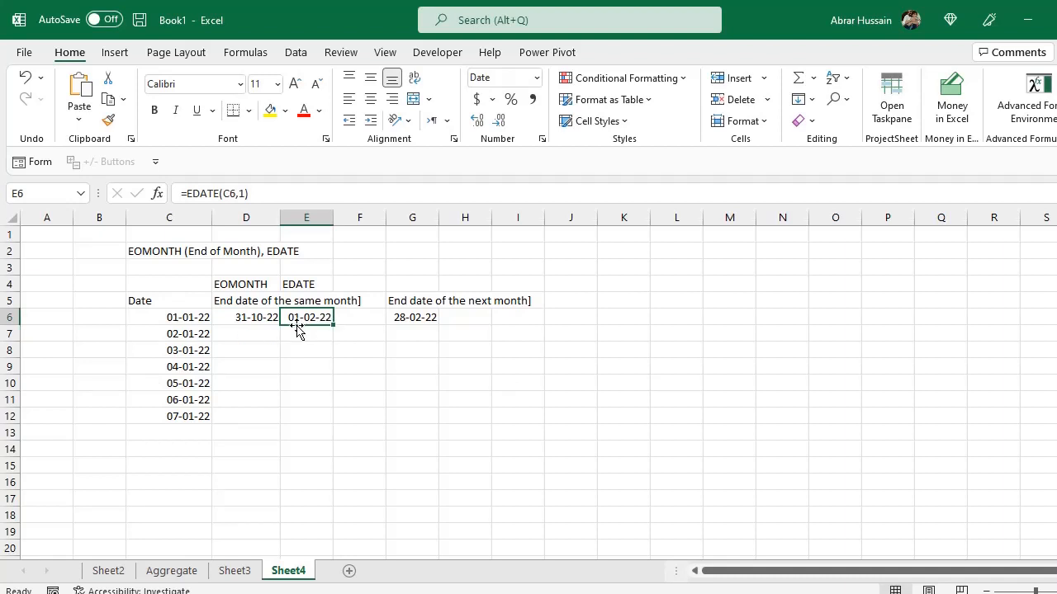
# Change E6's months argument to 2: =EDATE(C6,2).
pyautogui.press('F2')
pyautogui.press('BackSpace')
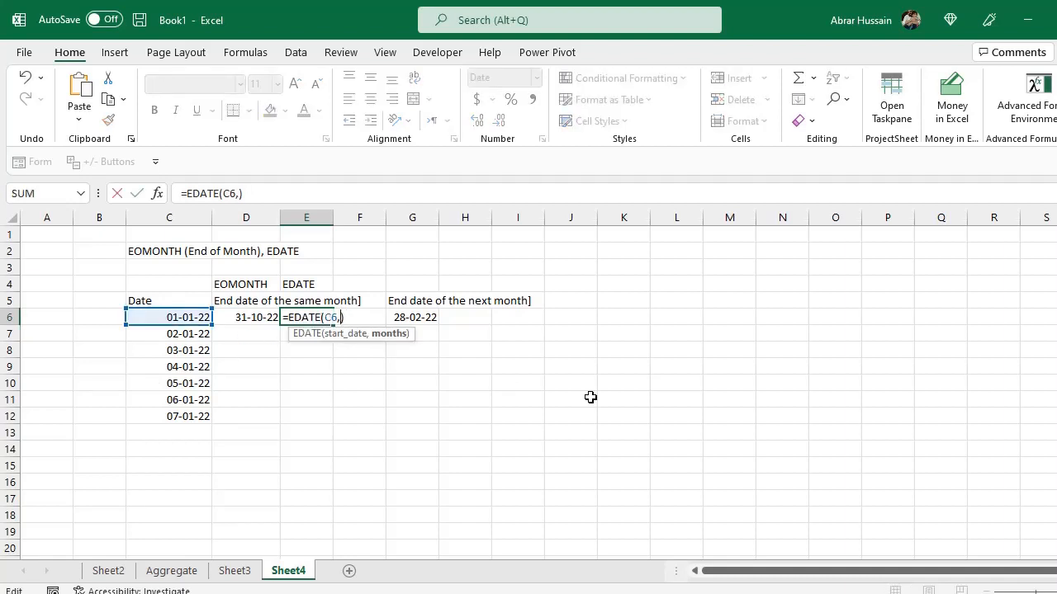
pyautogui.write('2')
pyautogui.press('Return')
pyautogui.press('Up')
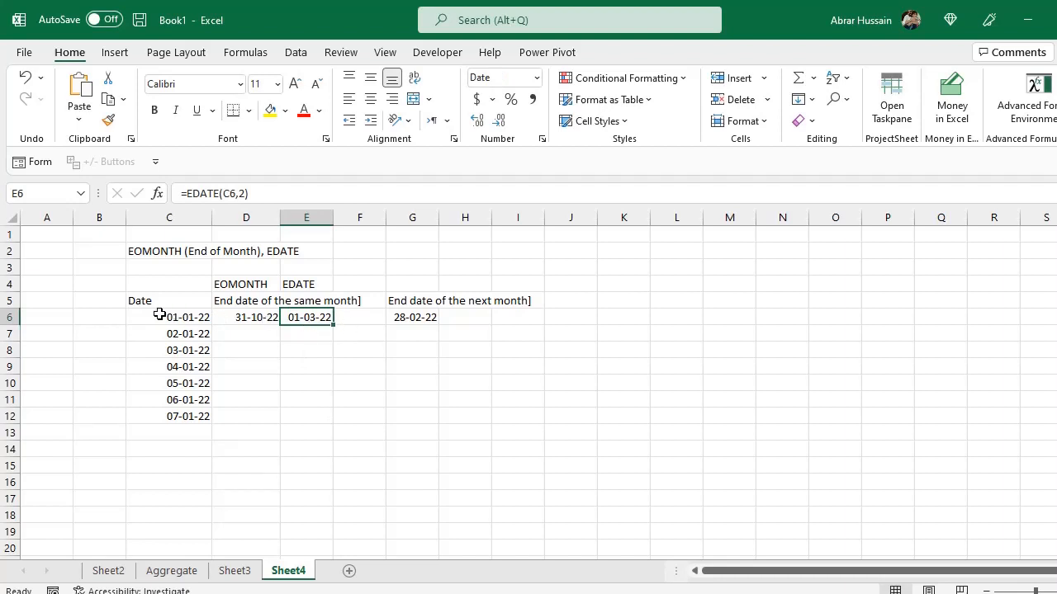
# Change E6's months argument to 14: =EDATE(C6,14).
pyautogui.click(314, 287)
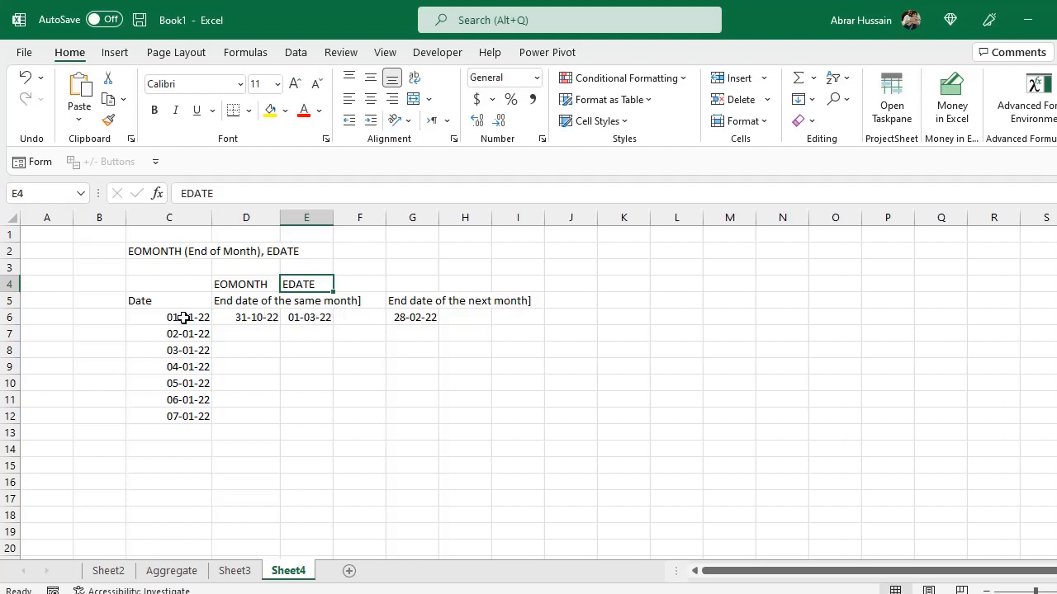
pyautogui.click(183, 317)
pyautogui.doubleClick(297, 317)
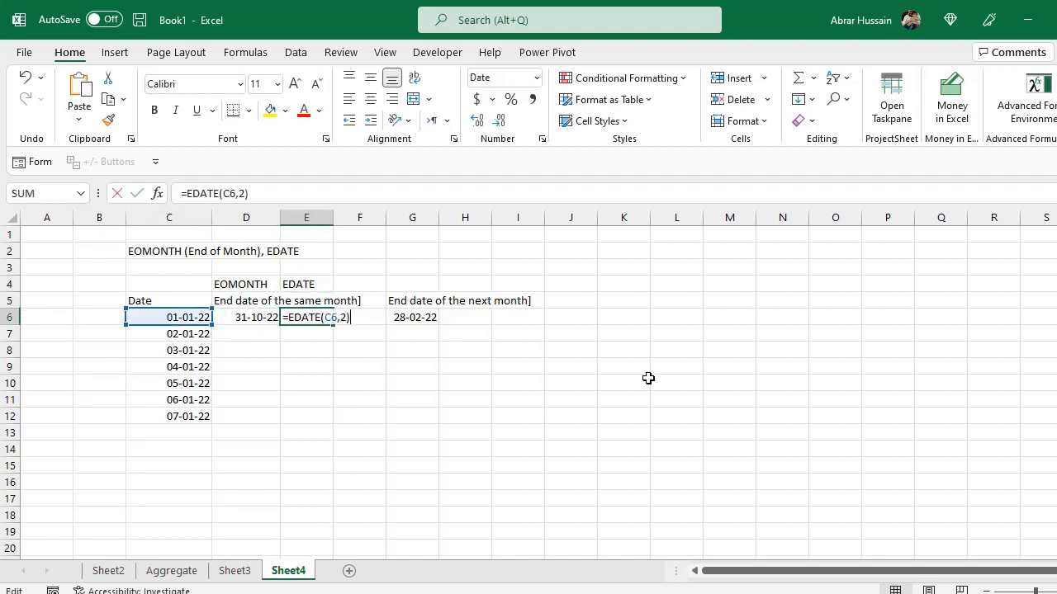
pyautogui.press('Left')
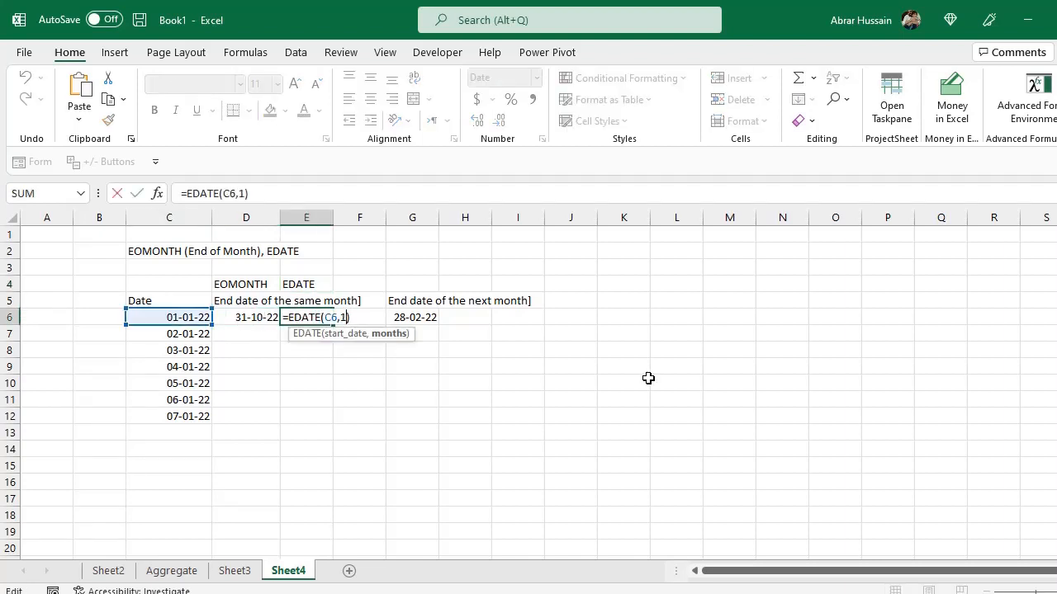
pyautogui.write('4')
pyautogui.press('Return')
pyautogui.press('Up')
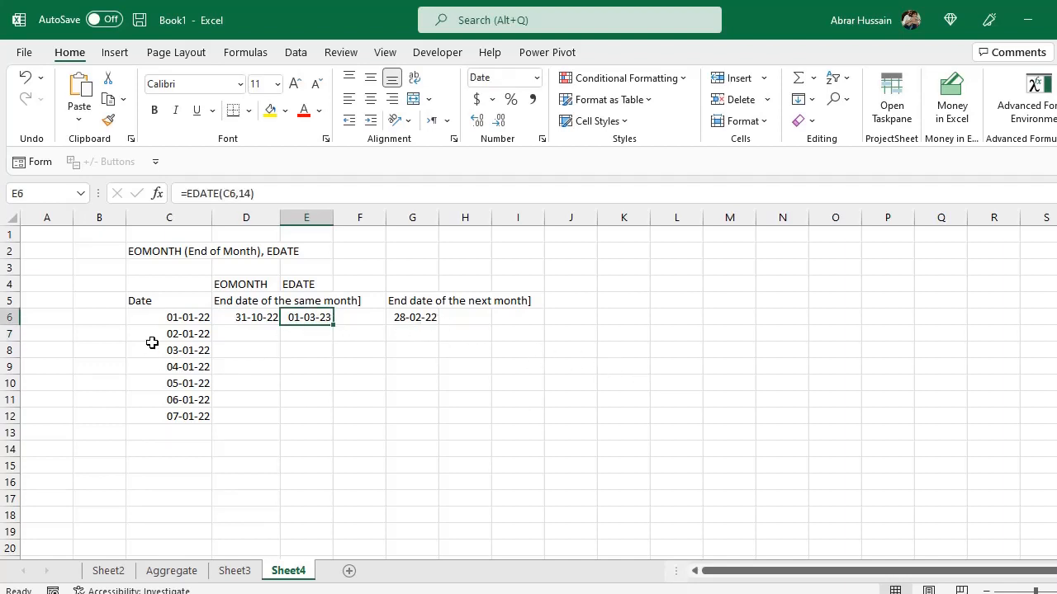
# Change E6's months argument to 1: =EDATE(C6,1).
pyautogui.press('F2')
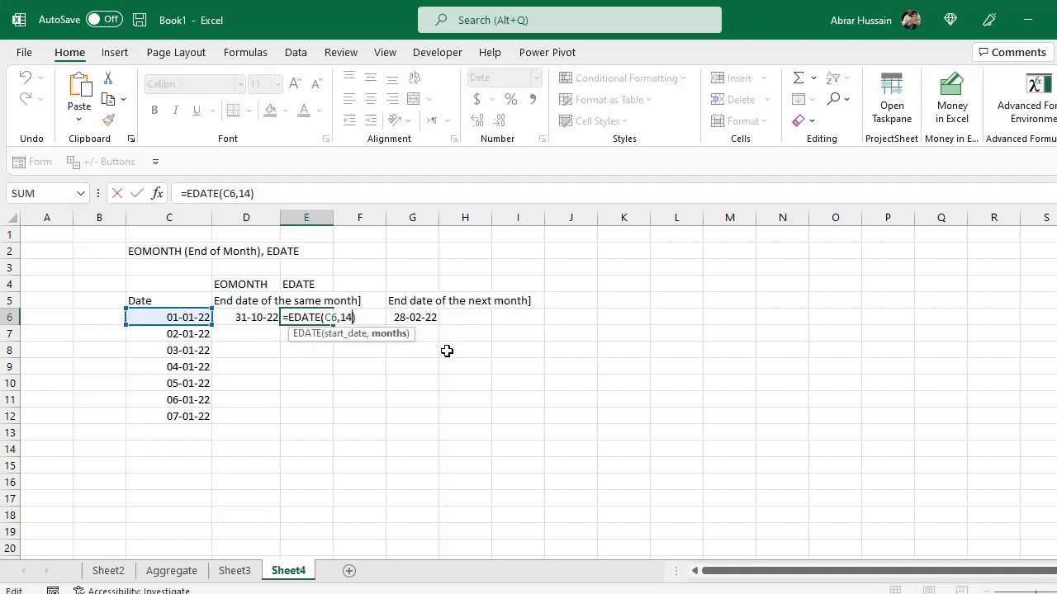
pyautogui.press('BackSpace')
pyautogui.press('Return')
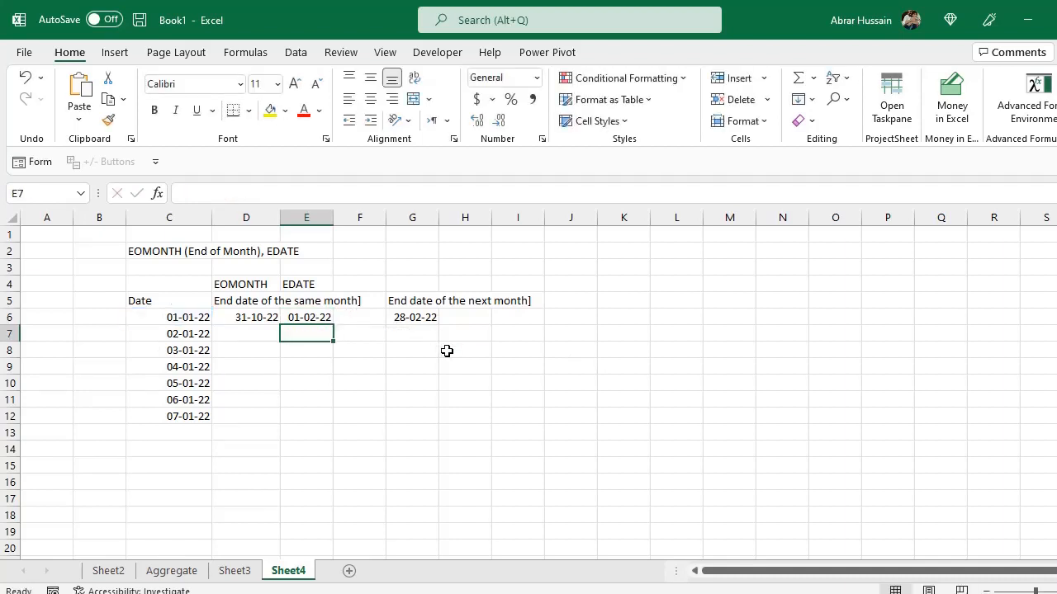
pyautogui.press('Up')
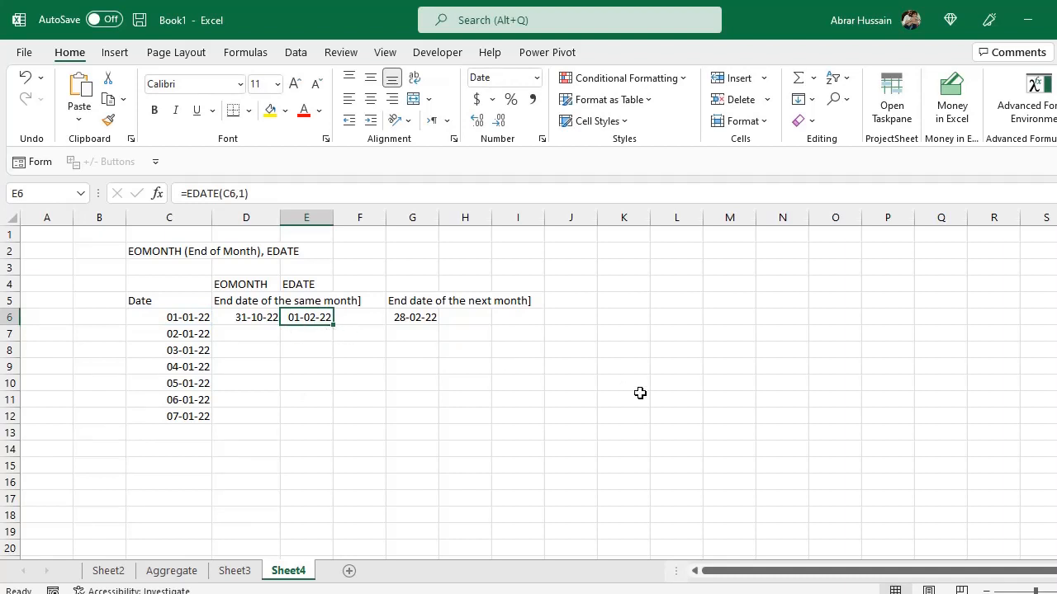
# Make E6's months argument negative: =EDATE(C6,-1).
pyautogui.press('F2')
pyautogui.press('Left')
pyautogui.press('Left')
pyautogui.write('-')
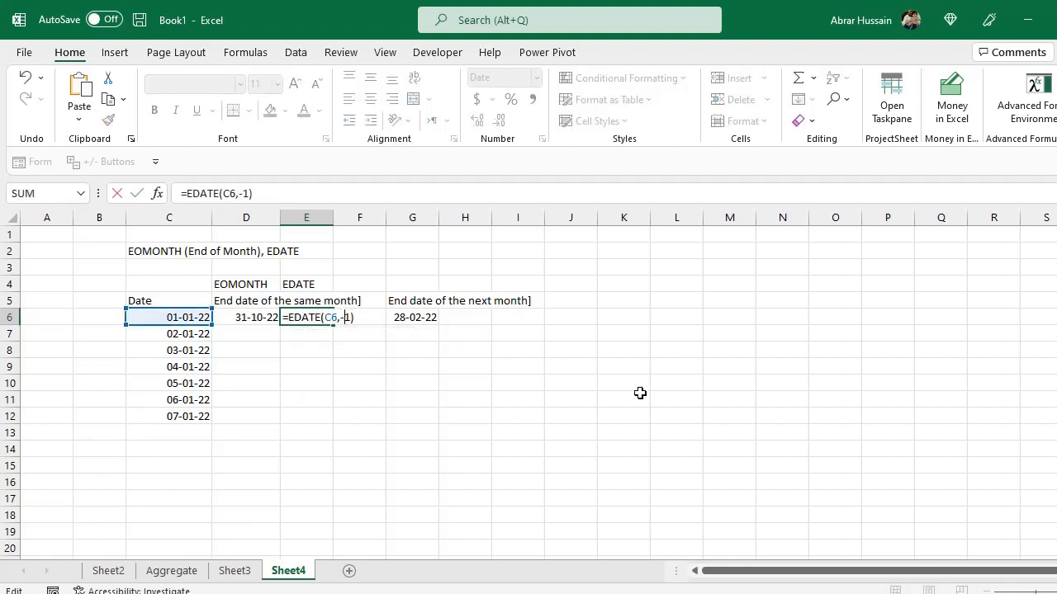
pyautogui.hotkey('ctrl', 'Return')
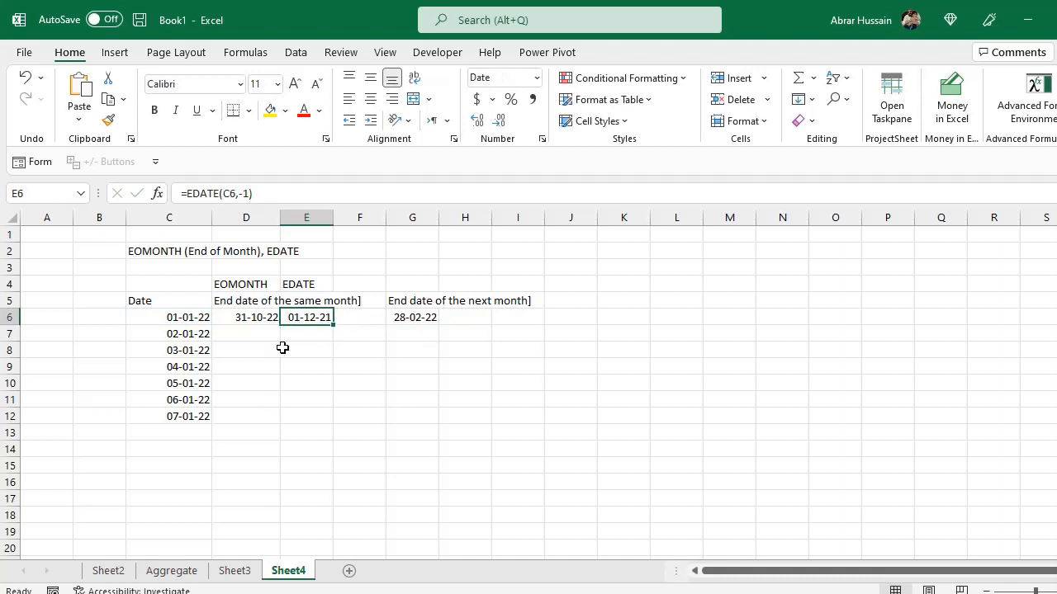
# Change E6's months argument to 10: =EDATE(C6,10).
pyautogui.doubleClick(317, 318)
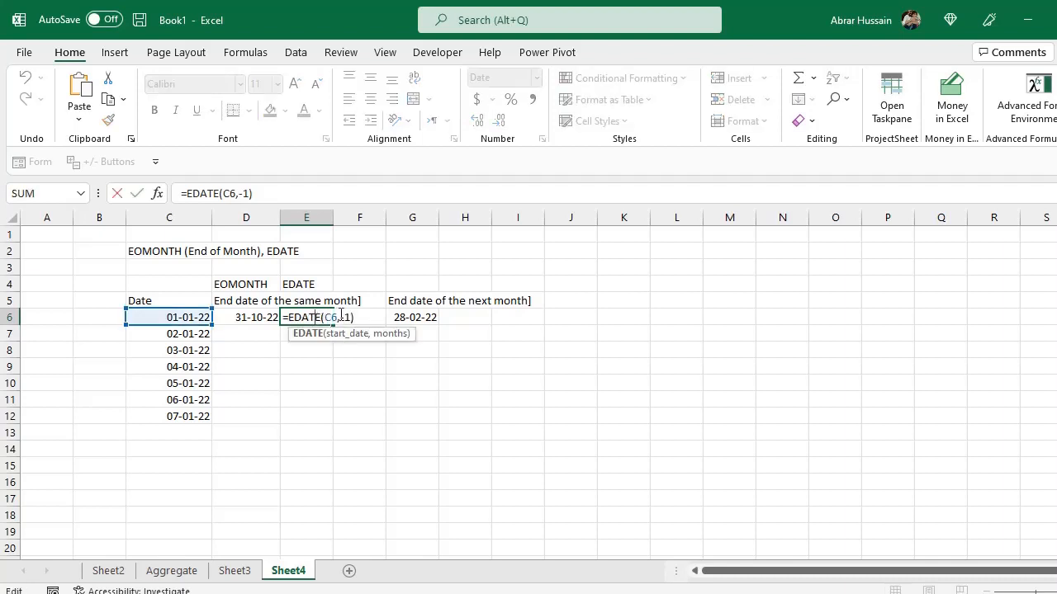
pyautogui.moveTo(341, 317); pyautogui.dragTo(347, 317)
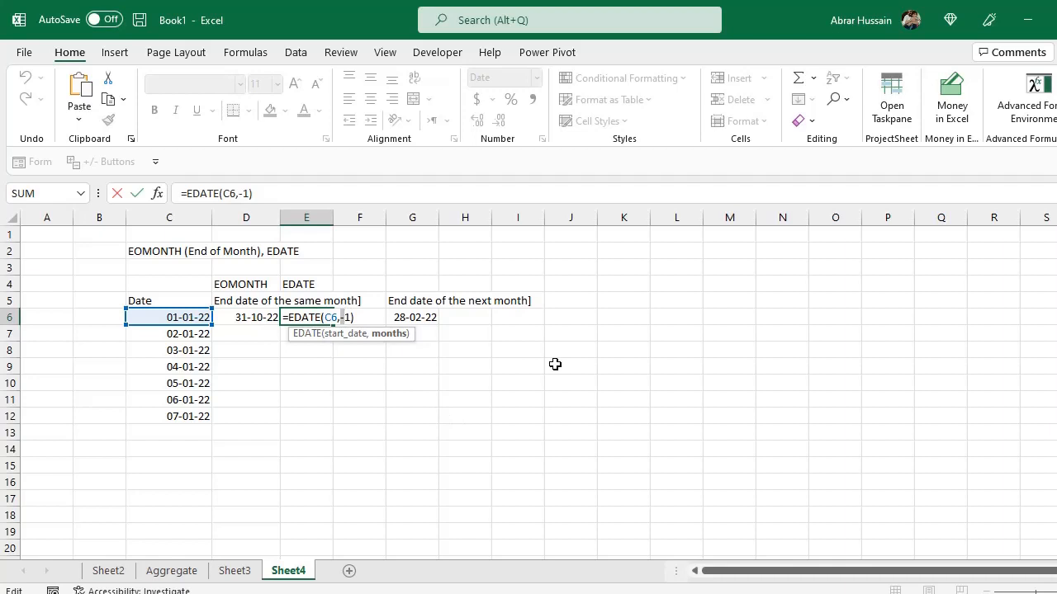
pyautogui.press('Delete')
pyautogui.write('0')
pyautogui.press('Return')
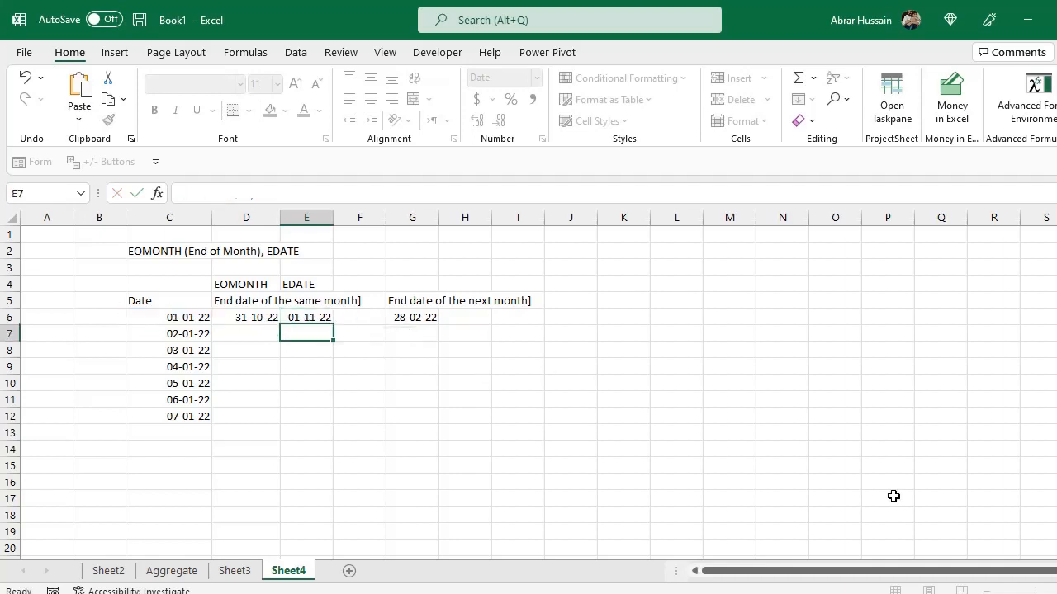
# Change E6's months argument to -10: =EDATE(C6,-10).
pyautogui.press('Up')
pyautogui.press('F2')
pyautogui.press('Left')
pyautogui.press('Left')
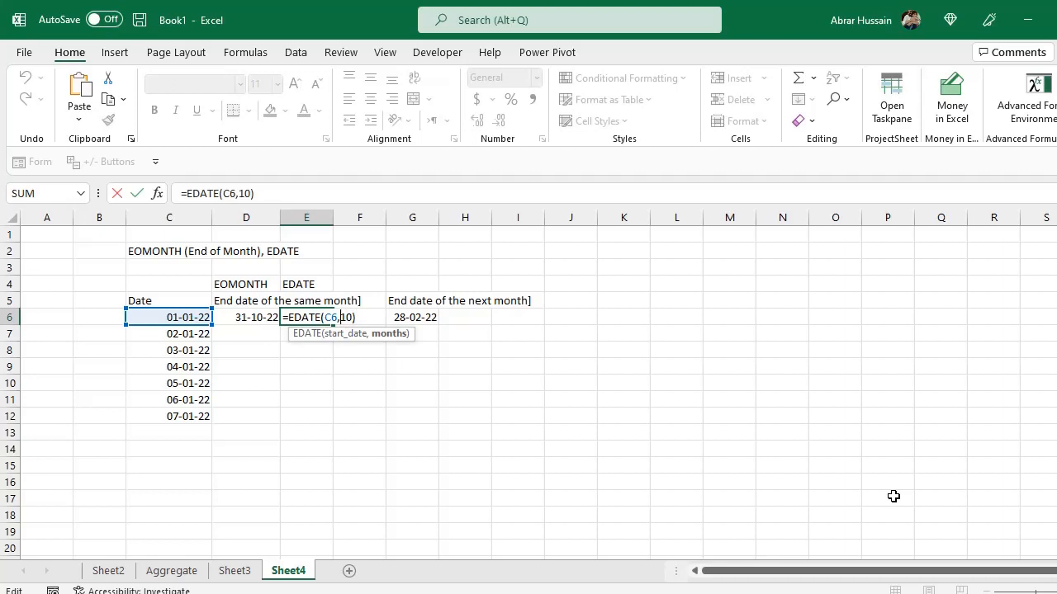
pyautogui.write('-')
pyautogui.press('Return')
pyautogui.press('Up')
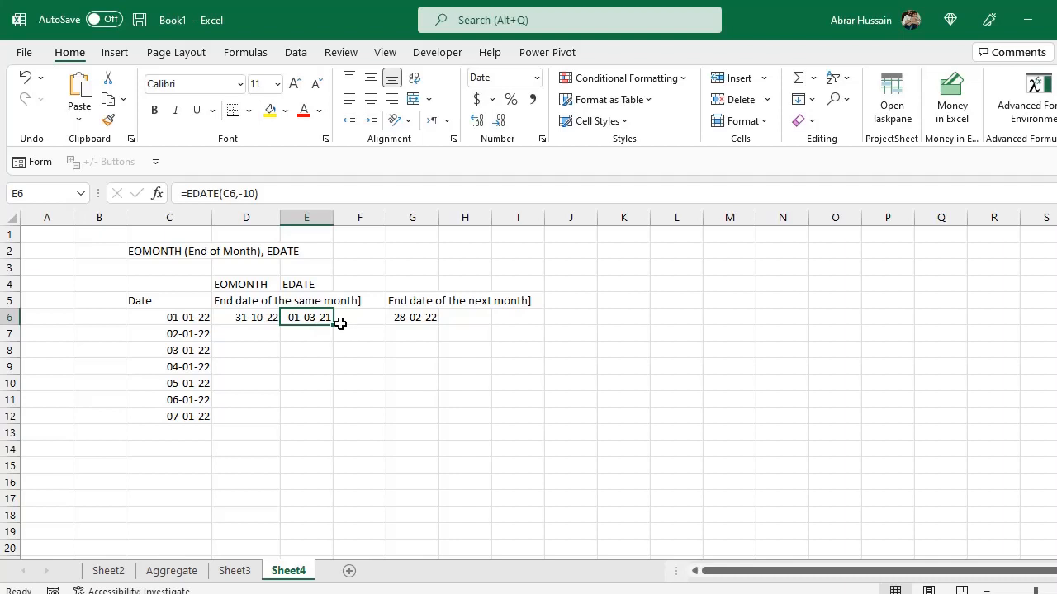
# Change E6's months argument to -12: =EDATE(C6,-12).
pyautogui.press('F2')
pyautogui.press('Left')
pyautogui.press('BackSpace')
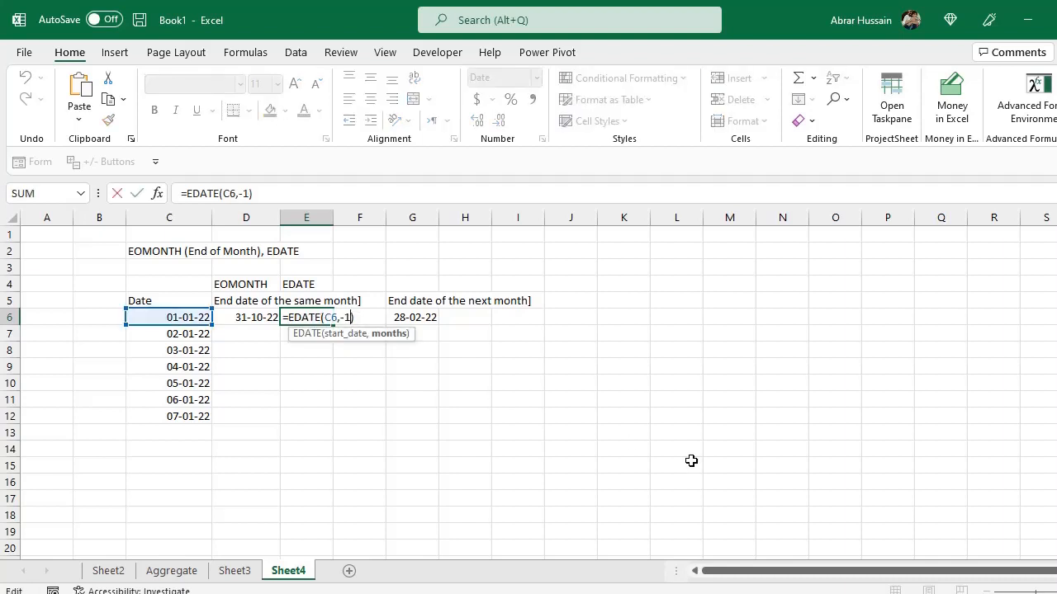
pyautogui.write('2')
pyautogui.press('Return')
pyautogui.press('Up')
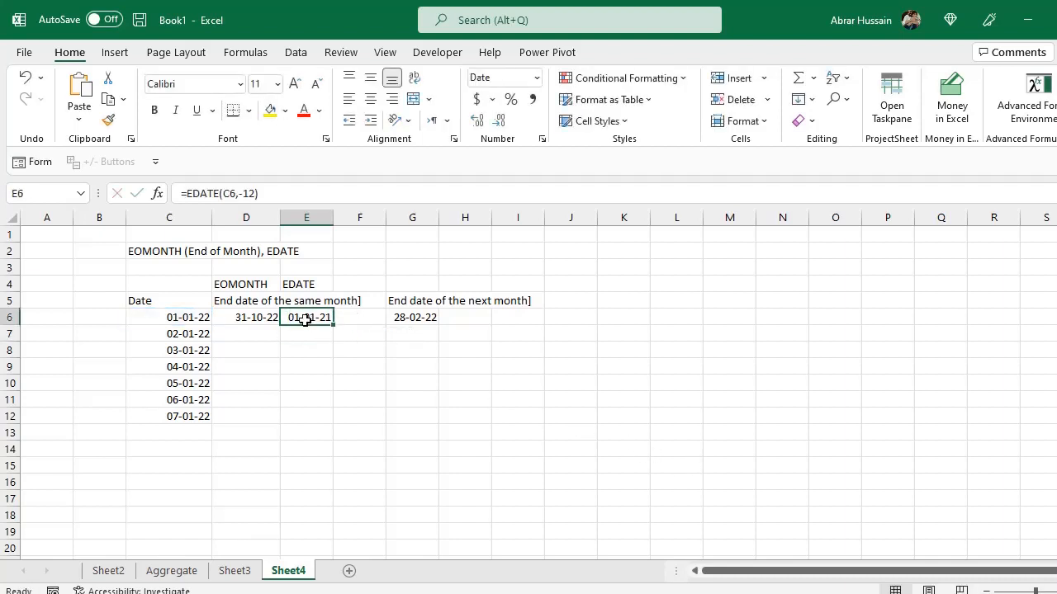
# Inspect the date in C6, the headings and the formula in E6.
pyautogui.click(158, 313)
pyautogui.click(311, 317)
pyautogui.click(178, 322)
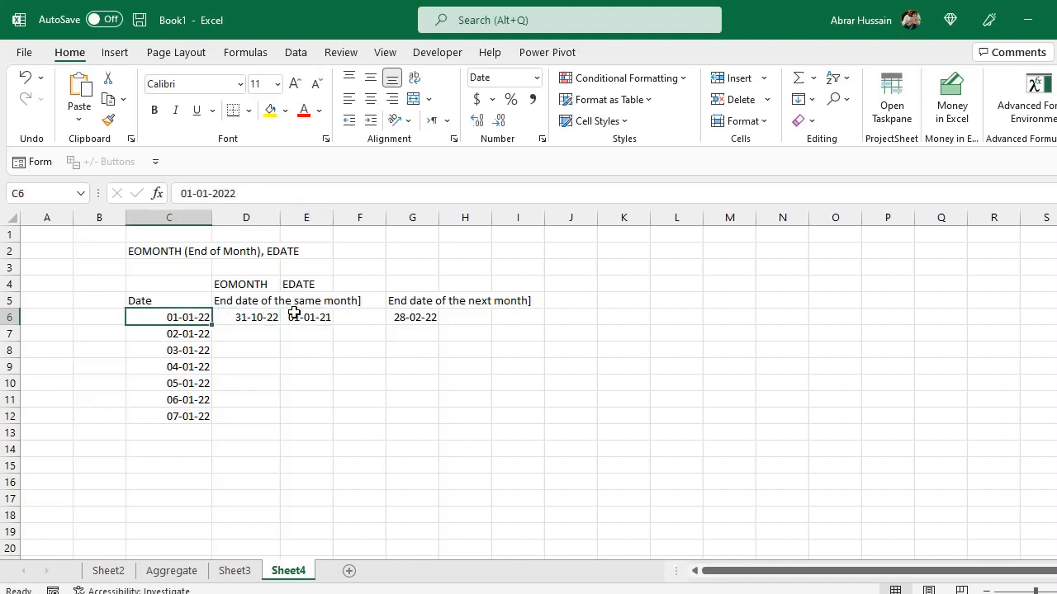
pyautogui.click(297, 281)
pyautogui.click(302, 315)
pyautogui.click(247, 286)
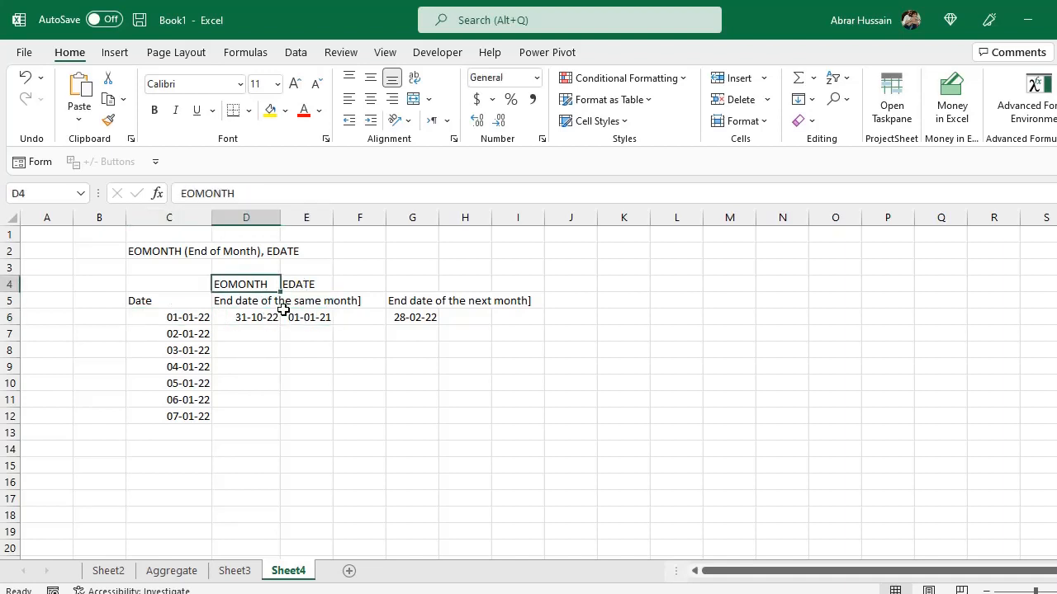
pyautogui.doubleClick(307, 319)
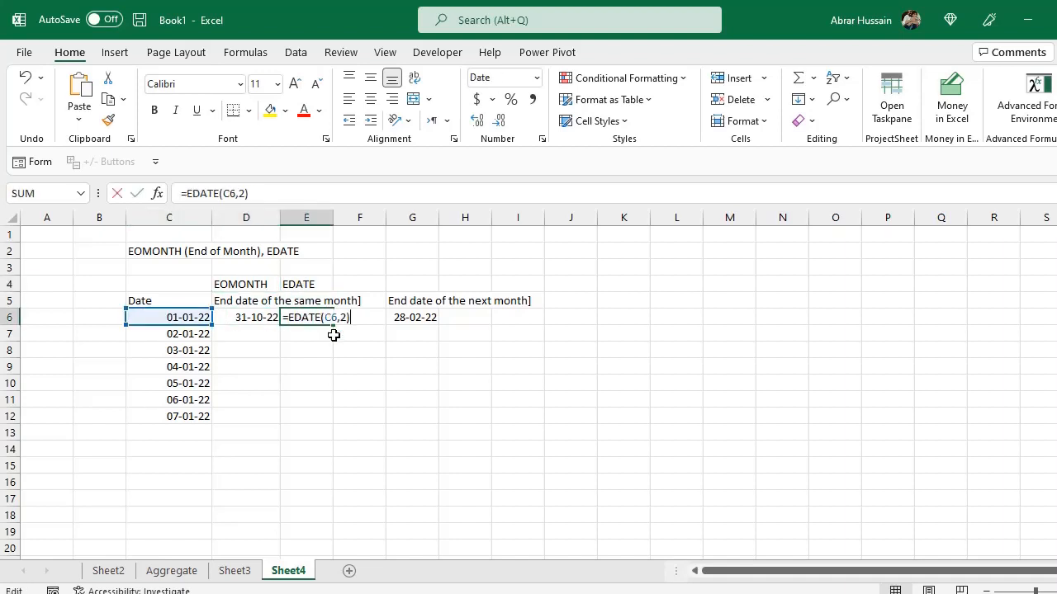
pyautogui.press('Escape')
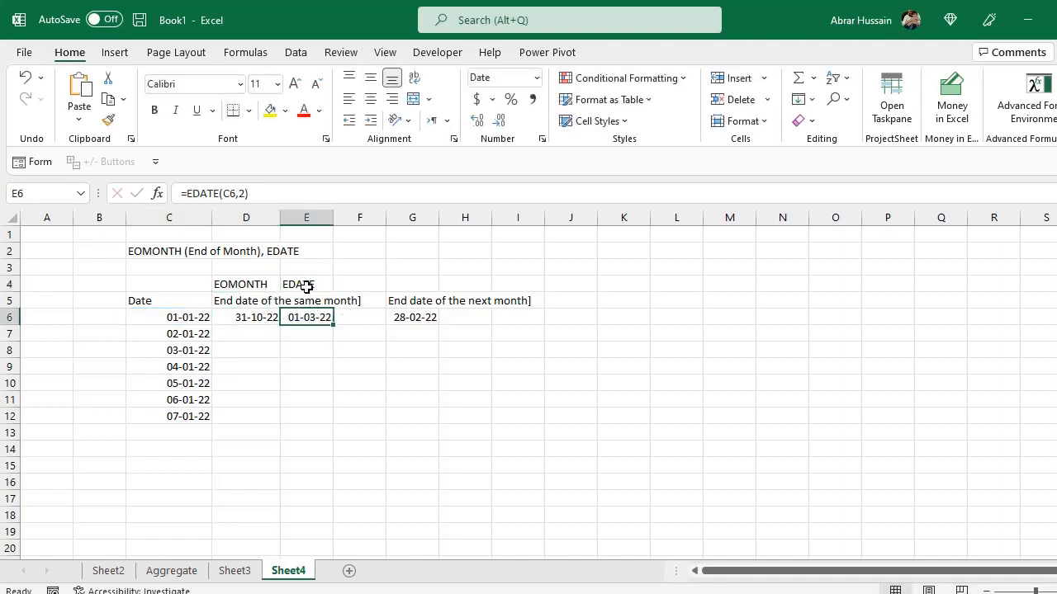
pyautogui.doubleClick(310, 319)
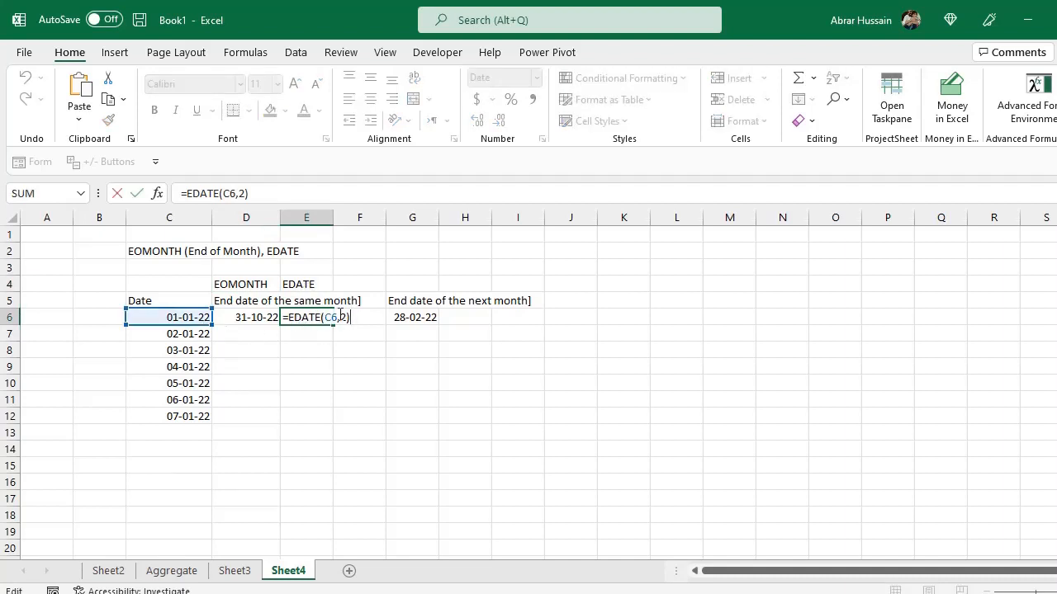
pyautogui.moveTo(341, 318); pyautogui.dragTo(355, 319)
pyautogui.click(274, 319)
pyautogui.press('Escape')
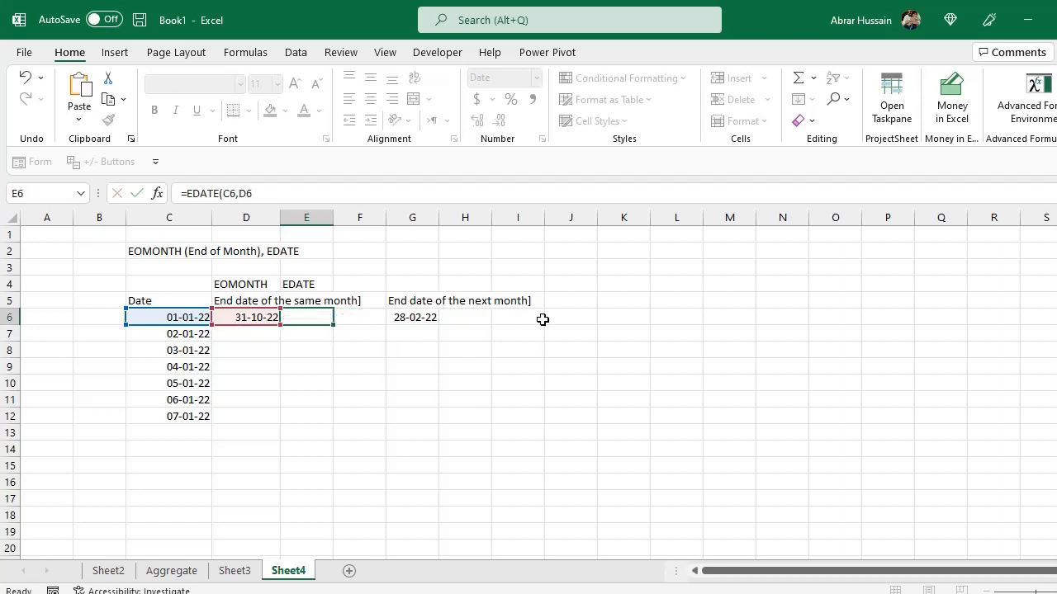
# Wrap E6's EDATE inside EOMONTH with 0 months: =EOMONTH(EDATE(C6,-12),0).
pyautogui.doubleClick(248, 315)
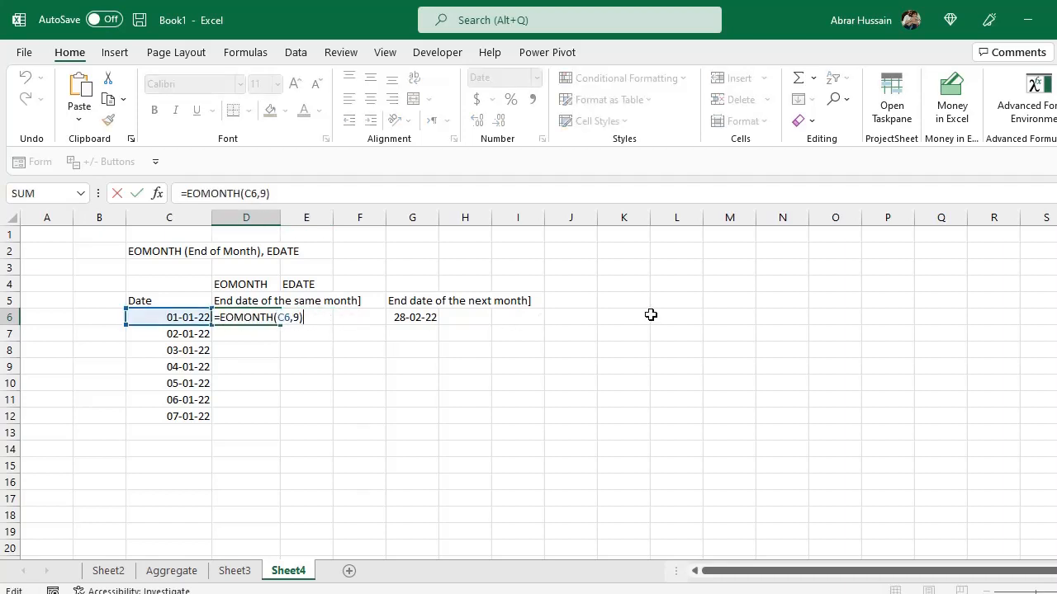
pyautogui.press('Escape')
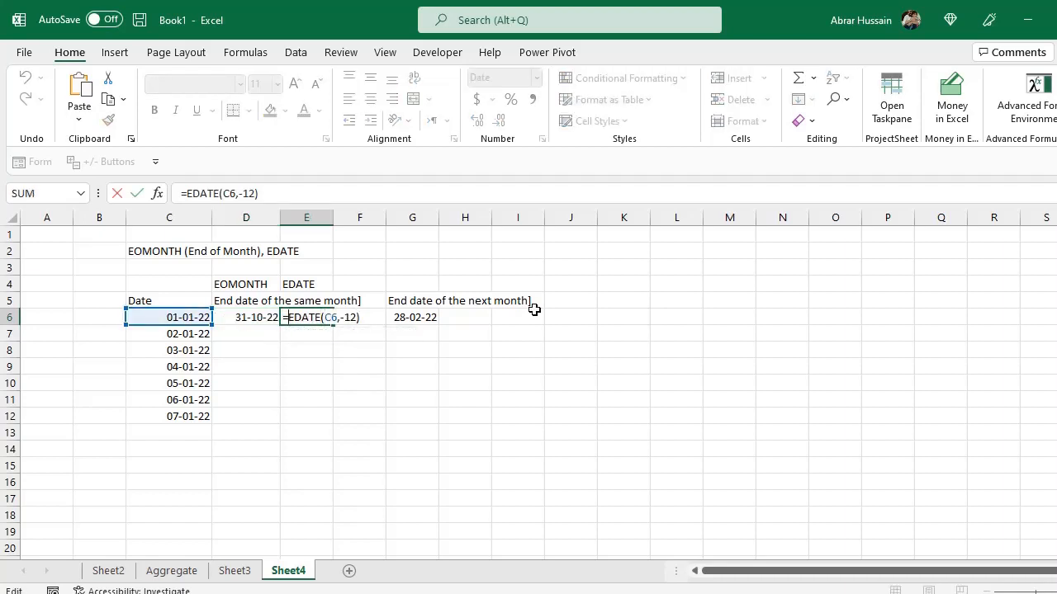
pyautogui.write('EOMONTH')
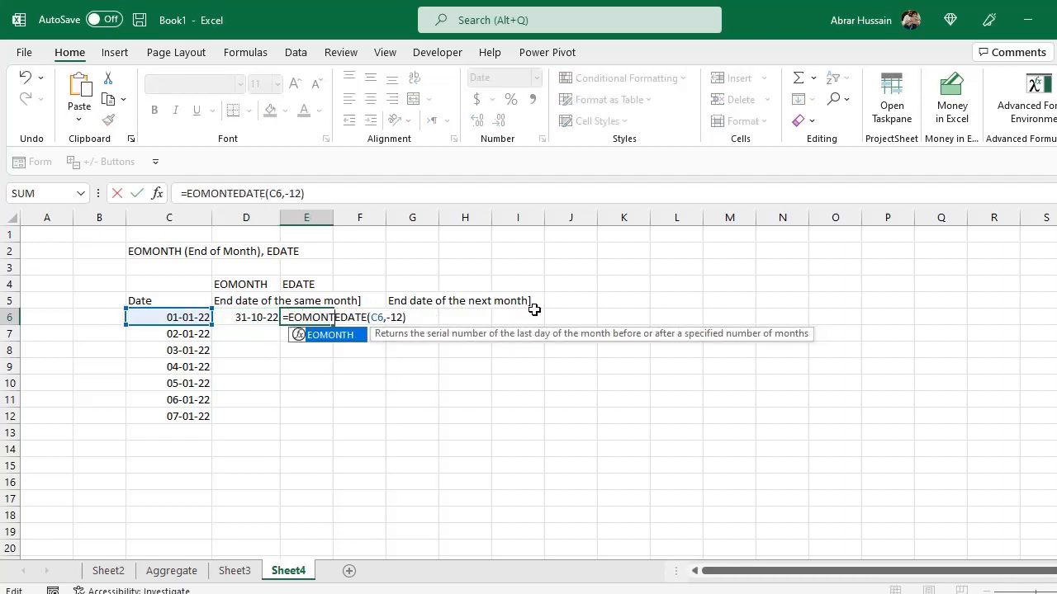
pyautogui.write('(')
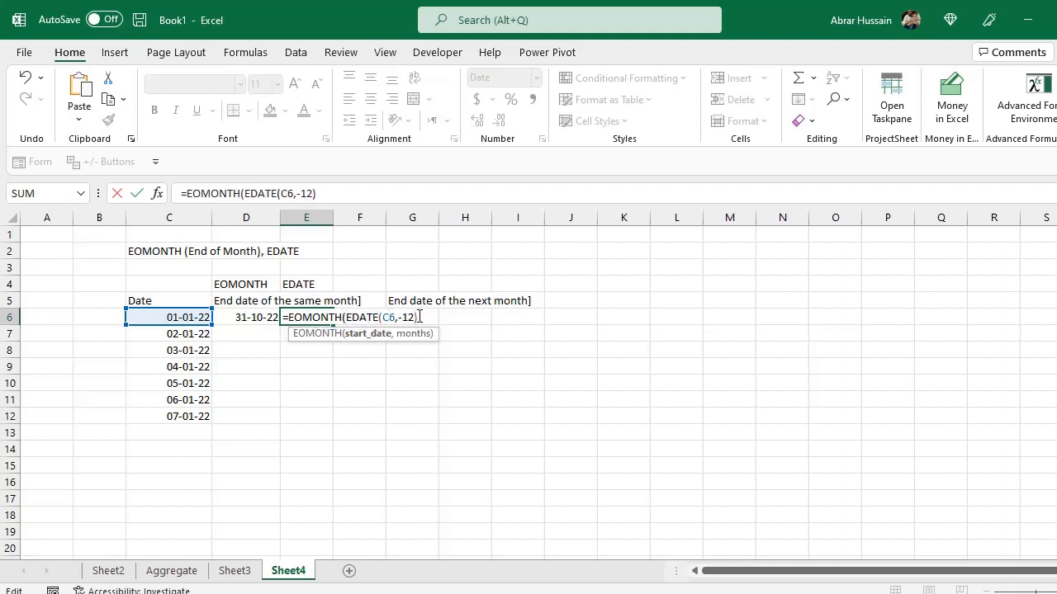
pyautogui.write(',')
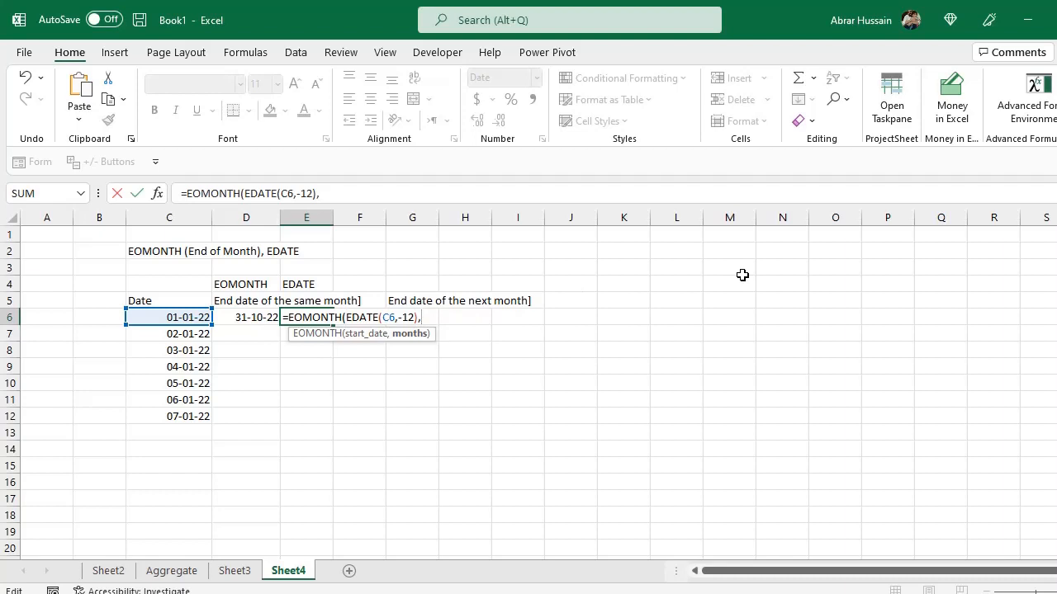
pyautogui.write('0)')
pyautogui.press('Return')
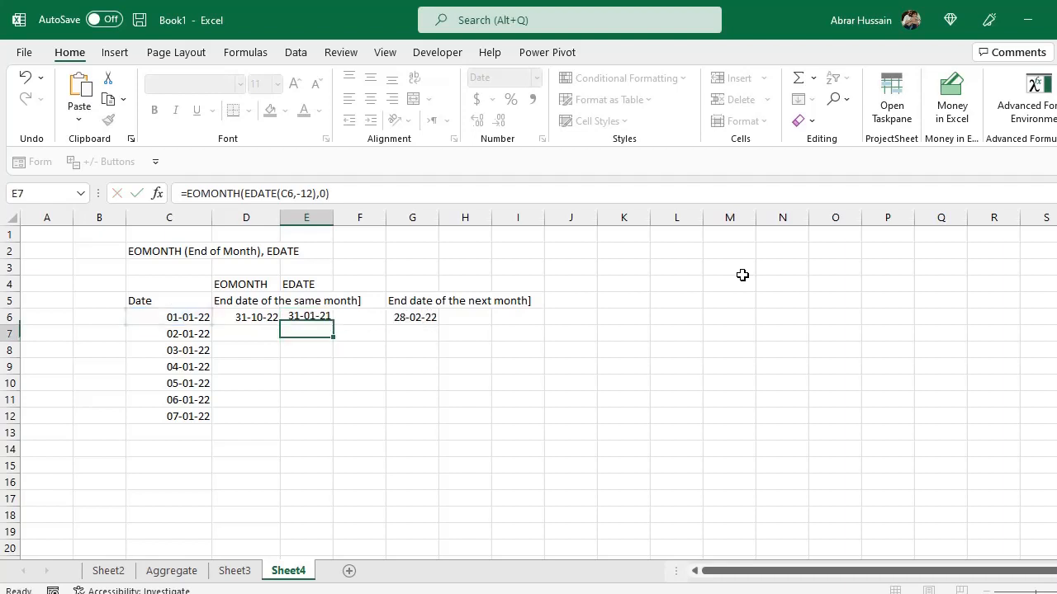
pyautogui.press('Up')
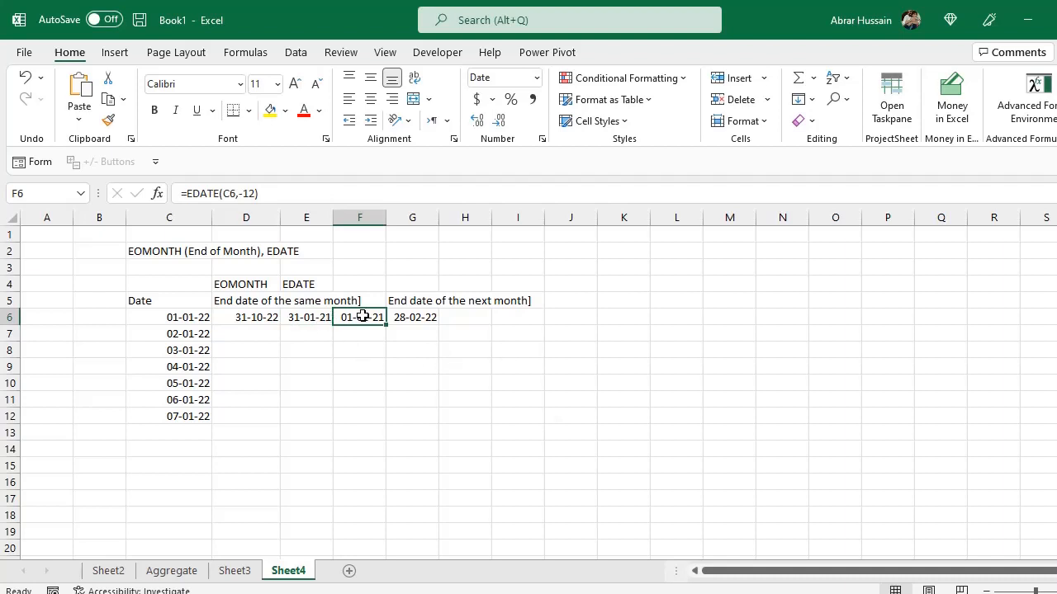
# Change the EDATE offset inside E6's formula to 12: =EOMONTH(EDATE(C6,12),0).
pyautogui.click(357, 300)
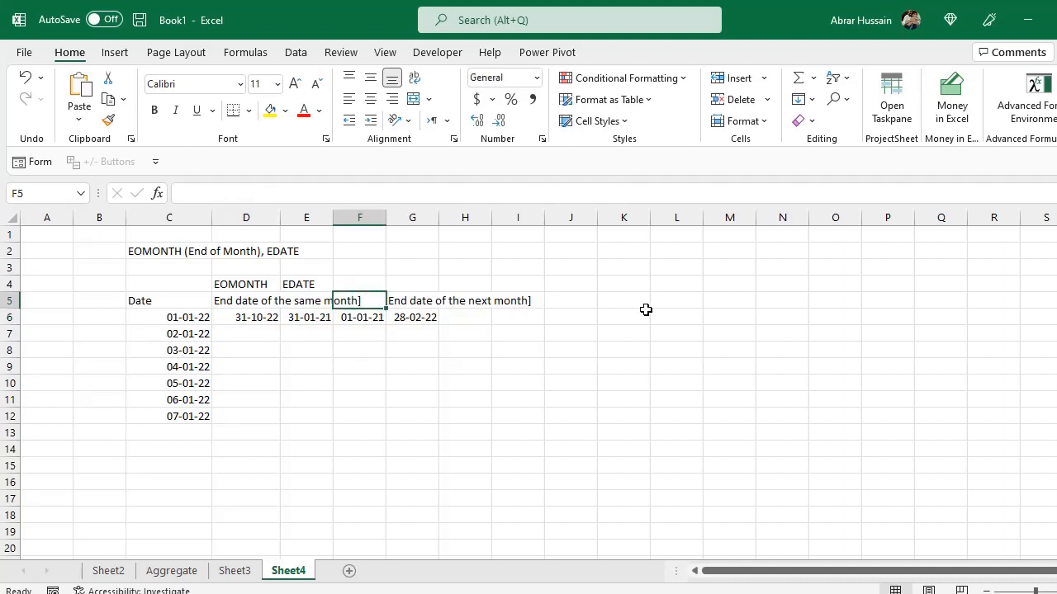
pyautogui.press('Down')
pyautogui.press('F2')
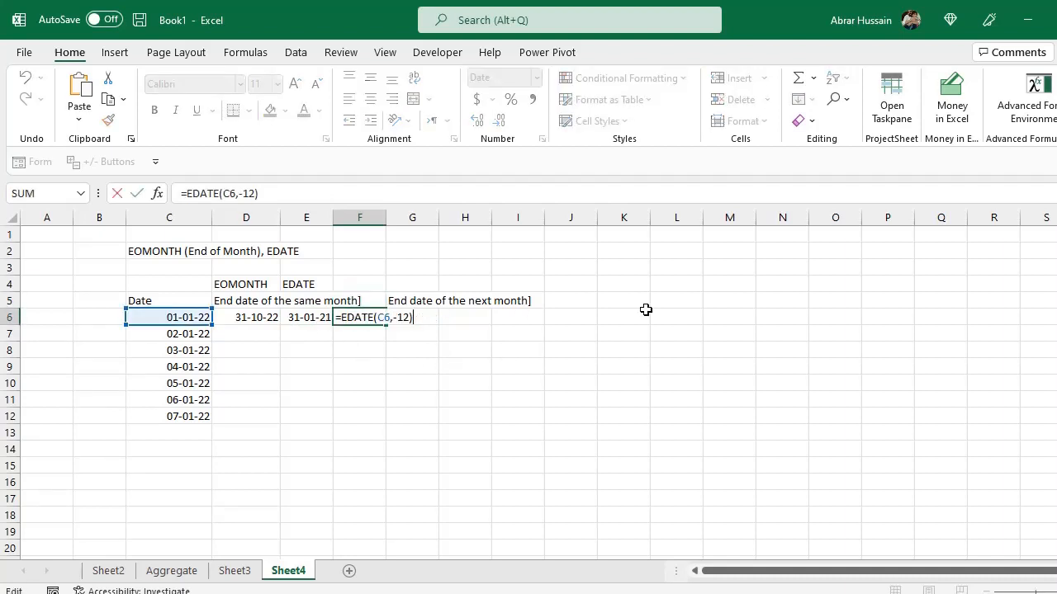
pyautogui.press('Escape')
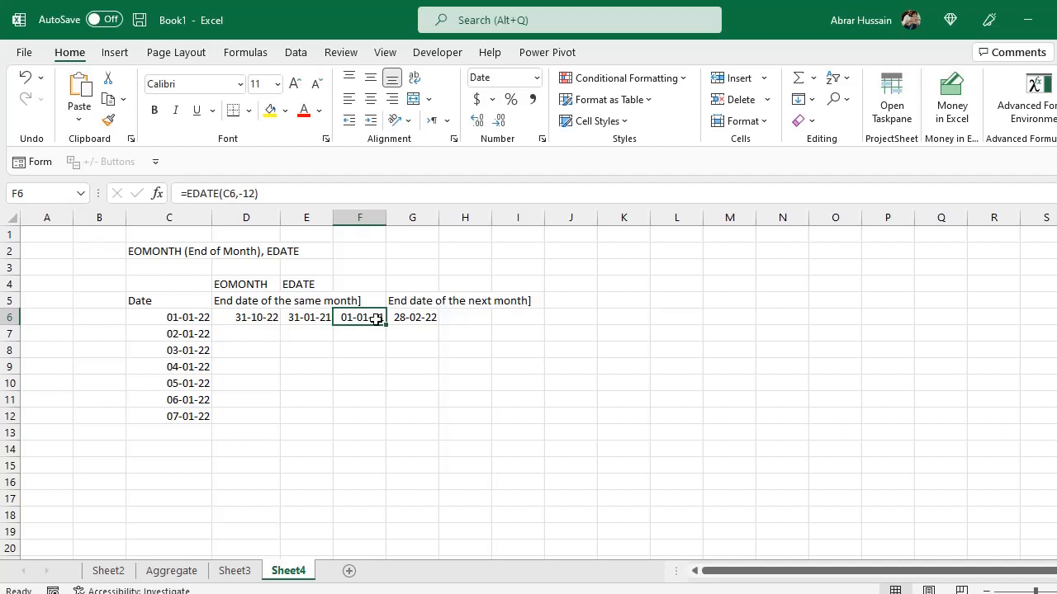
pyautogui.click(288, 317)
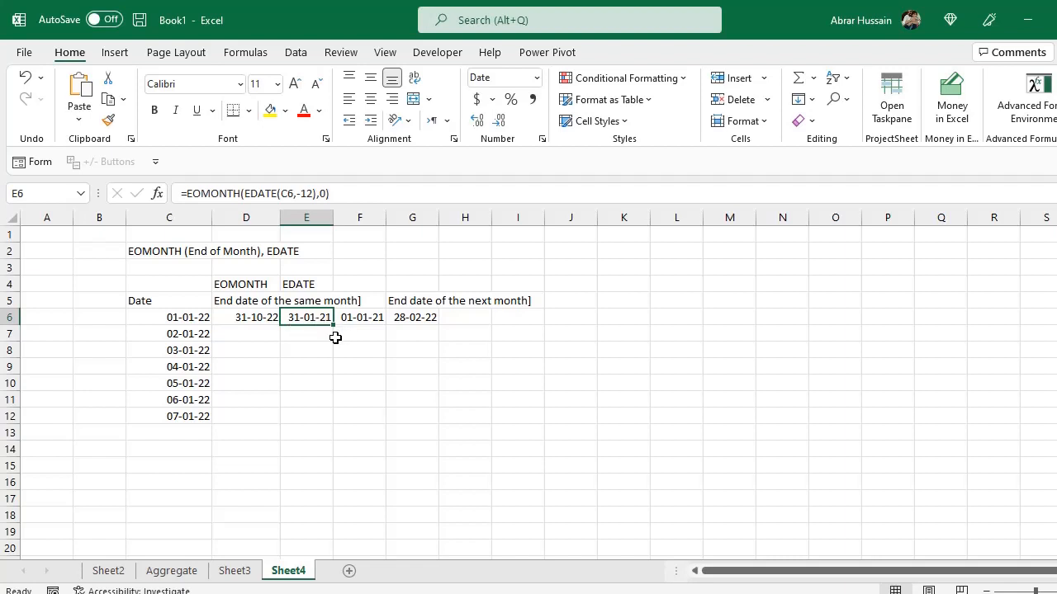
pyautogui.doubleClick(305, 193)
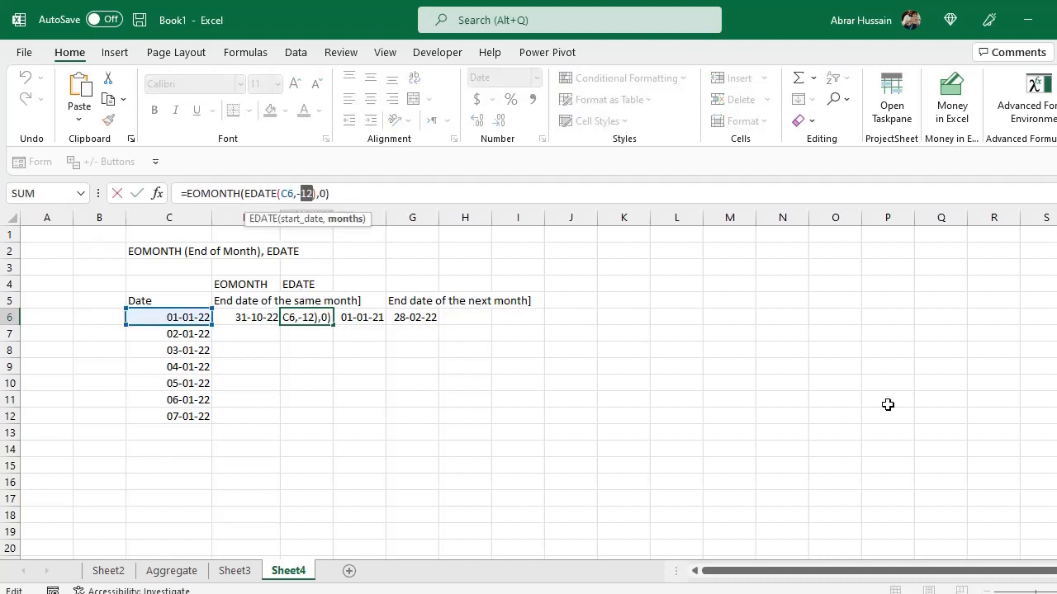
pyautogui.press('Left')
pyautogui.press('Delete')
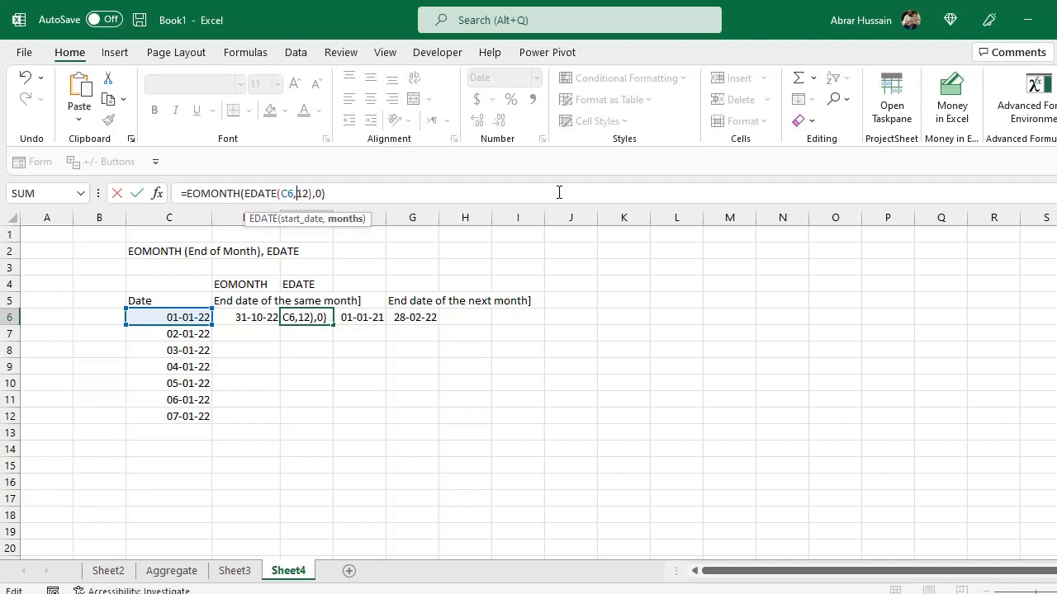
pyautogui.press('Return')
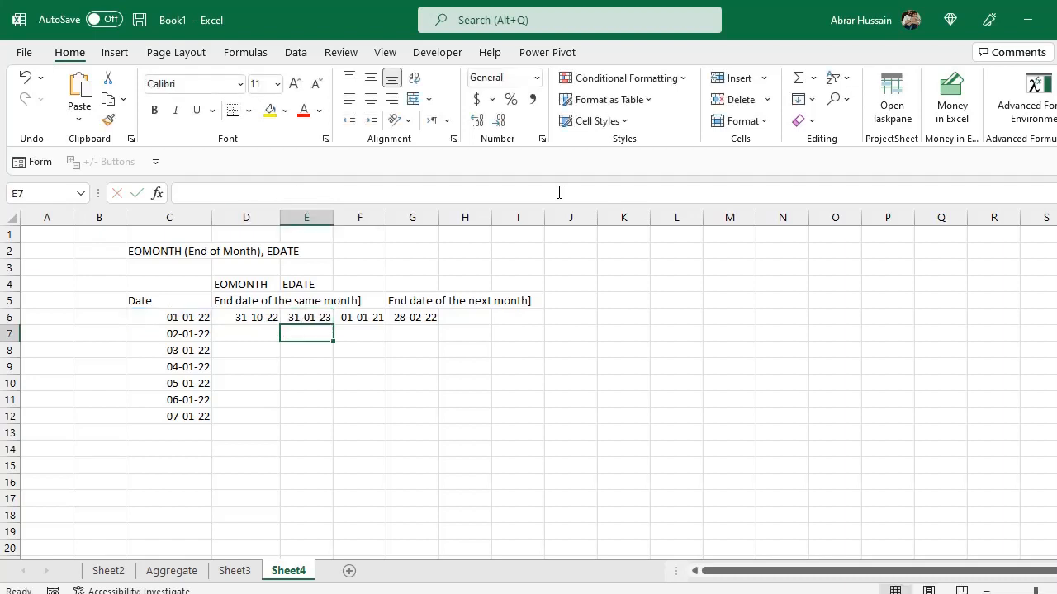
pyautogui.press('Up')
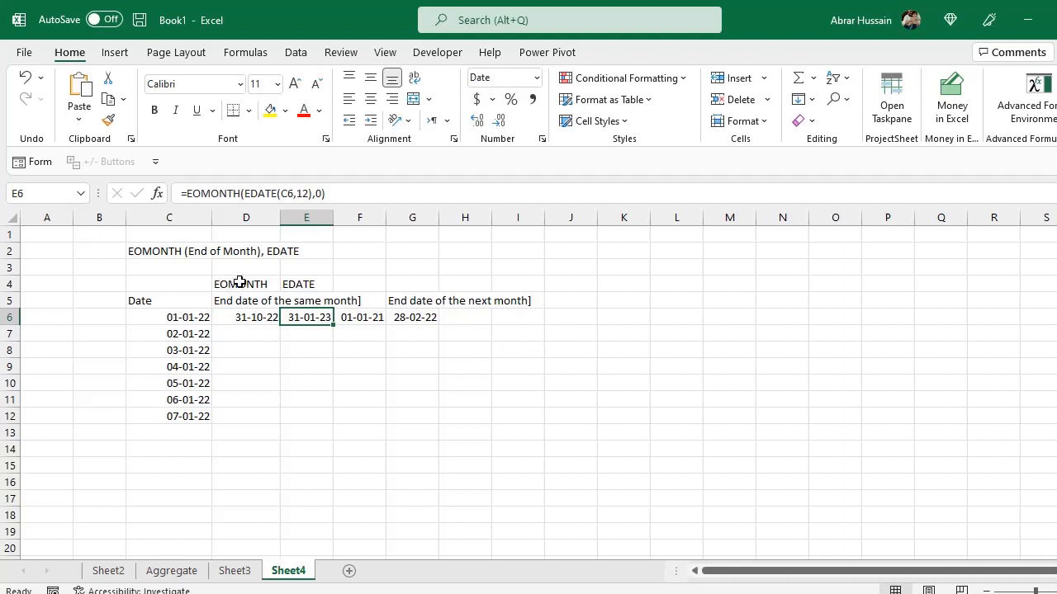
# Switch to Sheet5 and select the first date in the Workday Function list.
pyautogui.click(305, 284)
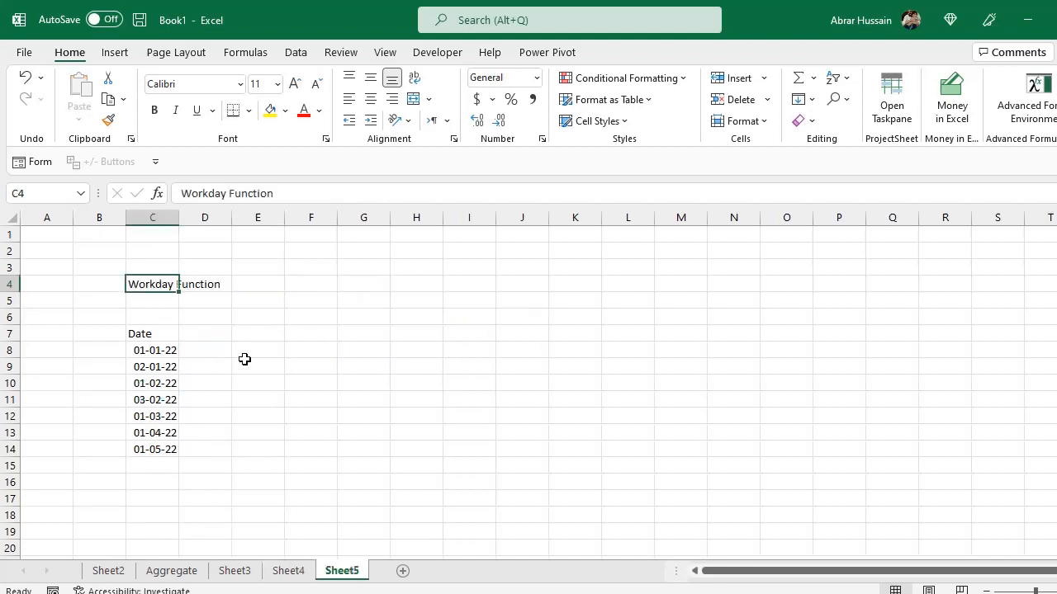
pyautogui.click(205, 332)
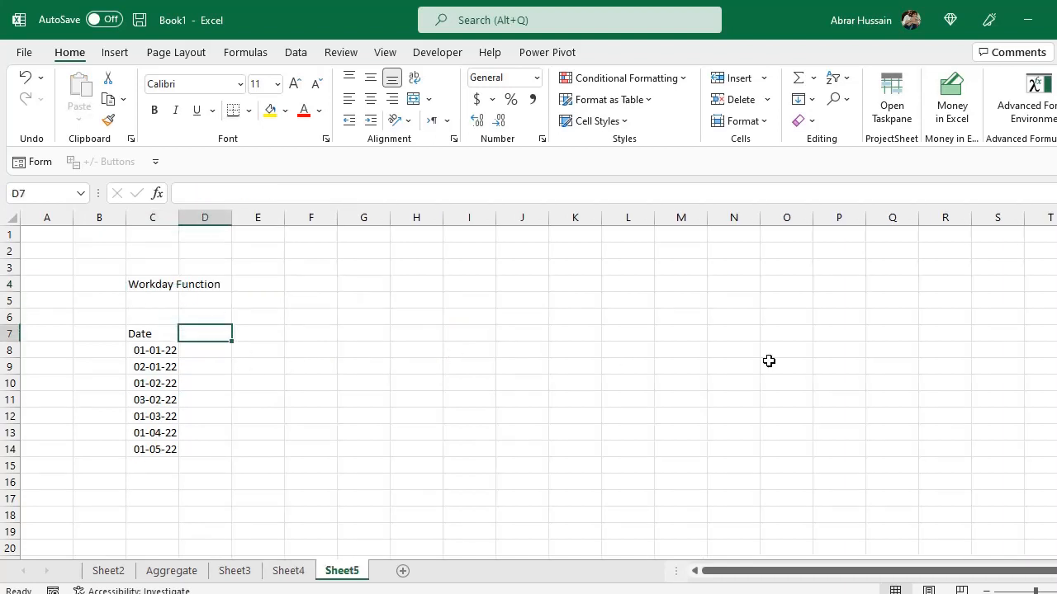
pyautogui.write('7')
pyautogui.press('Escape')
pyautogui.press('Left')
pyautogui.press('Down')
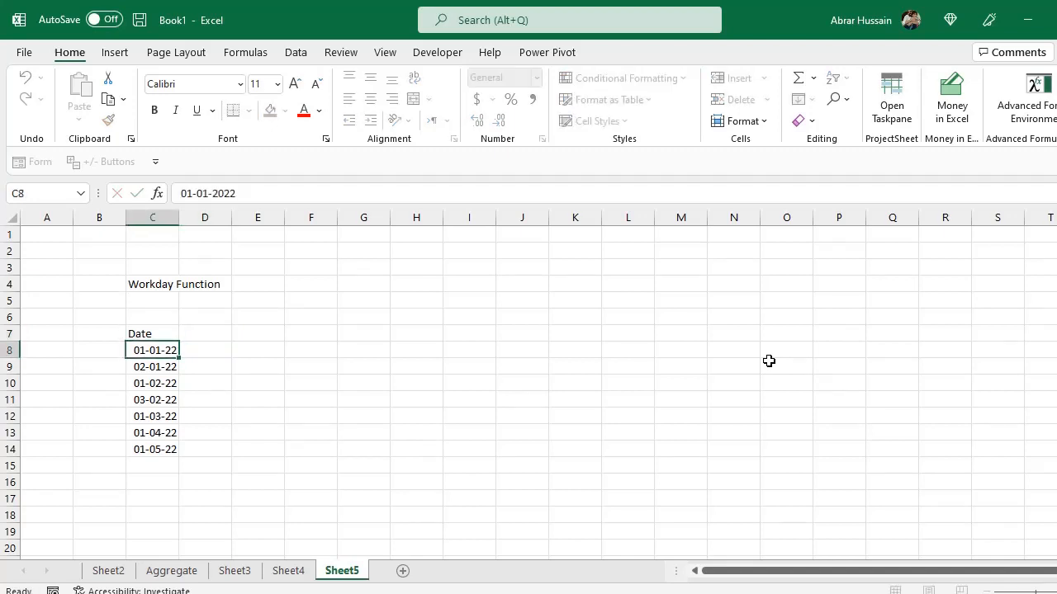
# Enter the heading "7 bussiness days" in D7 beside the Date column.
pyautogui.press('Up')
pyautogui.press('Right')
pyautogui.write('7 bu')
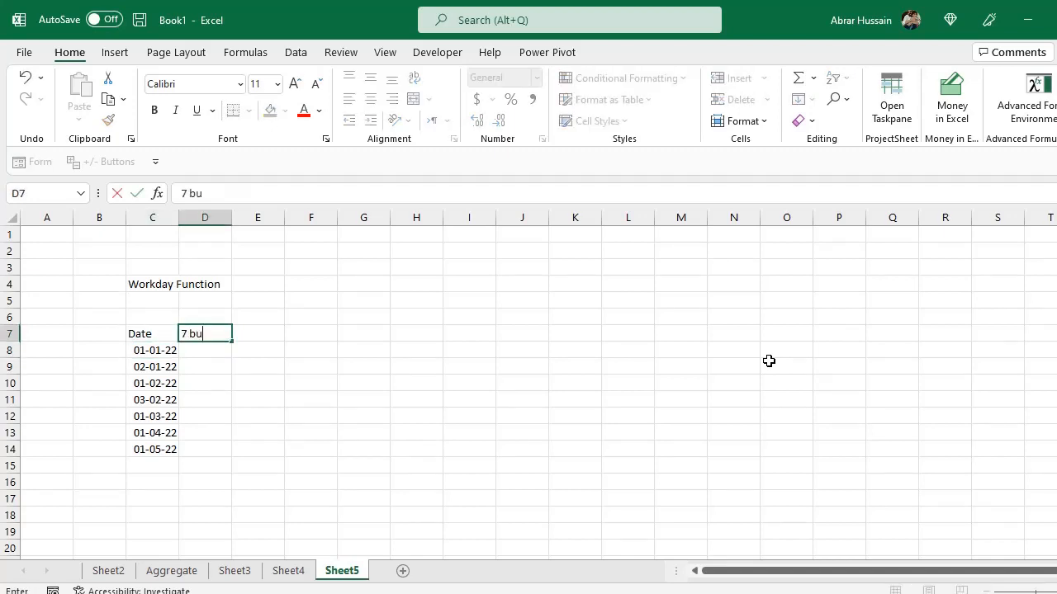
pyautogui.write('ssiness dat')
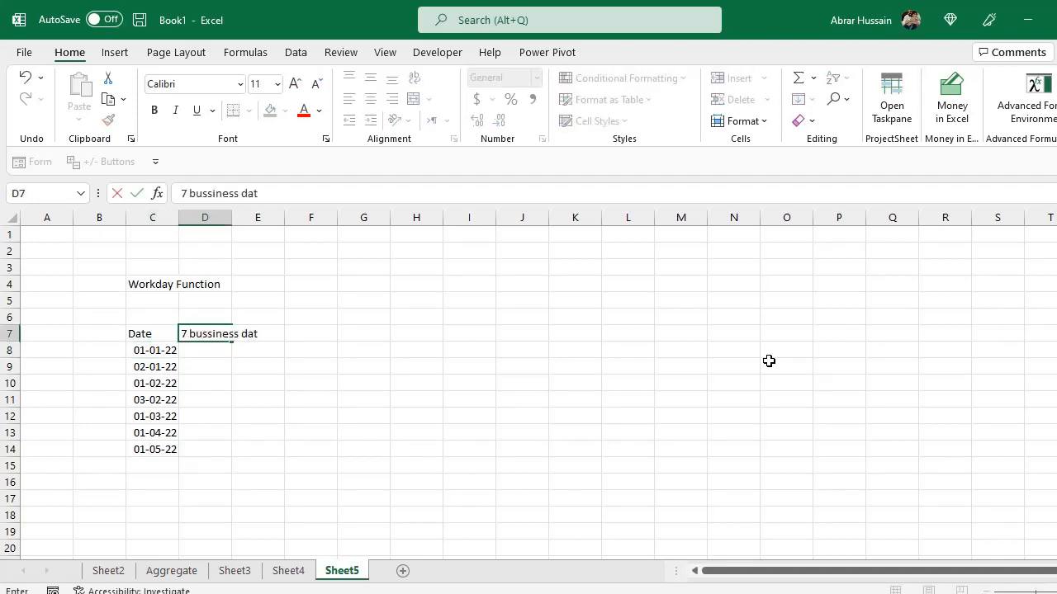
pyautogui.press('BackSpace')
pyautogui.write('ys')
pyautogui.press('Return')
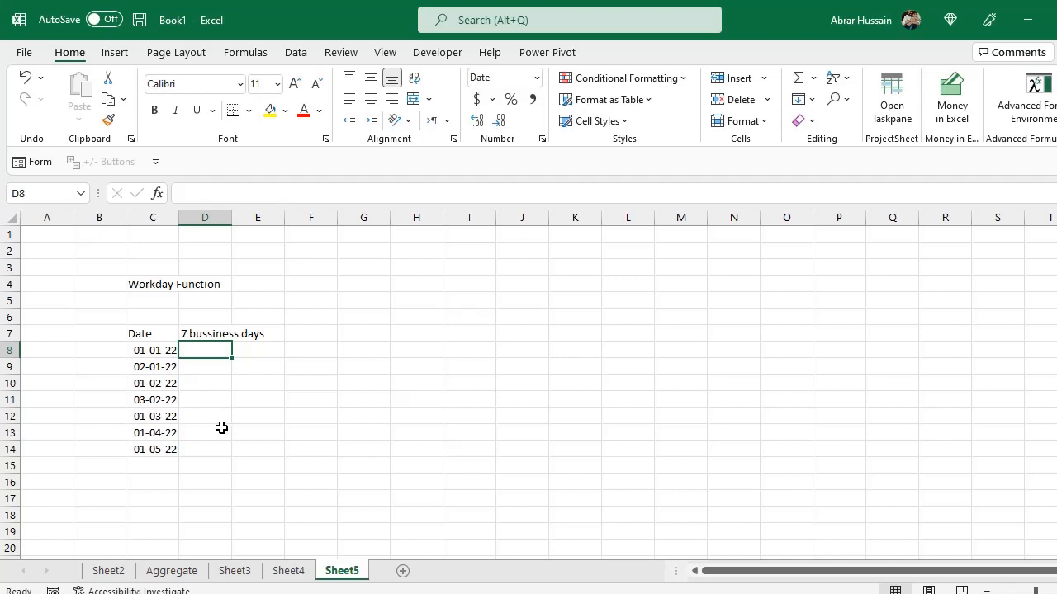
# Enter =WORKDAY.INTL(C8,7,1,$K$8:$K$13) in D8, using the Saturday-Sunday weekend and an absolute holiday range.
pyautogui.click(139, 353)
pyautogui.click(202, 337)
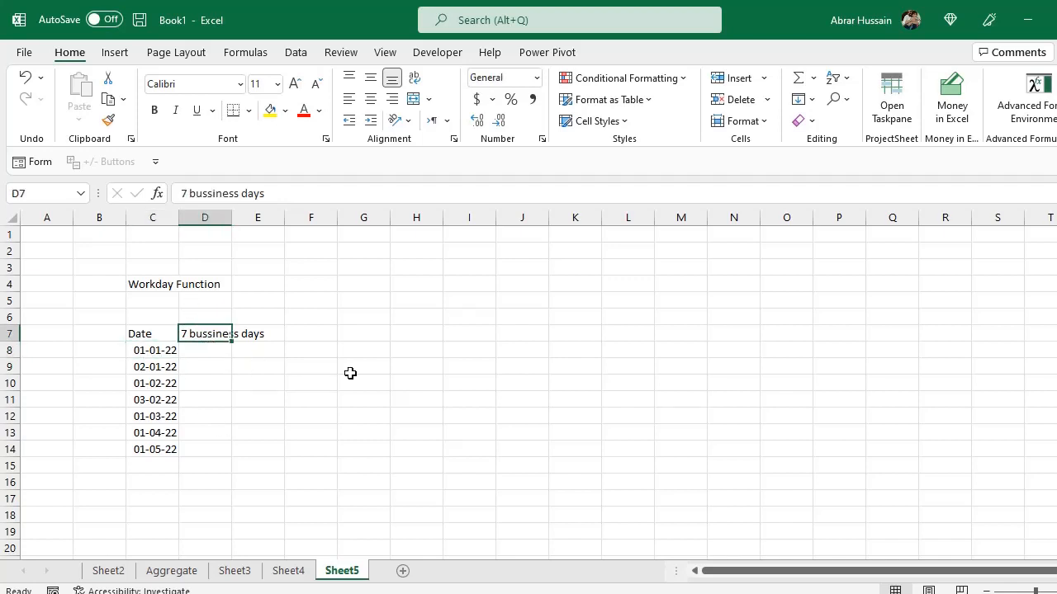
pyautogui.press('Down')
pyautogui.write('=W')
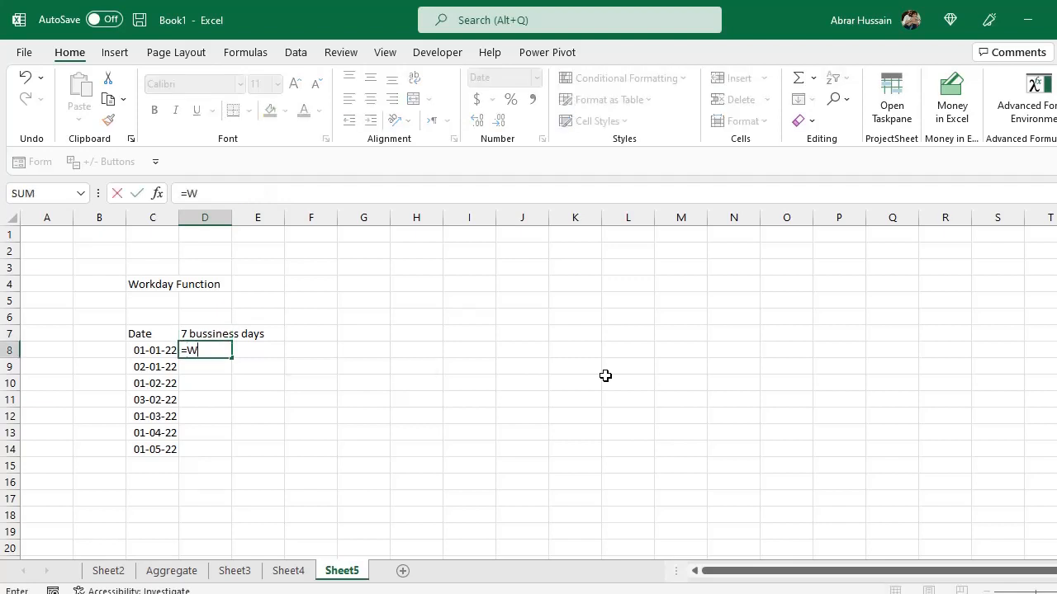
pyautogui.write('orkday')
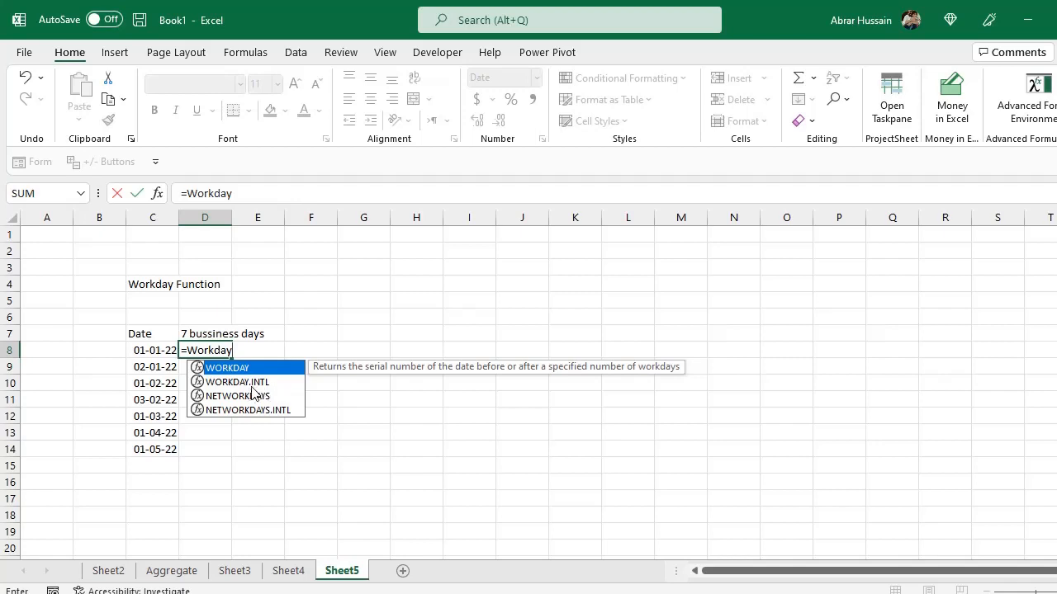
pyautogui.doubleClick(248, 382)
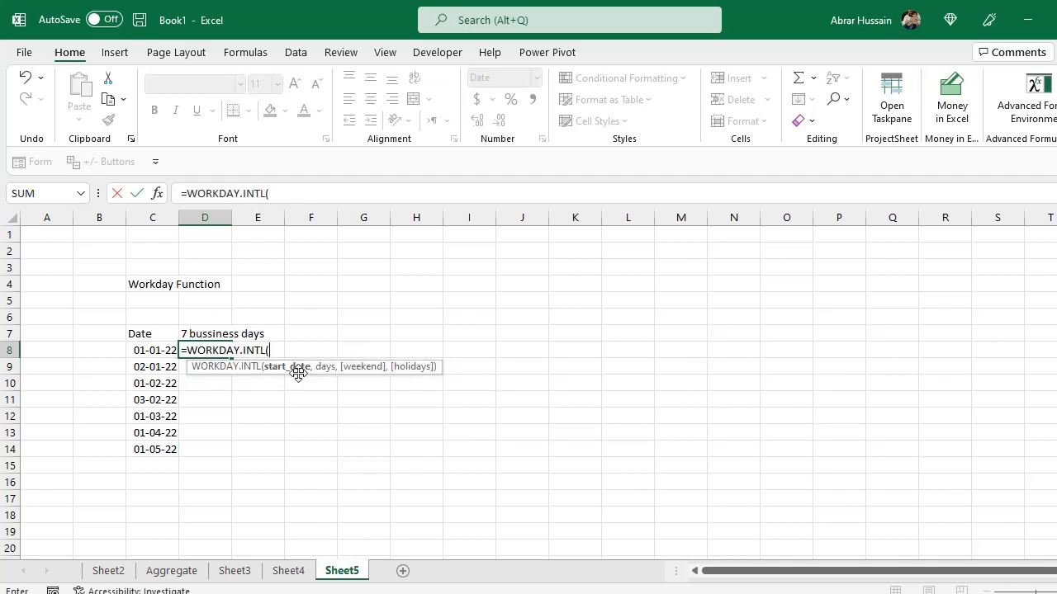
pyautogui.click(141, 347)
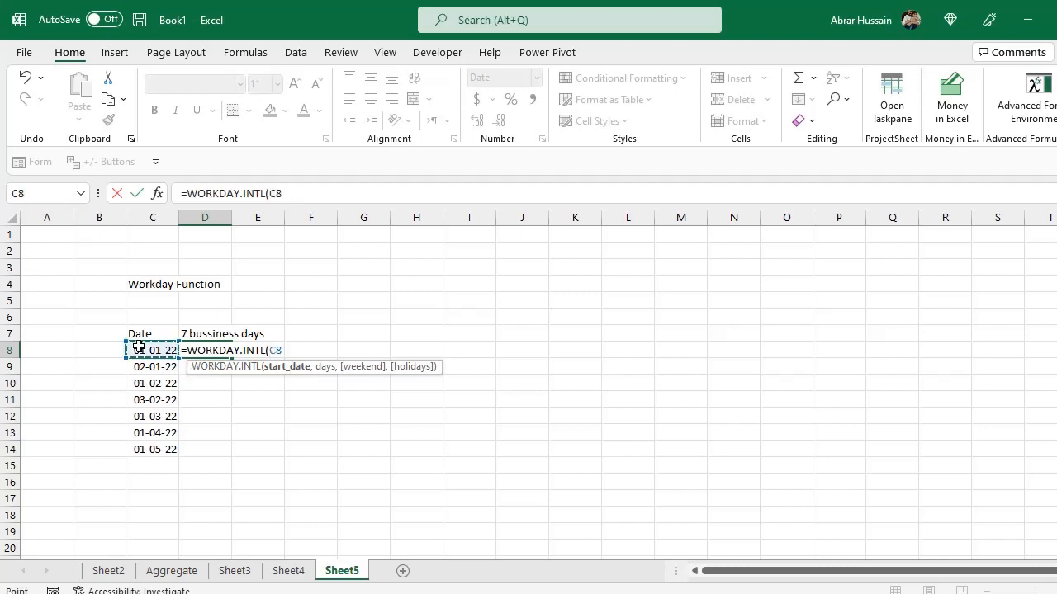
pyautogui.write(',')
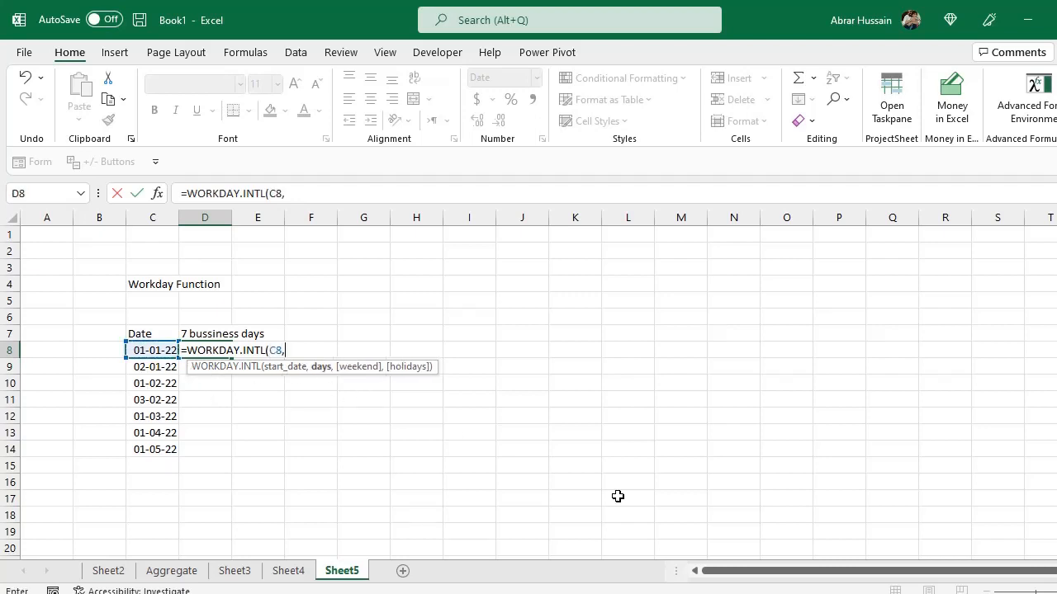
pyautogui.write('7,')
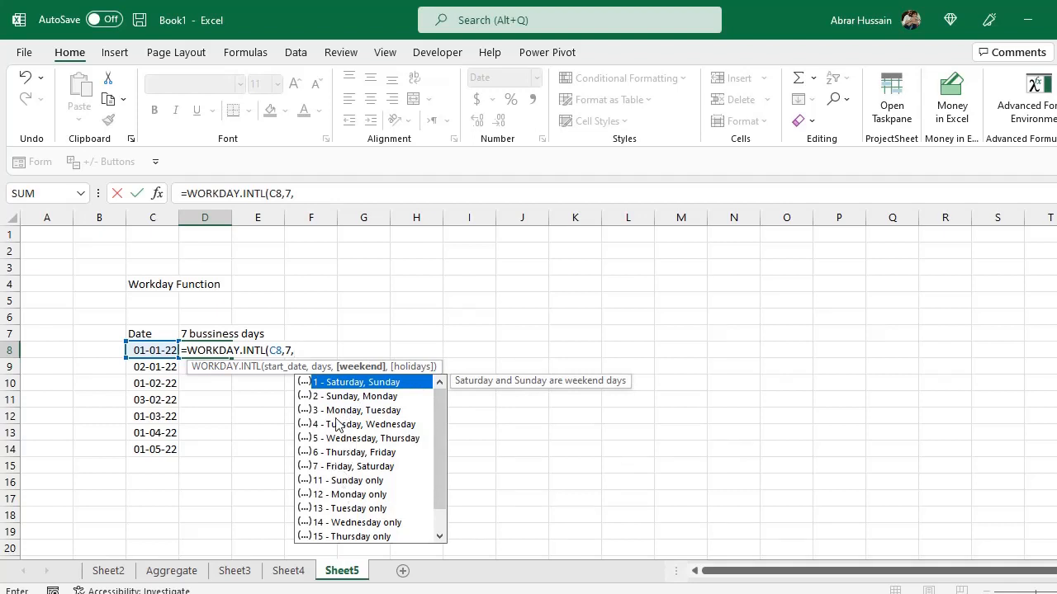
pyautogui.doubleClick(371, 382)
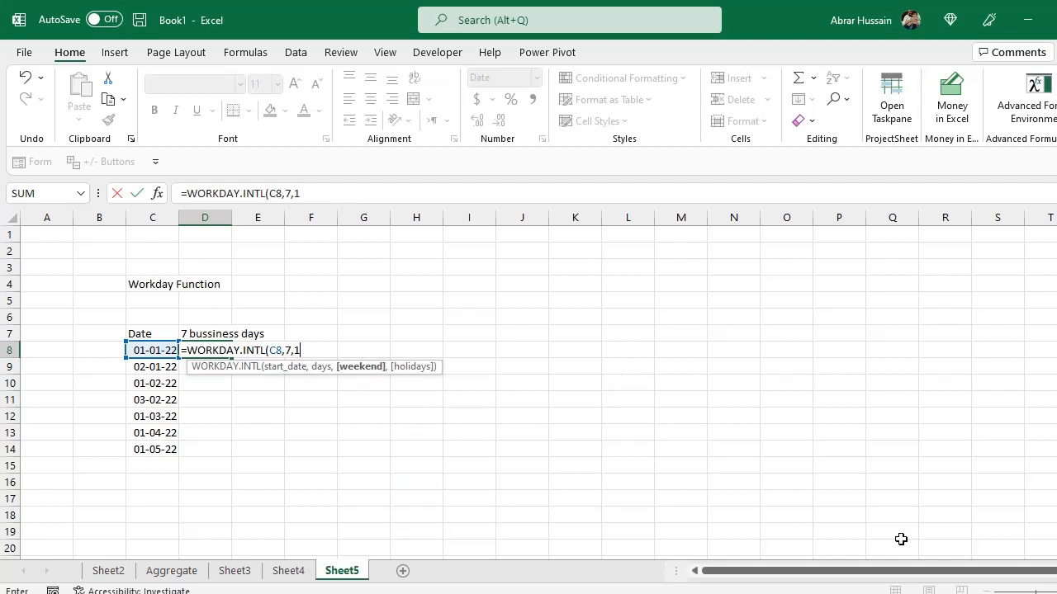
pyautogui.write(',')
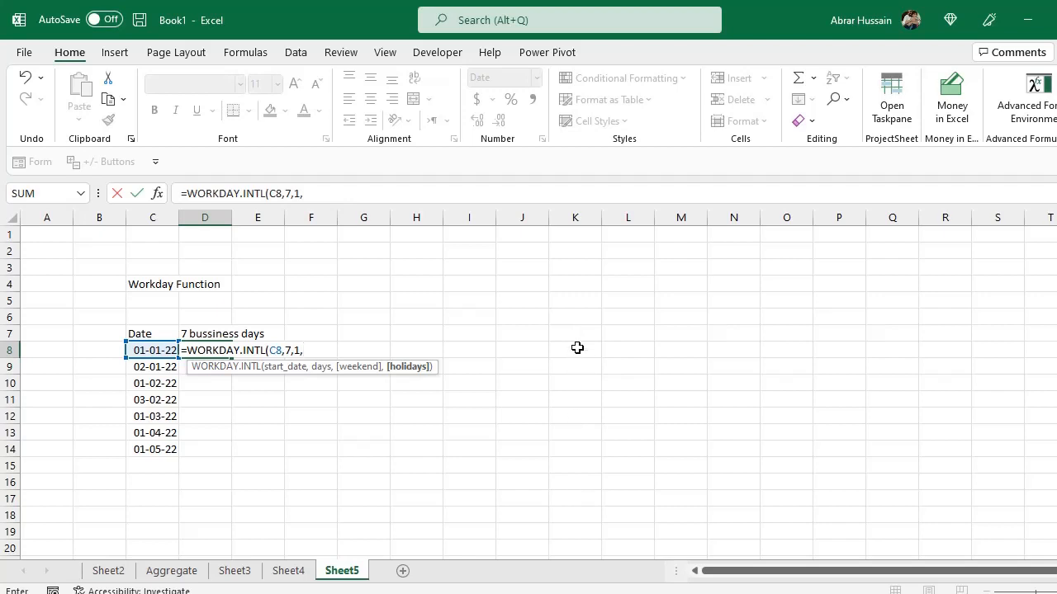
pyautogui.moveTo(577, 347); pyautogui.dragTo(577, 431)
pyautogui.press('F4')
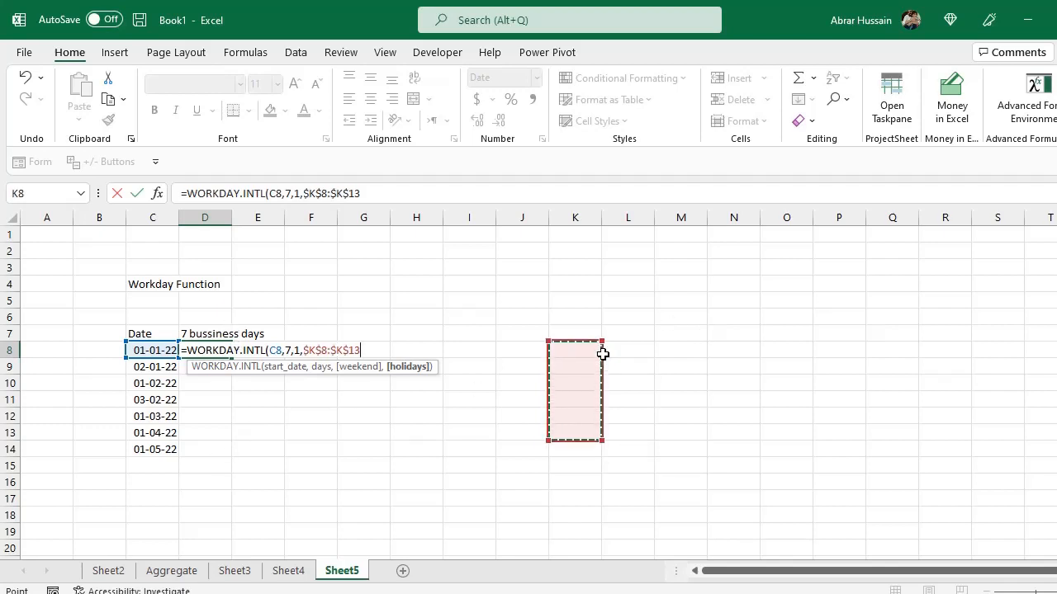
pyautogui.write(')')
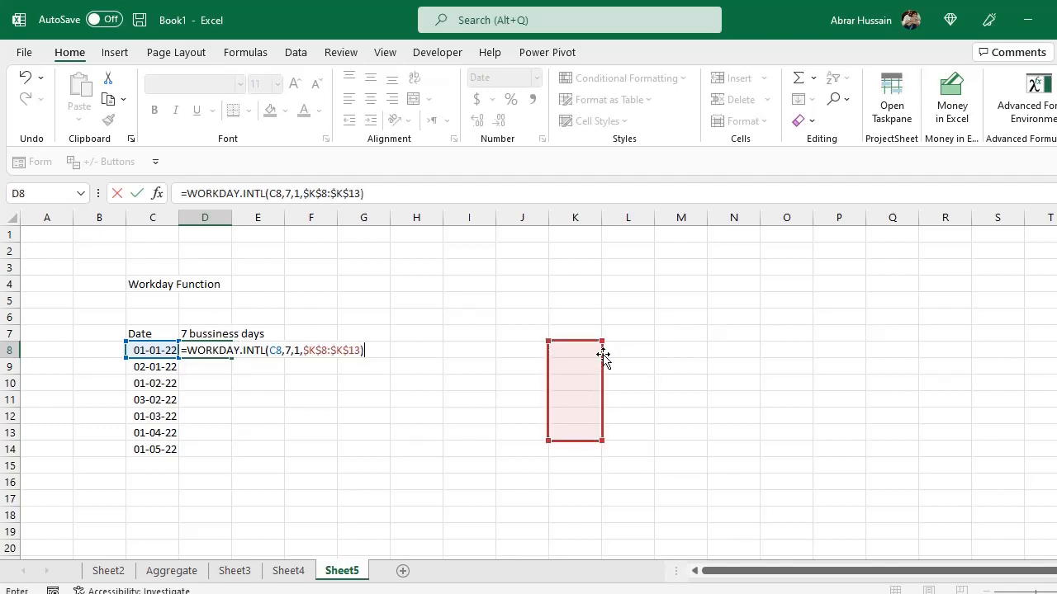
pyautogui.press('Return')
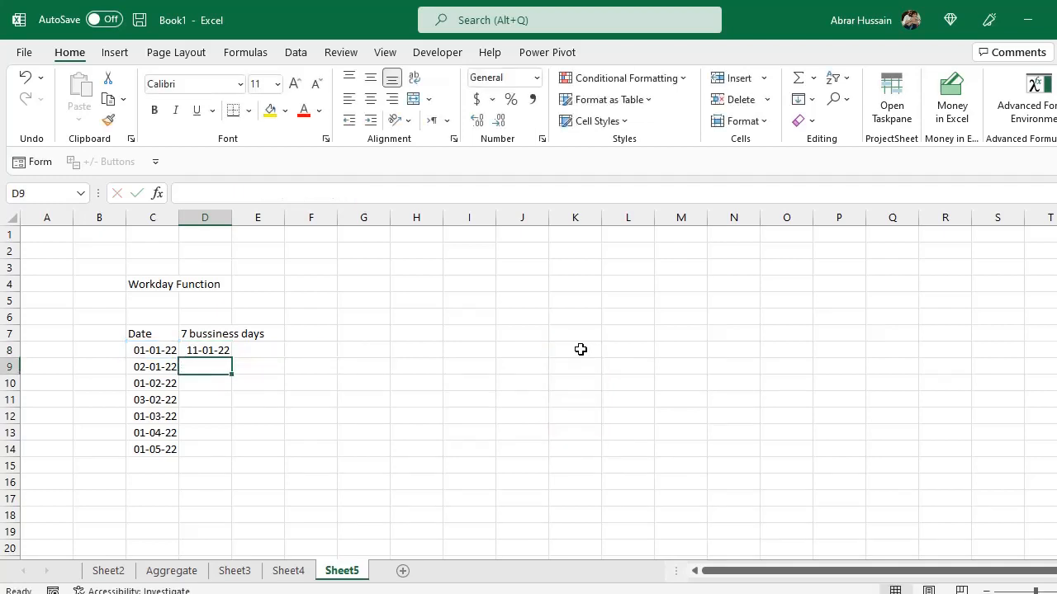
# Enter 1 Apr as a holiday date in K8 and copy it into K9.
pyautogui.click(578, 349)
pyautogui.write('1')
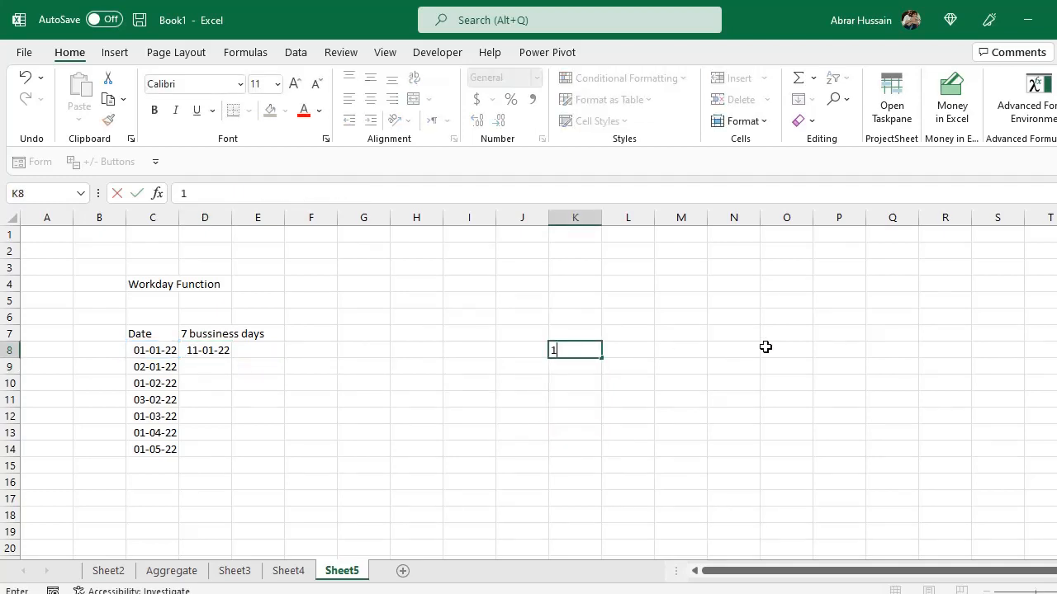
pyautogui.write(' apr')
pyautogui.press('Return')
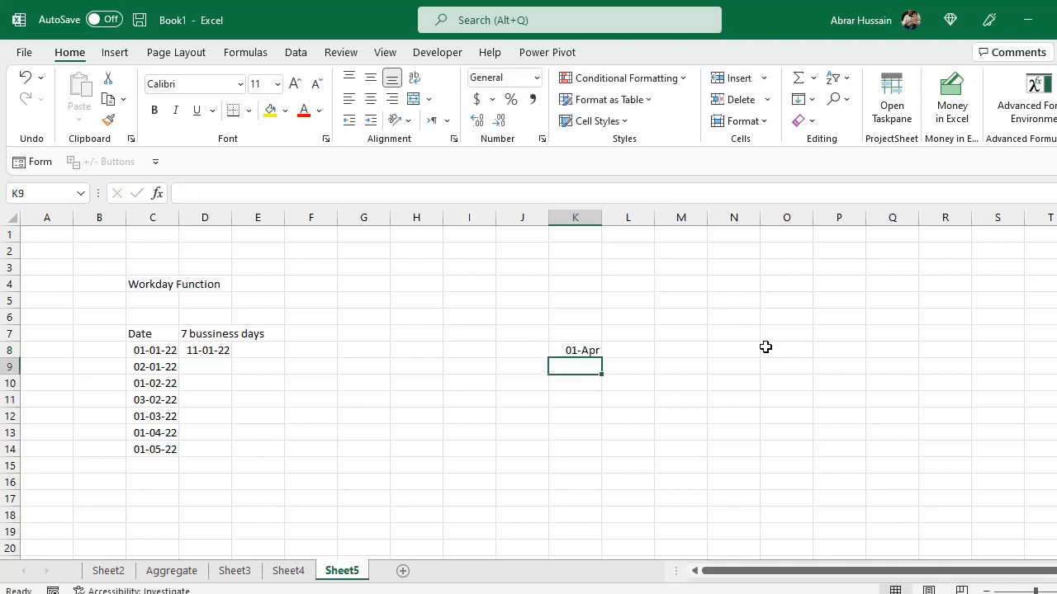
pyautogui.press('Up')
pyautogui.hotkey('ctrl', 'c')
pyautogui.press('Down')
pyautogui.hotkey('ctrl', 'v')
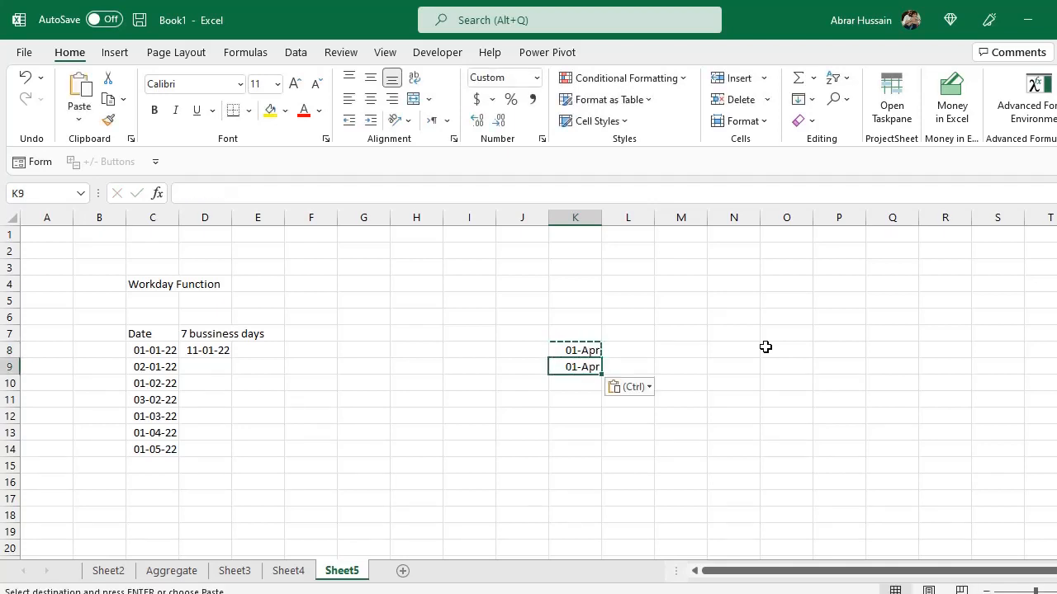
# Replace the holiday in K8 with 23 Mar.
pyautogui.press('Up')
pyautogui.write('23 mar')
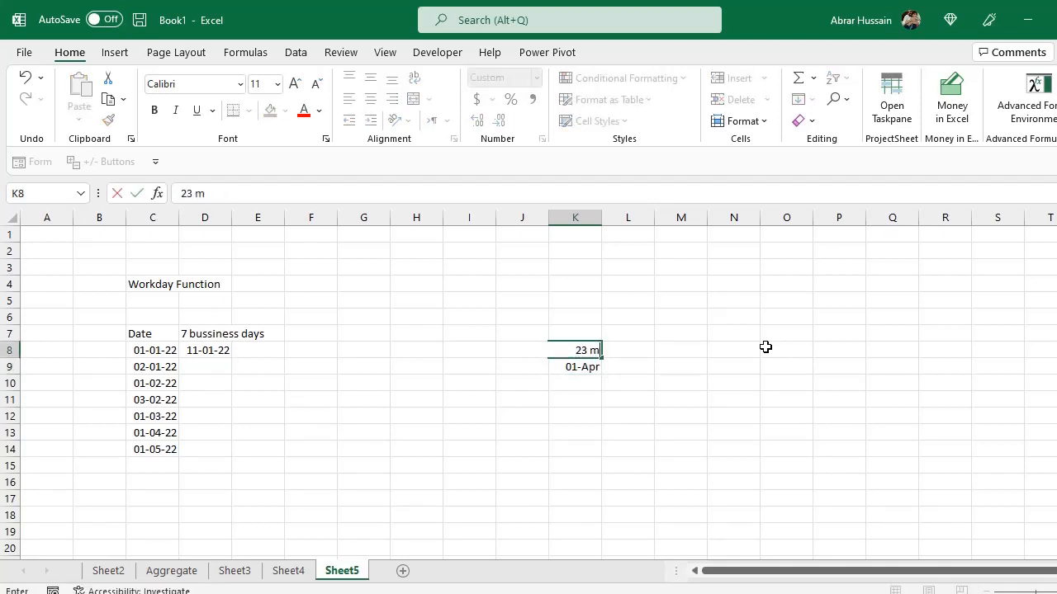
pyautogui.press('Return')
# Inspect the start date in C8 and the WORKDAY.INTL formula in D8.
pyautogui.press('Up')
pyautogui.press('Left')
pyautogui.press('Left')
pyautogui.press('Left')
pyautogui.press('Left')
pyautogui.press('Left')
pyautogui.press('Left')
pyautogui.press('Left')
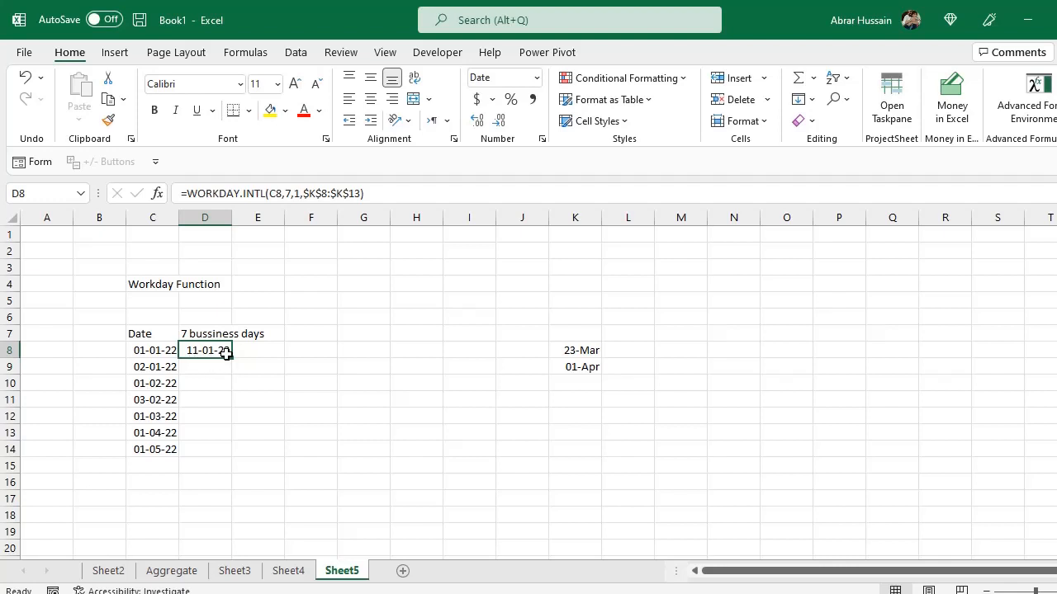
pyautogui.click(135, 350)
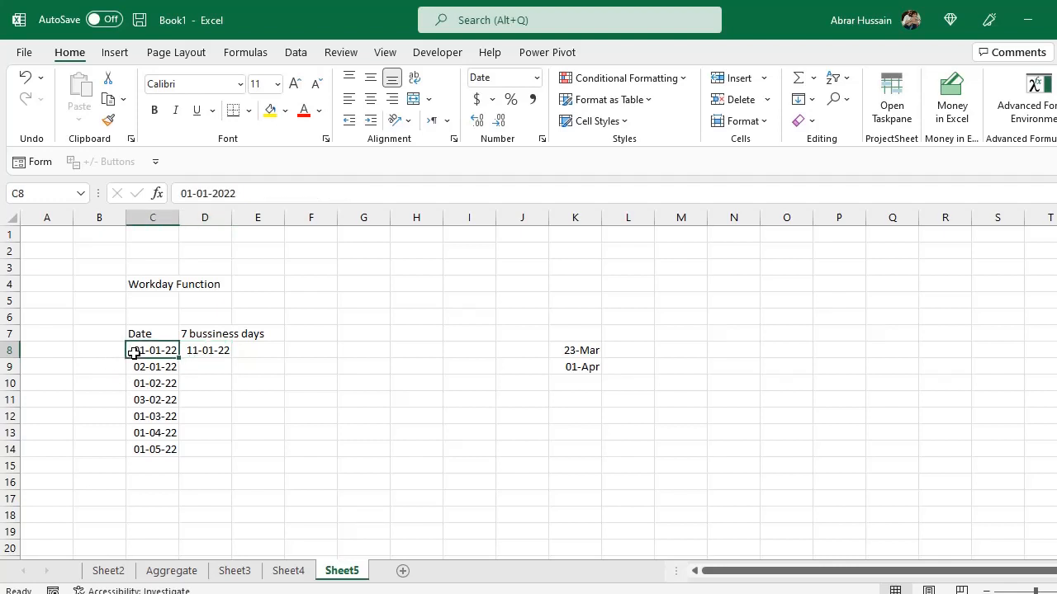
pyautogui.click(204, 350)
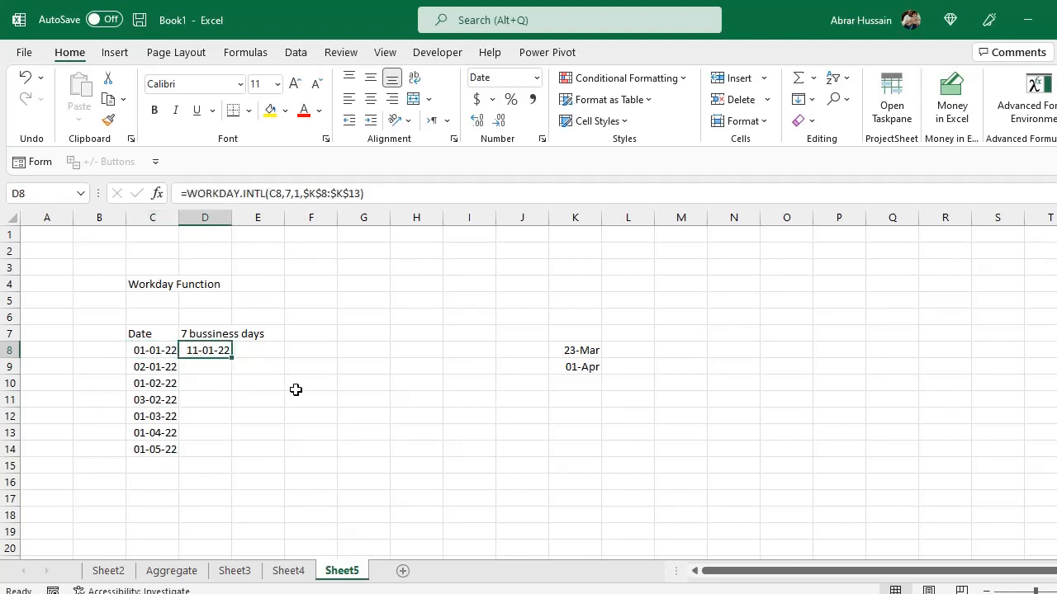
# Calculate the days between dates in E8 with =D8-C8 and format the result as General.
pyautogui.click(250, 351)
pyautogui.write('=')
pyautogui.press('Left')
pyautogui.write('-')
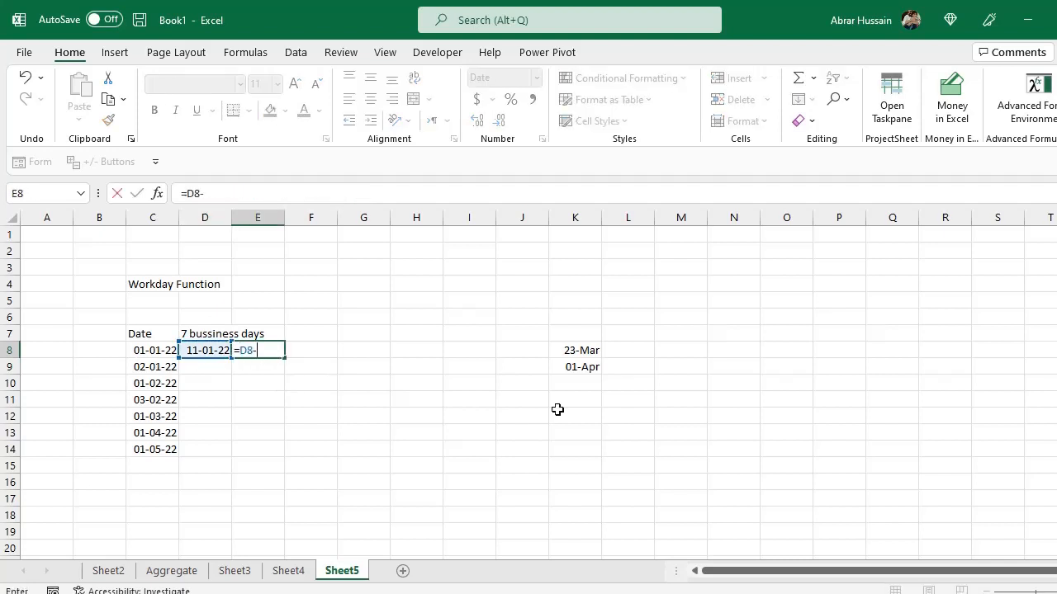
pyautogui.press('Left')
pyautogui.press('Left')
pyautogui.press('Return')
pyautogui.press('Up')
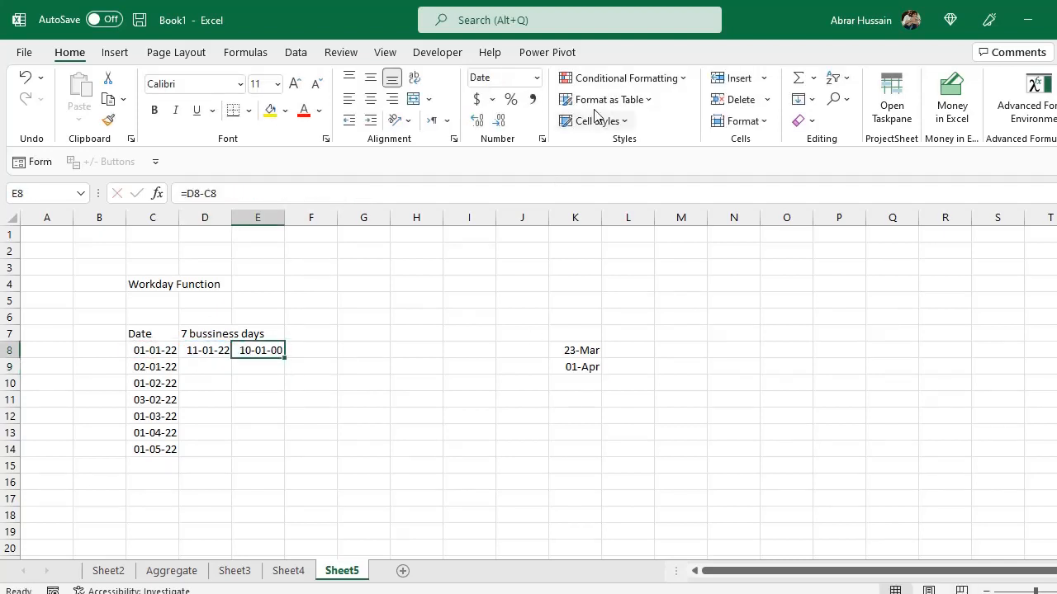
pyautogui.click(537, 77)
pyautogui.click(536, 111)
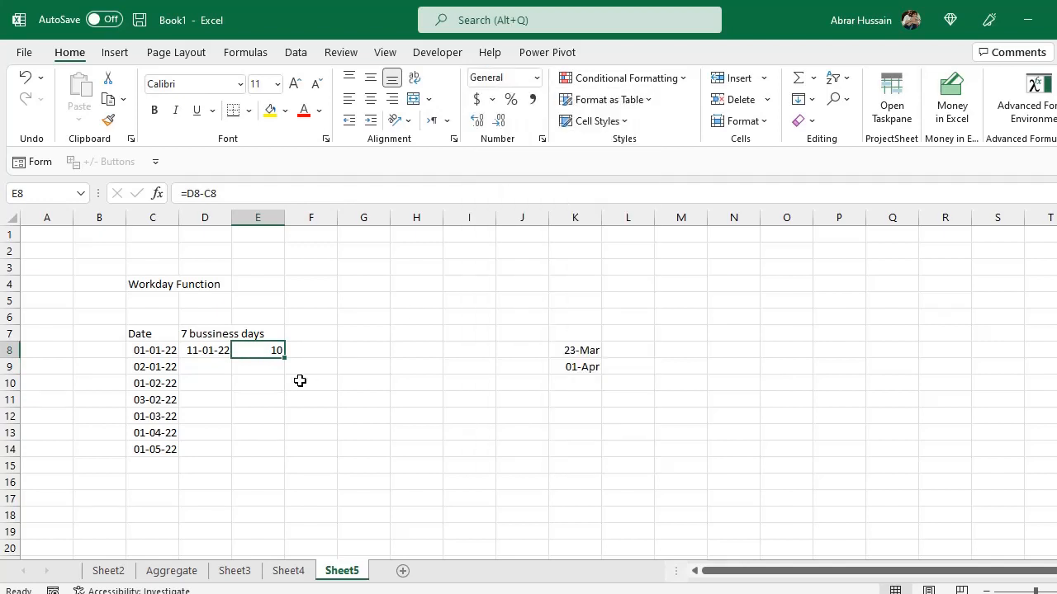
# Change the days argument of D8's WORKDAY.INTL formula to 14.
pyautogui.click(195, 334)
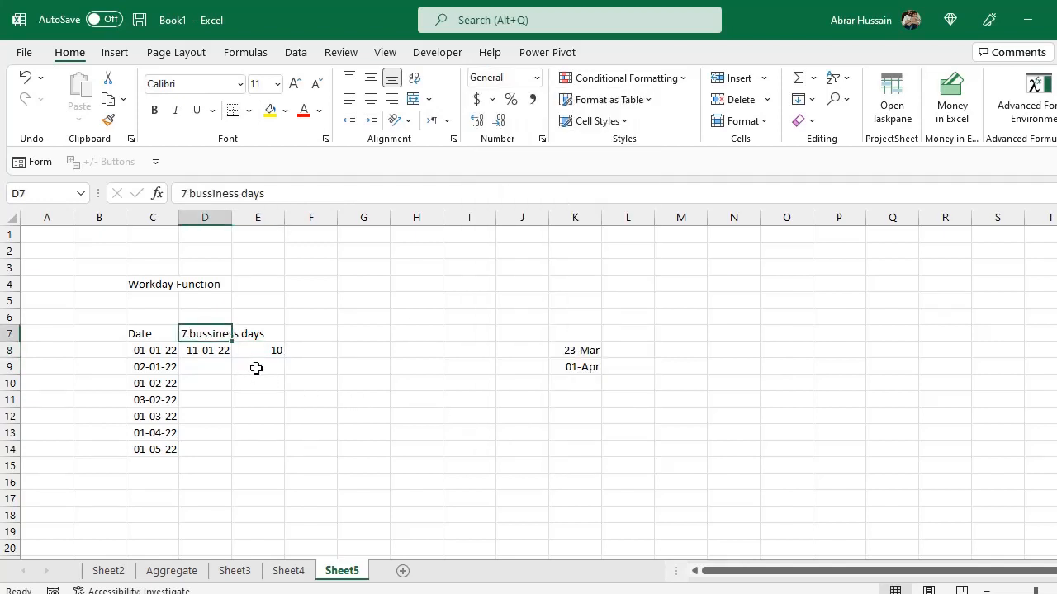
pyautogui.click(210, 351)
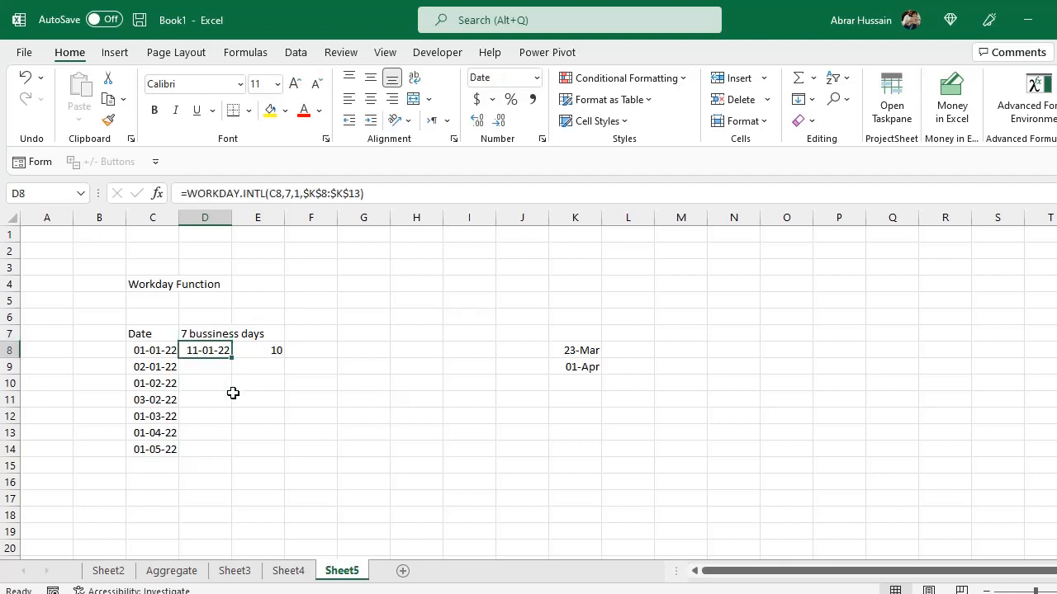
pyautogui.doubleClick(208, 343)
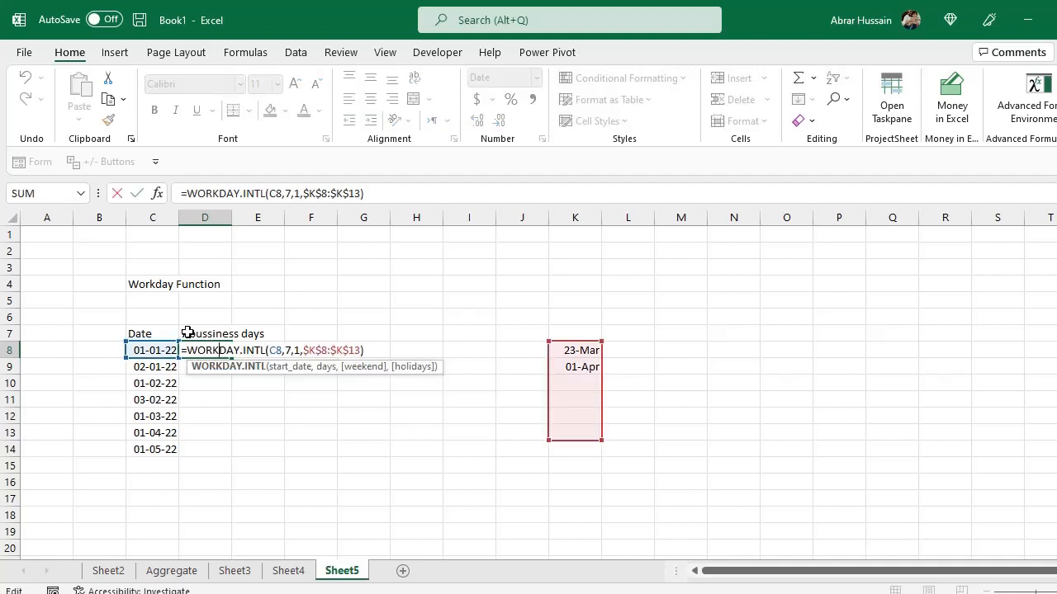
pyautogui.click(287, 351)
pyautogui.press('Delete')
pyautogui.write('1')
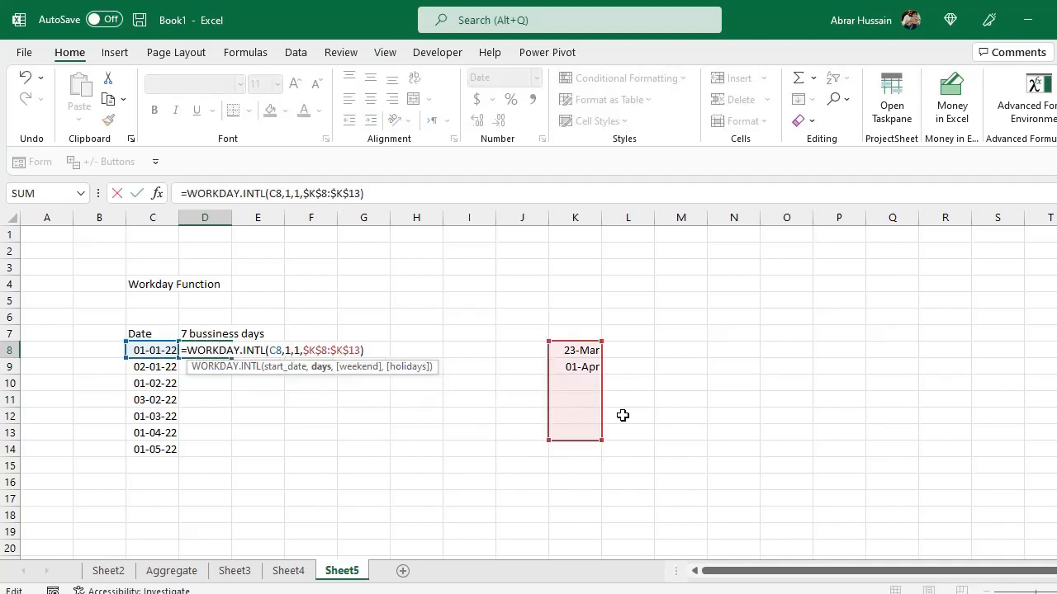
pyautogui.write('3')
pyautogui.press('Return')
pyautogui.press('Up')
pyautogui.press('F2')
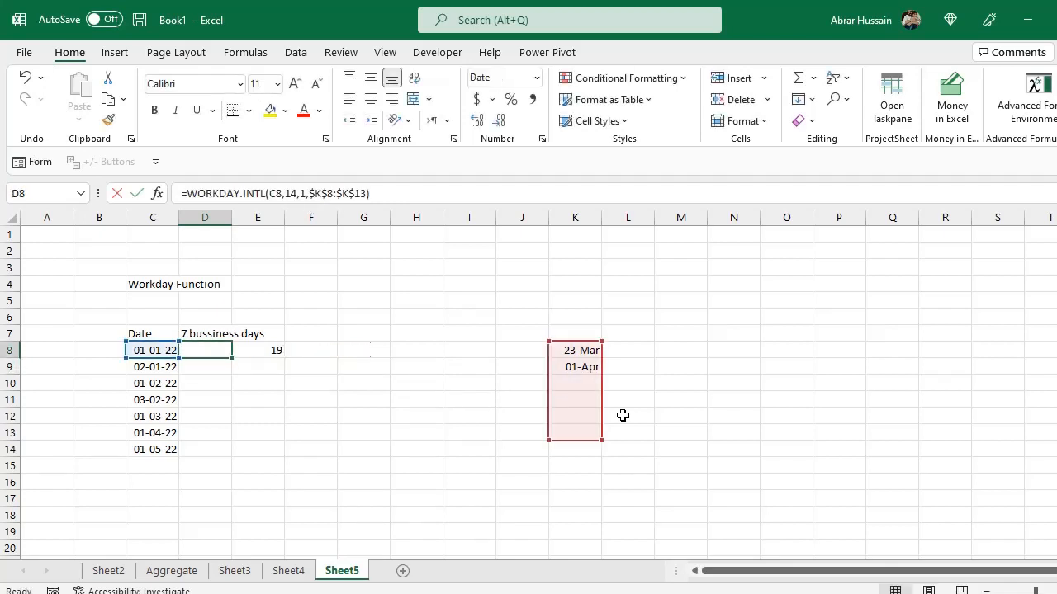
pyautogui.press('Escape')
pyautogui.press('F2')
pyautogui.press('Escape')
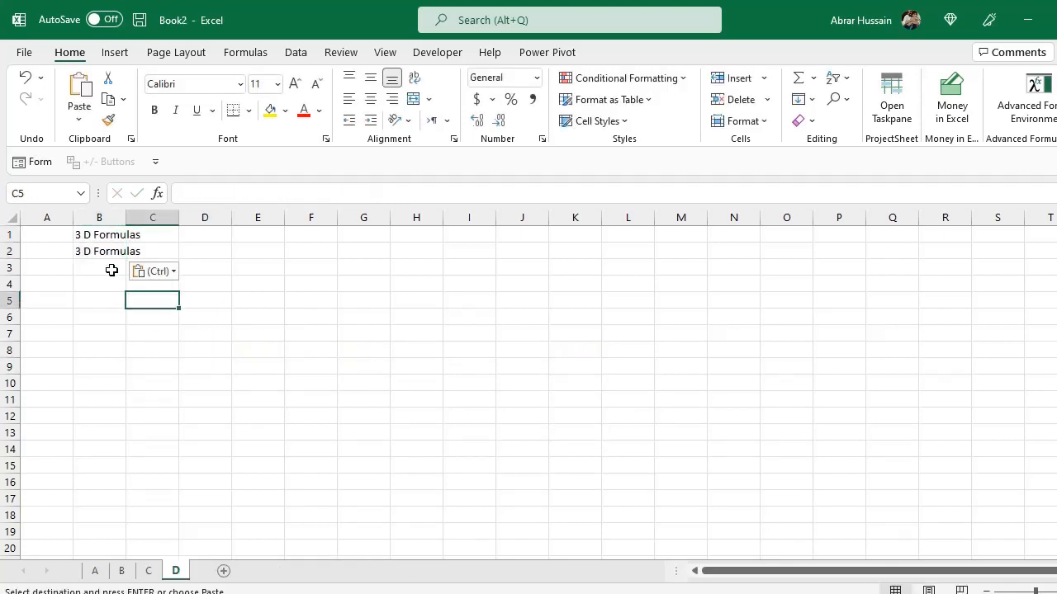
# Switch to the Book2 workbook and browse its sheets A, B, C, D and Total.
pyautogui.click(98, 253)
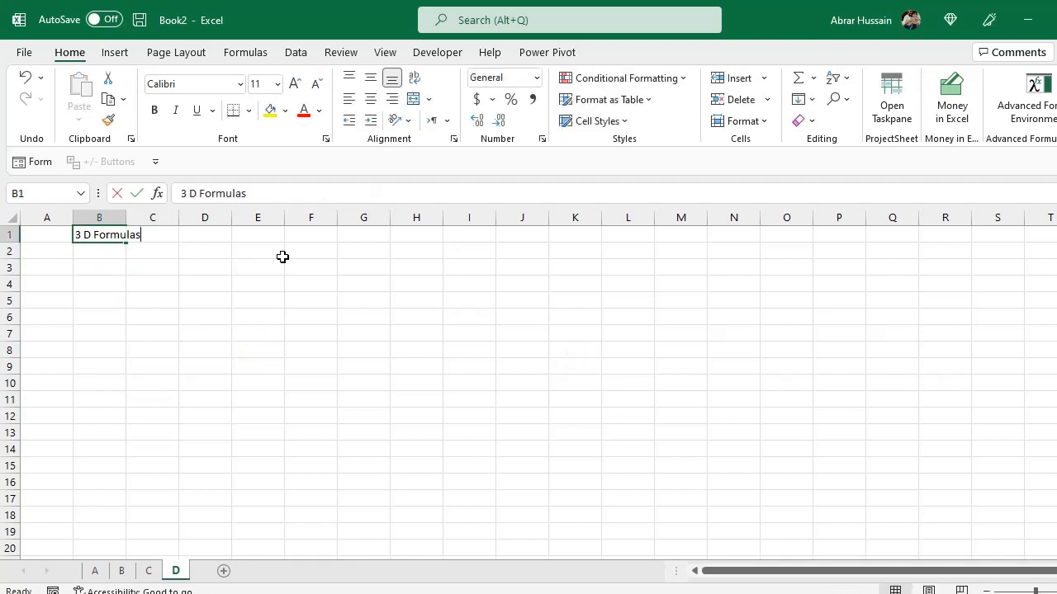
pyautogui.press('Return')
pyautogui.press('Return')
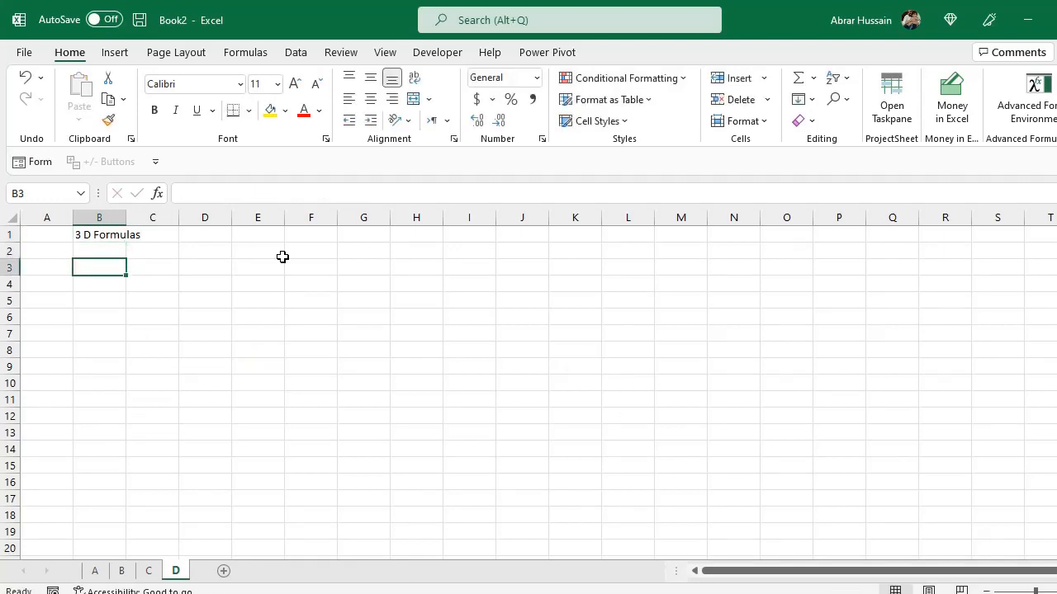
pyautogui.click(95, 570)
pyautogui.click(122, 571)
pyautogui.click(148, 570)
pyautogui.click(176, 570)
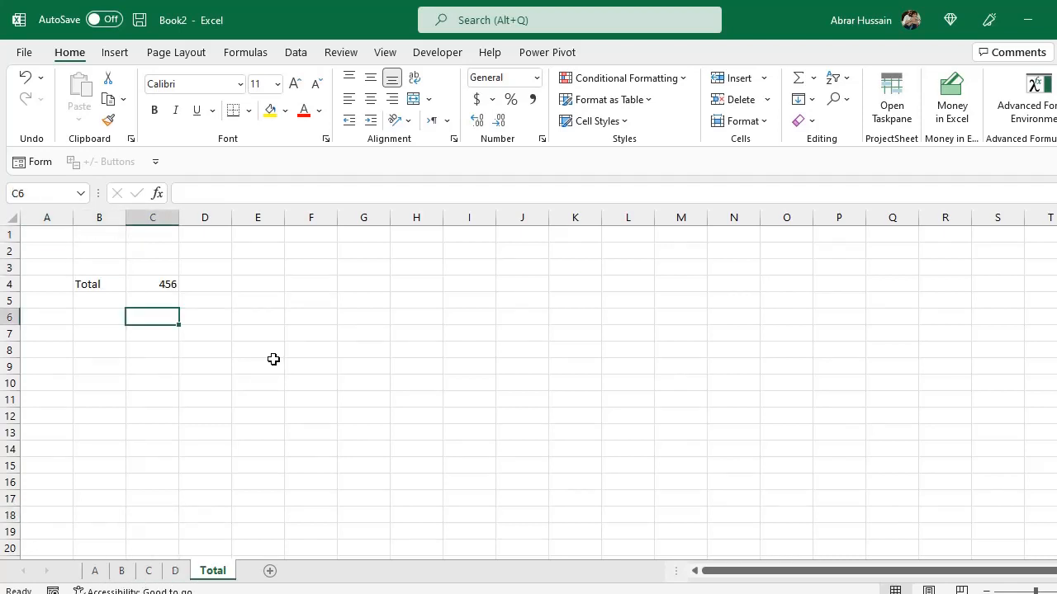
# Start a 3D SUM formula in C6 of the Total sheet, beginning the reference at sheet A.
pyautogui.write('=SUM(')
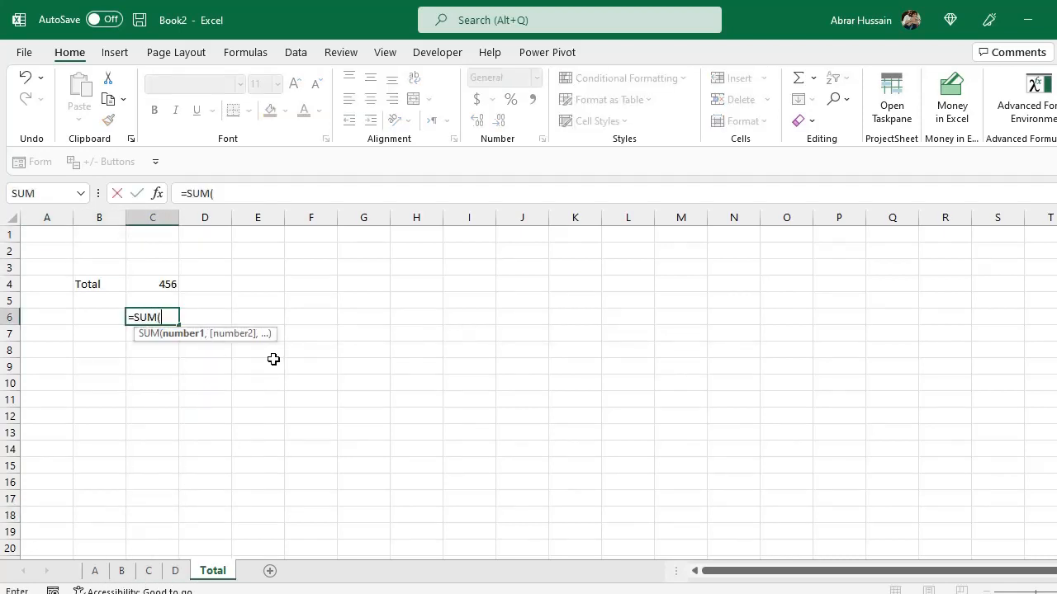
pyautogui.click(95, 570)
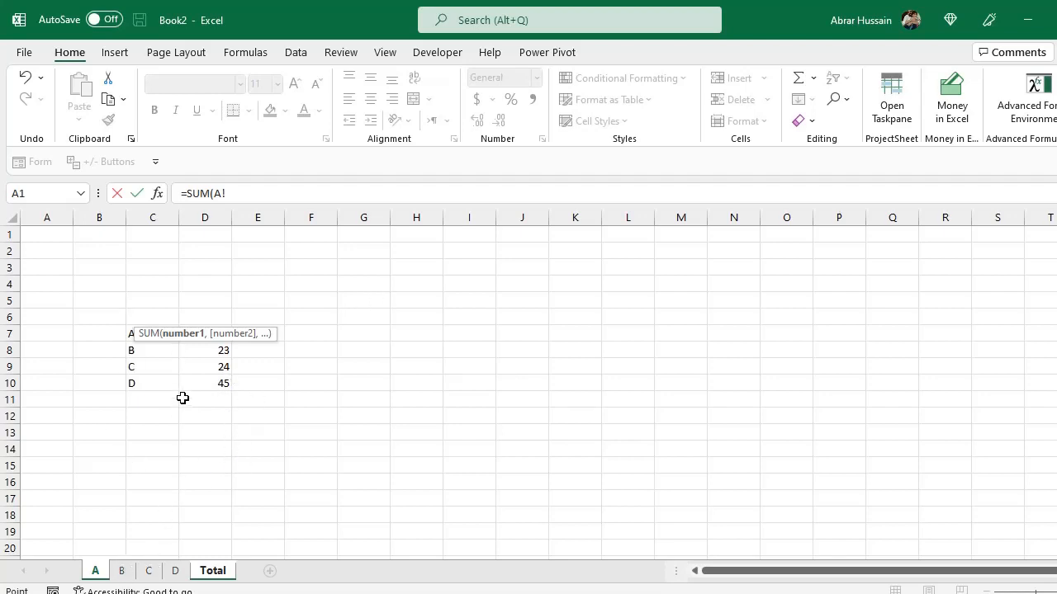
# Complete the 3D SUM in C6 of the Total sheet so it adds D2:D19 across sheets A through D.
pyautogui.moveTo(215, 253); pyautogui.dragTo(216, 533)
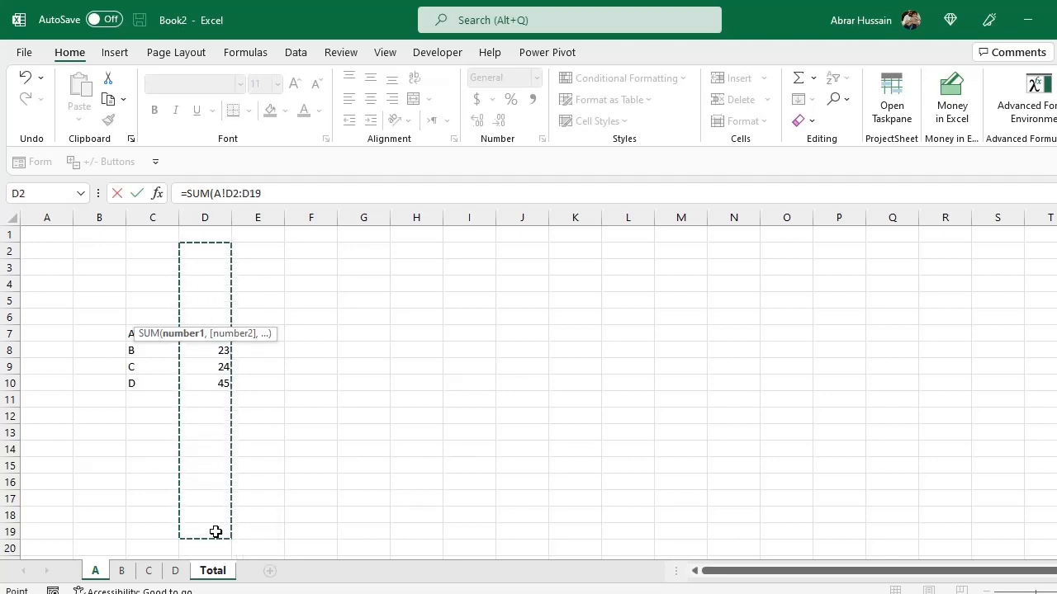
pyautogui.keyDown('shift'); pyautogui.click(175, 570); pyautogui.keyUp('shift')
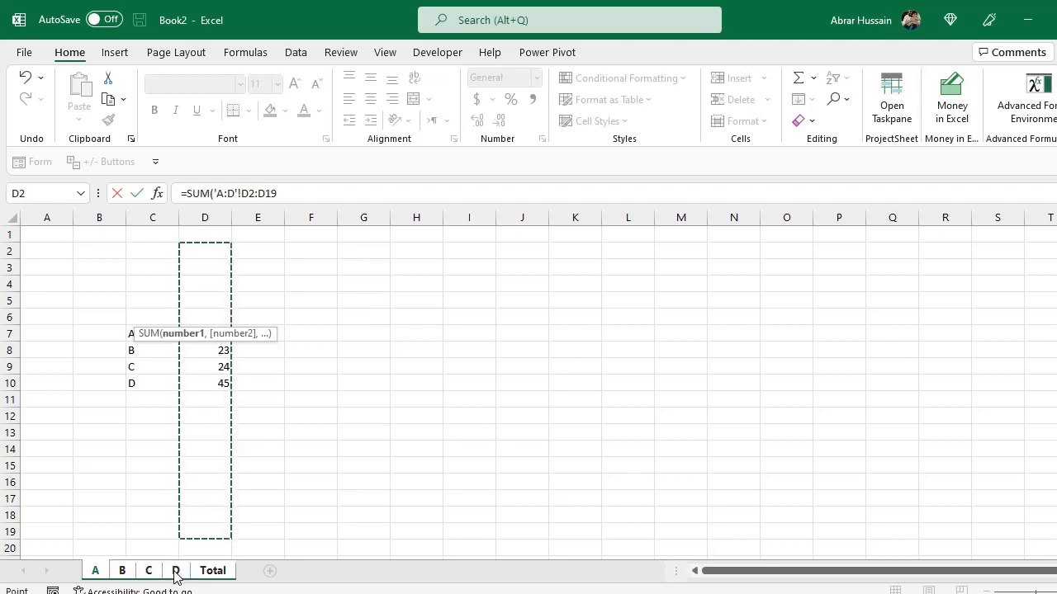
pyautogui.press('Return')
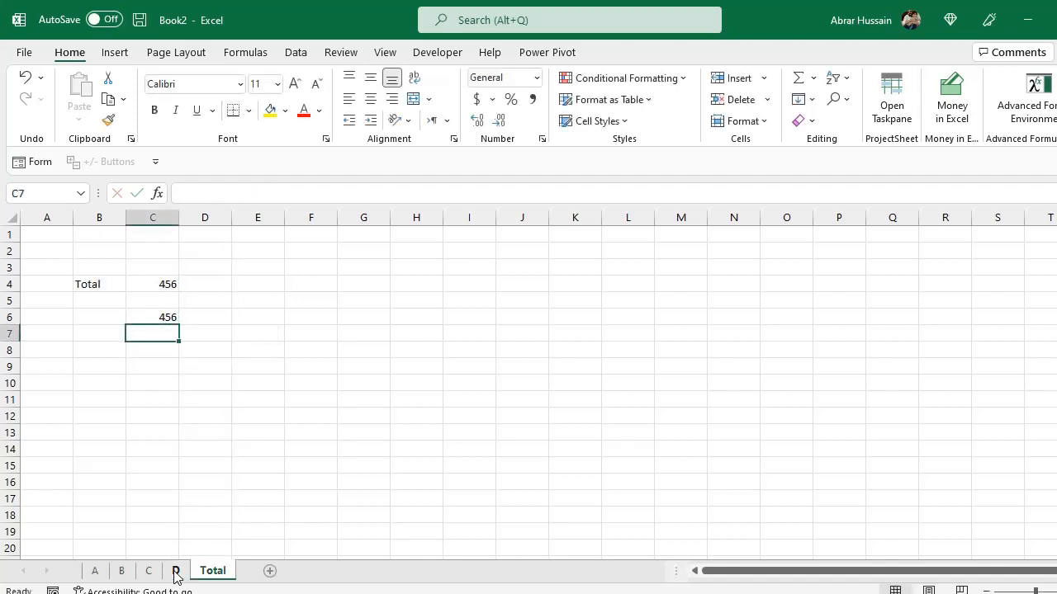
# Inspect the 3D SUM formula in C6 and browse sheets A and D before returning to Total.
pyautogui.press('Up')
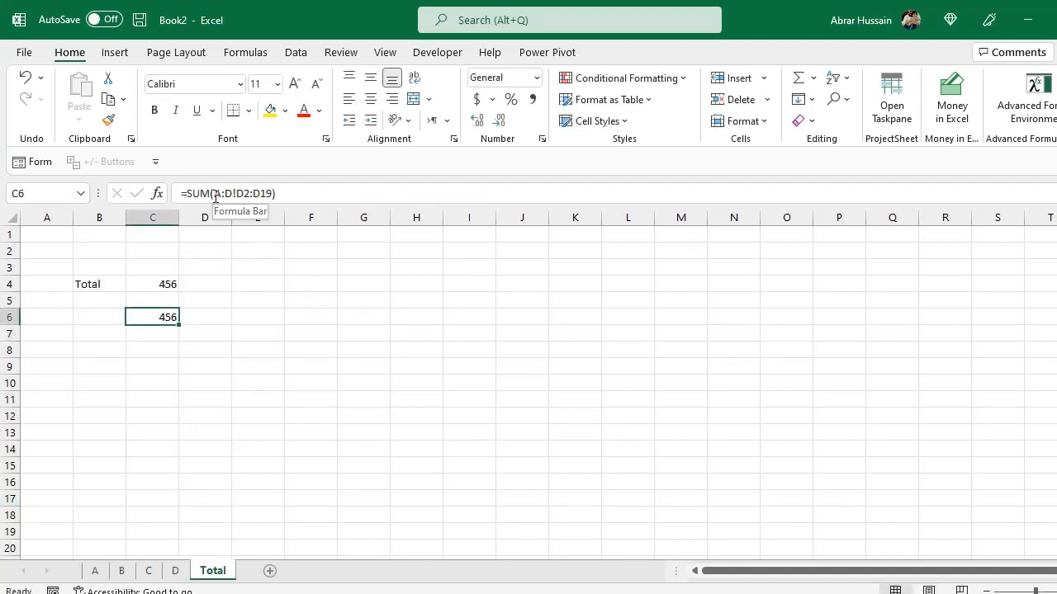
pyautogui.click(96, 572)
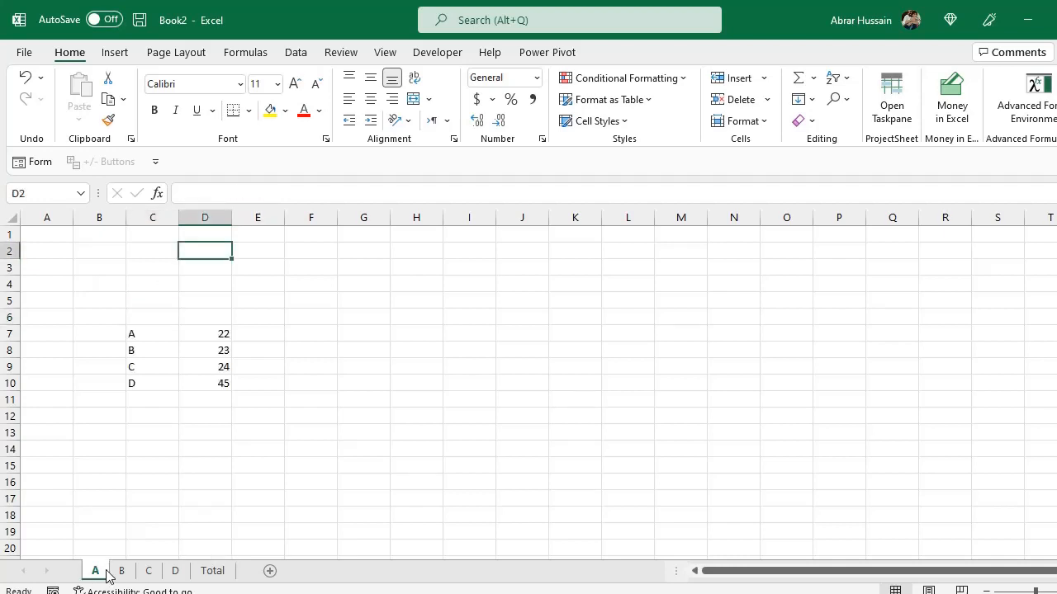
pyautogui.click(175, 572)
pyautogui.click(213, 572)
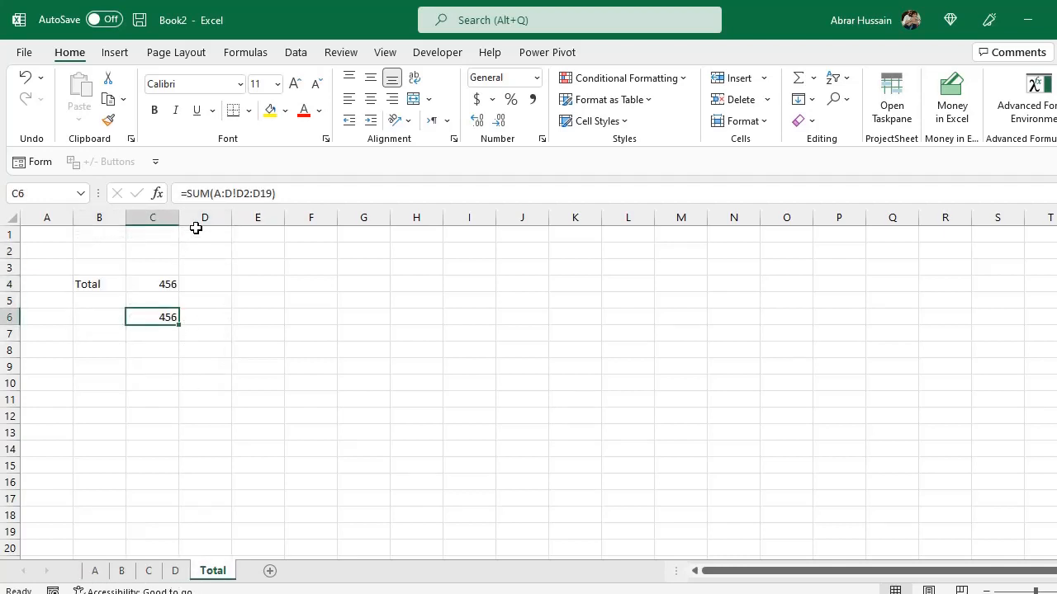
pyautogui.moveTo(237, 193); pyautogui.dragTo(245, 193)
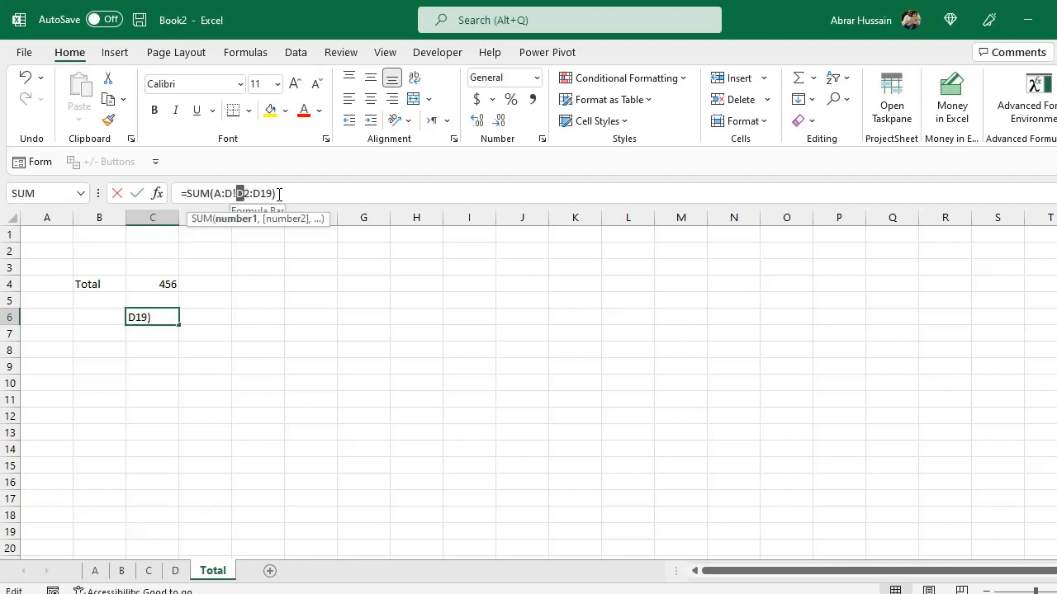
pyautogui.click(96, 572)
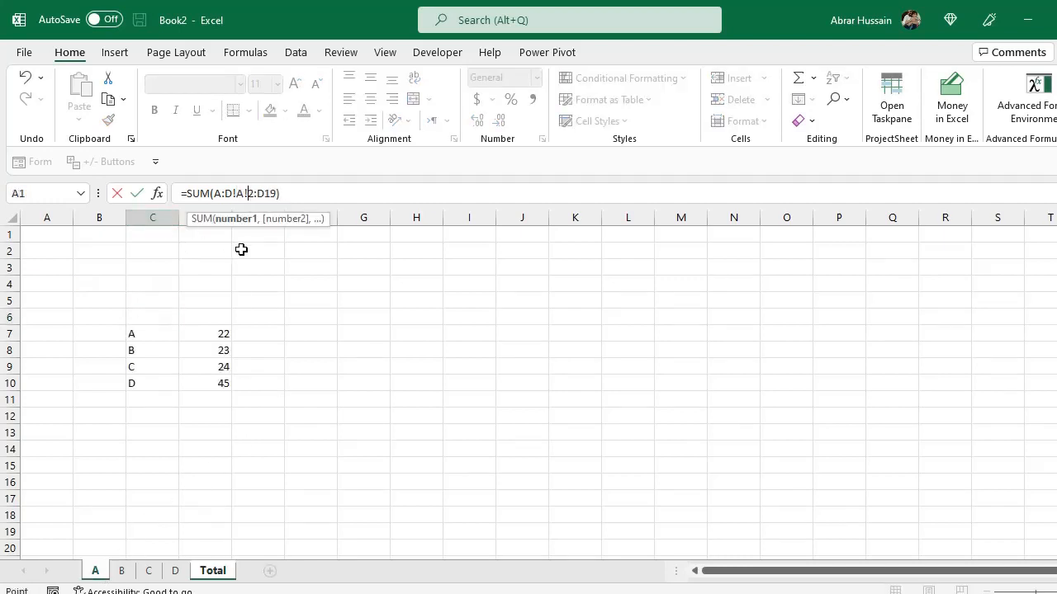
pyautogui.click(214, 268)
pyautogui.press('Escape')
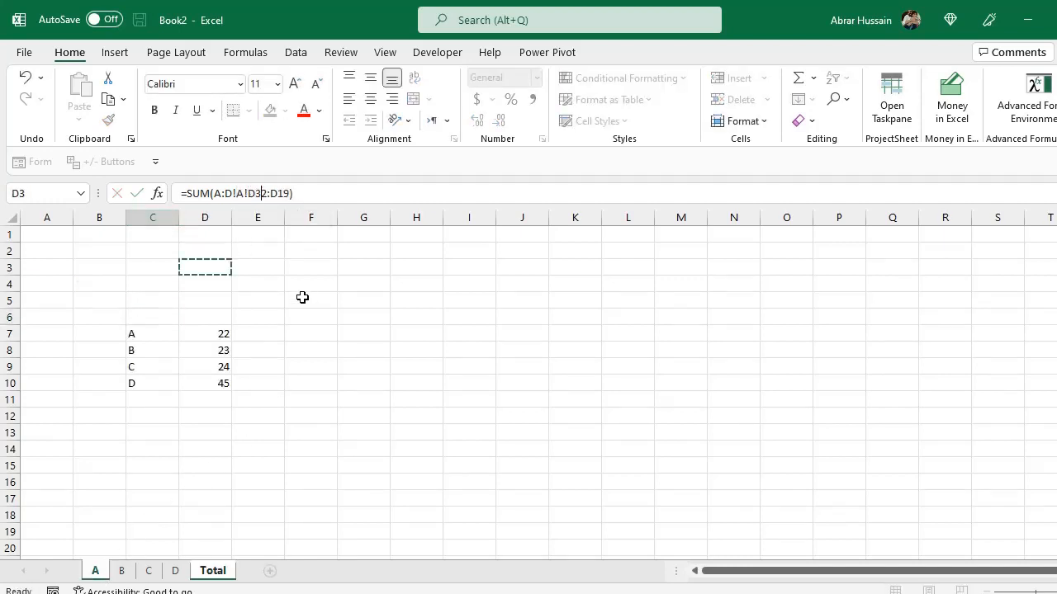
# Check the values in D2:D16 on sheet A, then return to the Total sheet.
pyautogui.click(96, 570)
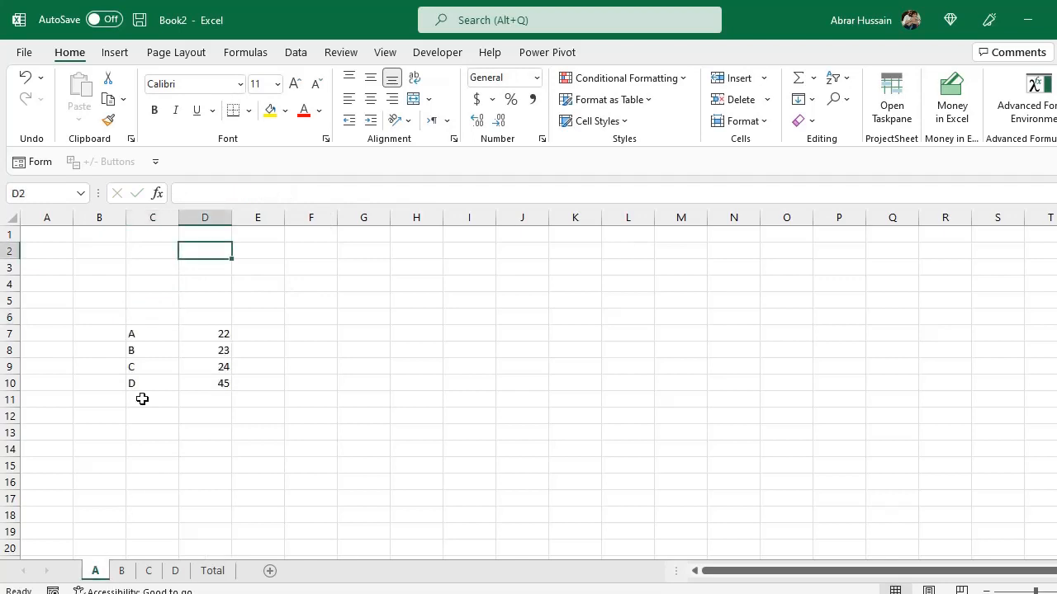
pyautogui.click(207, 218)
pyautogui.moveTo(209, 247); pyautogui.dragTo(208, 483)
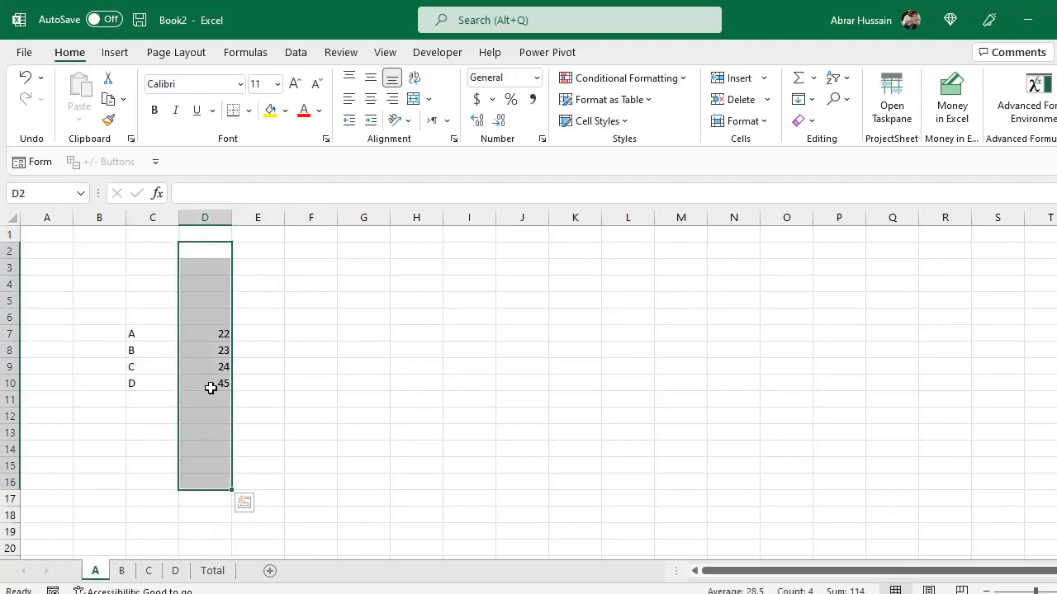
pyautogui.click(210, 572)
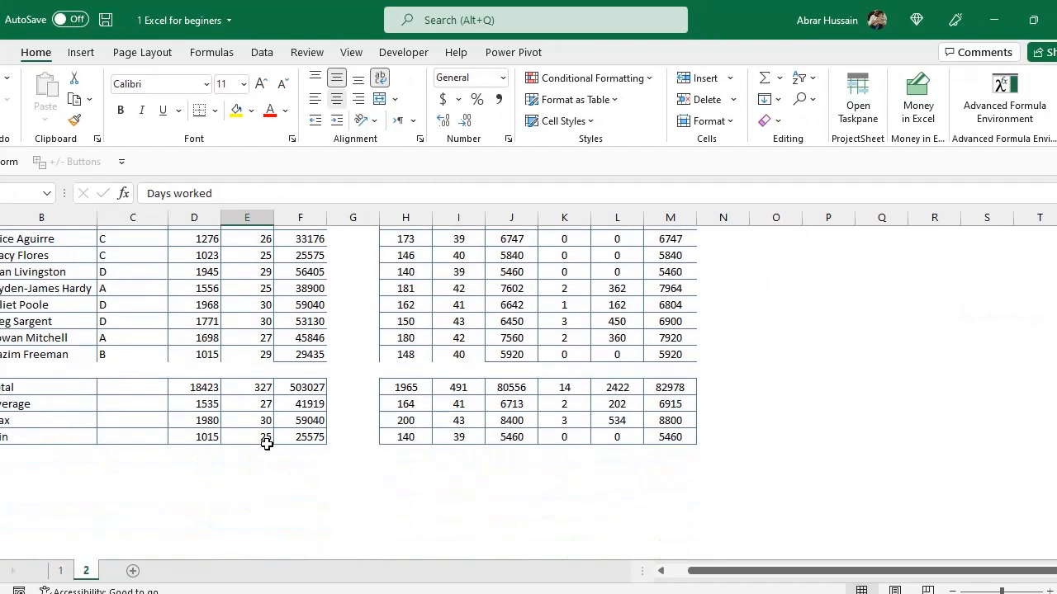
# In the employee workbook's sheet 2, enter the headings SUMIFs, COUNIFs and AVERAGEIFS in C24:C26.
pyautogui.scroll(-2, 267, 442)
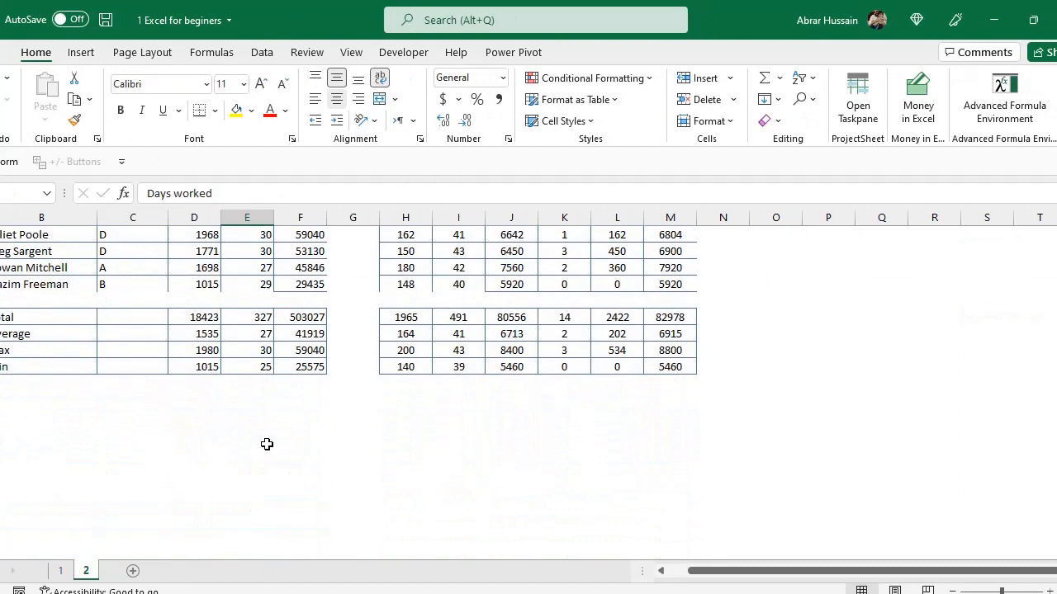
pyautogui.click(143, 415)
pyautogui.write('SUMI')
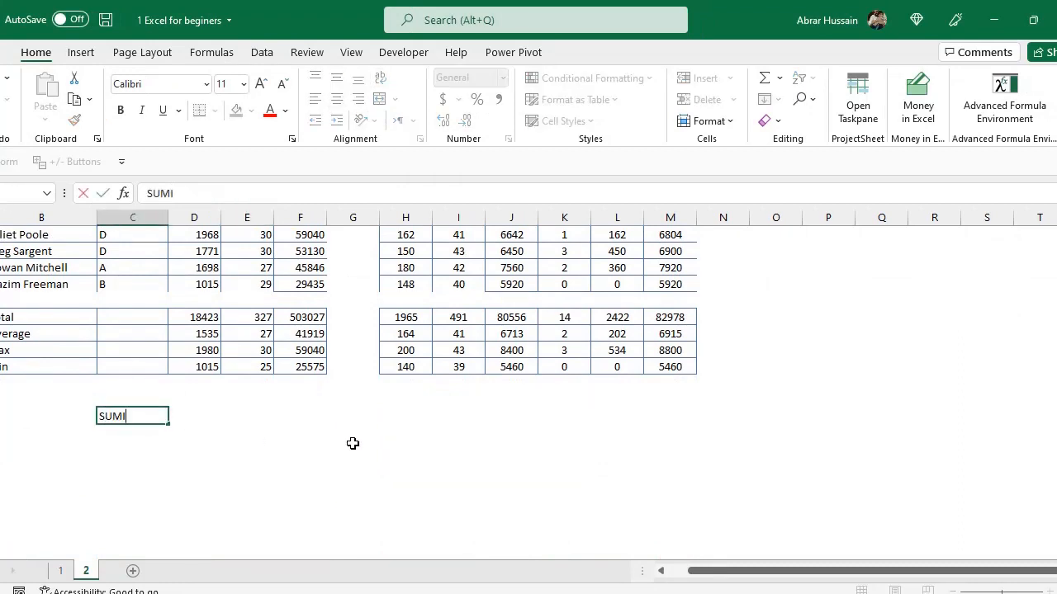
pyautogui.write('Fs')
pyautogui.press('Return')
pyautogui.write('COUNIFs')
pyautogui.press('Return')
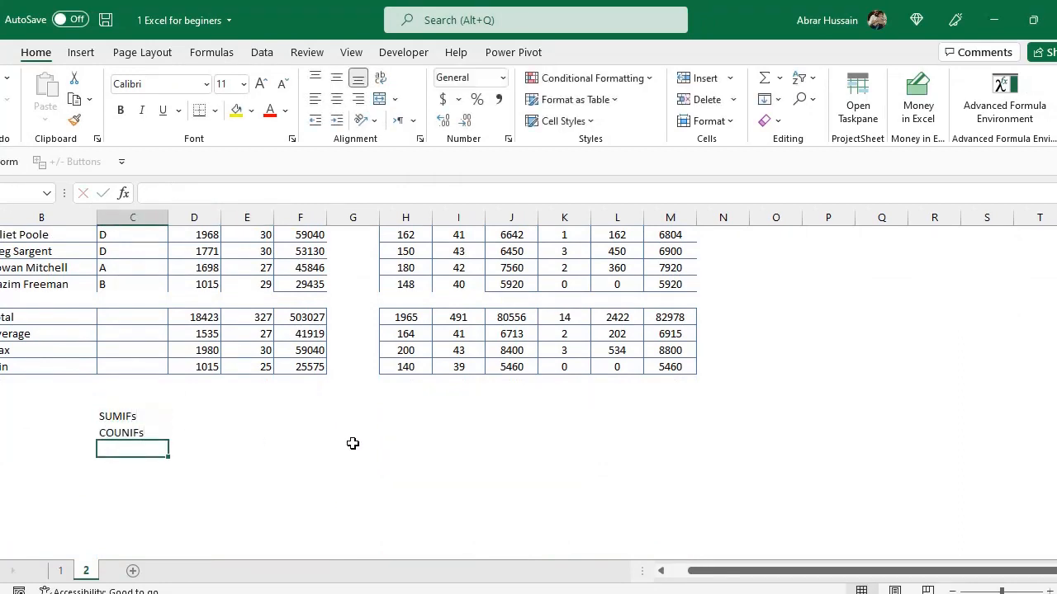
pyautogui.write('AVERAGEOFS')
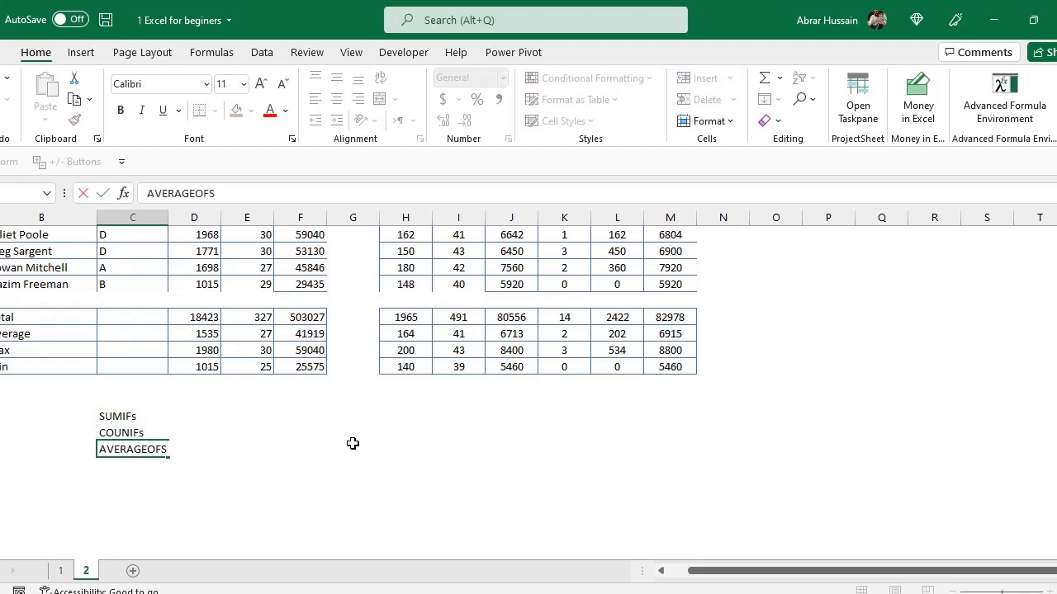
pyautogui.press('BackSpace')
pyautogui.press('BackSpace')
pyautogui.press('BackSpace')
pyautogui.write('IFS')
pyautogui.press('Return')
# Place the SUMIFs, COUNIFs and AVERAGEIFS headings across row 24 in C24:E24.
pyautogui.press('Up')
pyautogui.press('Up')
pyautogui.press('Up')
pyautogui.press('Up')
pyautogui.press('Right')
pyautogui.press('Down')
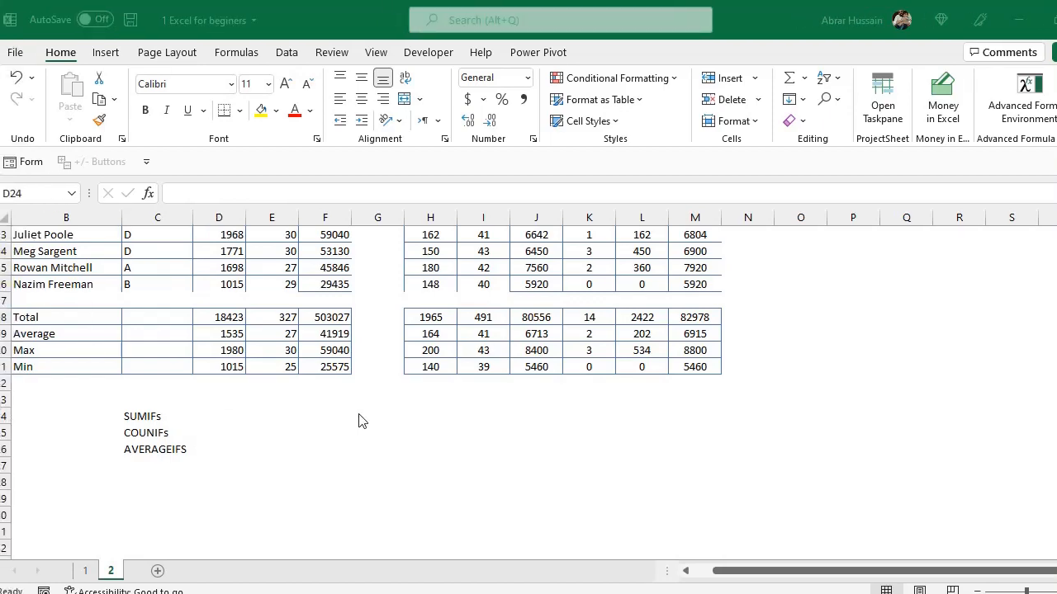
pyautogui.scroll(1, 361, 421)
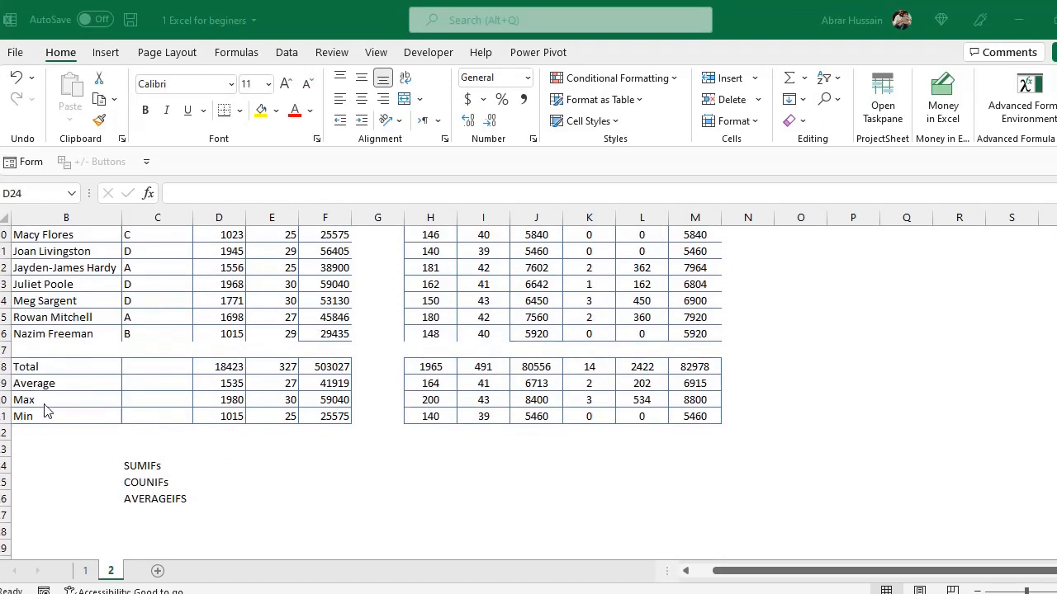
pyautogui.scroll(3, 252, 478)
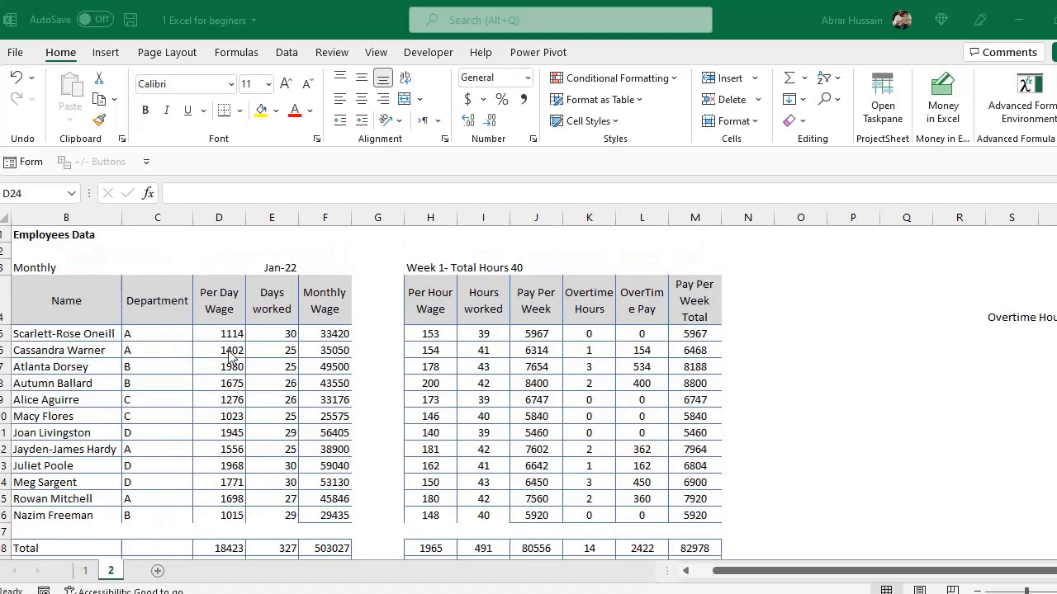
pyautogui.scroll(-1, 231, 355)
pyautogui.scroll(-2, 231, 355)
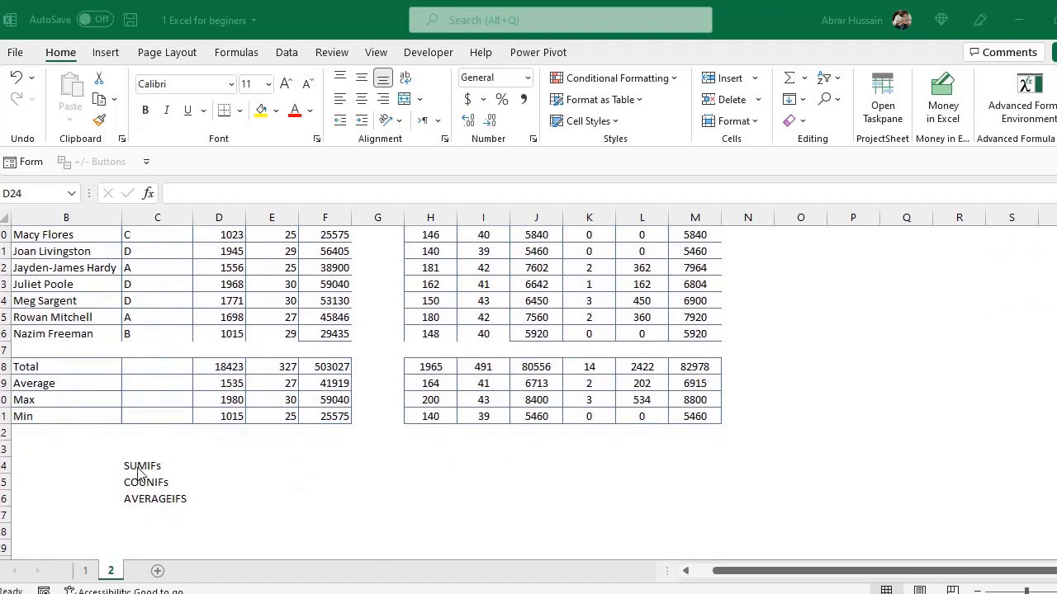
pyautogui.click(145, 466)
pyautogui.click(218, 465)
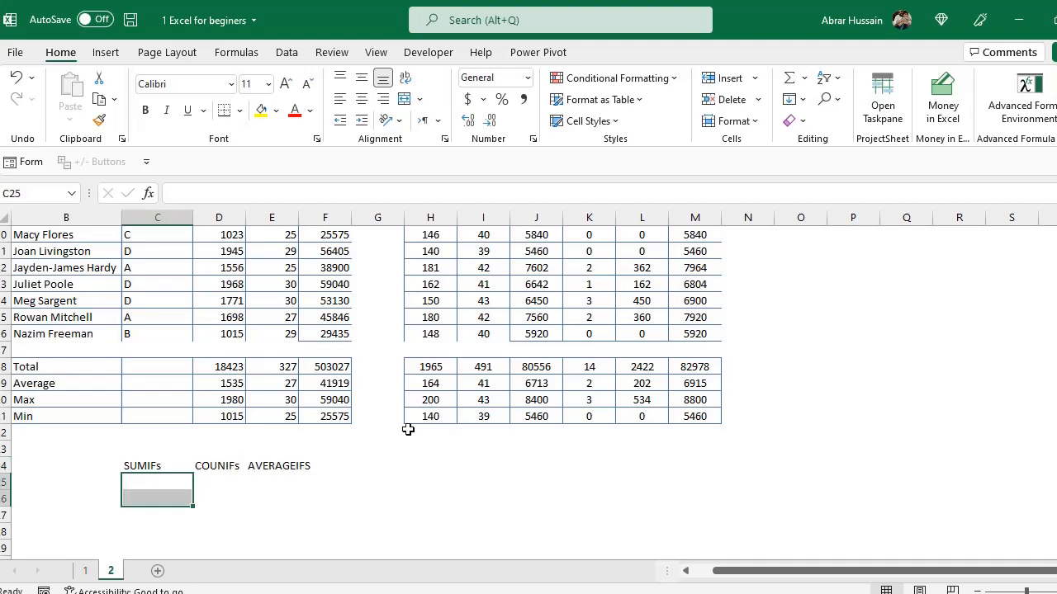
pyautogui.scroll(2, 331, 400)
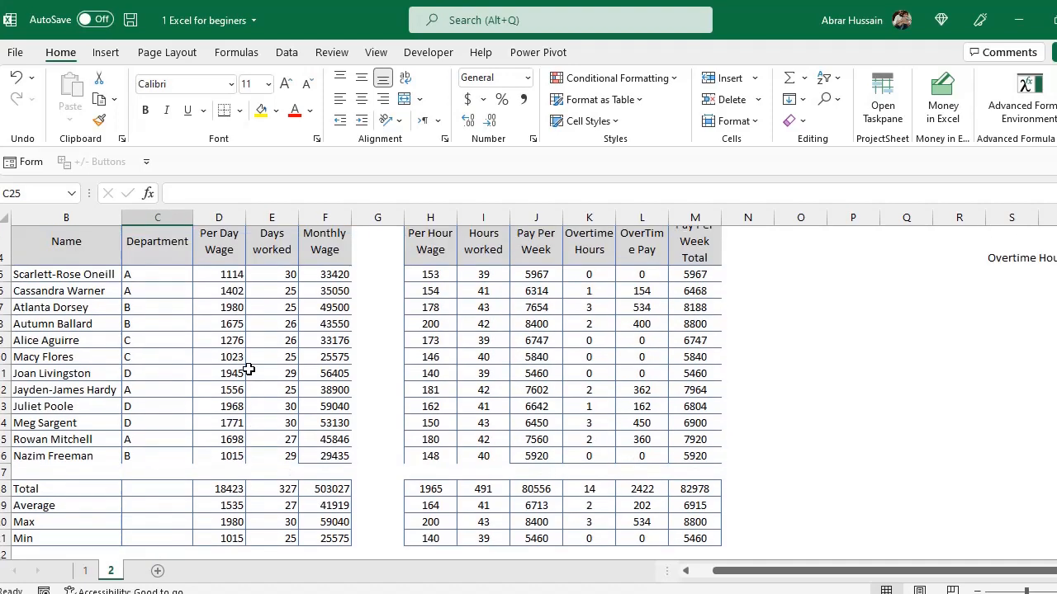
pyautogui.moveTo(152, 286); pyautogui.dragTo(137, 461)
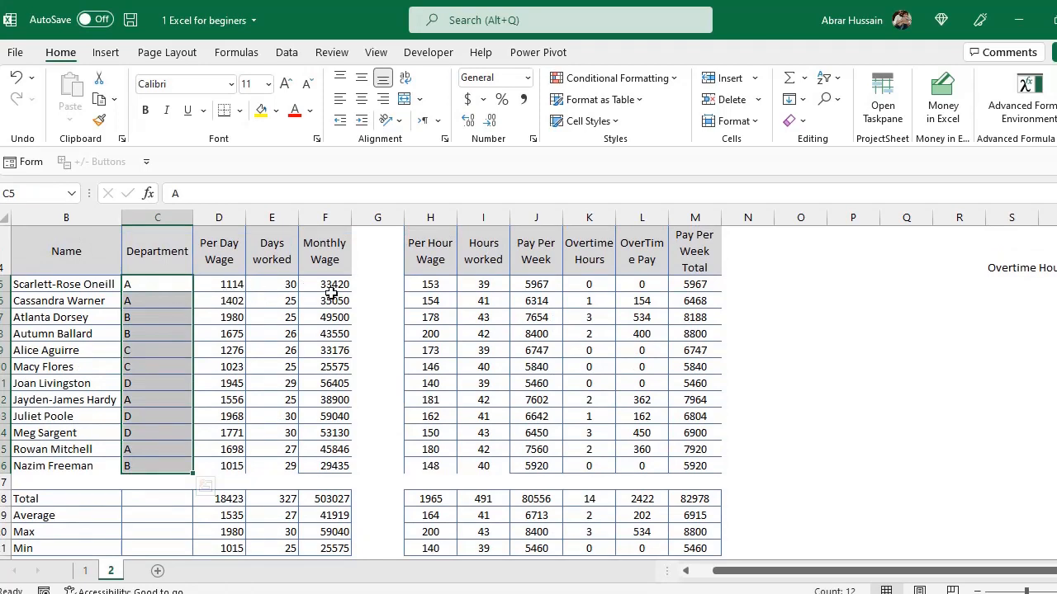
pyautogui.scroll(-2, 330, 294)
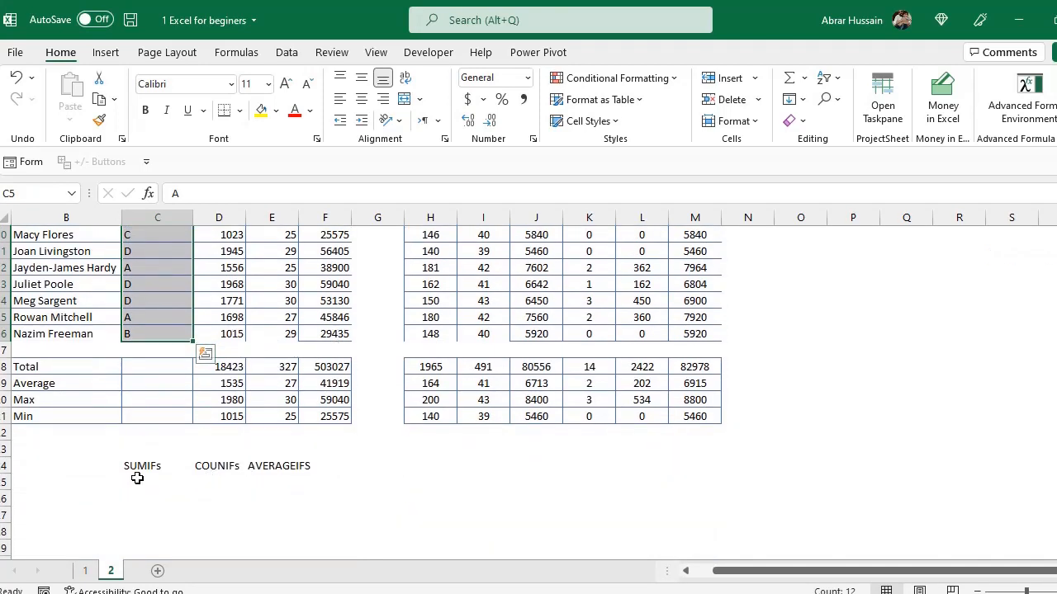
# Enter the department criteria A, B, C and D in C25:C28 under the SUMIFs heading.
pyautogui.click(137, 479)
pyautogui.click(207, 479)
pyautogui.click(298, 479)
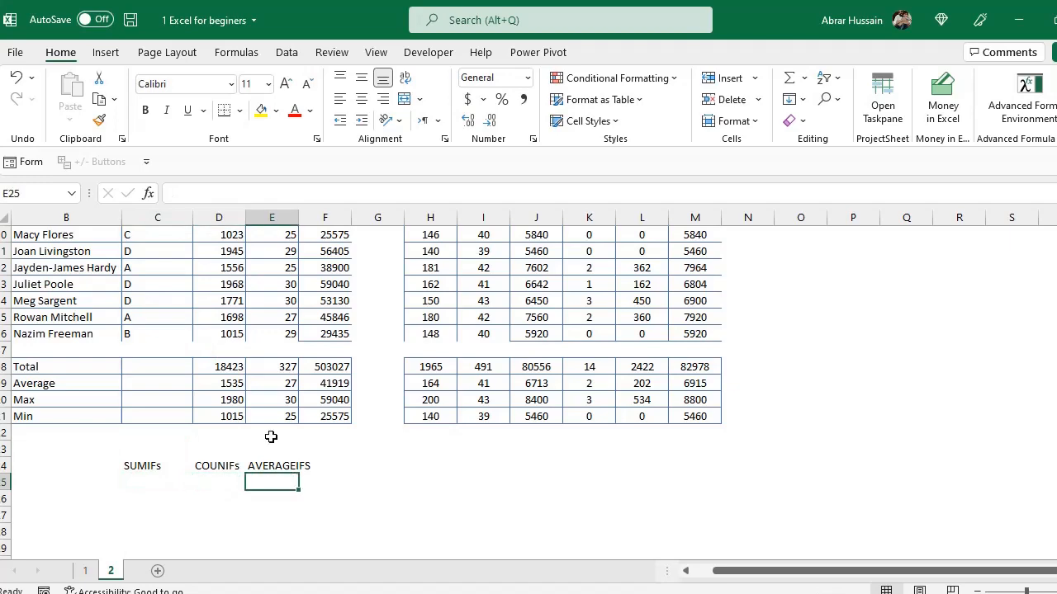
pyautogui.scroll(3, 272, 436)
pyautogui.click(142, 334)
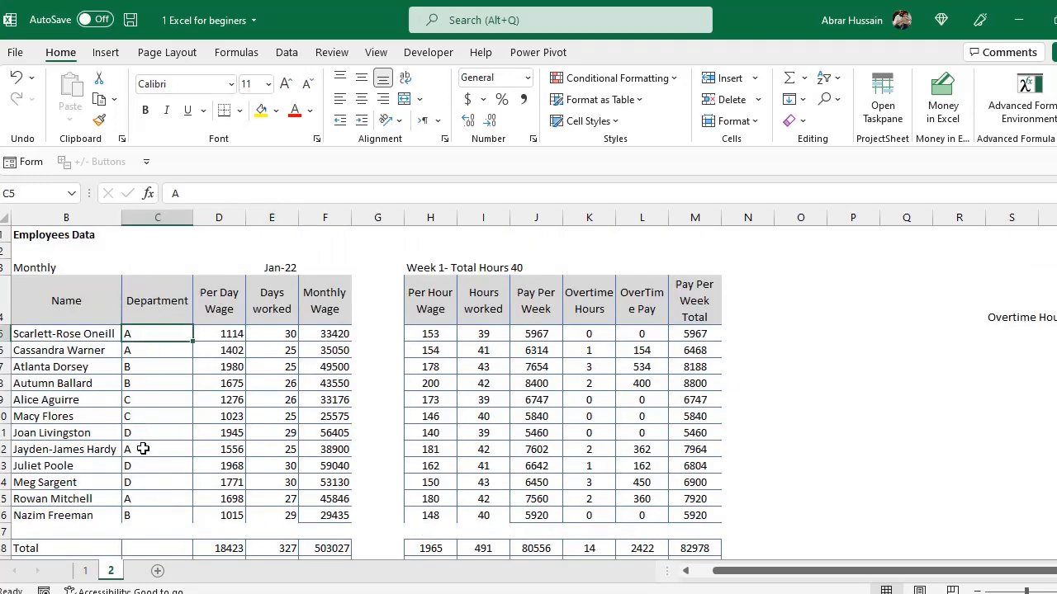
pyautogui.moveTo(139, 335); pyautogui.dragTo(136, 515)
pyautogui.scroll(-4, 158, 430)
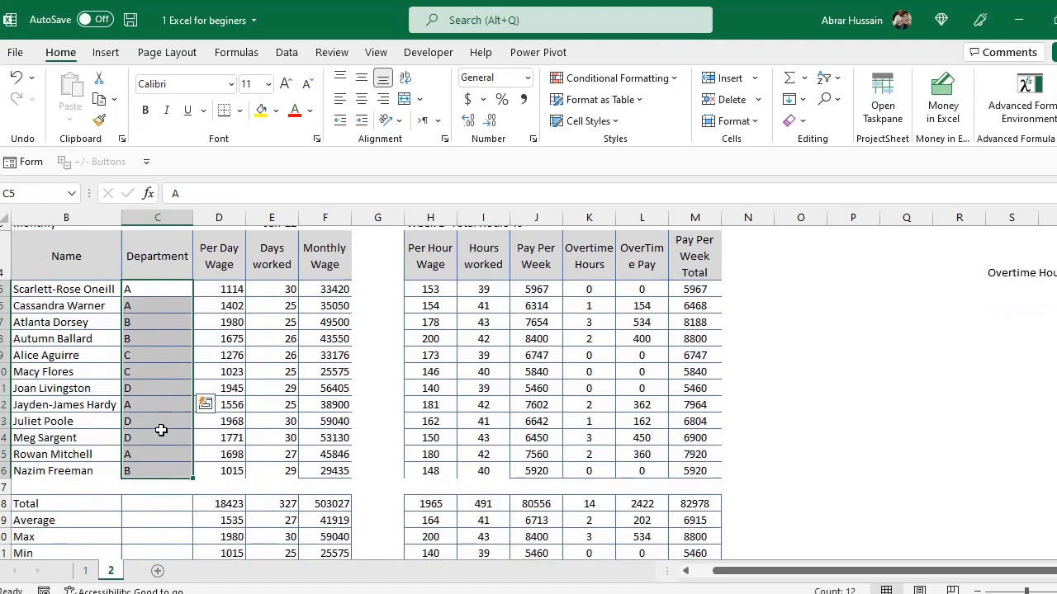
pyautogui.click(157, 433)
pyautogui.write('A')
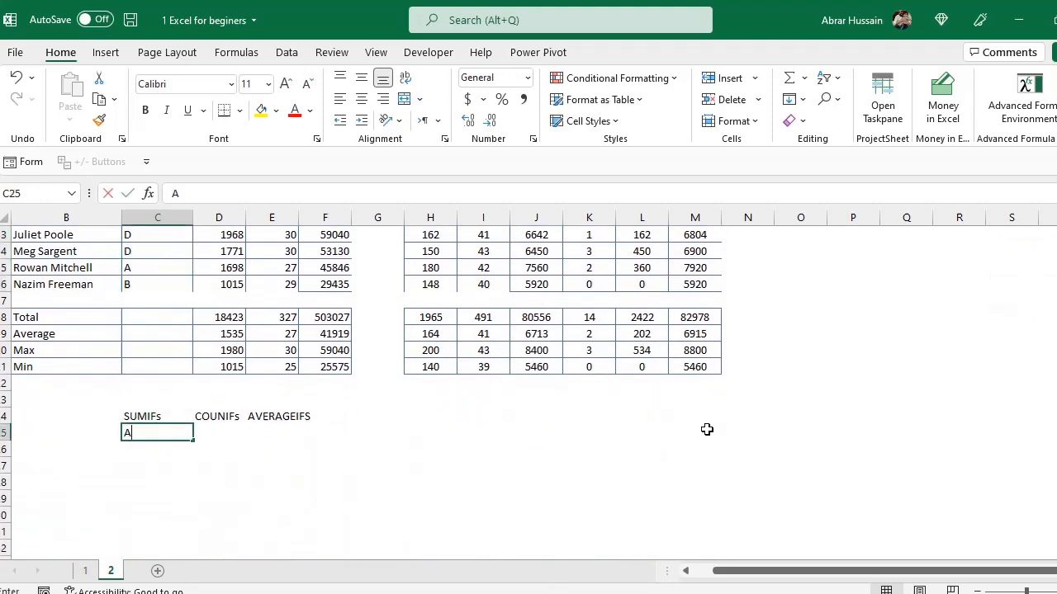
pyautogui.press('Return')
pyautogui.write('B')
pyautogui.press('Return')
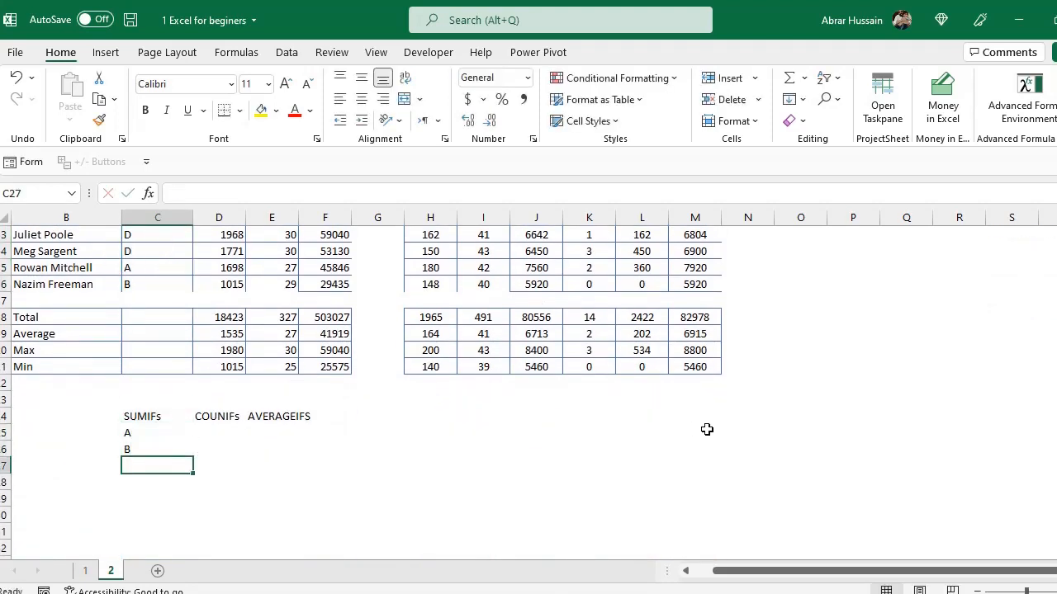
pyautogui.write('C')
pyautogui.press('Return')
pyautogui.write('D')
pyautogui.press('Return')
# Copy the department letters from C25:C28 into B25:B28.
pyautogui.press('Up')
pyautogui.press('Up')
pyautogui.press('Up')
pyautogui.press('Up')
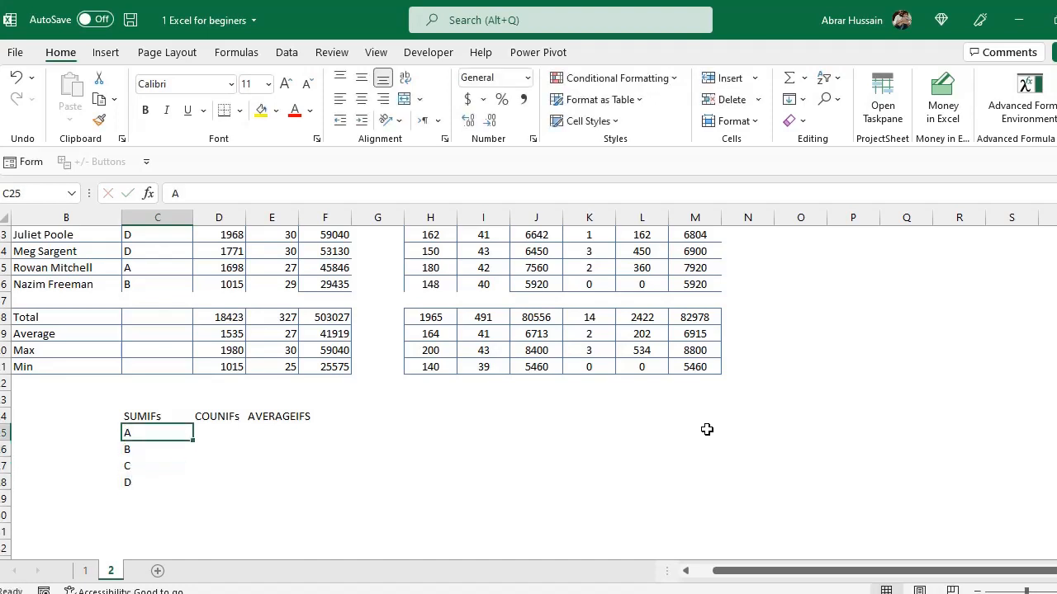
pyautogui.hotkey('shift', 'Down')
pyautogui.hotkey('shift', 'Down')
pyautogui.hotkey('shift', 'Down')
pyautogui.hotkey('ctrl', 'c')
pyautogui.press('Left')
pyautogui.hotkey('ctrl', 'v')
pyautogui.press('Right')
# Begin a SUMIFS formula in C25 using the Monthly Wage cells F5:F16 as the sum range.
pyautogui.write('=SUM')
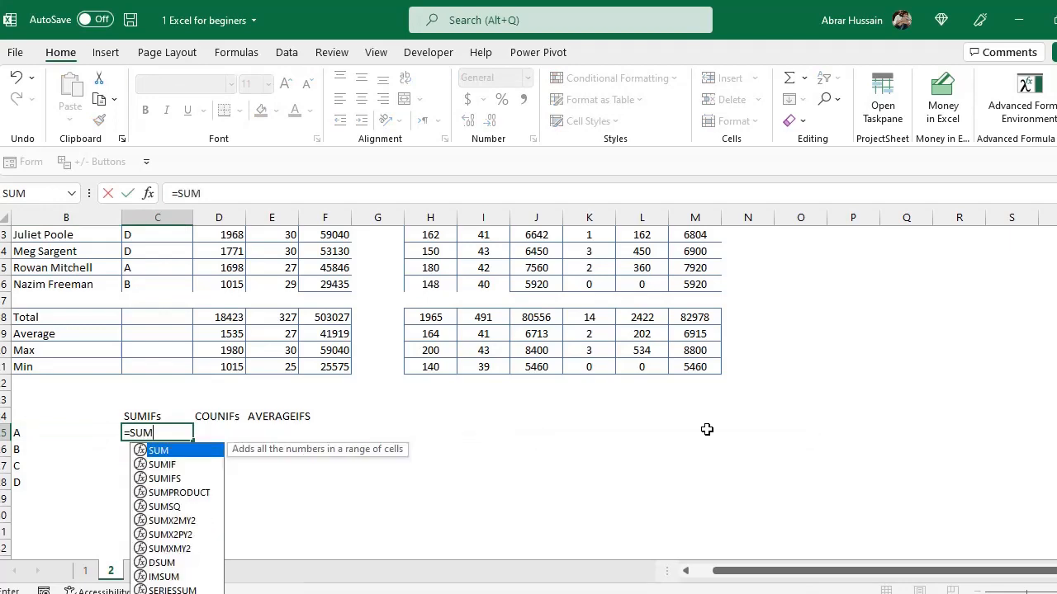
pyautogui.write('IFs(')
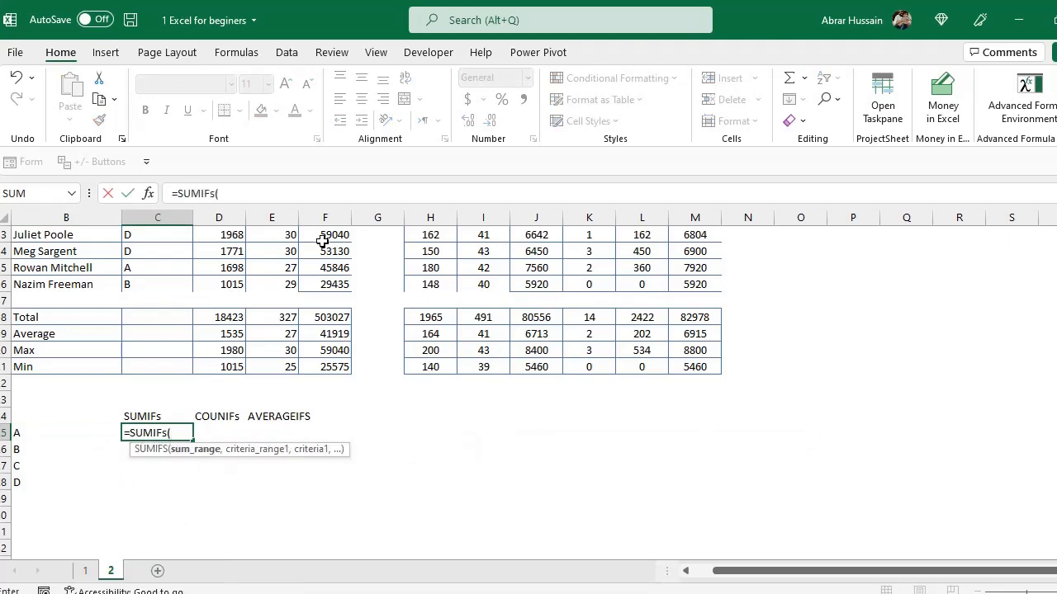
pyautogui.scroll(4, 322, 241)
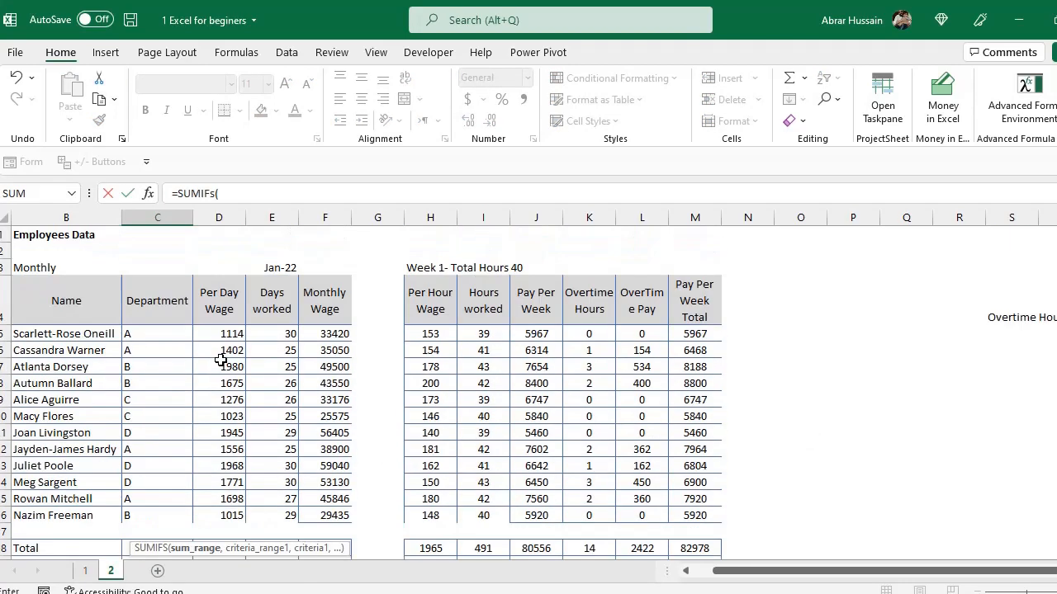
pyautogui.click(323, 333)
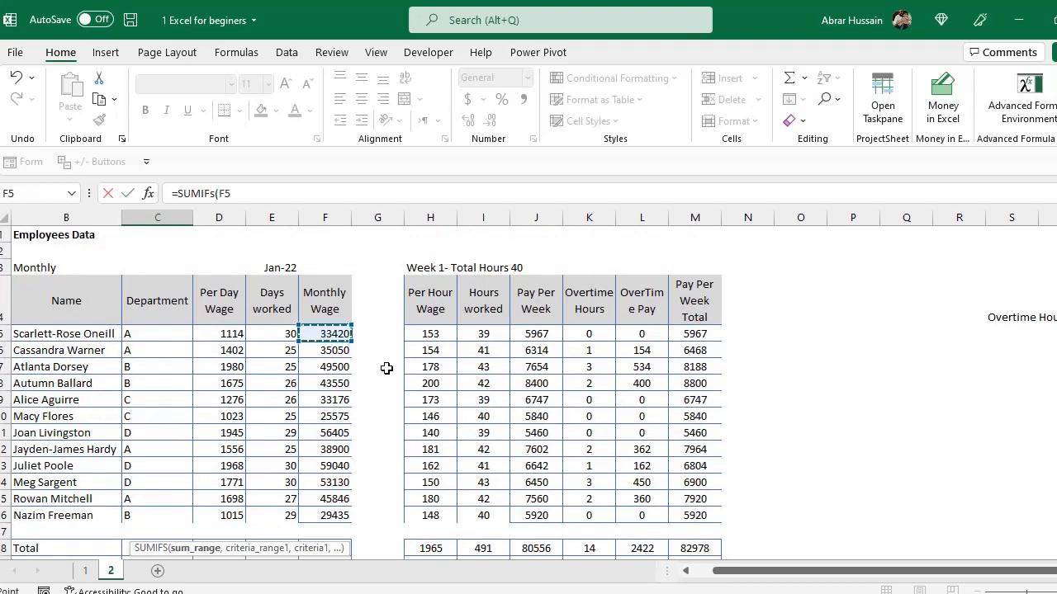
pyautogui.scroll(-3, 386, 368)
pyautogui.keyDown('shift'); pyautogui.click(331, 381); pyautogui.keyUp('shift')
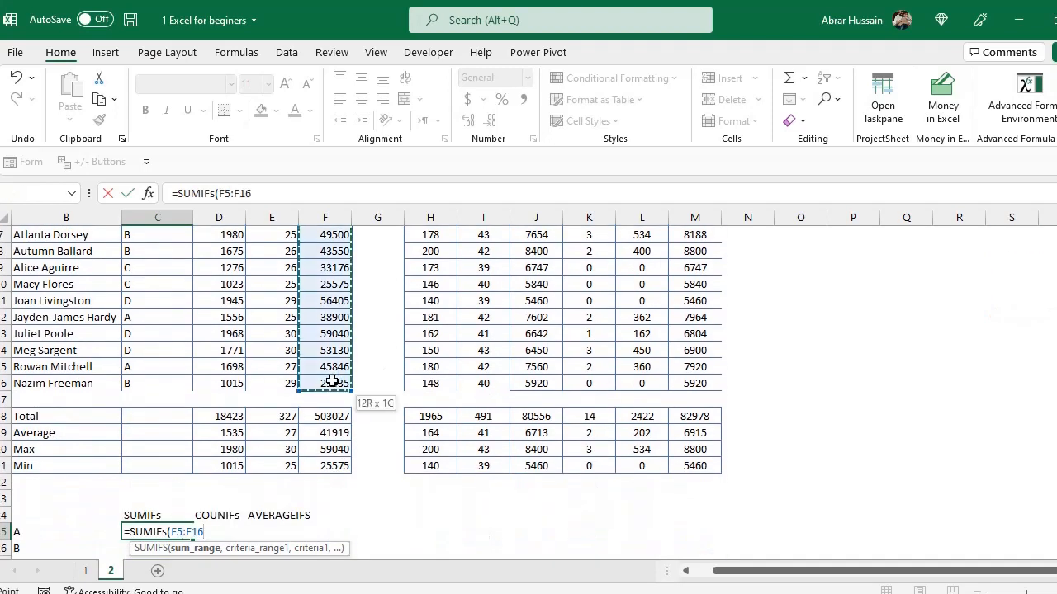
pyautogui.write(',')
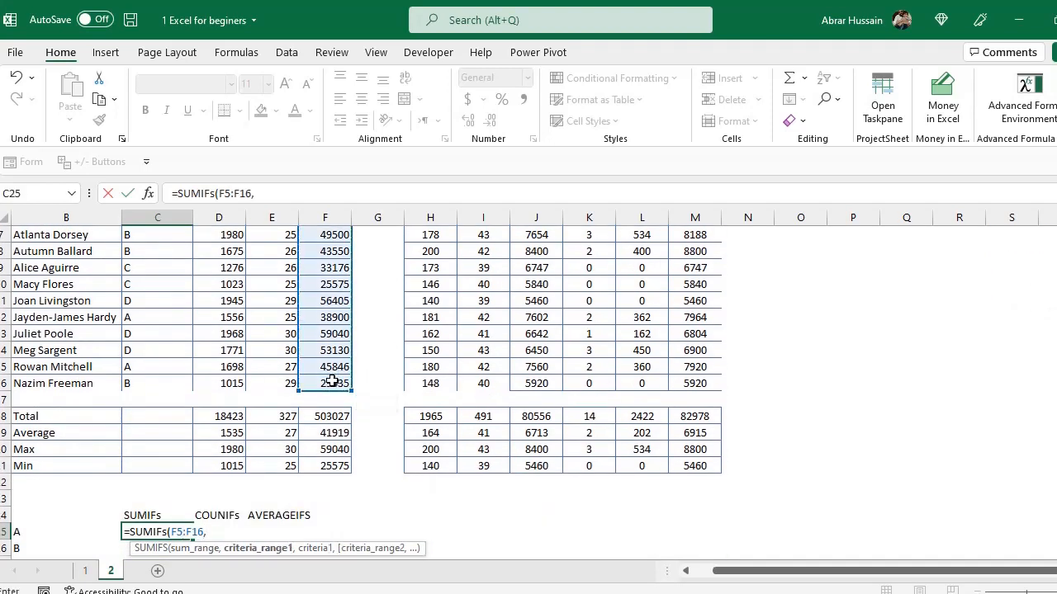
pyautogui.scroll(-2, 338, 405)
pyautogui.press('BackSpace')
pyautogui.press('Left')
pyautogui.press('Left')
pyautogui.press('Left')
pyautogui.press('Left')
pyautogui.press('Left')
pyautogui.press('Left')
pyautogui.press('Left')
pyautogui.press('BackSpace')
pyautogui.press('End')
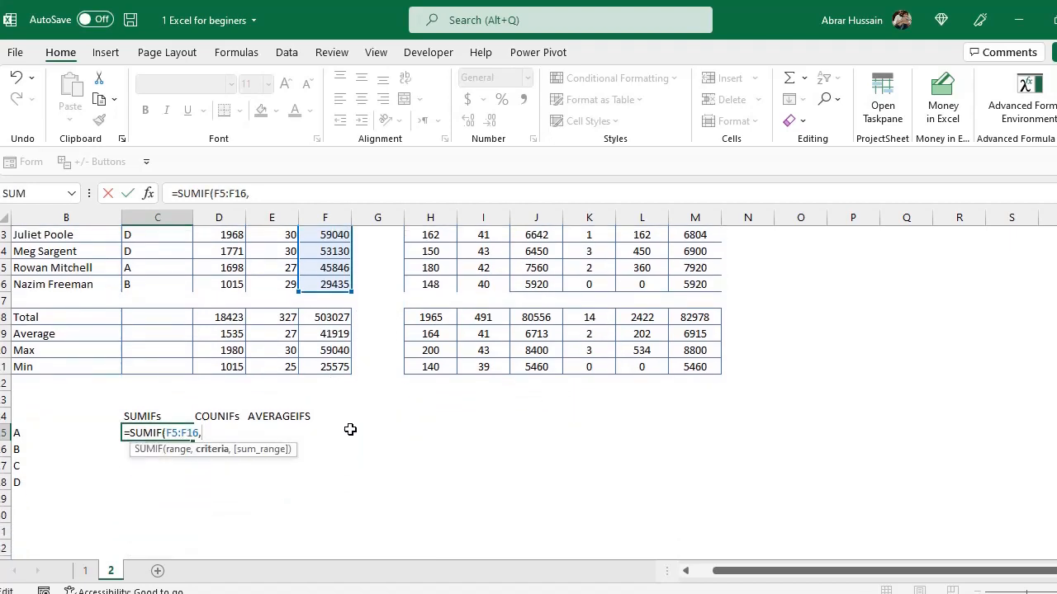
# Add the Department range C5:C16 and criterion B25, completing =SUMIFS(F5:F16,C5:C16,B25) in C25.
pyautogui.scroll(4, 156, 317)
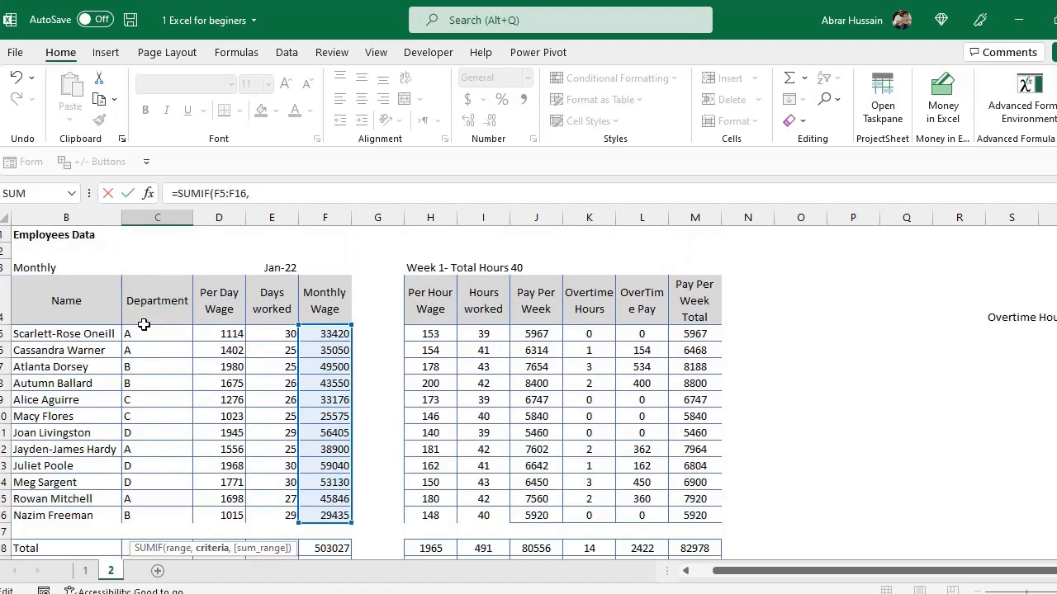
pyautogui.moveTo(137, 332); pyautogui.dragTo(149, 516)
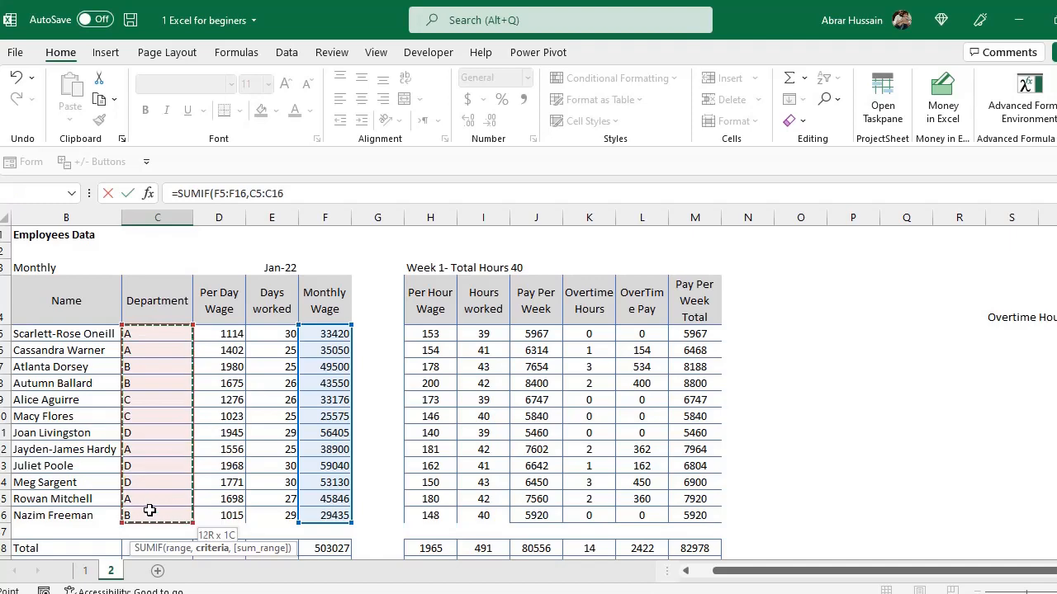
pyautogui.scroll(-4, 489, 455)
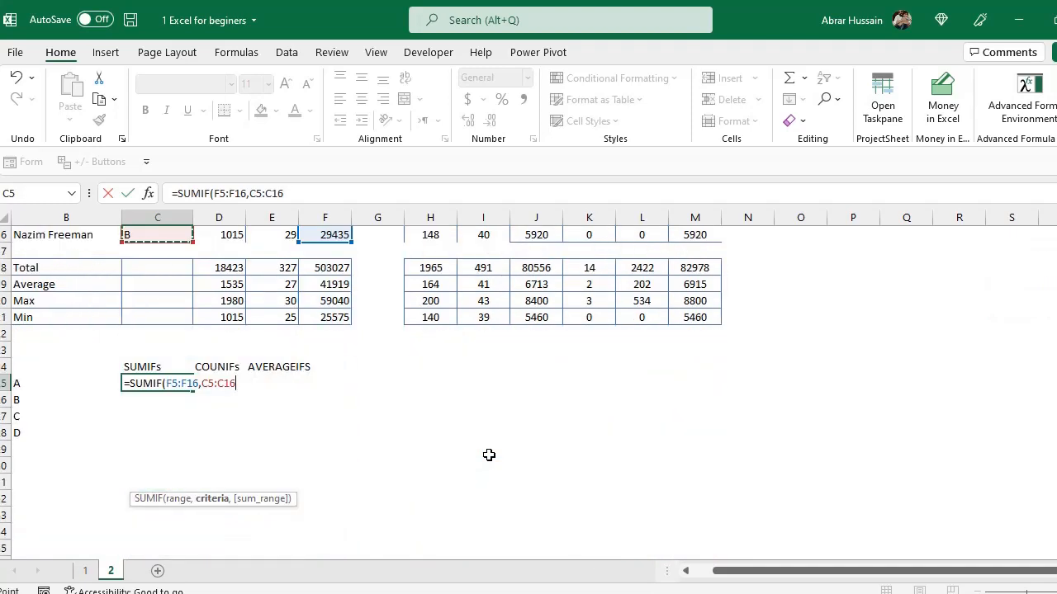
pyautogui.write(',')
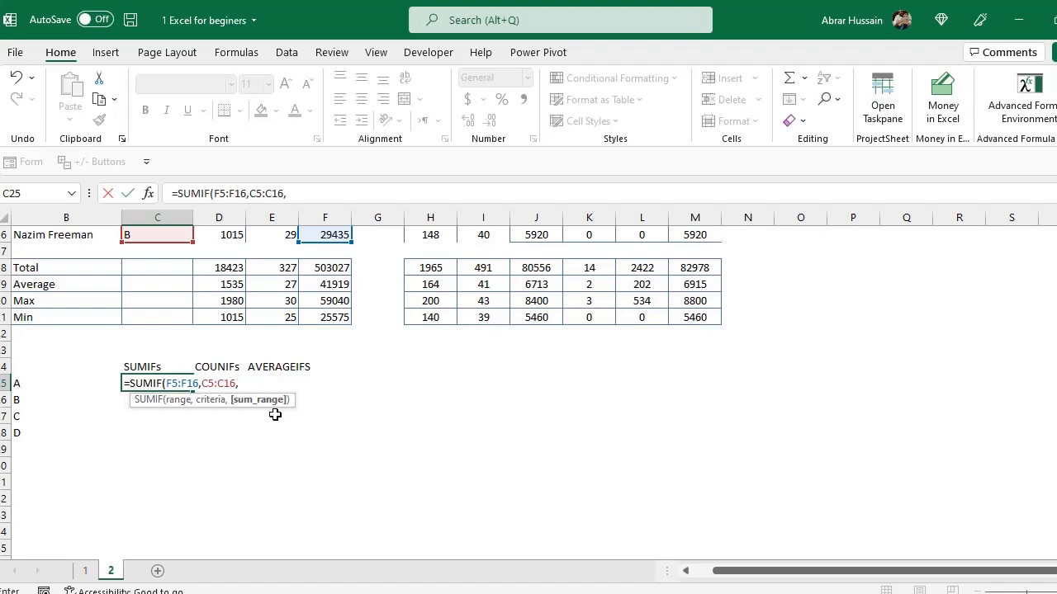
pyautogui.click(31, 384)
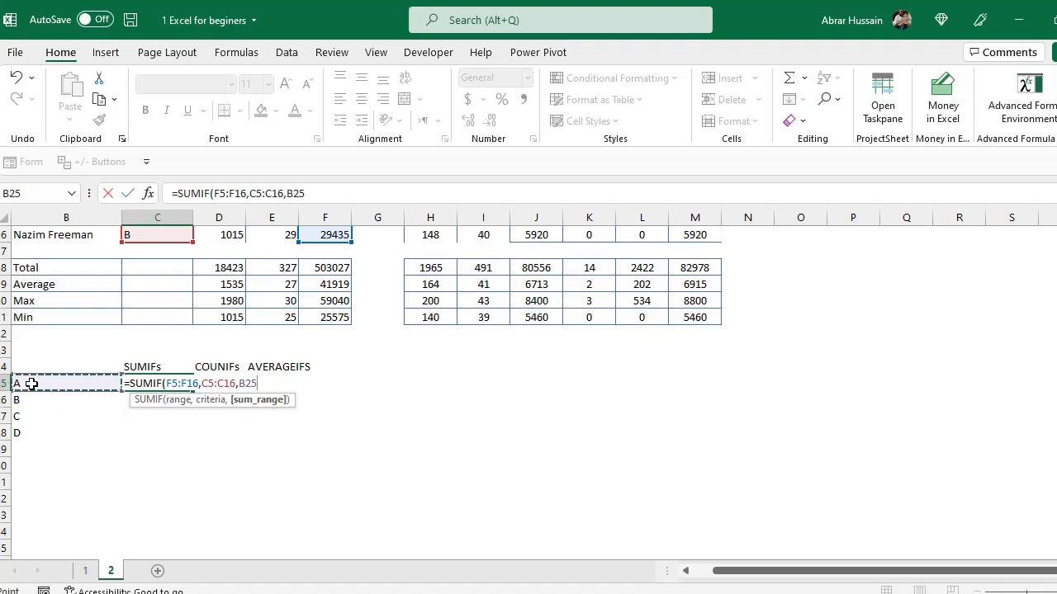
pyautogui.click(163, 384)
pyautogui.write('s')
pyautogui.click(267, 383)
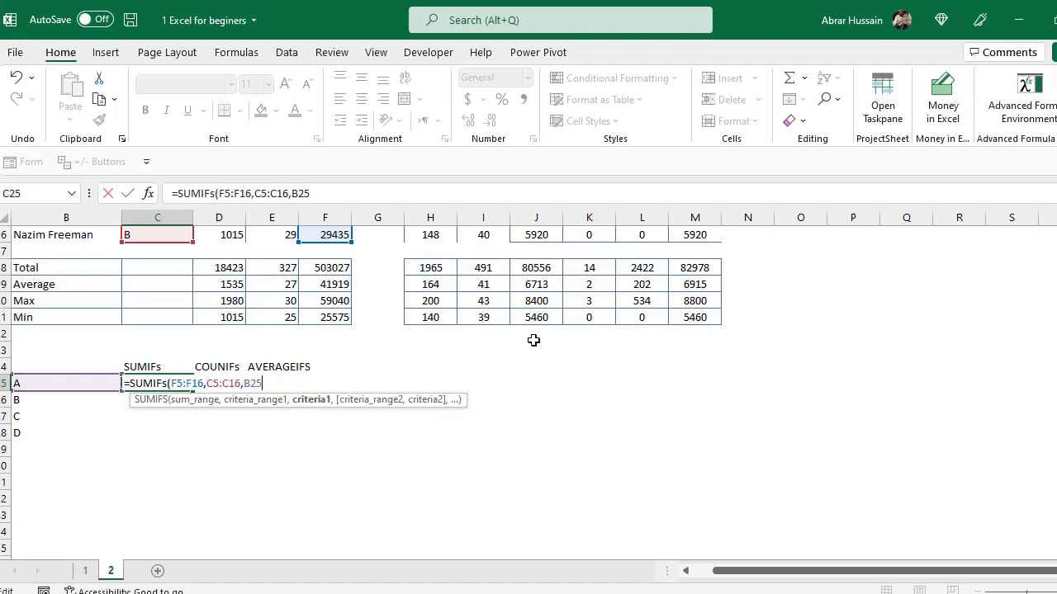
pyautogui.write(')')
pyautogui.press('Return')
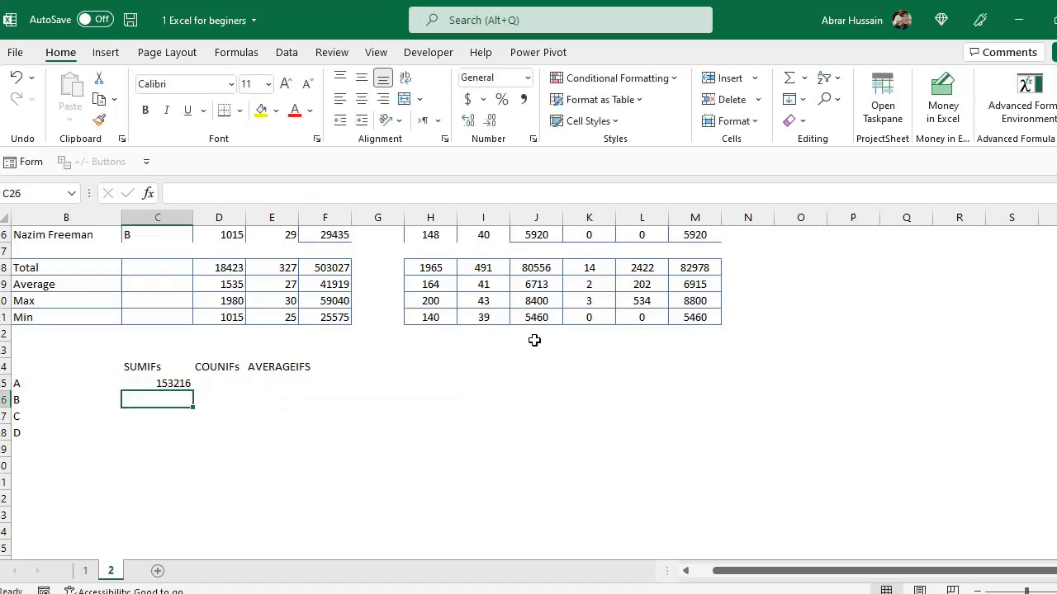
# Review the SUMIFS formula in C25 against the department entries in the employee table.
pyautogui.press('Up')
pyautogui.press('F2')
pyautogui.press('Escape')
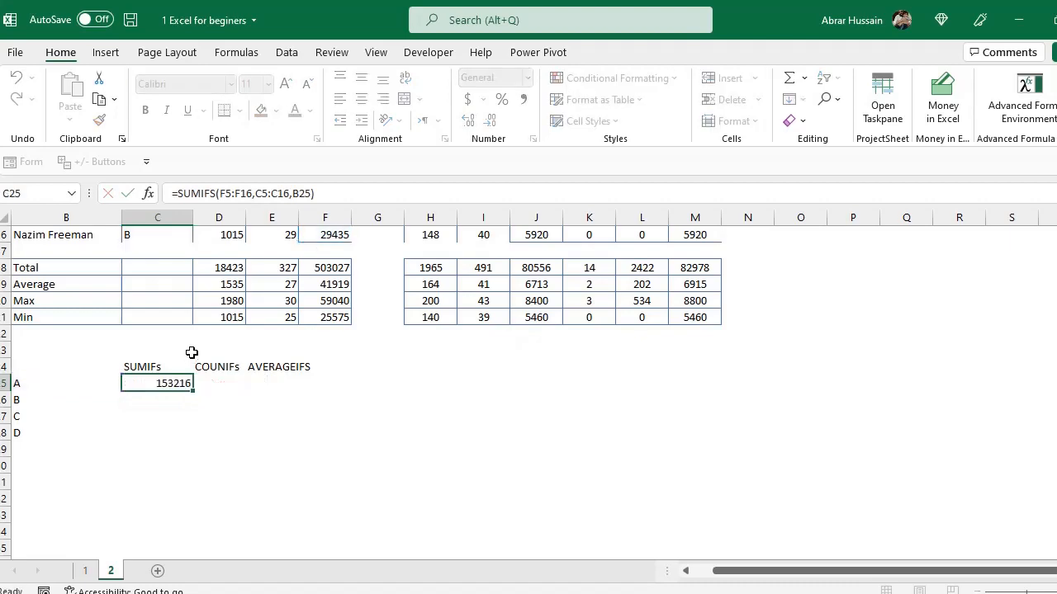
pyautogui.scroll(5, 190, 349)
pyautogui.moveTo(149, 333); pyautogui.dragTo(146, 350)
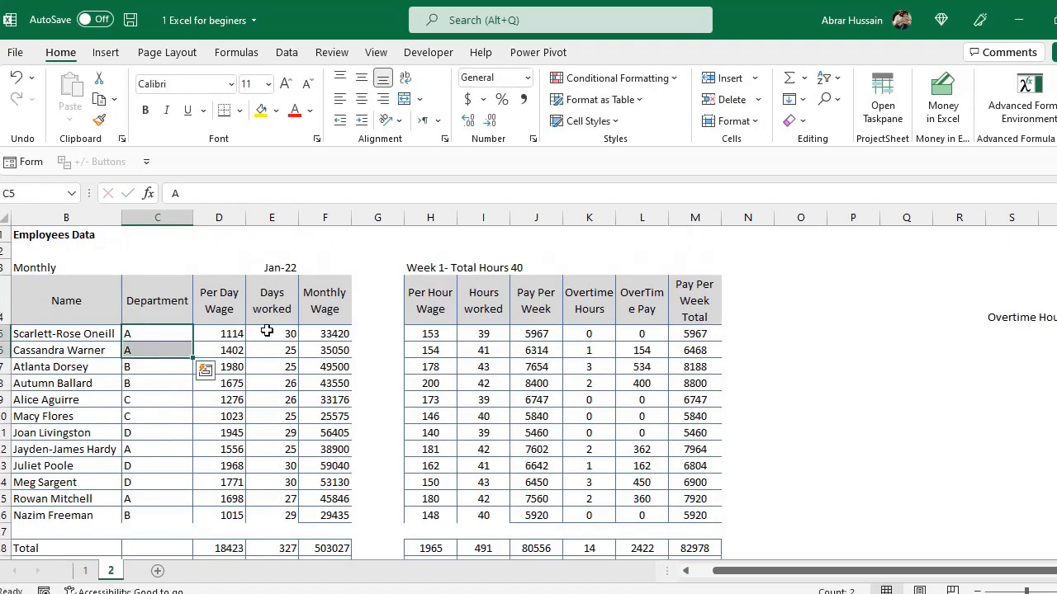
pyautogui.scroll(-4, 184, 427)
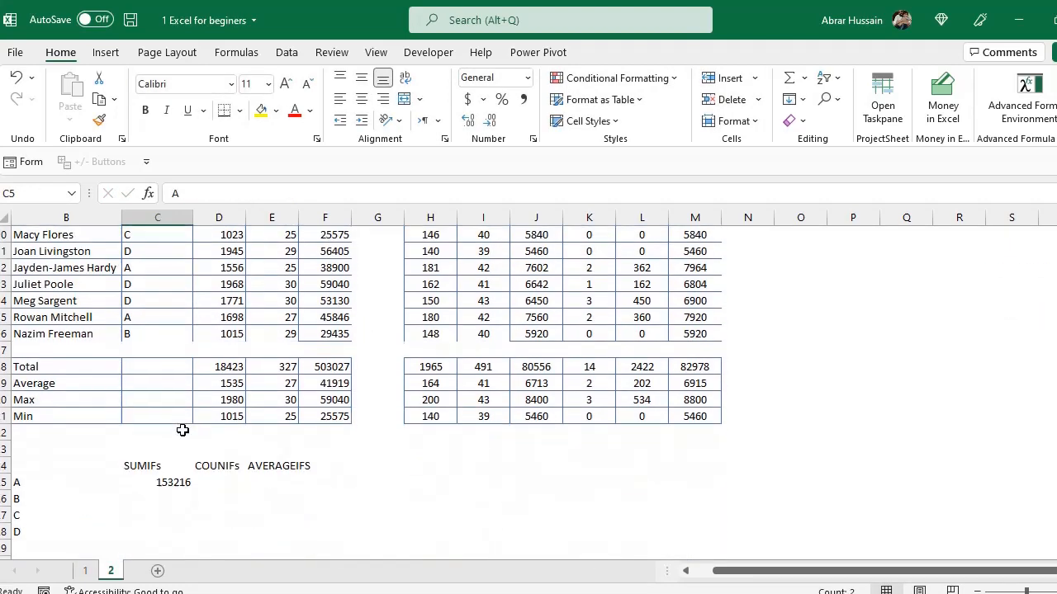
pyautogui.click(166, 484)
pyautogui.scroll(-2, 431, 492)
pyautogui.press('F2')
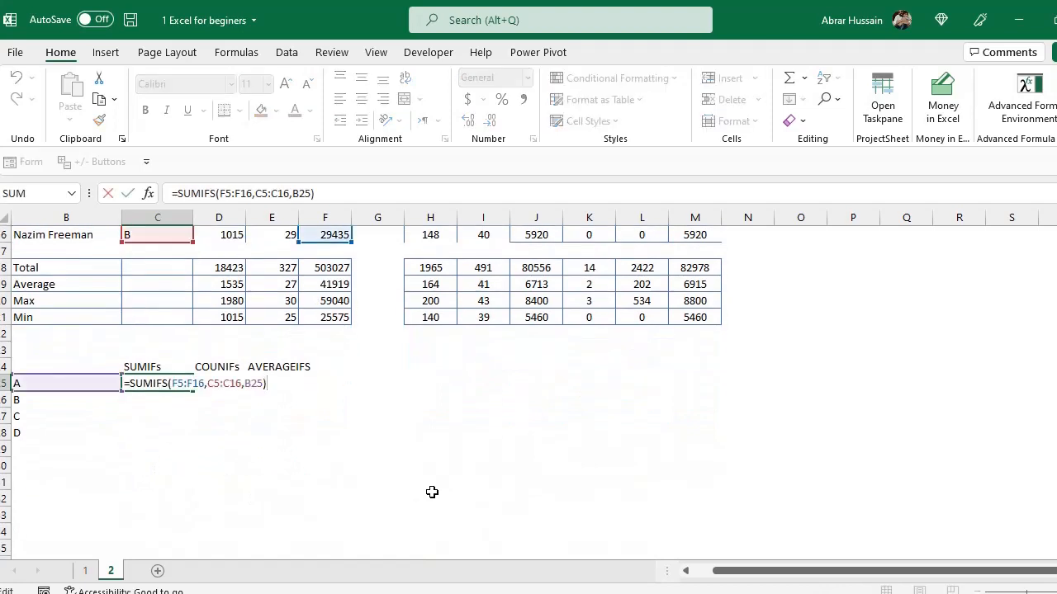
# In D25, enter =COUNTIFS(C5:C16,B25) to count employees whose department matches B25.
pyautogui.press('Tab')
pyautogui.write('=')
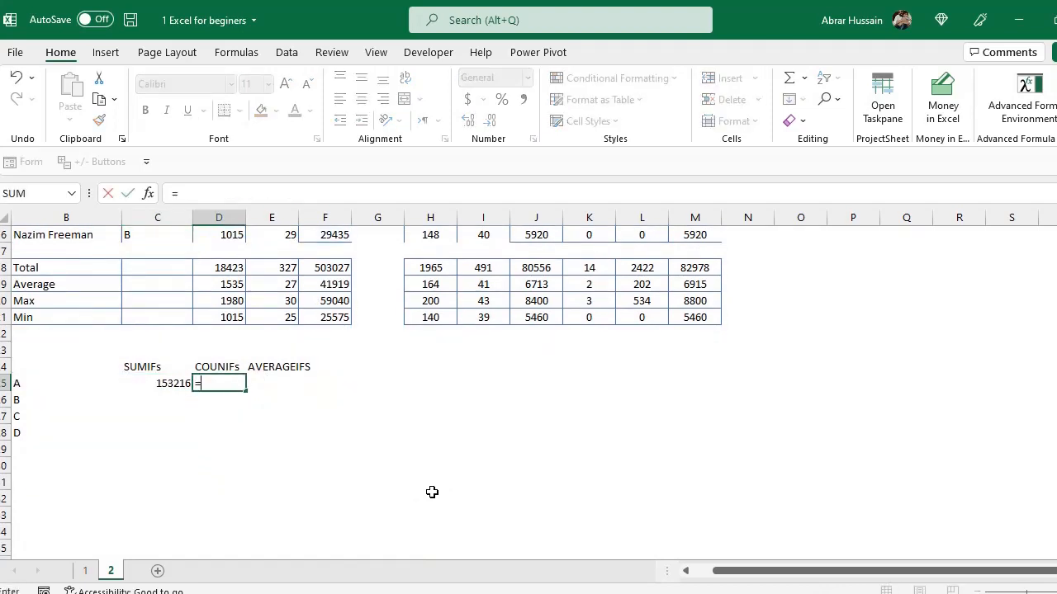
pyautogui.write('COUNTIF')
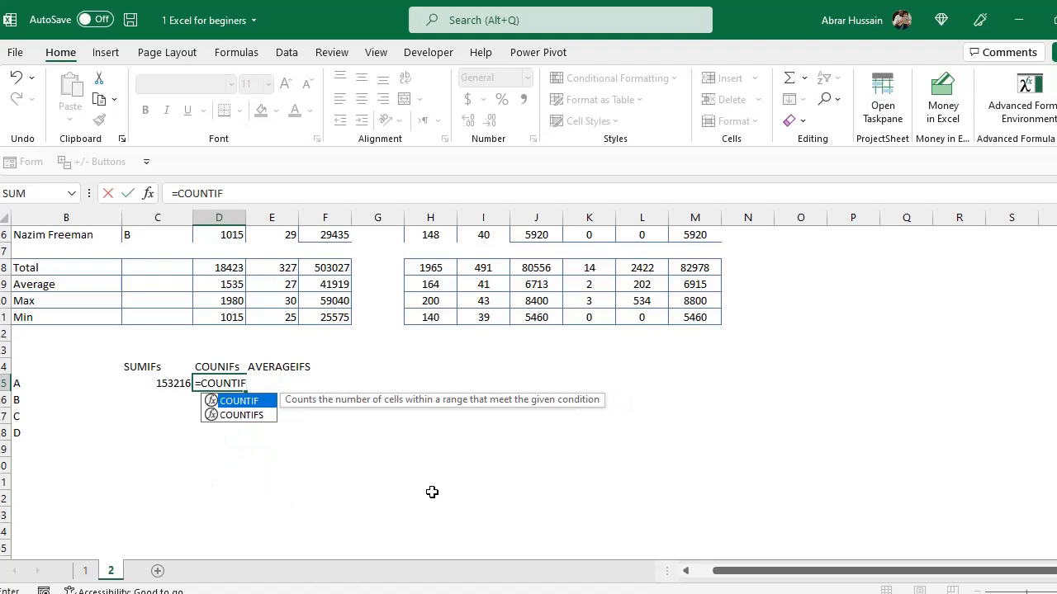
pyautogui.write('s')
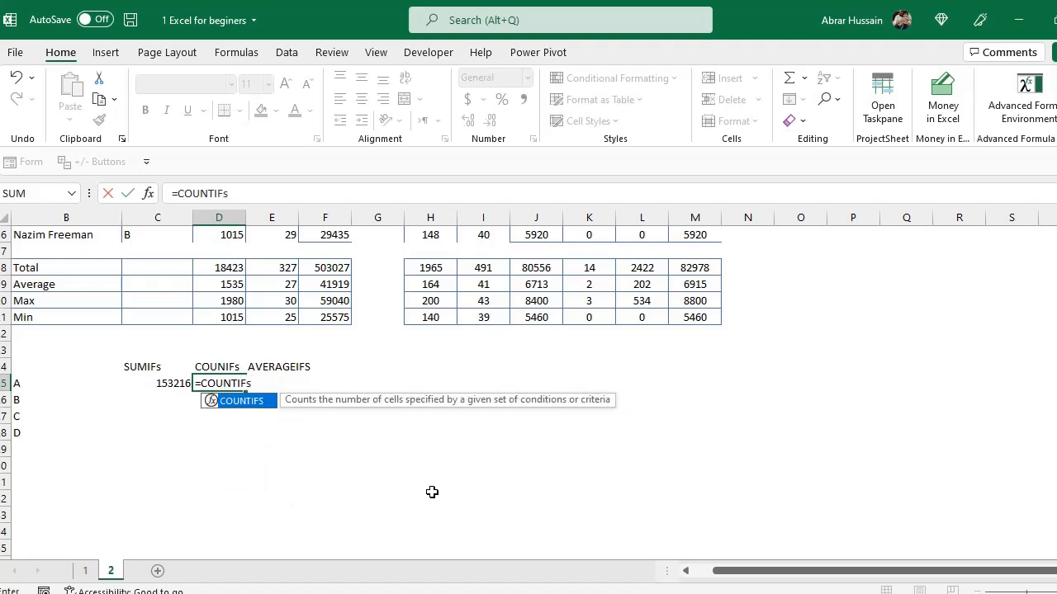
pyautogui.write('(')
pyautogui.scroll(5, 86, 396)
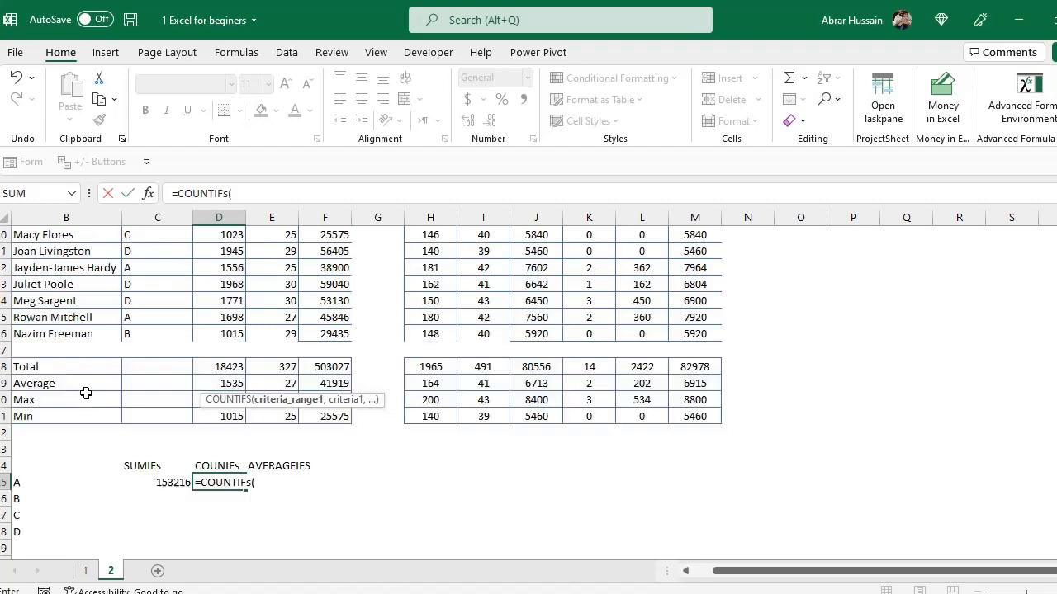
pyautogui.moveTo(141, 333); pyautogui.dragTo(147, 511)
pyautogui.write(',')
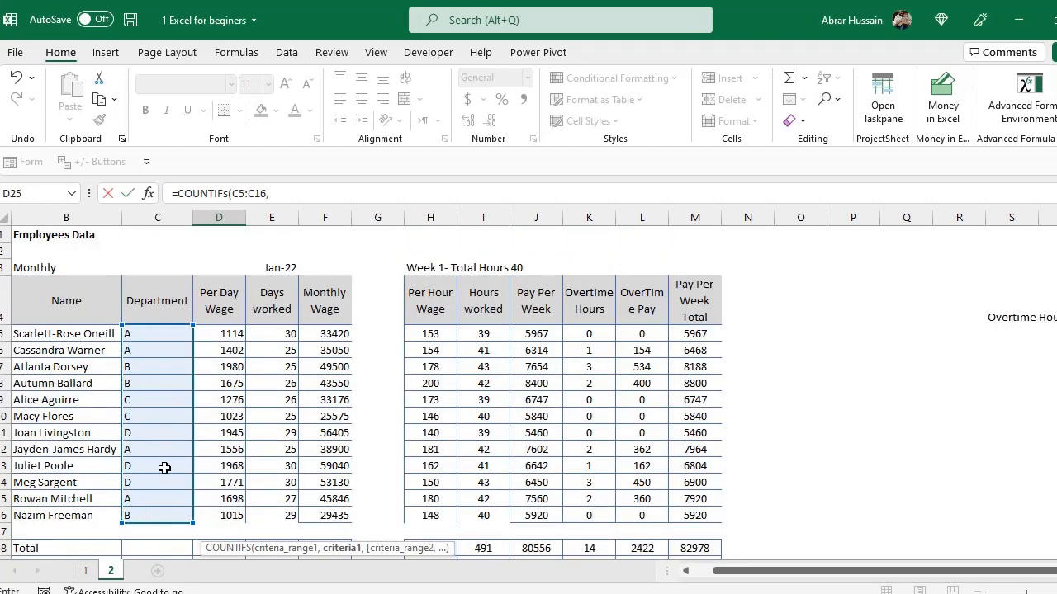
pyautogui.scroll(-4, 165, 471)
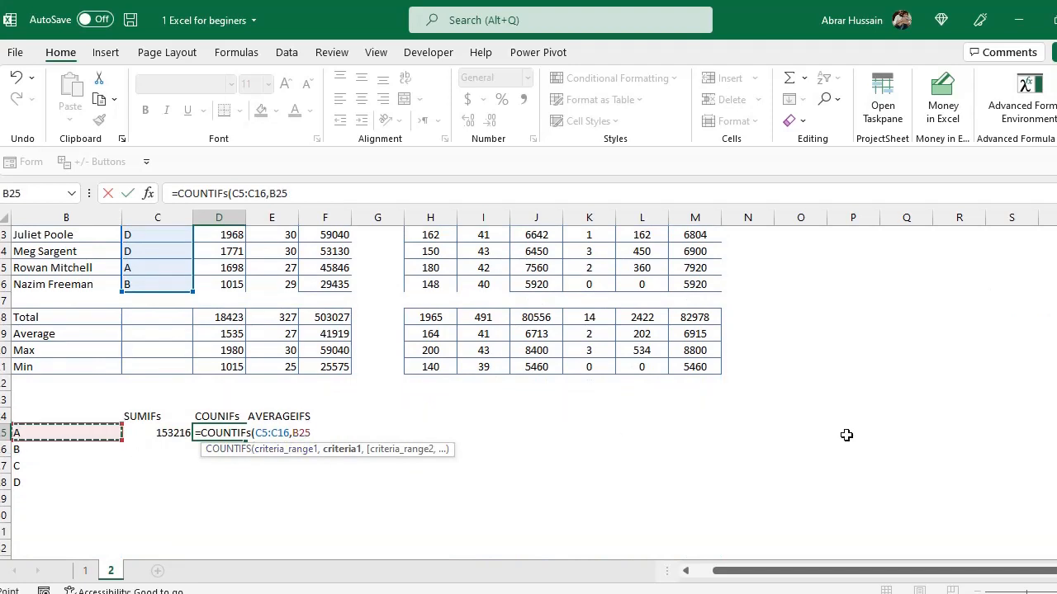
pyautogui.write(')')
pyautogui.hotkey('ctrl', 'Return')
# Check the COUNTIFS formula and inspect which employees in the Department column belong to department A.
pyautogui.press('F2')
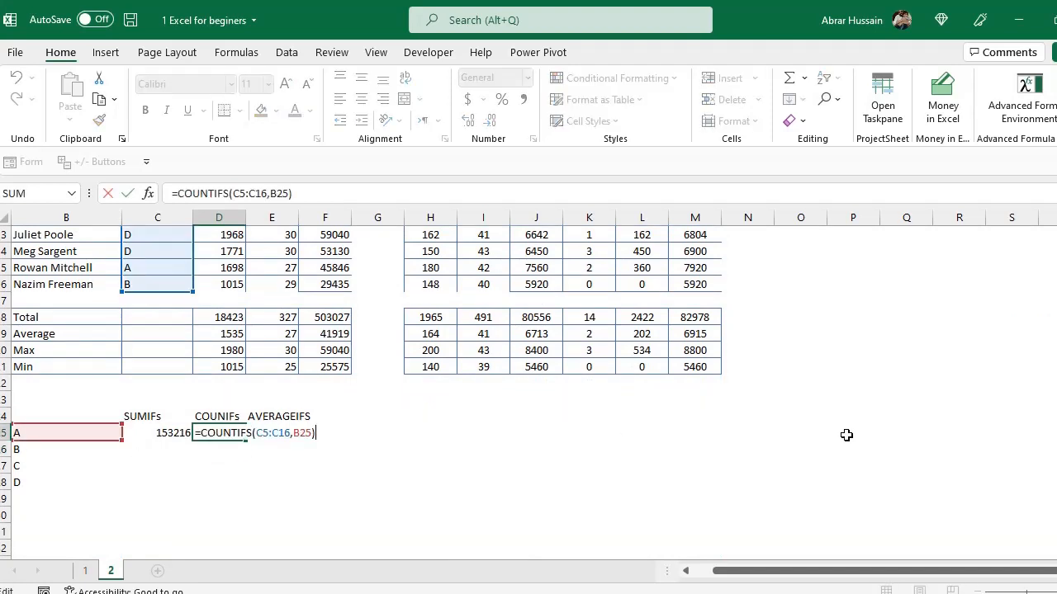
pyautogui.press('Escape')
pyautogui.scroll(3, 288, 347)
pyautogui.moveTo(134, 284); pyautogui.dragTo(134, 302)
pyautogui.keyDown('ctrl'); pyautogui.click(136, 400); pyautogui.keyUp('ctrl')
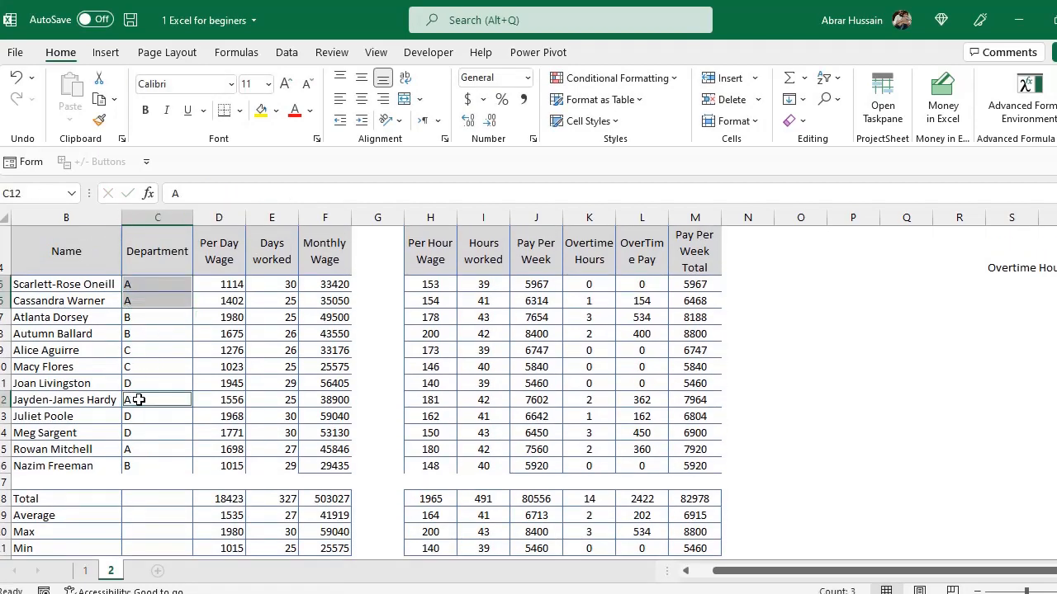
pyautogui.keyDown('ctrl'); pyautogui.click(136, 448); pyautogui.keyUp('ctrl')
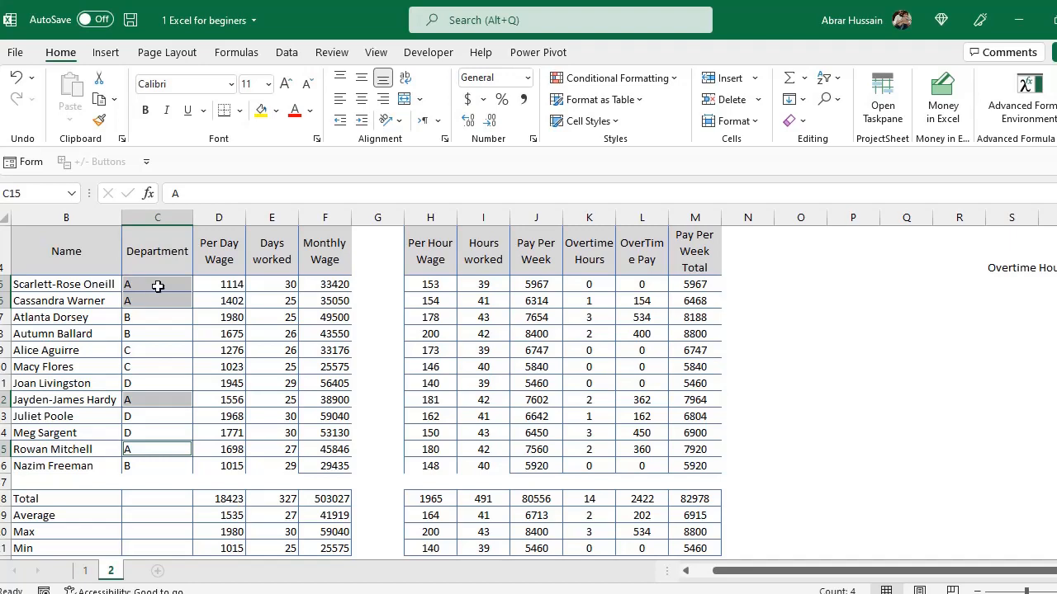
pyautogui.scroll(-6, 189, 453)
pyautogui.click(228, 337)
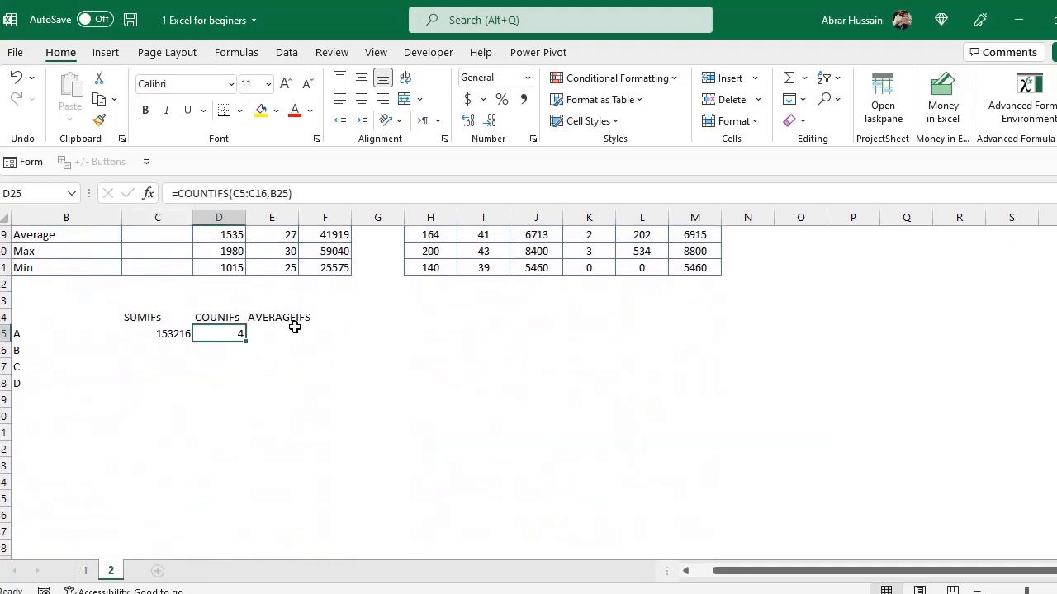
# In E25, start an AVERAGEIFS formula with the Monthly Wage range F5:F16 as the average range.
pyautogui.click(290, 332)
pyautogui.write('=Average(')
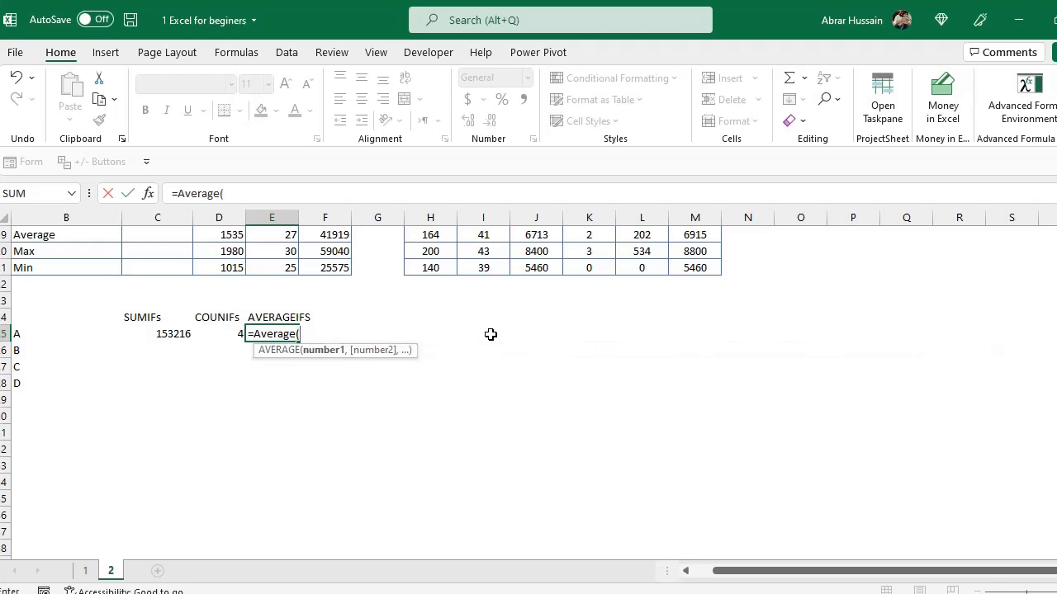
pyautogui.press('BackSpace')
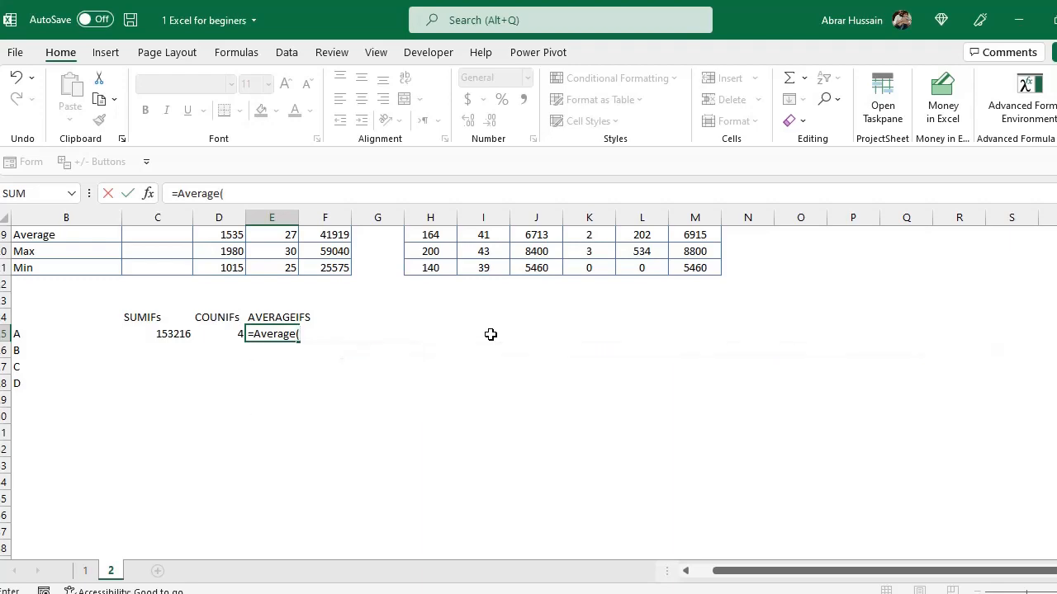
pyautogui.write('IFs(')
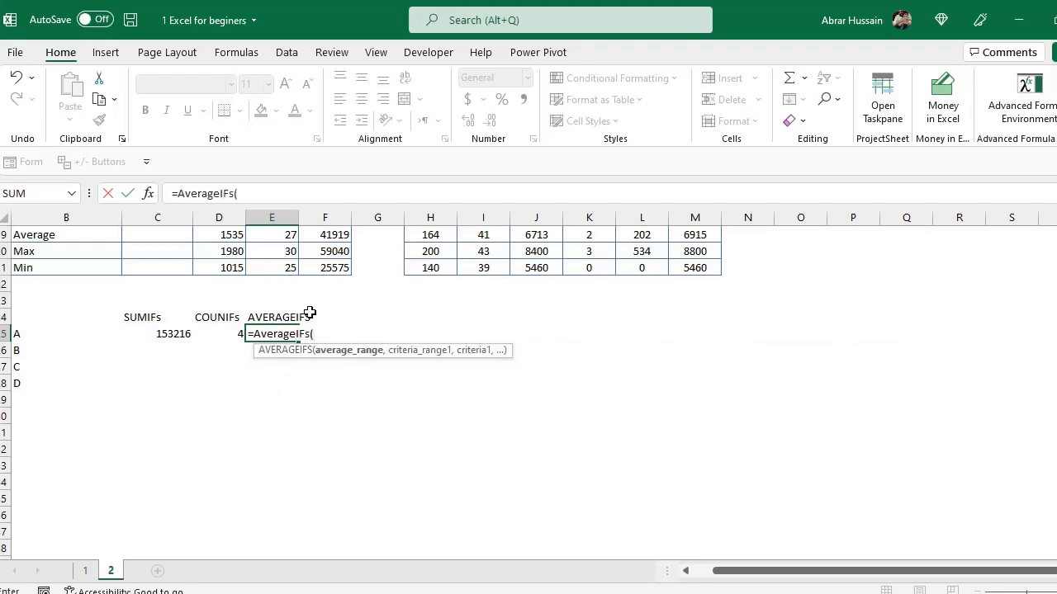
pyautogui.scroll(5, 310, 313)
pyautogui.click(339, 284)
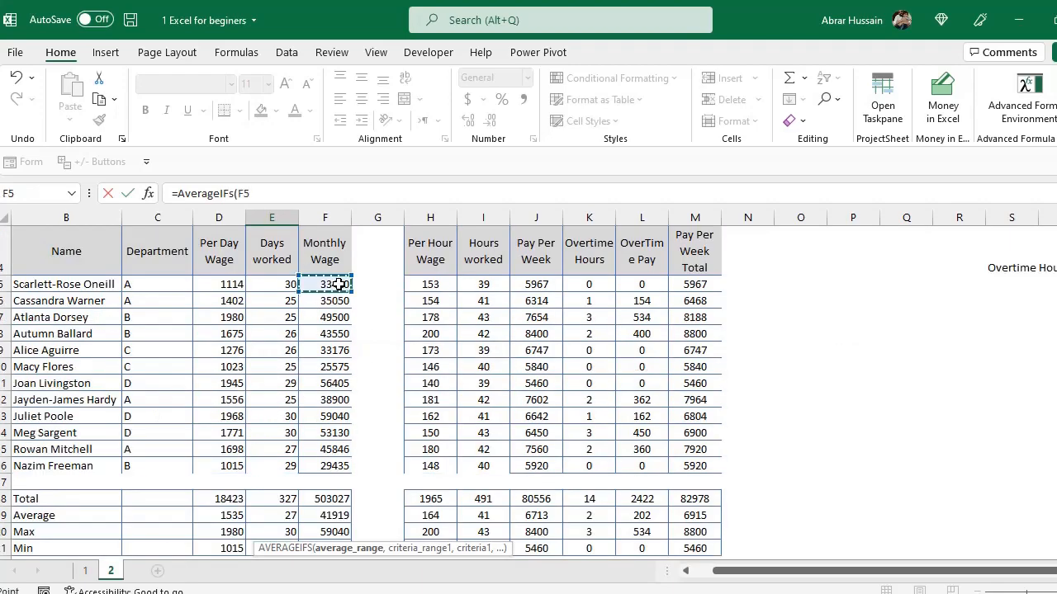
pyautogui.moveTo(339, 284); pyautogui.dragTo(344, 465)
pyautogui.write(',')
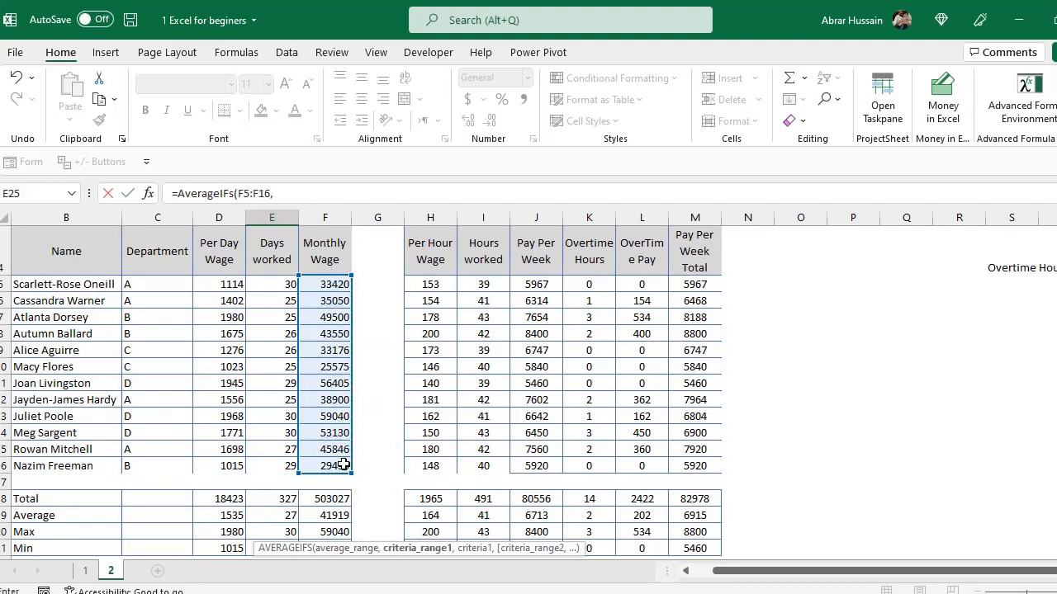
# Add the Department range C5:C16 and criterion B25, completing =AVERAGEIFS(F5:F16,C5:C16,B25) in E25.
pyautogui.moveTo(146, 287); pyautogui.dragTo(153, 466)
pyautogui.write(',')
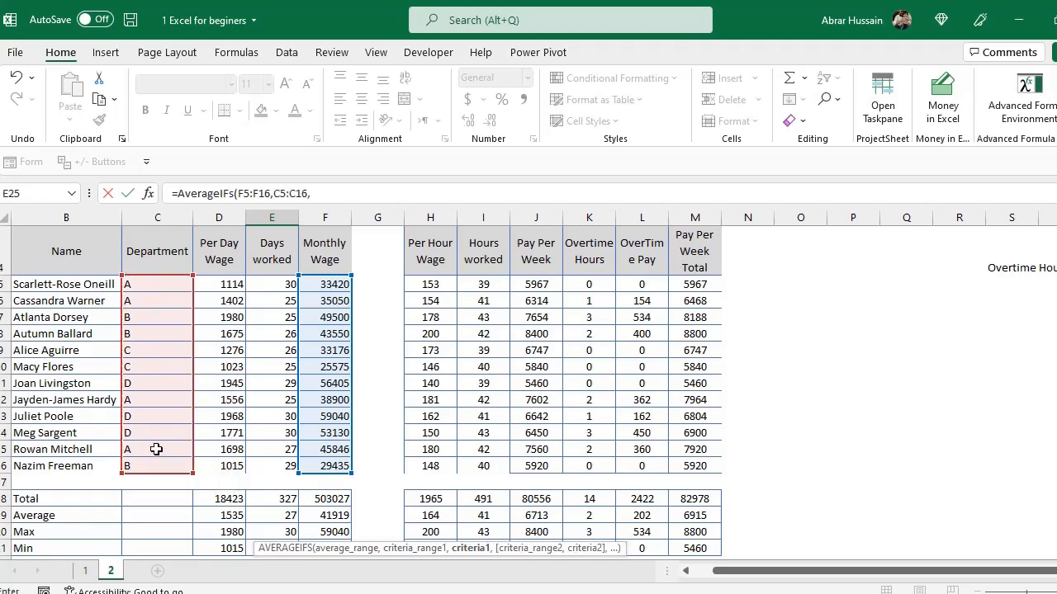
pyautogui.scroll(-4, 90, 448)
pyautogui.click(29, 386)
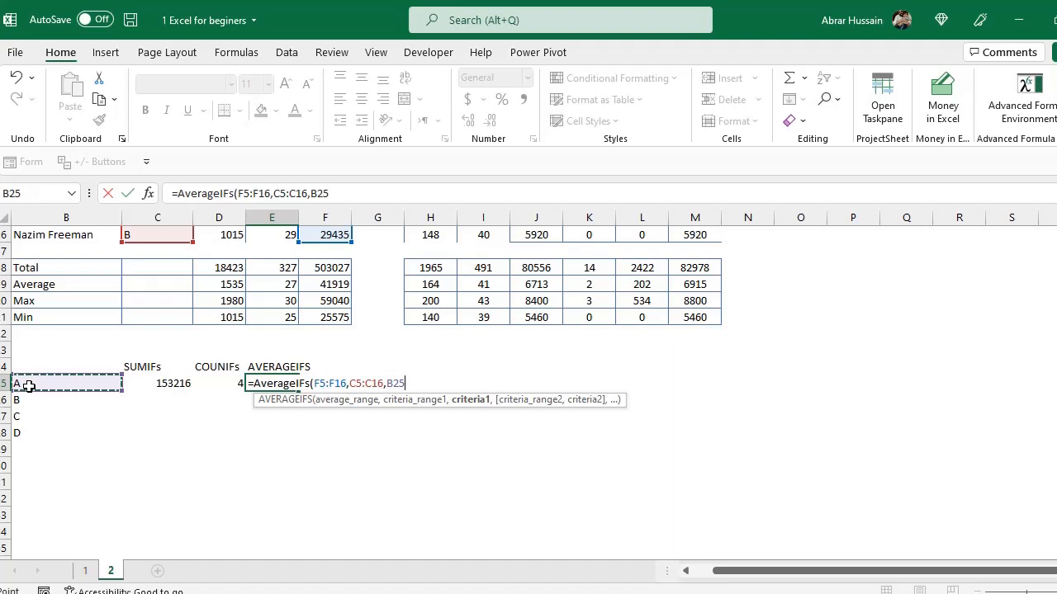
pyautogui.write(')')
pyautogui.hotkey('ctrl', 'Return')
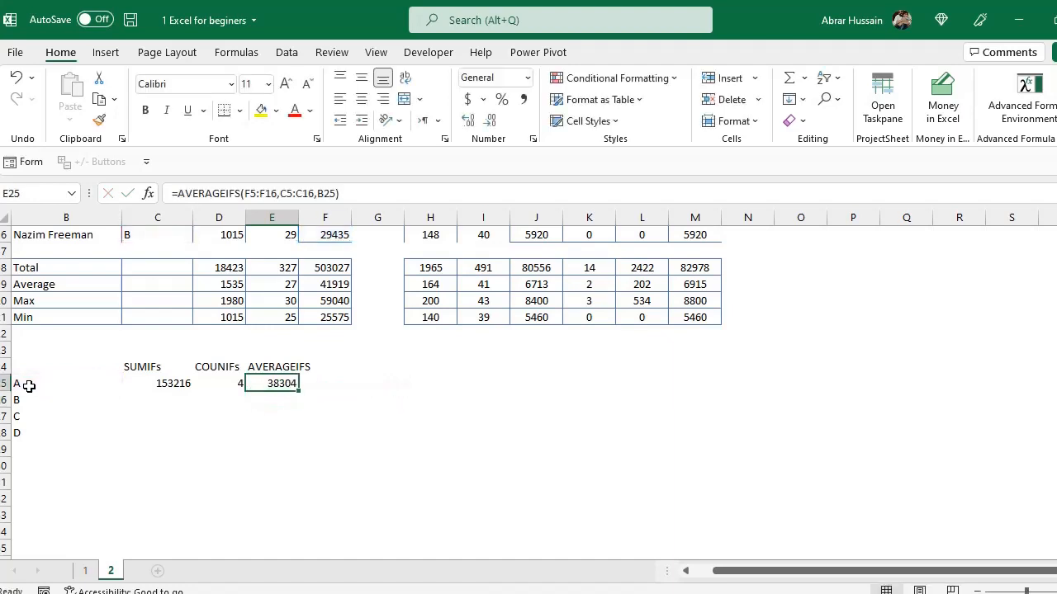
# Review the formulas in B25 through E25 one after another.
pyautogui.click(25, 379)
pyautogui.click(161, 384)
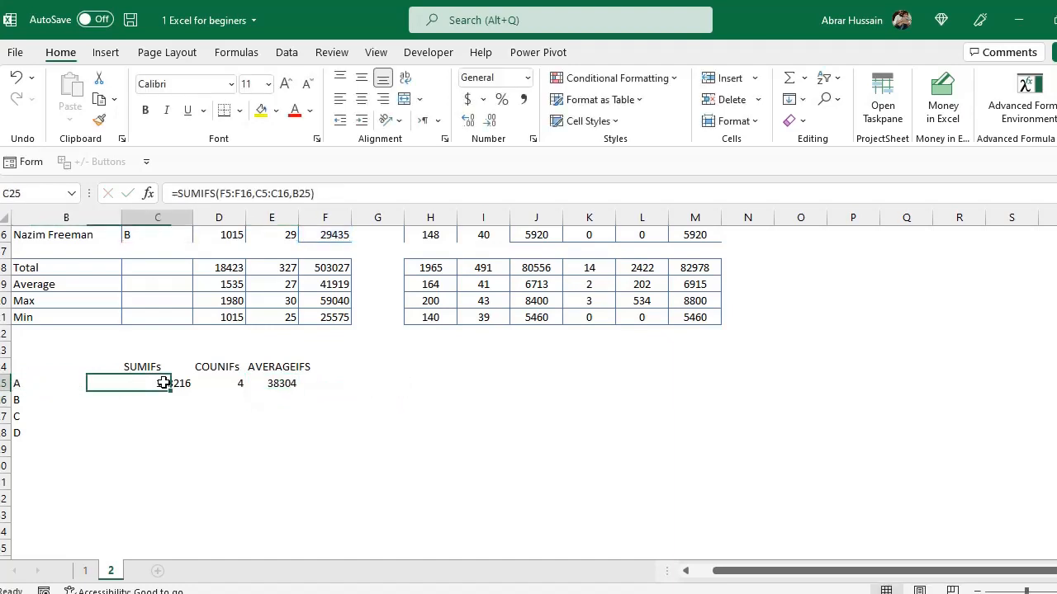
pyautogui.click(235, 386)
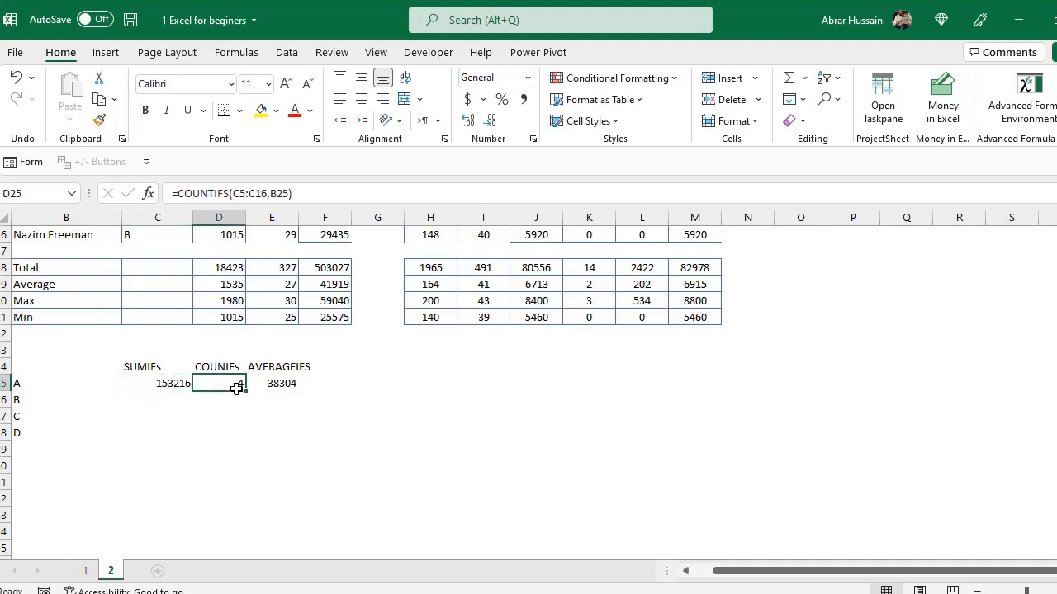
pyautogui.click(294, 381)
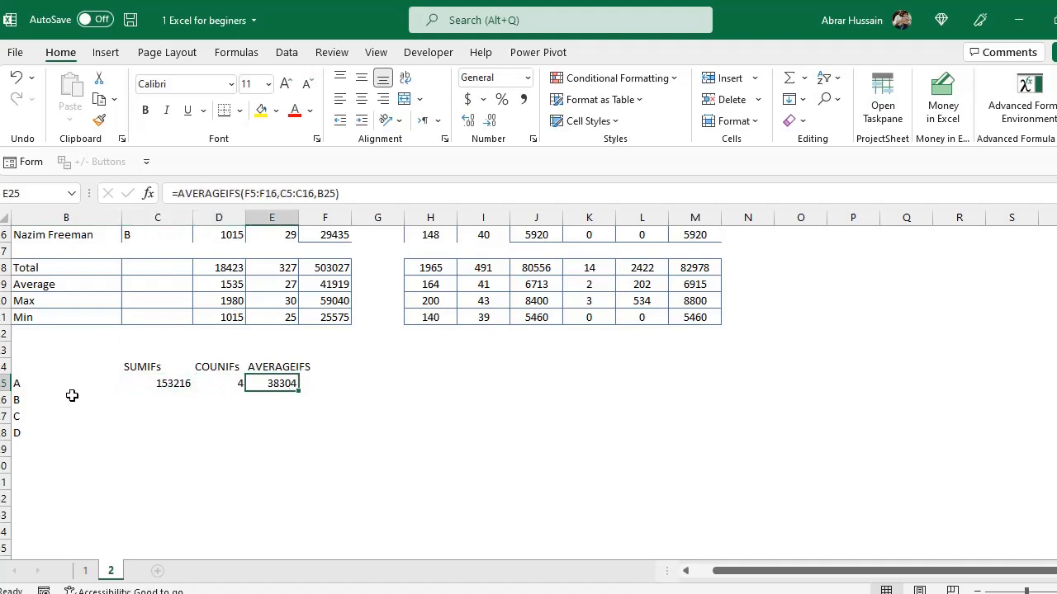
# Set the department criterion in B25 to B and step through the SUMIFS, COUNTIFS and AVERAGEIFS cells.
pyautogui.click(42, 390)
pyautogui.write('B')
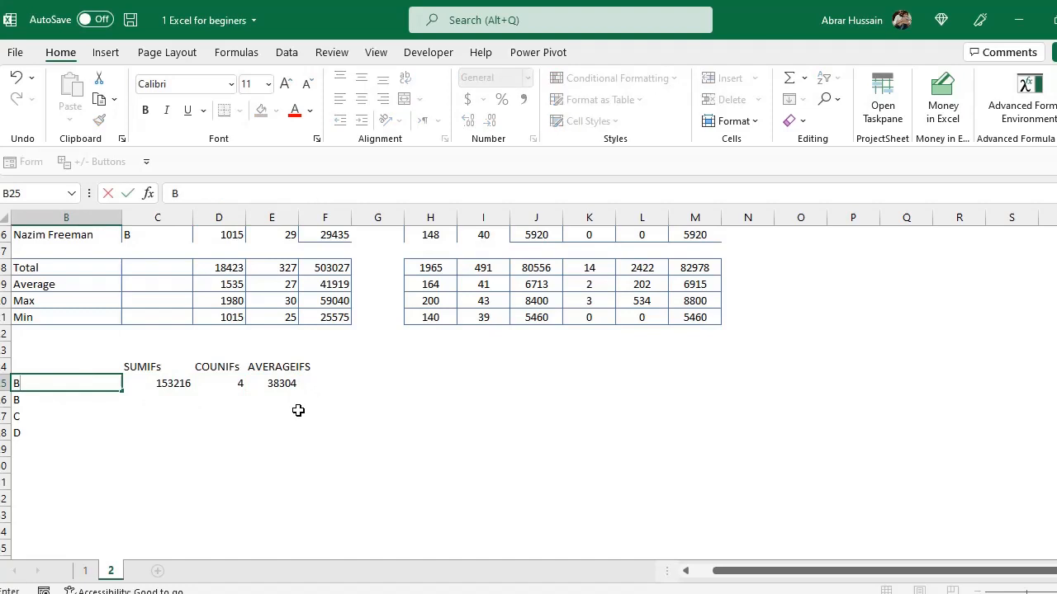
pyautogui.hotkey('ctrl', 'Return')
pyautogui.press('Right')
pyautogui.hotkey('shift', 'Right')
pyautogui.hotkey('shift', 'Right')
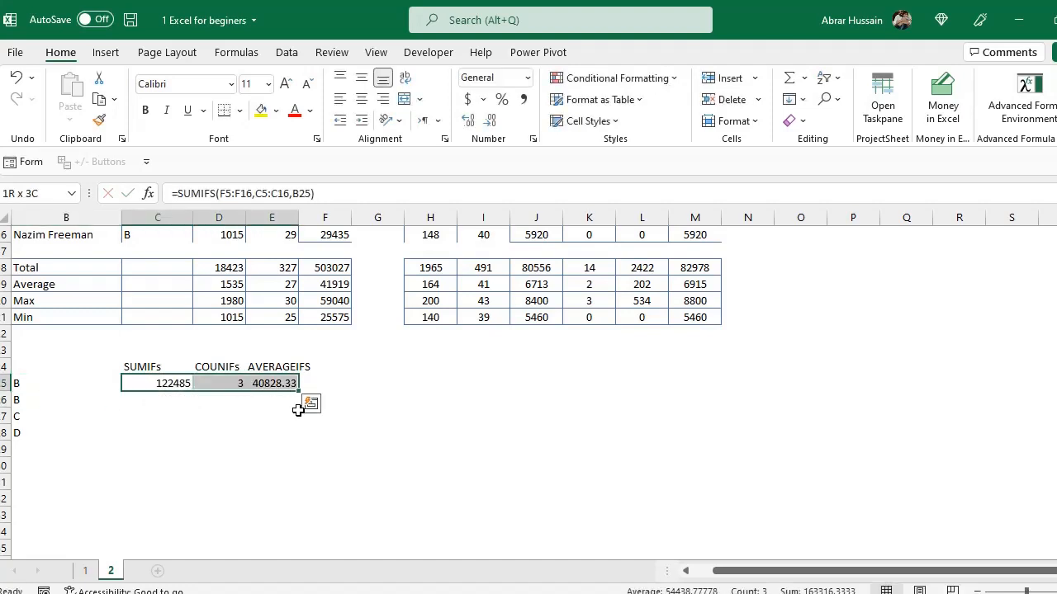
pyautogui.press('Left')
pyautogui.press('Left')
pyautogui.press('Right')
pyautogui.press('F2')
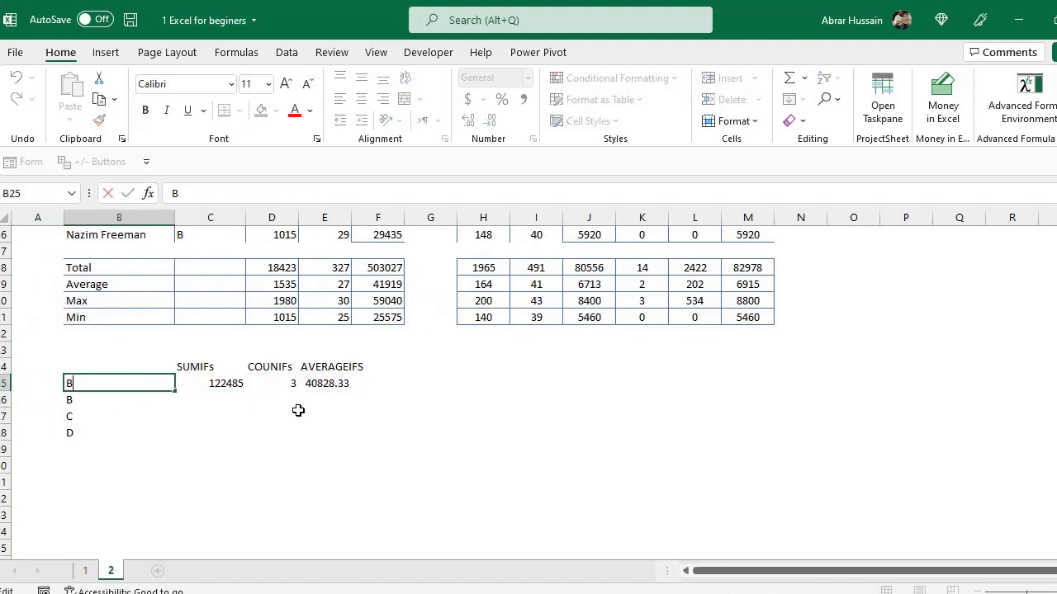
pyautogui.press('Return')
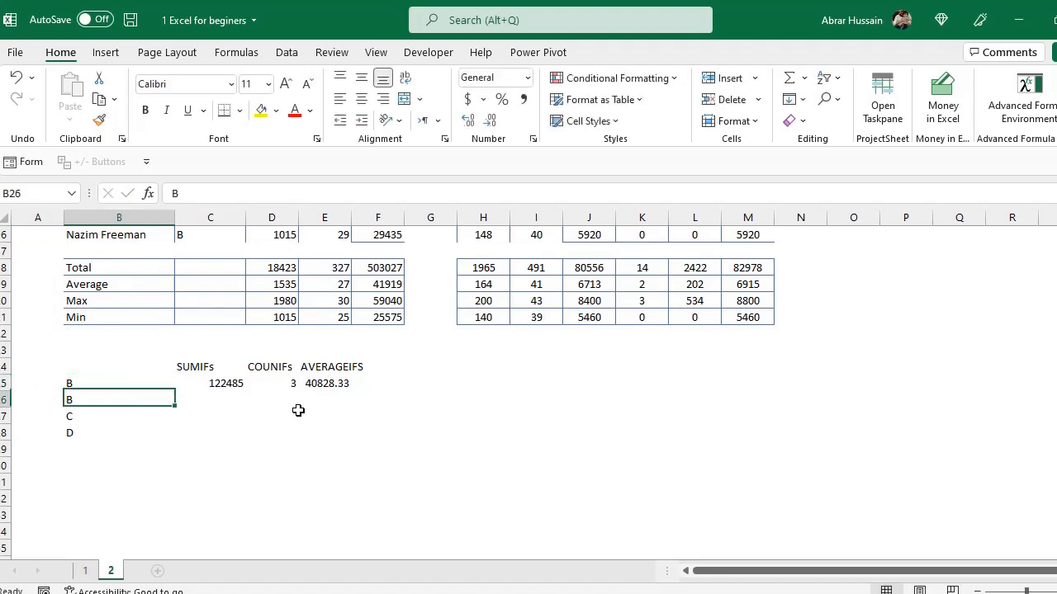
# Set the department criterion in B25 to C and step through the three result cells.
pyautogui.press('Up')
pyautogui.write('C')
pyautogui.press('Return')
pyautogui.press('Up')
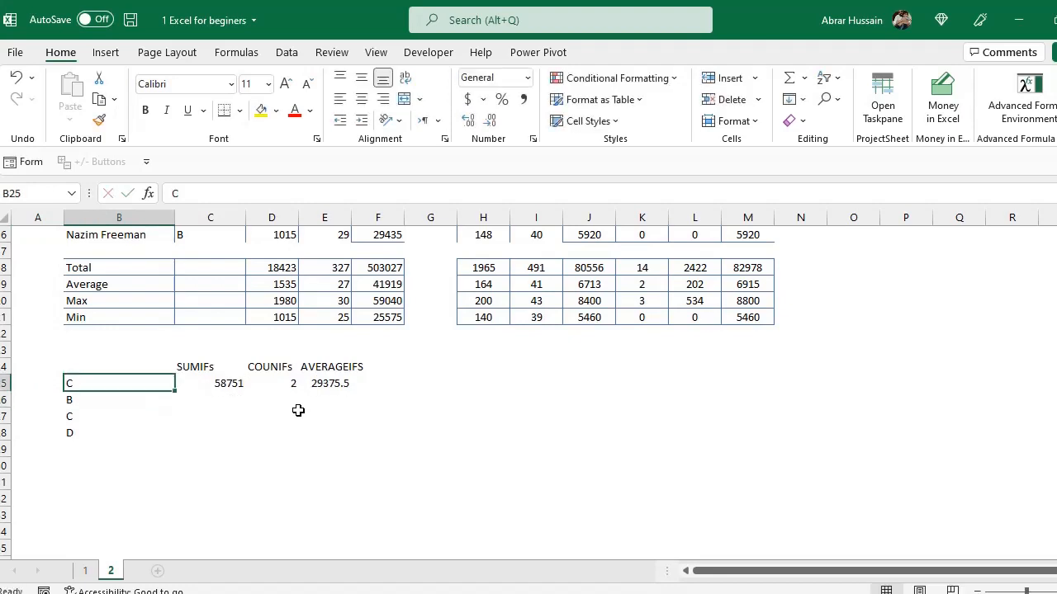
pyautogui.press('Right')
pyautogui.press('Right')
pyautogui.press('Right')
pyautogui.press('Left')
pyautogui.press('Left')
pyautogui.press('Left')
pyautogui.press('Down')
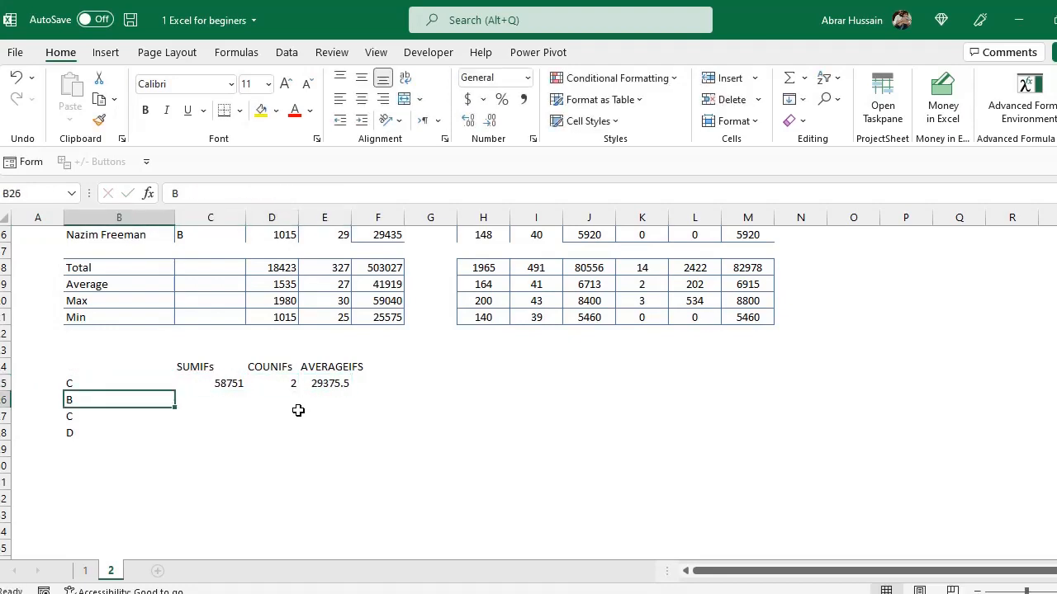
# Clear the department labels in B26:B28 and set the criterion in B25 to D.
pyautogui.hotkey('shift', 'Down')
pyautogui.hotkey('shift', 'Down')
pyautogui.press('Delete')
pyautogui.press('Up')
pyautogui.write('D')
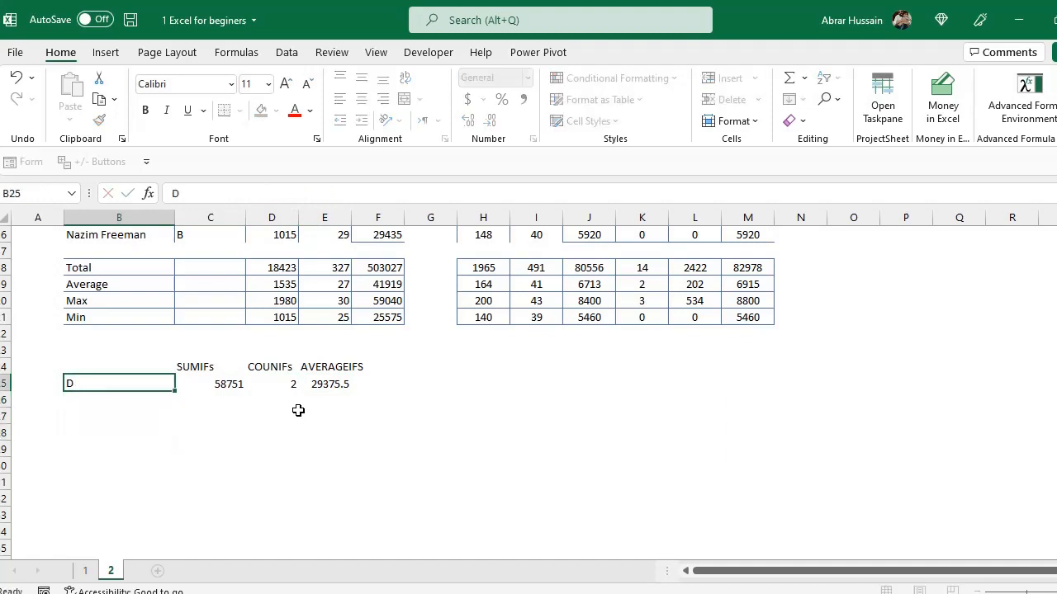
pyautogui.press('Right')
pyautogui.press('Right')
pyautogui.press('Right')
# Step through the SUMIFS, COUNTIFS and AVERAGEIFS results for the criterion in B25.
pyautogui.press('Left')
pyautogui.press('Left')
pyautogui.press('Left')
pyautogui.press('Right')
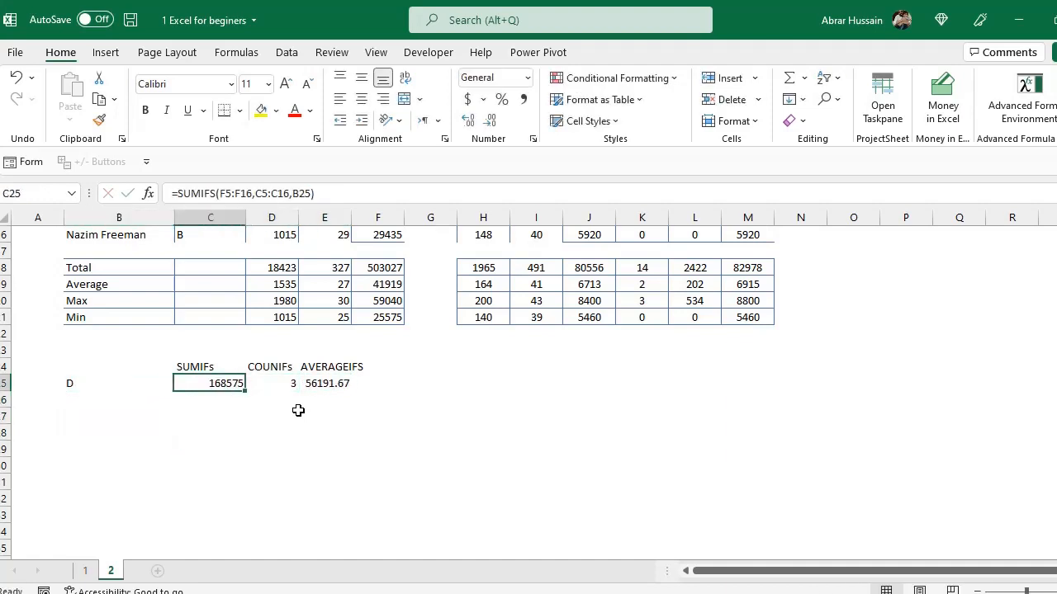
pyautogui.press('Right')
pyautogui.press('Right')
pyautogui.press('Left')
pyautogui.press('Left')
pyautogui.press('Right')
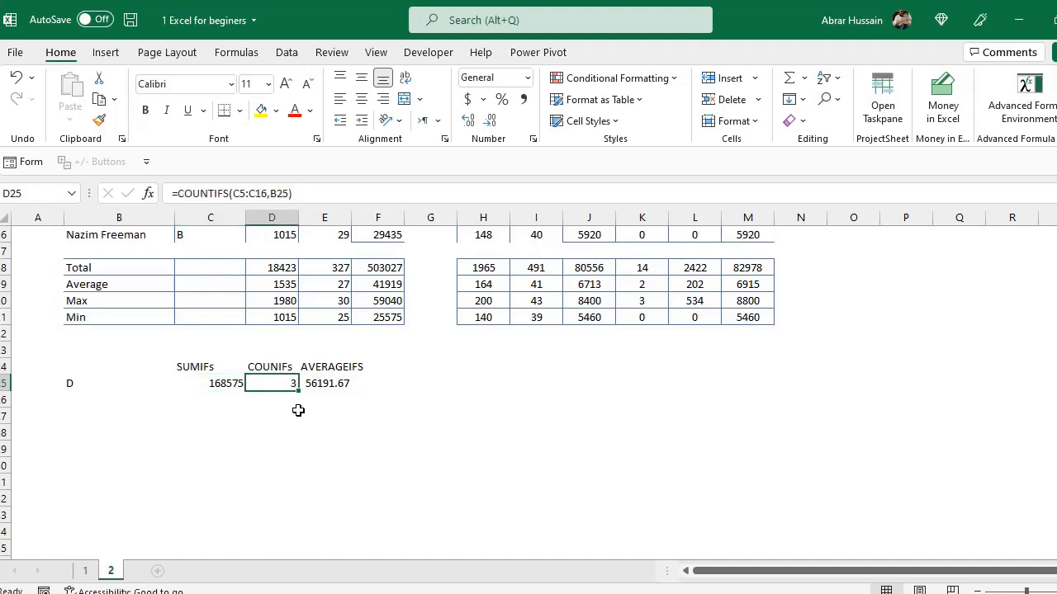
pyautogui.press('Right')
pyautogui.press('Left')
pyautogui.press('Left')
pyautogui.press('Left')
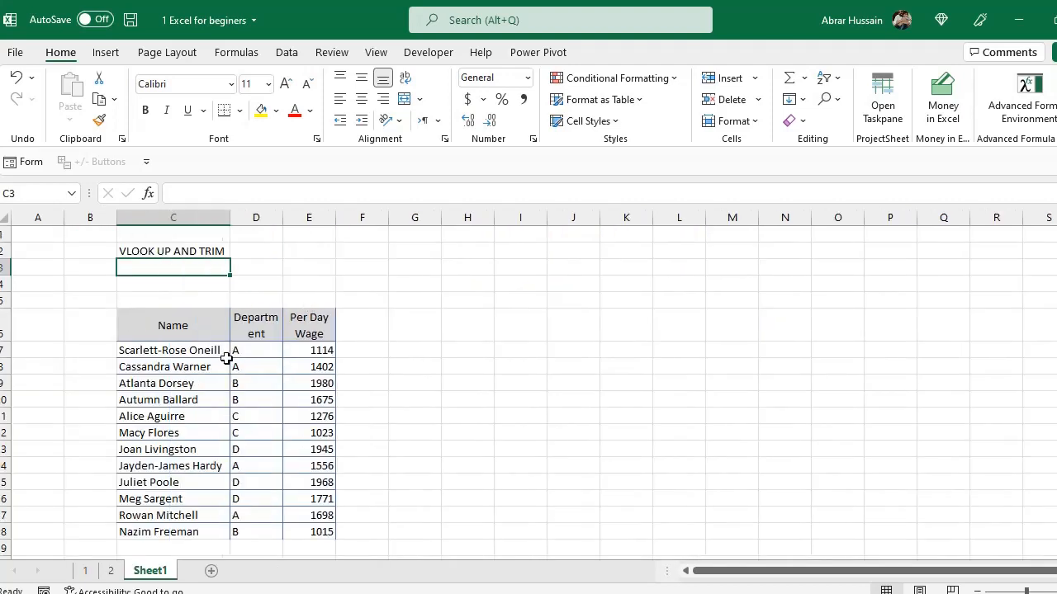
# Switch to Sheet1 and examine the headers of the VLOOKUP AND TRIM tables.
pyautogui.click(181, 327)
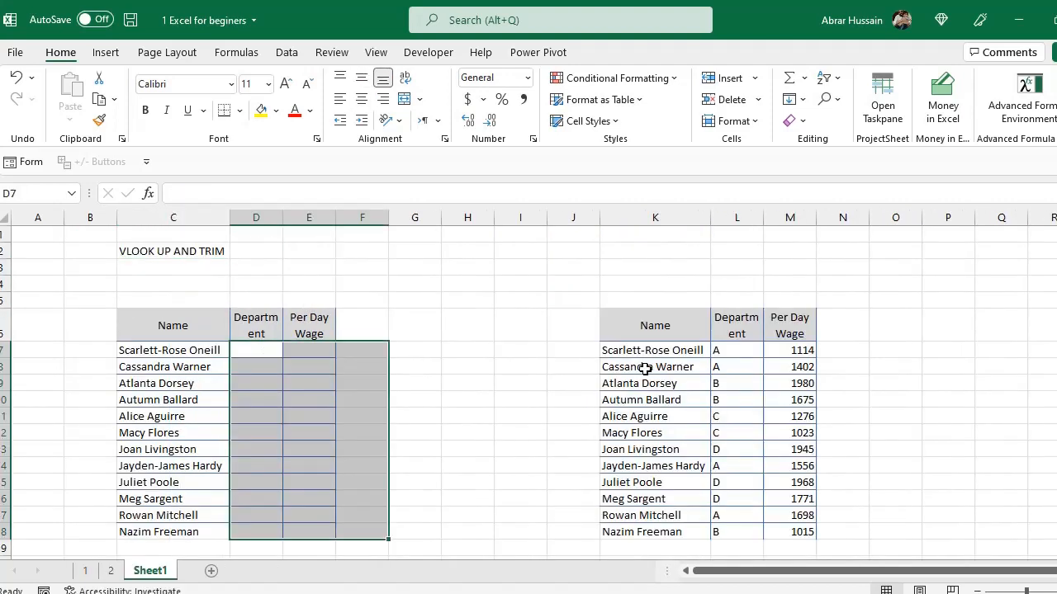
pyautogui.click(644, 369)
pyautogui.click(682, 322)
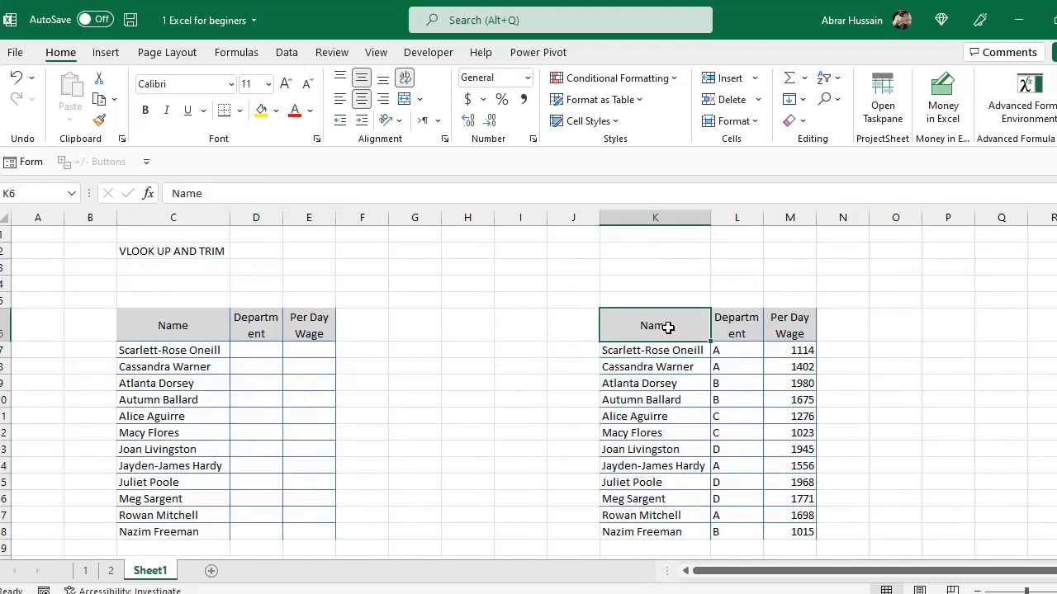
pyautogui.press('Down')
pyautogui.press('Down')
pyautogui.press('Down')
pyautogui.press('Down')
pyautogui.press('Down')
pyautogui.click(655, 328)
pyautogui.click(737, 325)
pyautogui.click(808, 324)
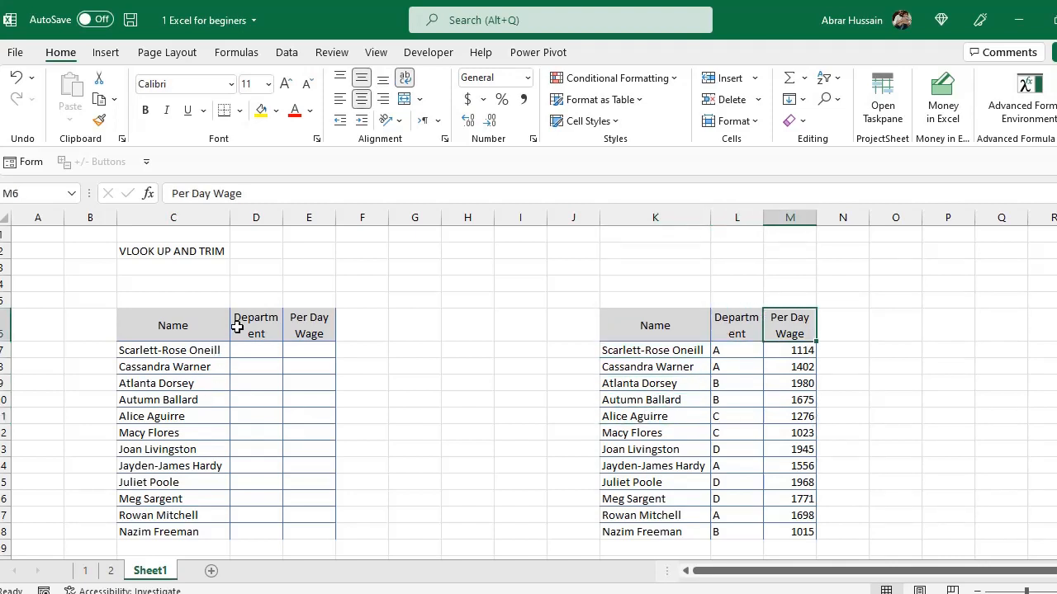
pyautogui.moveTo(257, 322); pyautogui.dragTo(289, 536)
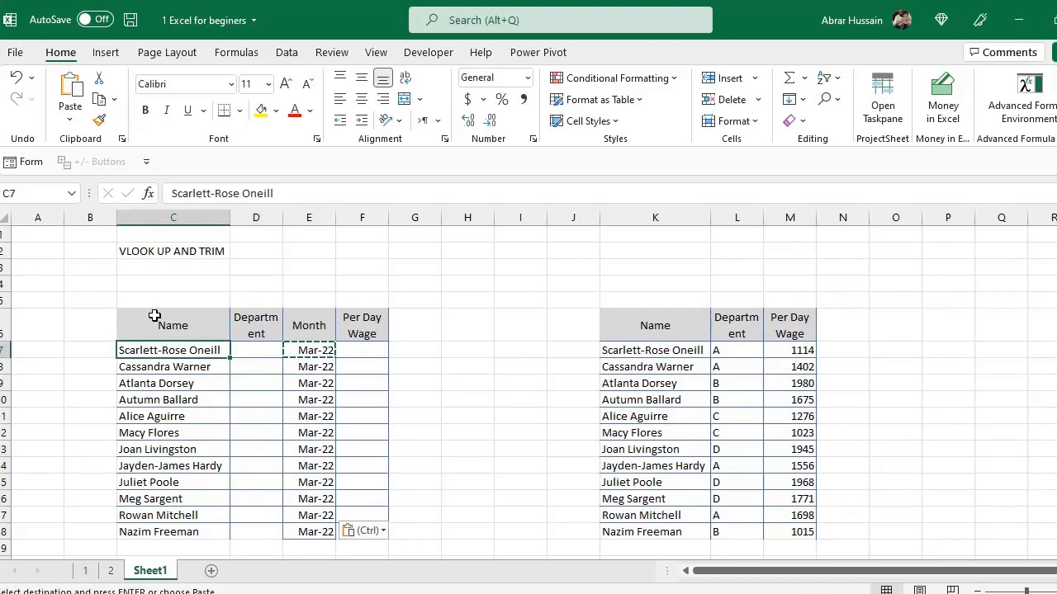
pyautogui.click(154, 320)
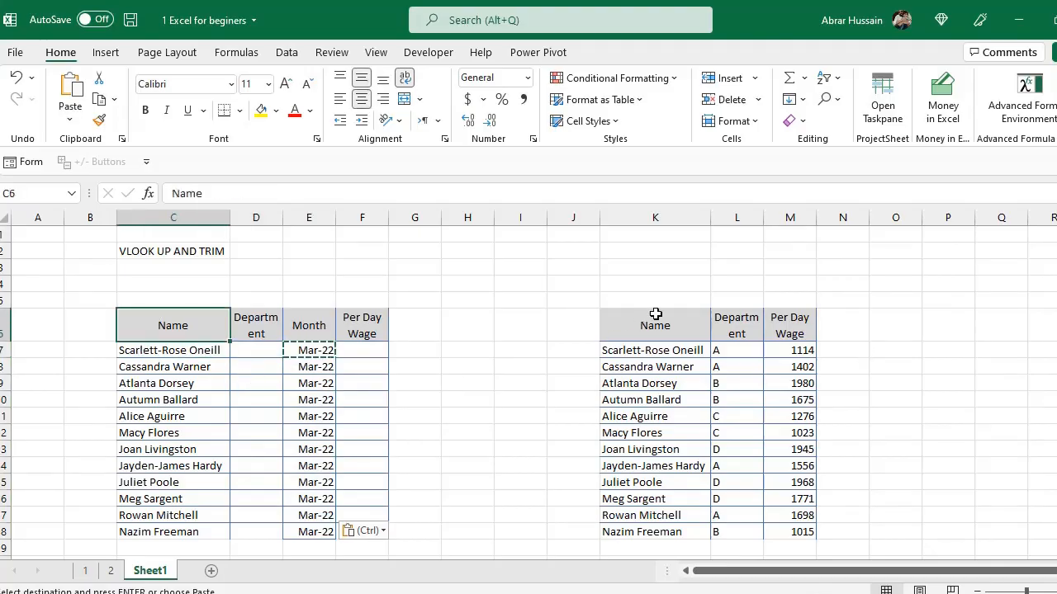
# Compare the names in the empty table with the source table of names, departments and wages.
pyautogui.moveTo(655, 323); pyautogui.dragTo(786, 499)
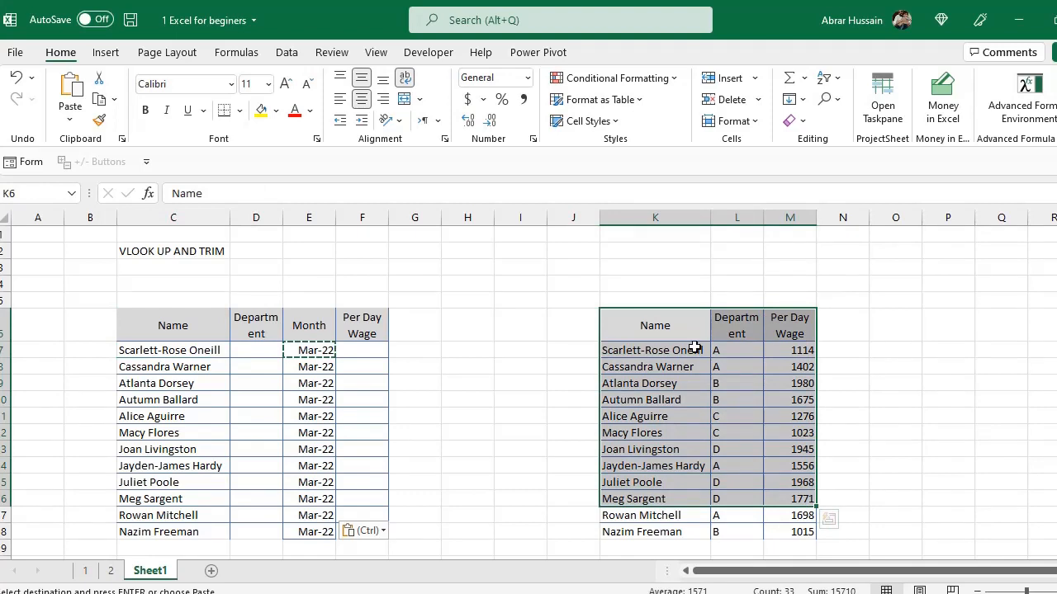
pyautogui.click(740, 352)
pyautogui.click(799, 348)
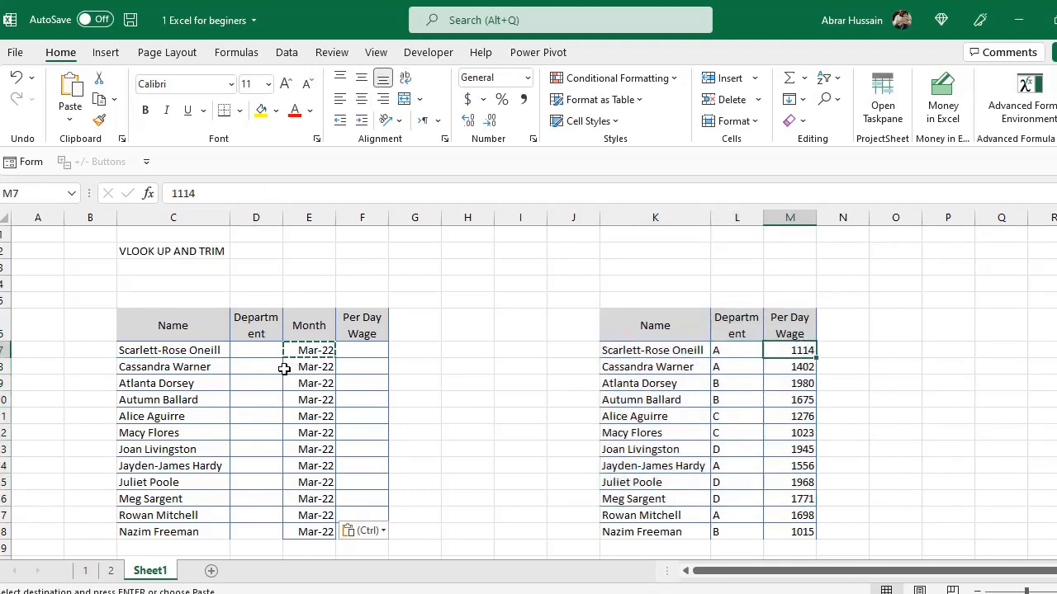
pyautogui.click(179, 367)
pyautogui.click(173, 348)
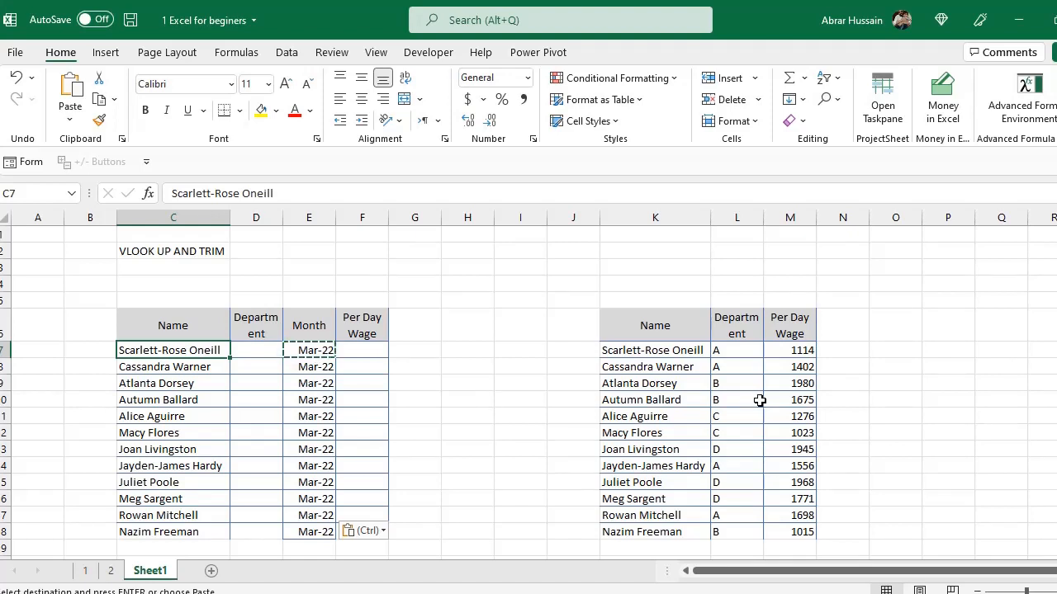
pyautogui.click(650, 350)
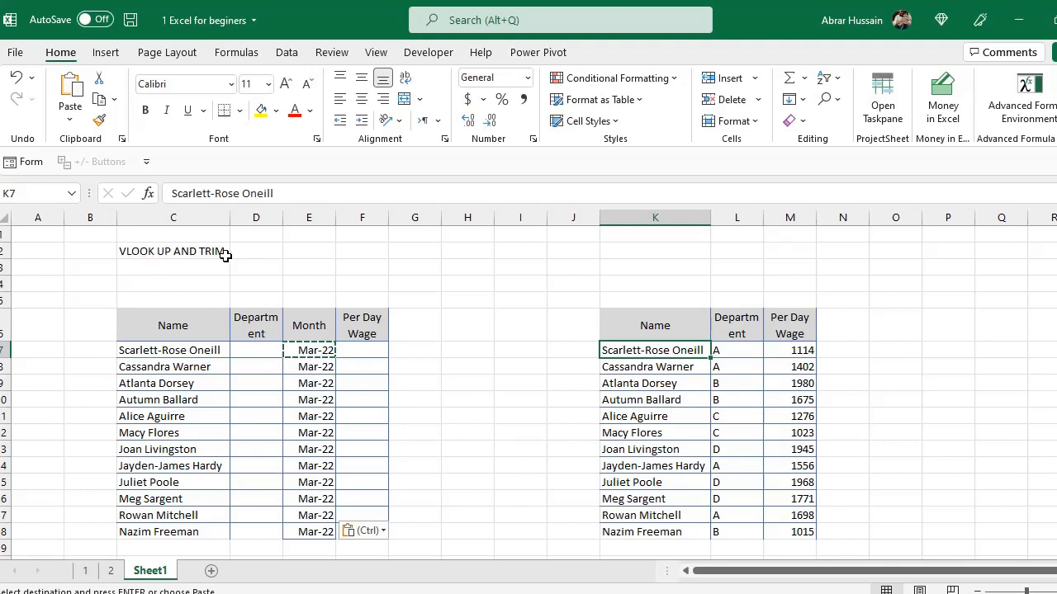
# Enter =VLOOKUP(C7,K7:M18,2,FALSE) in D7 to fetch the first employee's department from the source table.
pyautogui.click(256, 350)
pyautogui.write('=v')
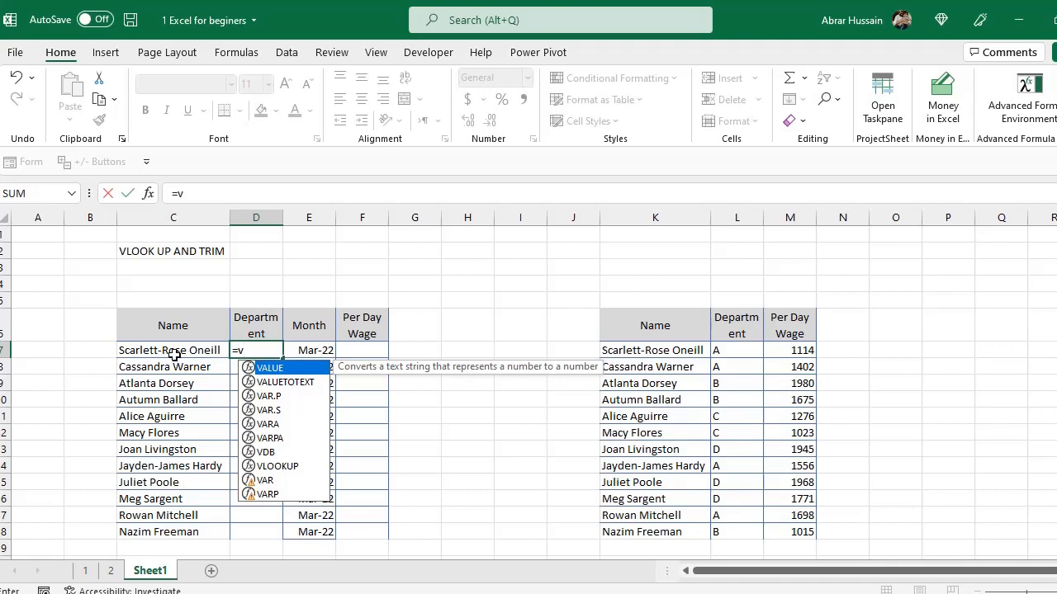
pyautogui.write('lookup(')
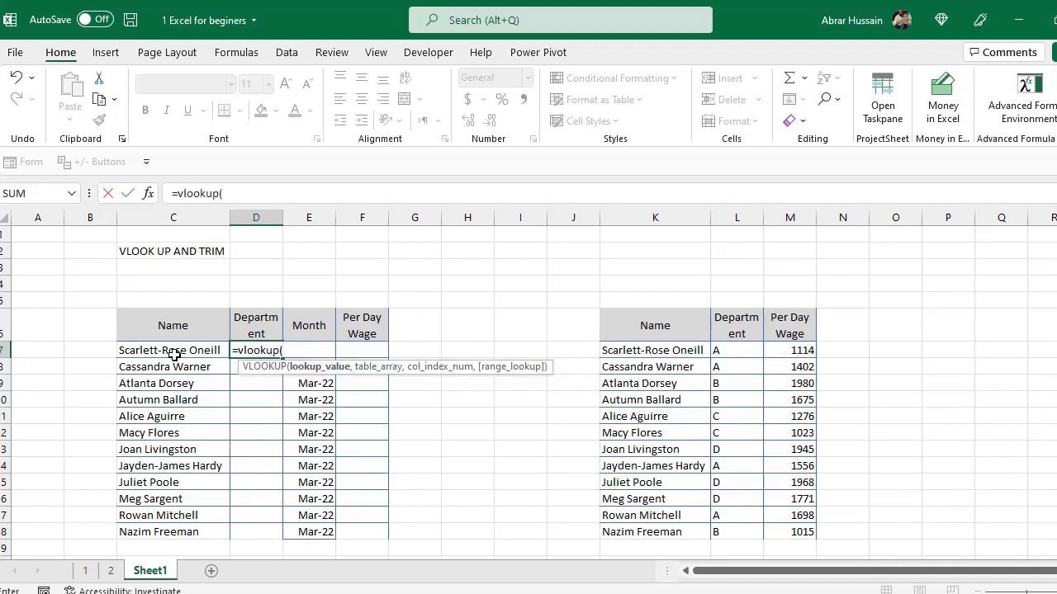
pyautogui.click(173, 353)
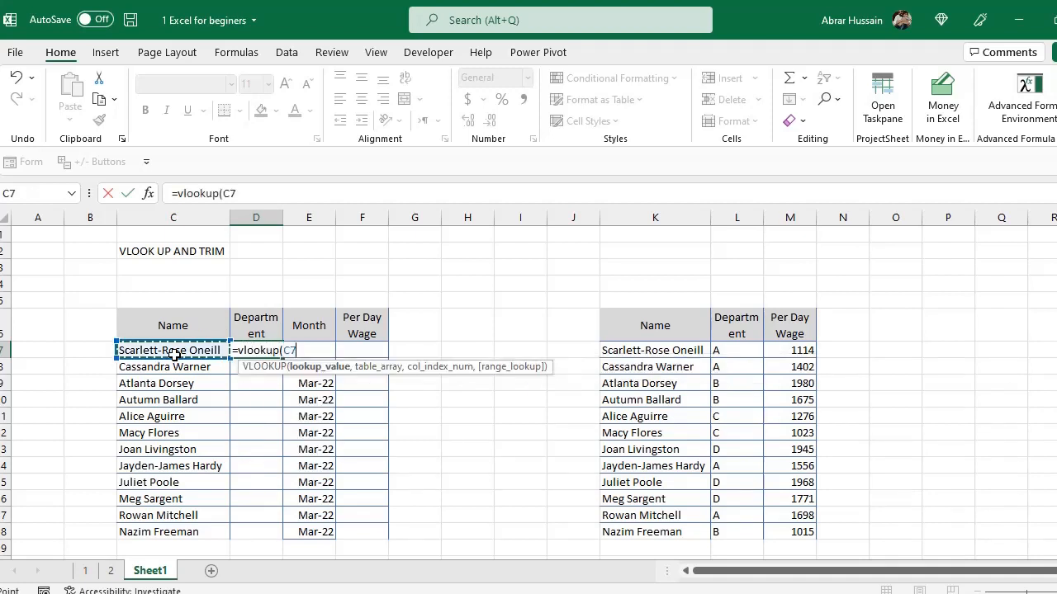
pyautogui.write(',')
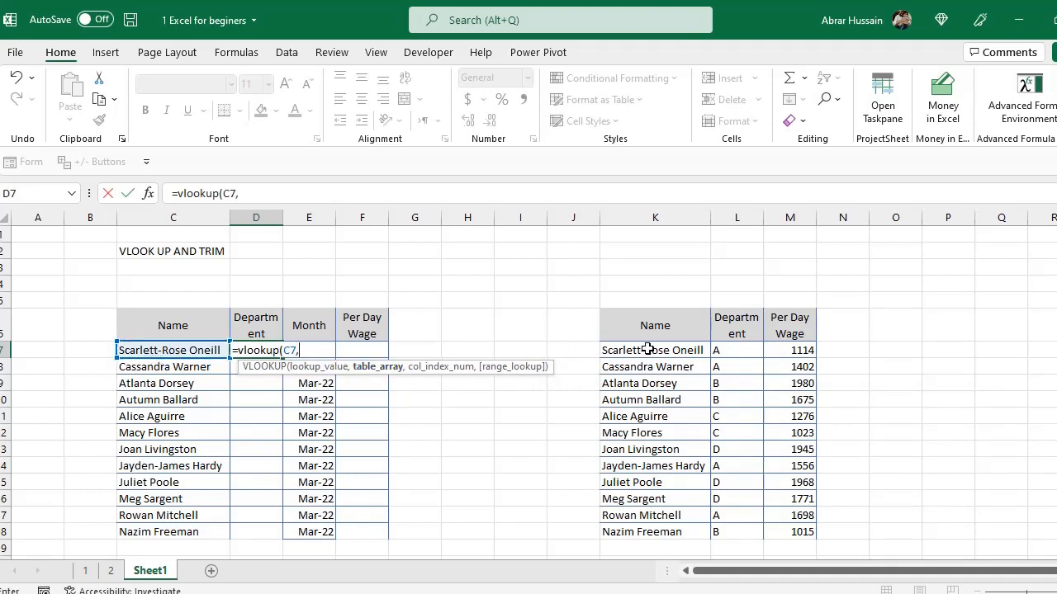
pyautogui.moveTo(648, 350); pyautogui.dragTo(798, 531)
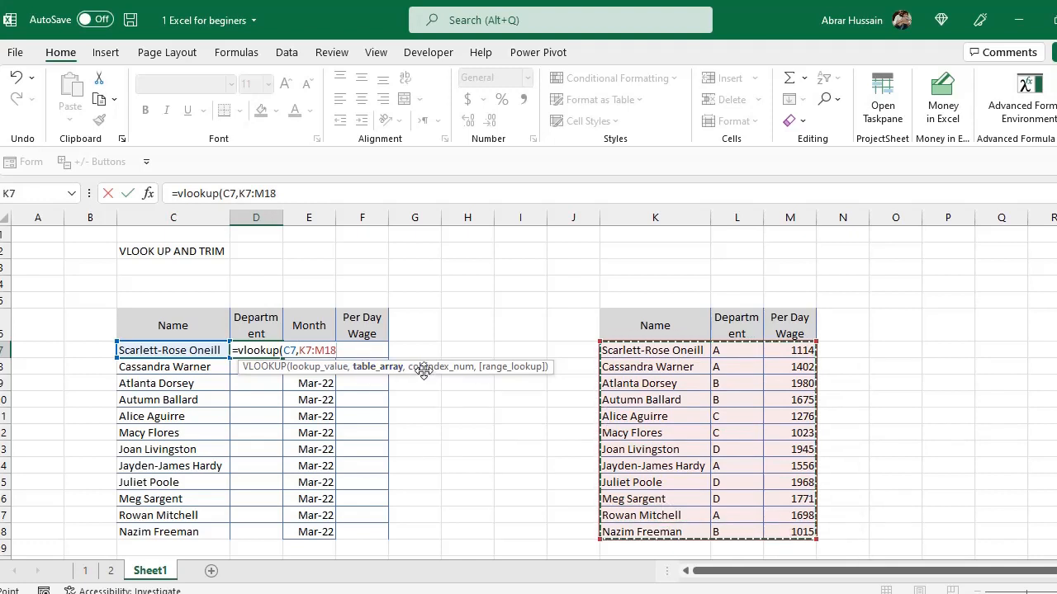
pyautogui.write(',2')
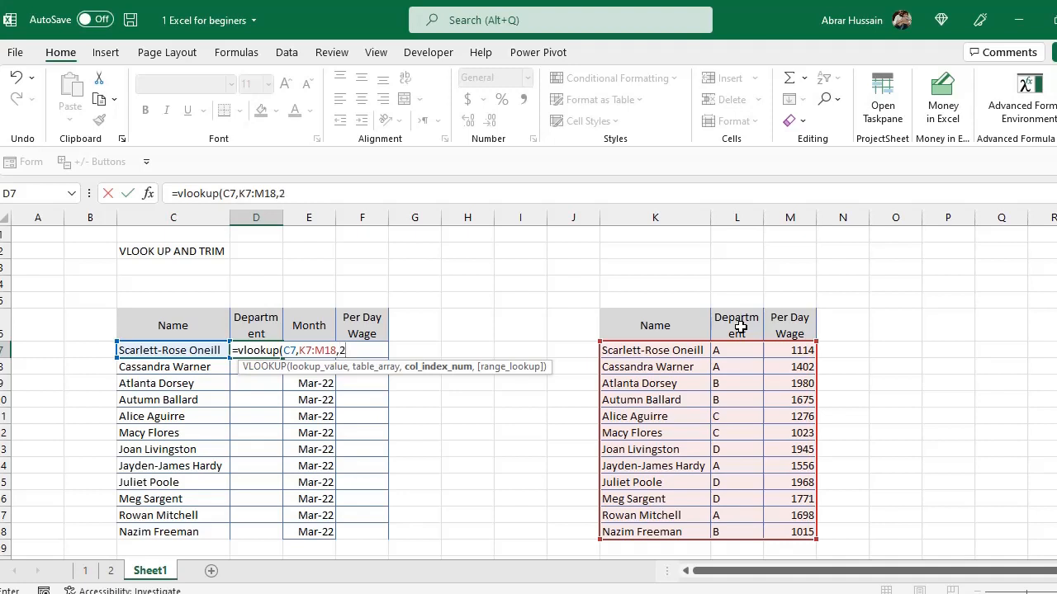
pyautogui.write(',')
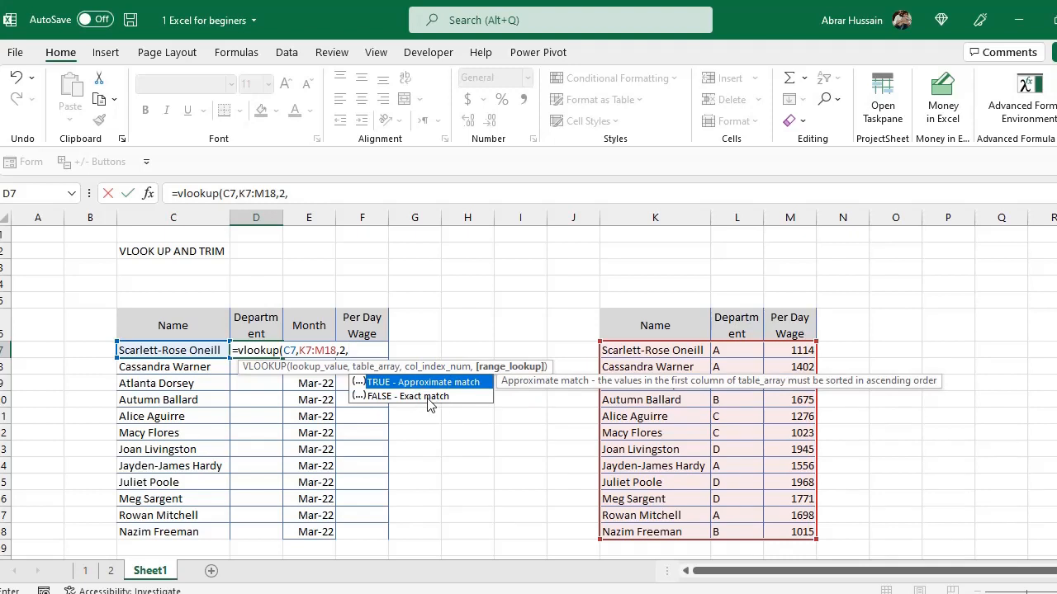
pyautogui.doubleClick(409, 397)
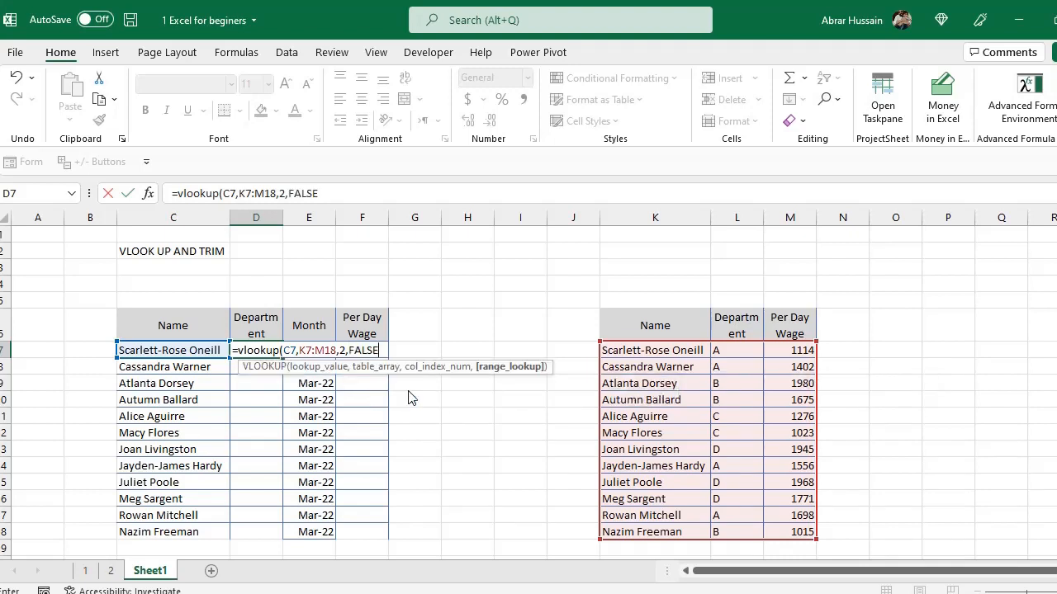
pyautogui.write(')')
pyautogui.hotkey('ctrl', 'Return')
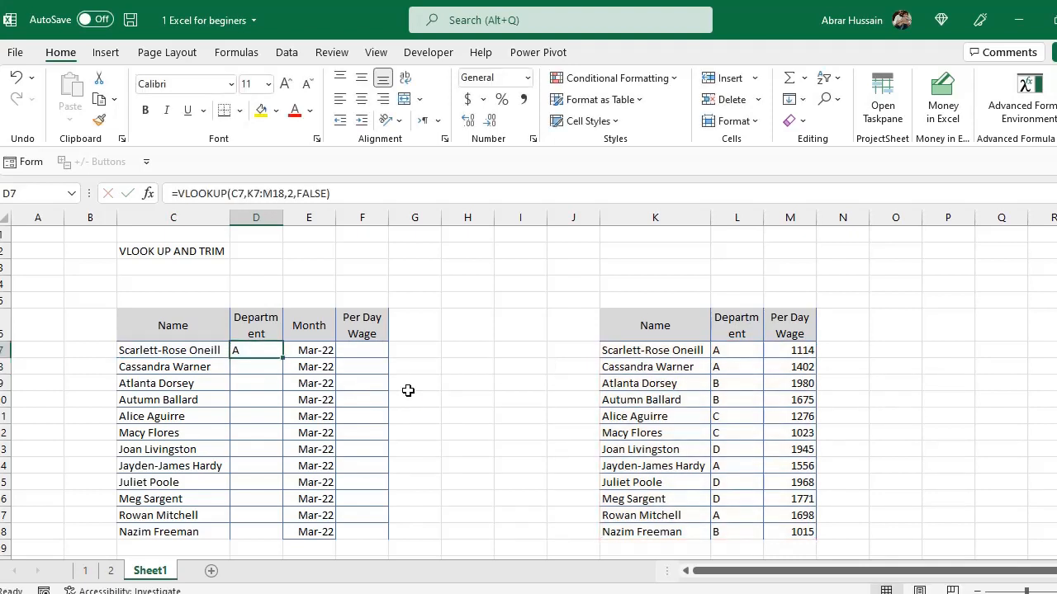
pyautogui.press('F2')
pyautogui.hotkey('ctrl', 'Return')
pyautogui.press('F2')
pyautogui.hotkey('ctrl', 'Return')
pyautogui.click(719, 352)
pyautogui.press('F2')
# Copy the D7 formula into F7 and change its column index to 3 to return the per-day wage.
pyautogui.click(279, 351)
pyautogui.press('F2')
pyautogui.hotkey('ctrl', 'Return')
pyautogui.press('F2')
pyautogui.moveTo(394, 350); pyautogui.dragTo(78, 351)
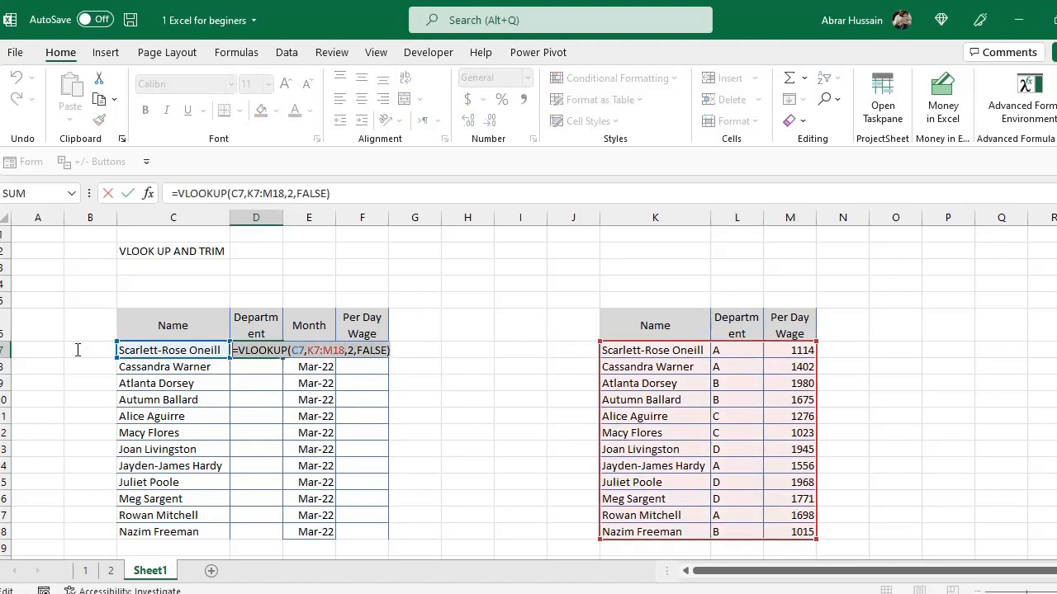
pyautogui.hotkey('ctrl', 'c')
pyautogui.press('Escape')
pyautogui.click(368, 351)
pyautogui.hotkey('ctrl', 'v')
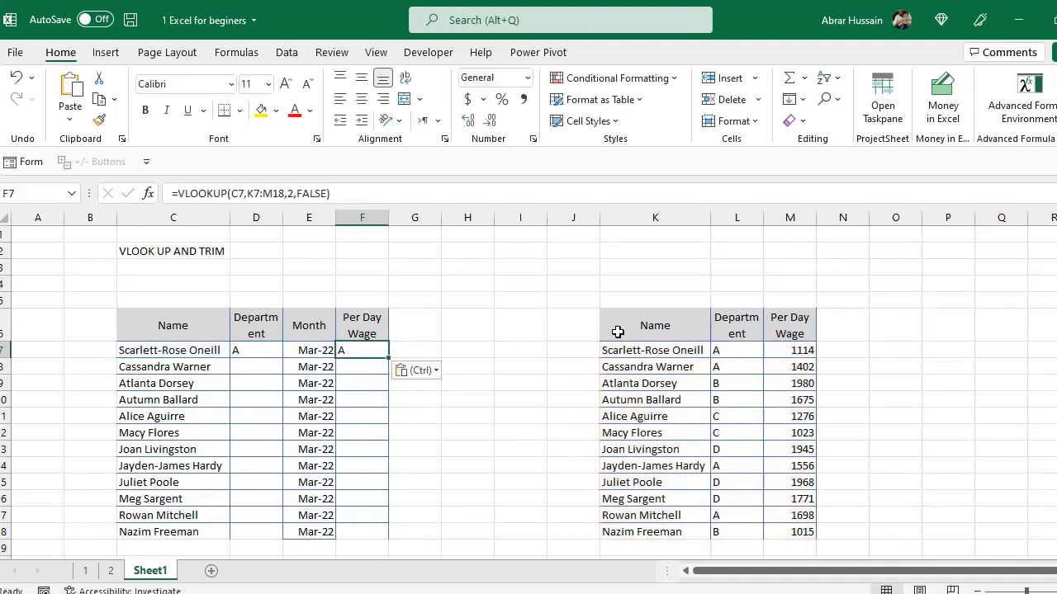
pyautogui.press('F2')
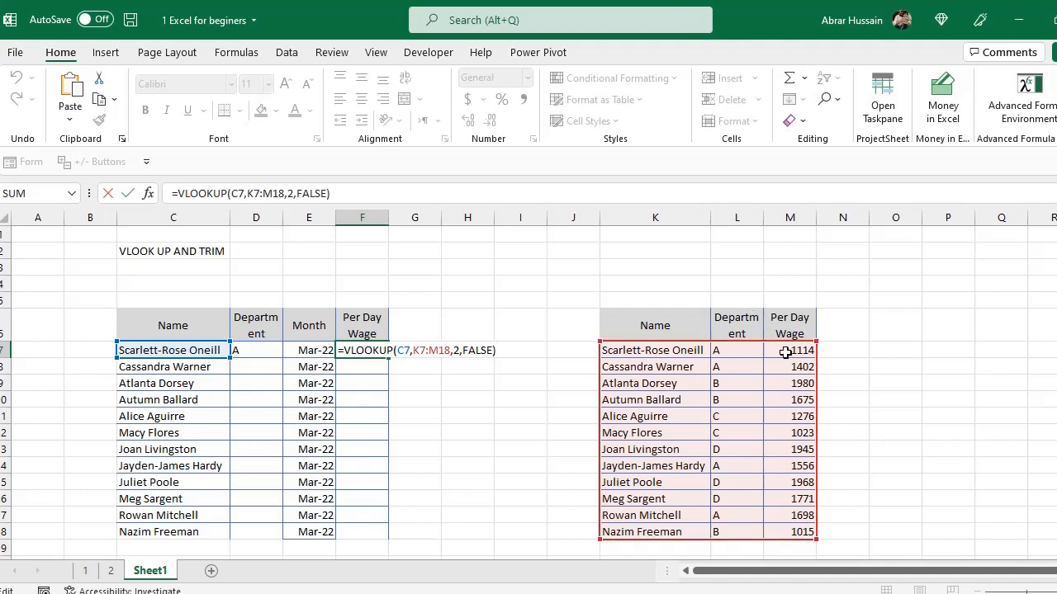
pyautogui.click(458, 351)
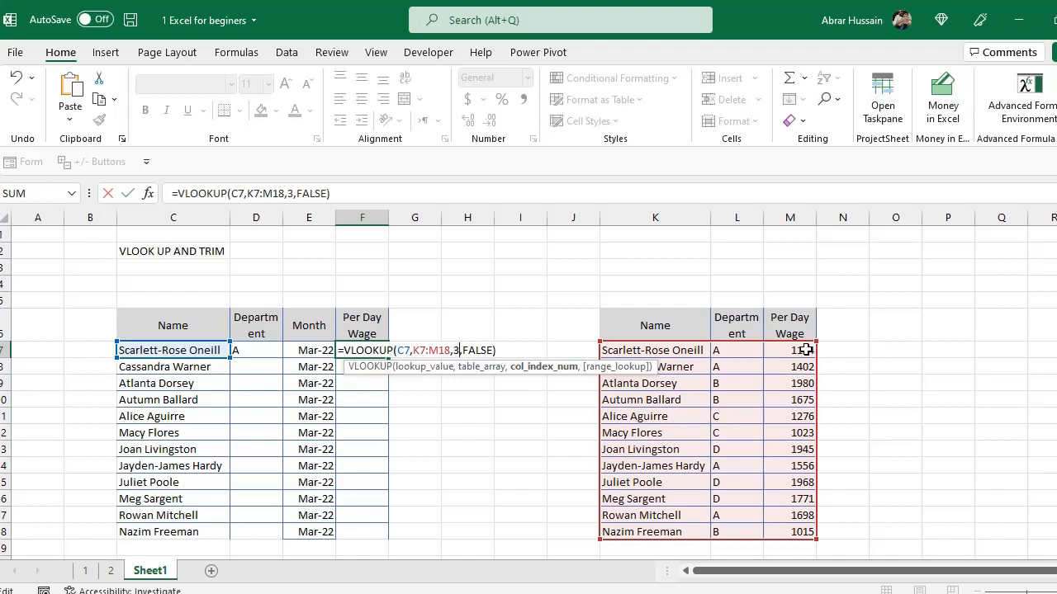
pyautogui.press('Return')
# Widen column K and re-enter the name in K7 with a trailing space.
pyautogui.press('Up')
pyautogui.press('Right')
pyautogui.press('Right')
pyautogui.press('Right')
pyautogui.press('Right')
pyautogui.press('Right')
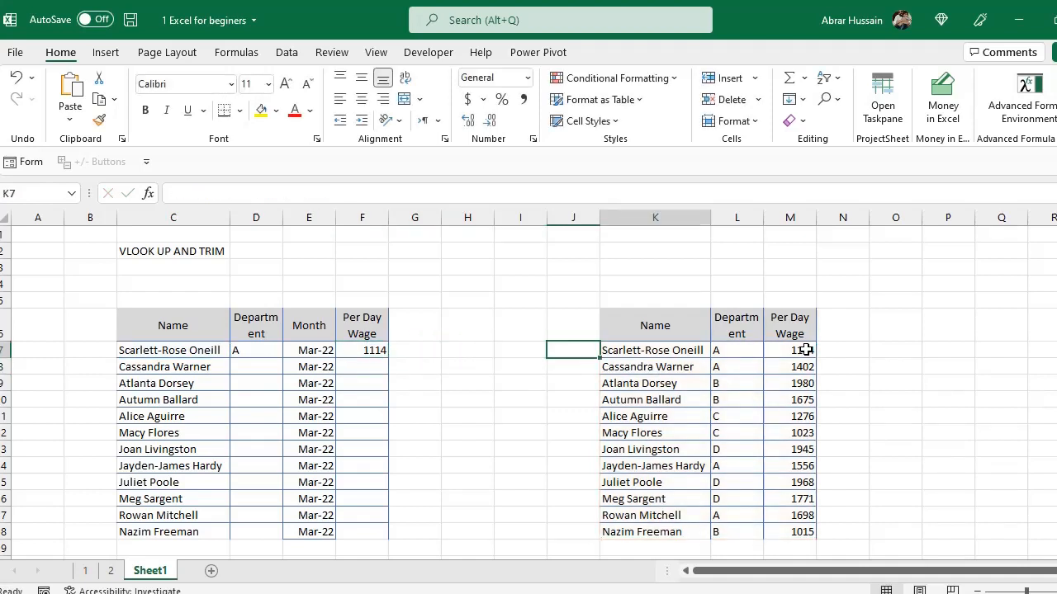
pyautogui.press('F2')
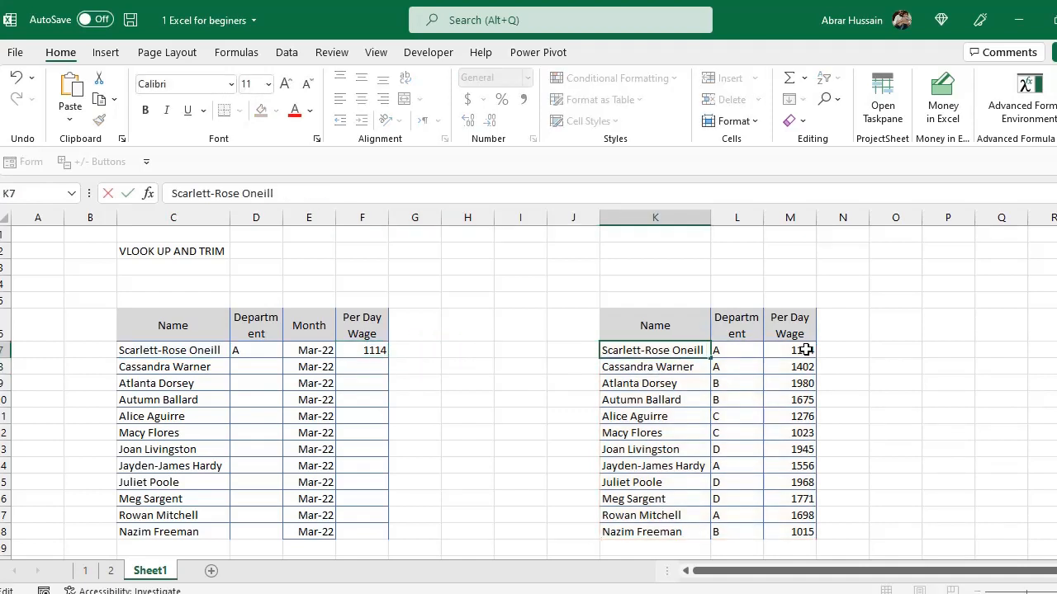
pyautogui.moveTo(710, 212); pyautogui.dragTo(751, 213)
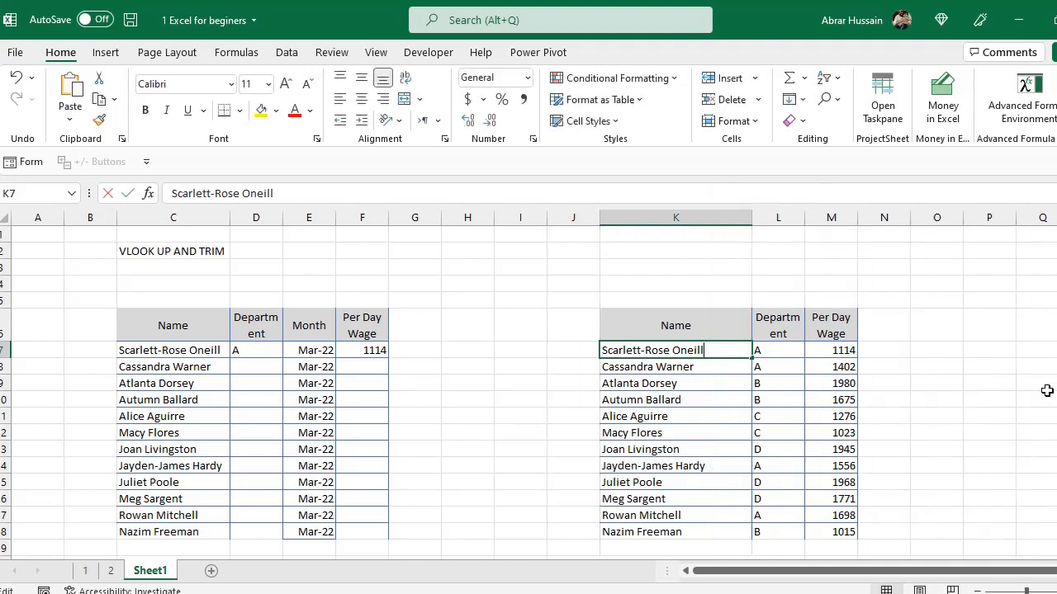
pyautogui.press('Return')
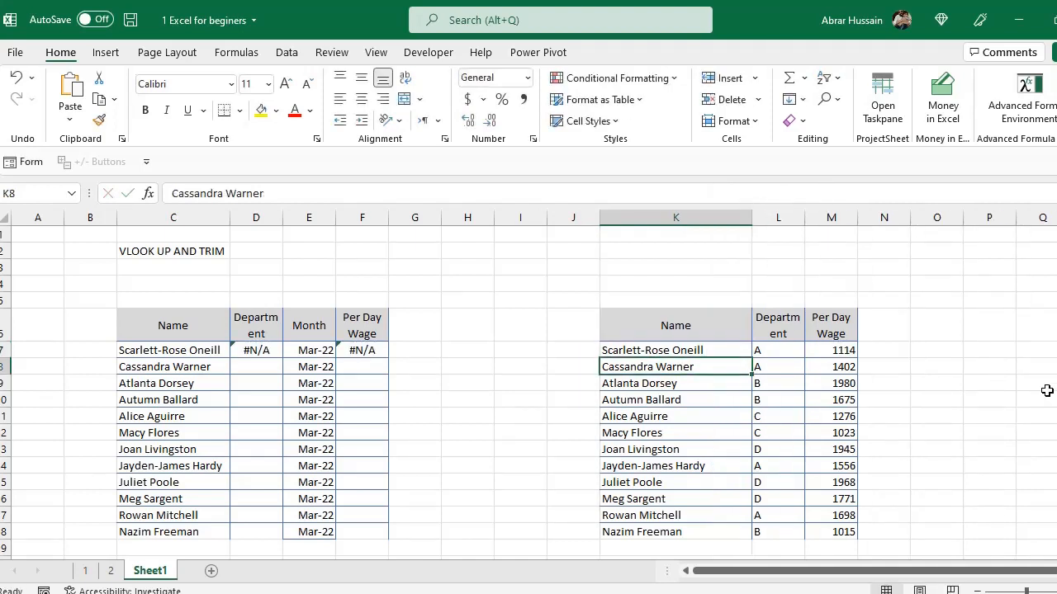
# Examine the lookup results in D7 and F7 against the source name in K7.
pyautogui.click(249, 350)
pyautogui.click(361, 347)
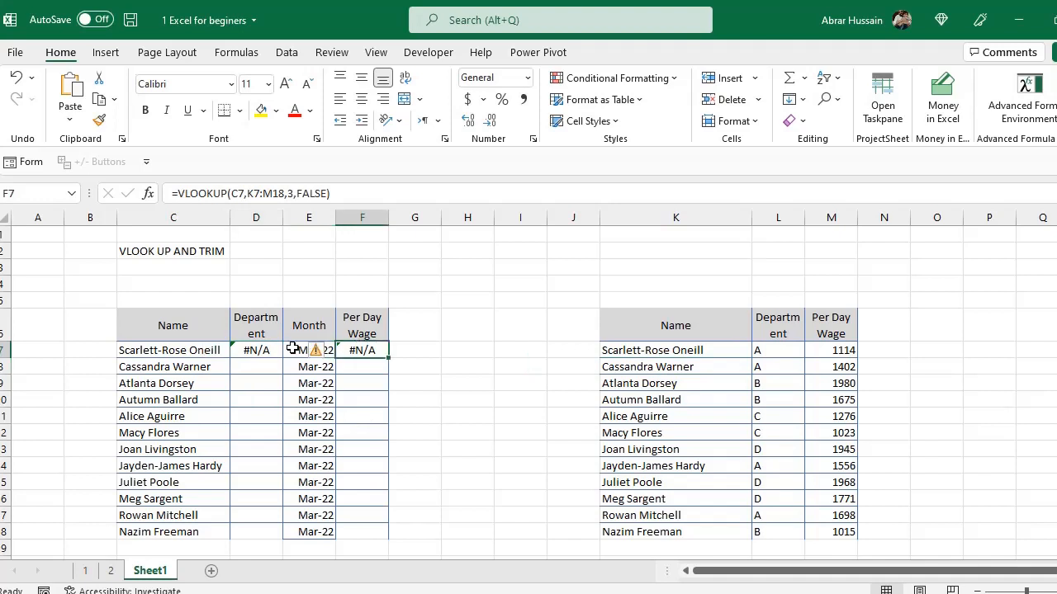
pyautogui.click(260, 348)
pyautogui.click(356, 346)
pyautogui.click(248, 353)
pyautogui.click(362, 327)
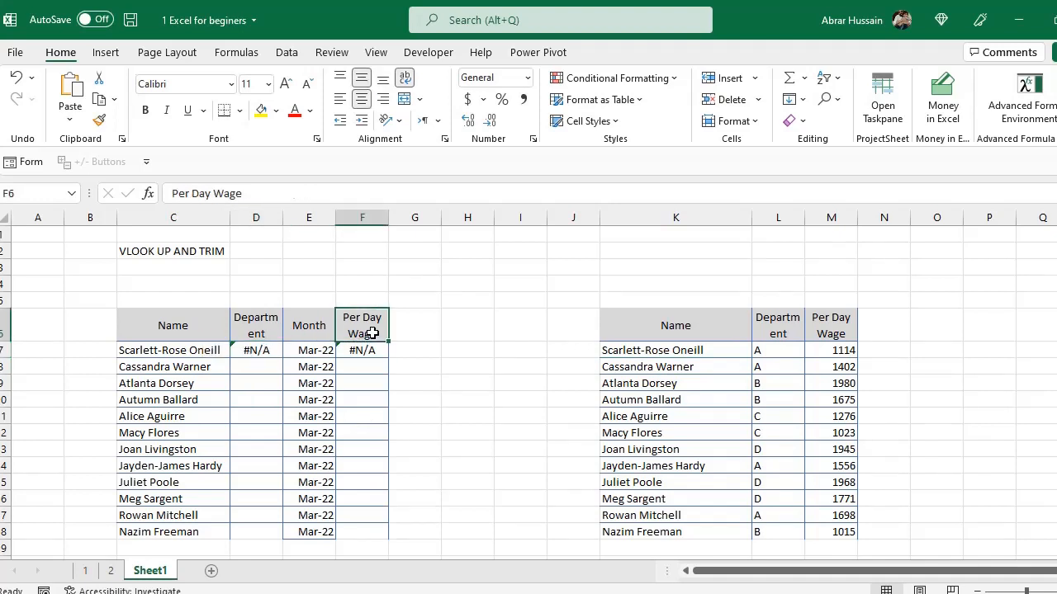
pyautogui.click(710, 348)
pyautogui.doubleClick(732, 352)
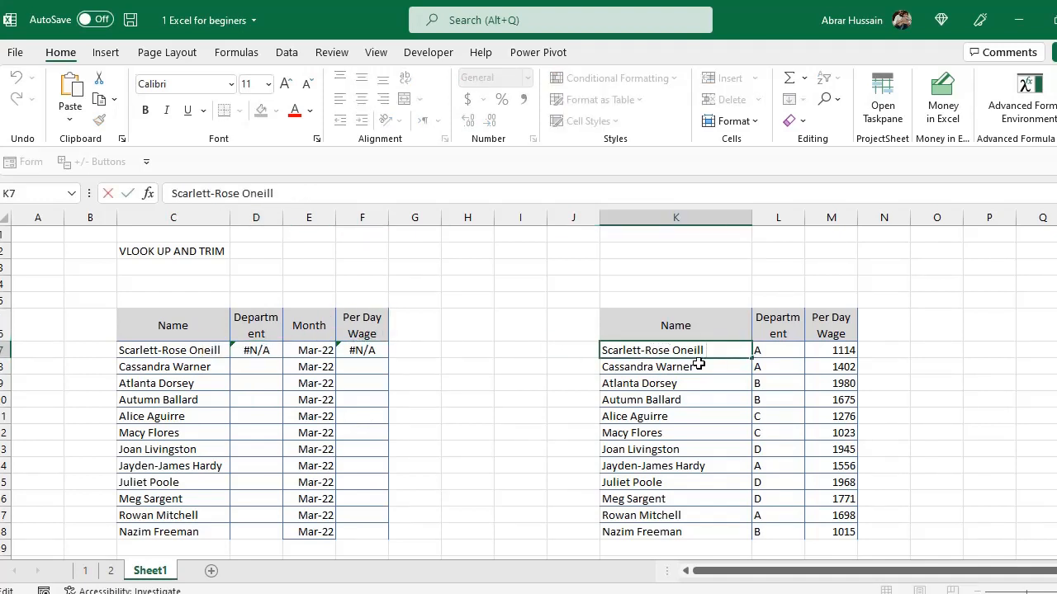
pyautogui.click(698, 364)
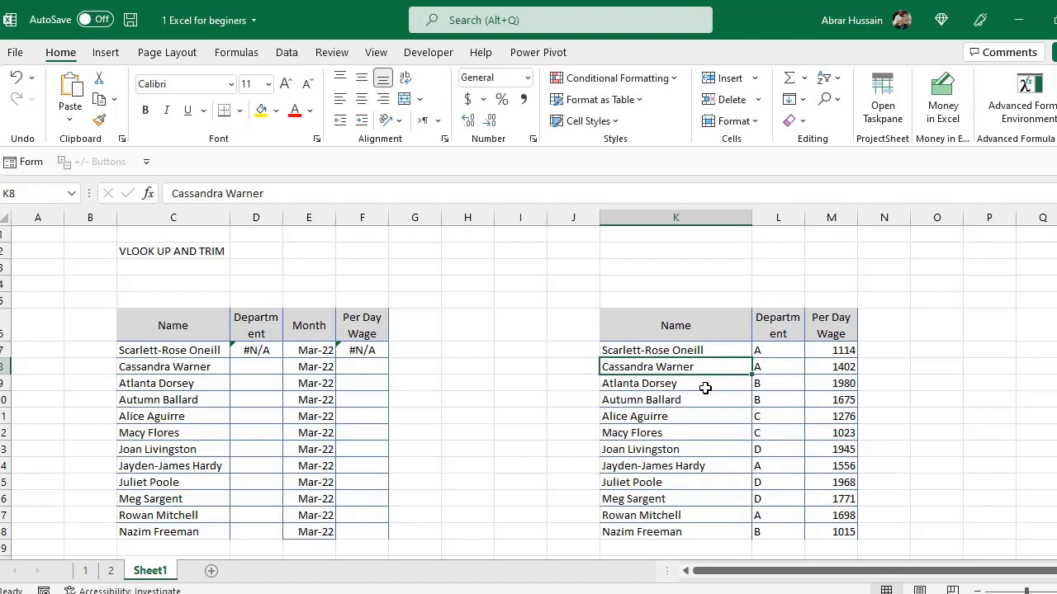
pyautogui.click(252, 348)
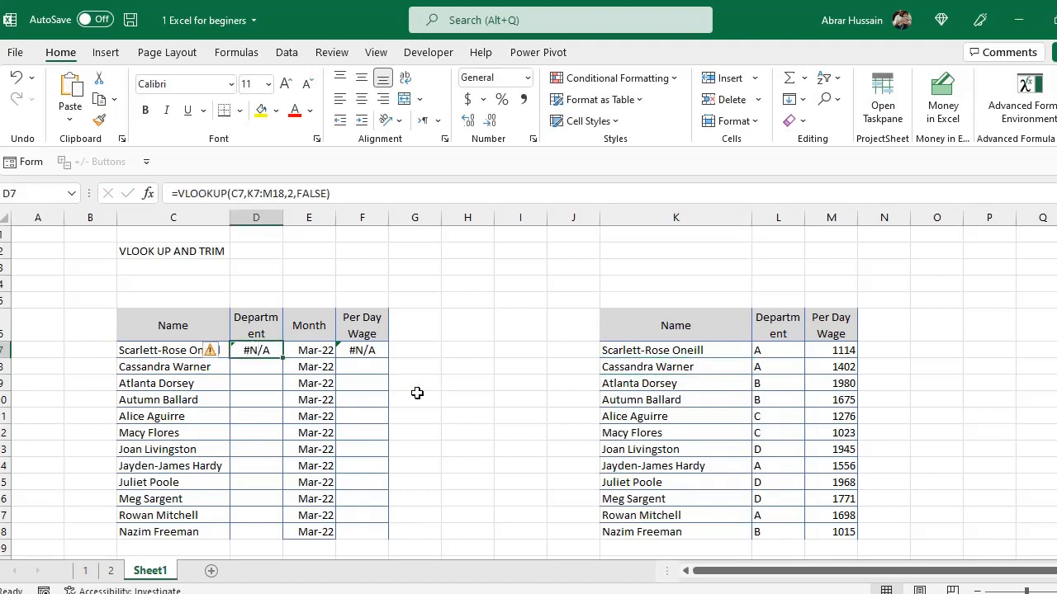
# Enter =TRIM(K7) in H7, then paste the result back into H7 as a value.
pyautogui.click(474, 350)
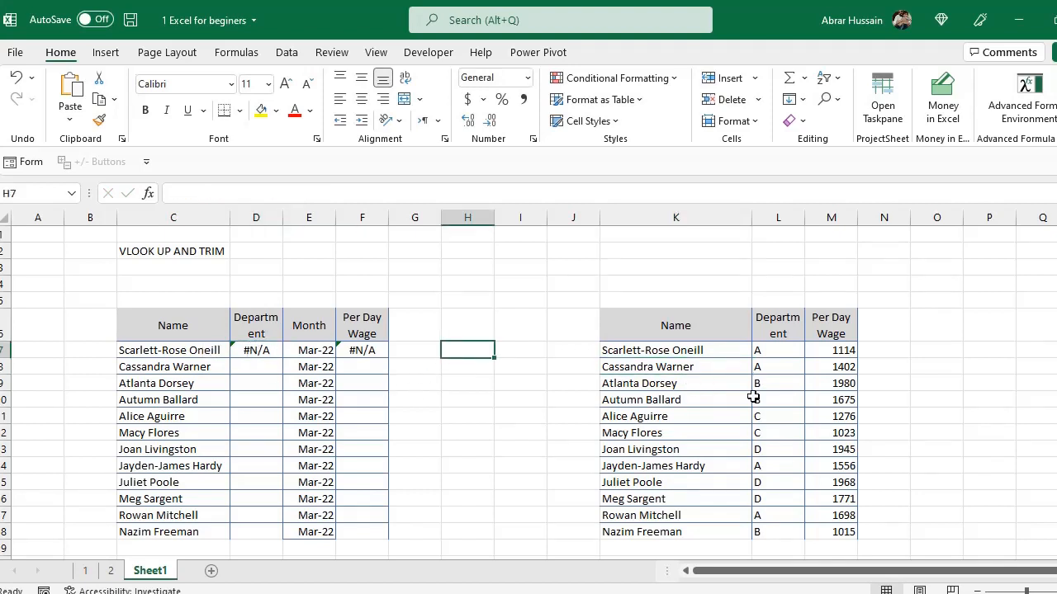
pyautogui.write('=Trim')
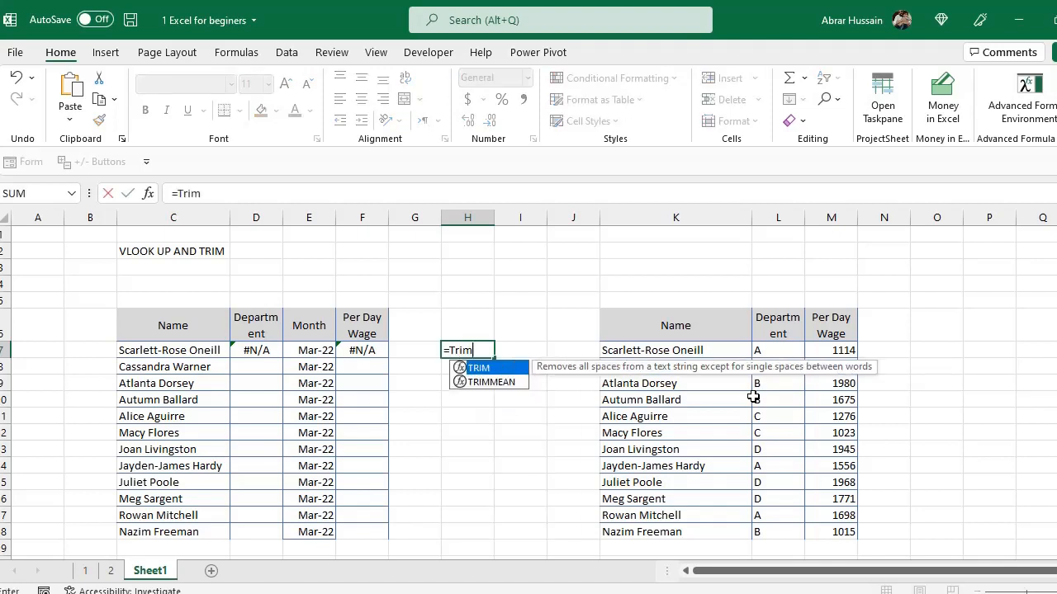
pyautogui.write('(')
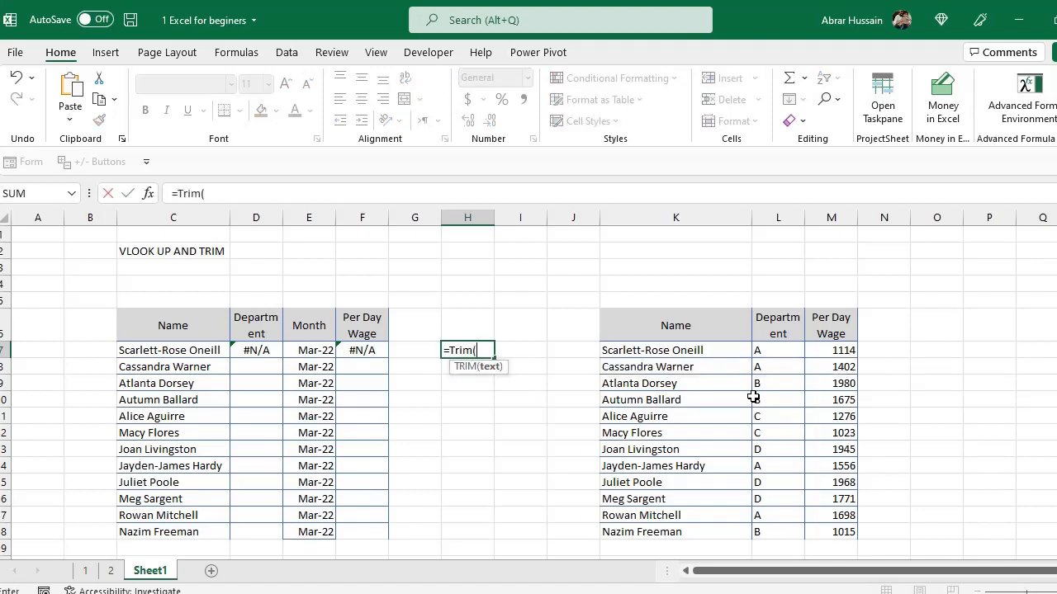
pyautogui.click(686, 350)
pyautogui.write(')')
pyautogui.press('Return')
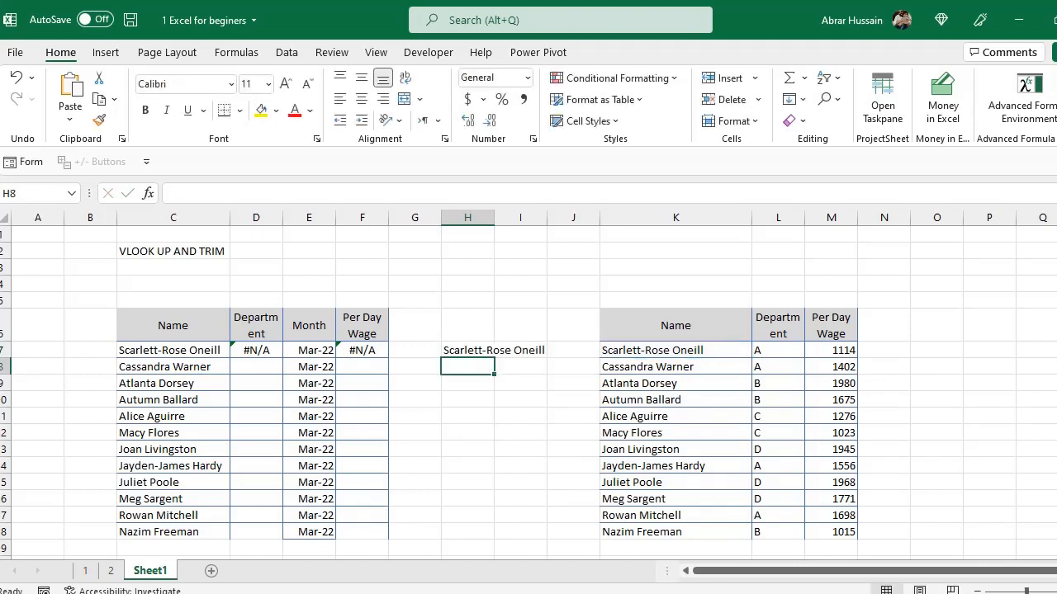
pyautogui.press('Up')
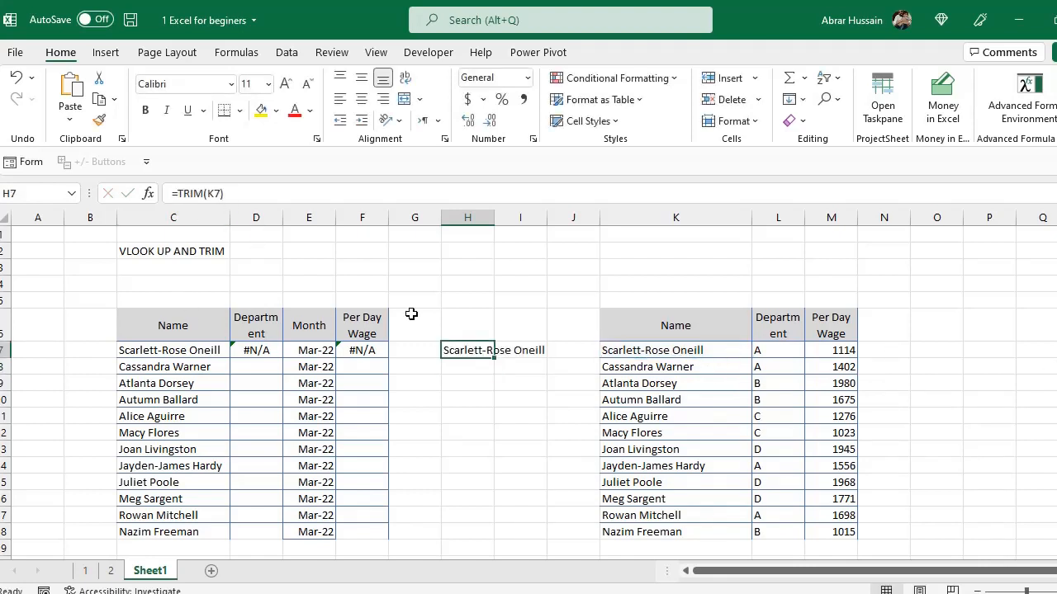
pyautogui.hotkey('ctrl', 'c')
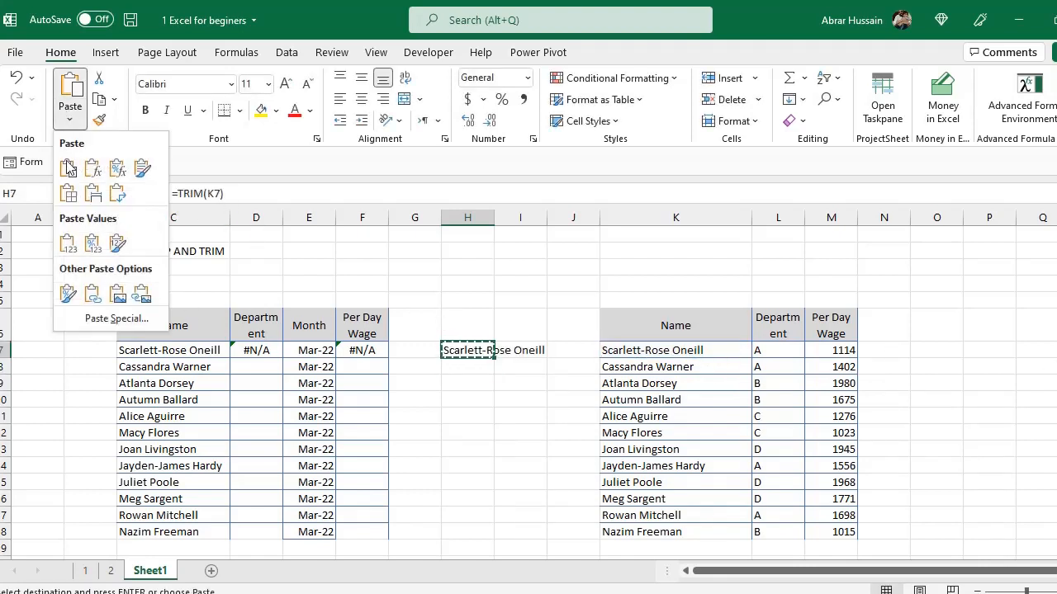
pyautogui.click(70, 120)
pyautogui.click(69, 242)
pyautogui.press('Escape')
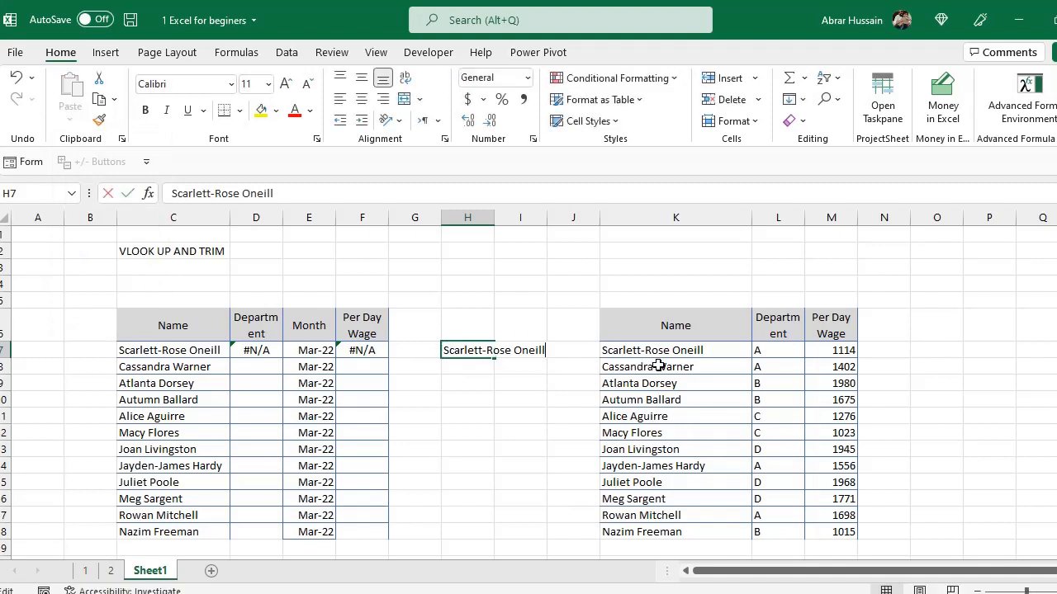
# Try to copy the trimmed name from H7 over the lookup names in column K.
pyautogui.click(675, 351)
pyautogui.press('F2')
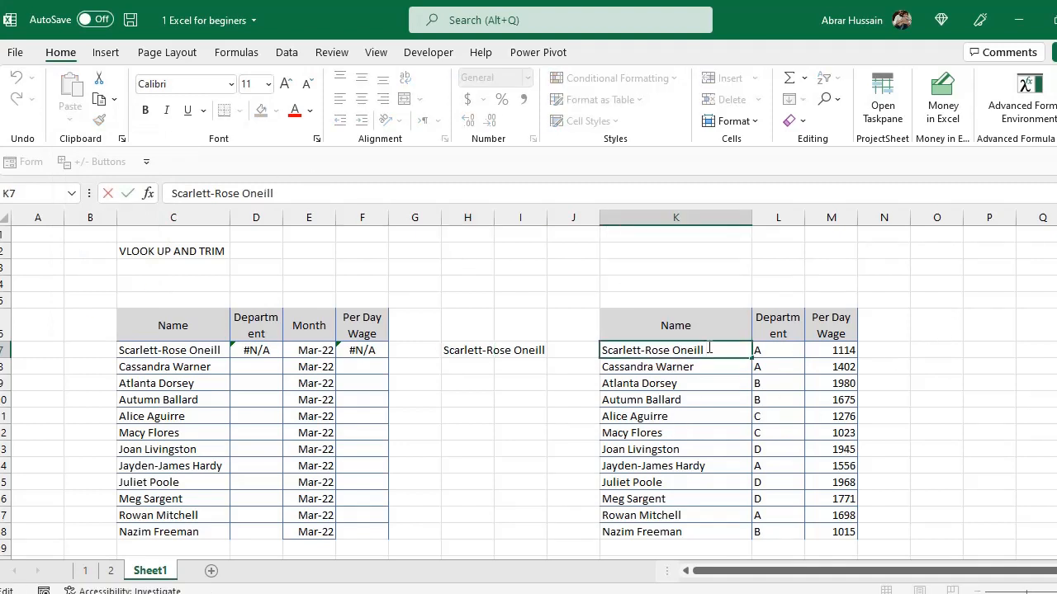
pyautogui.click(452, 350)
pyautogui.press('F2')
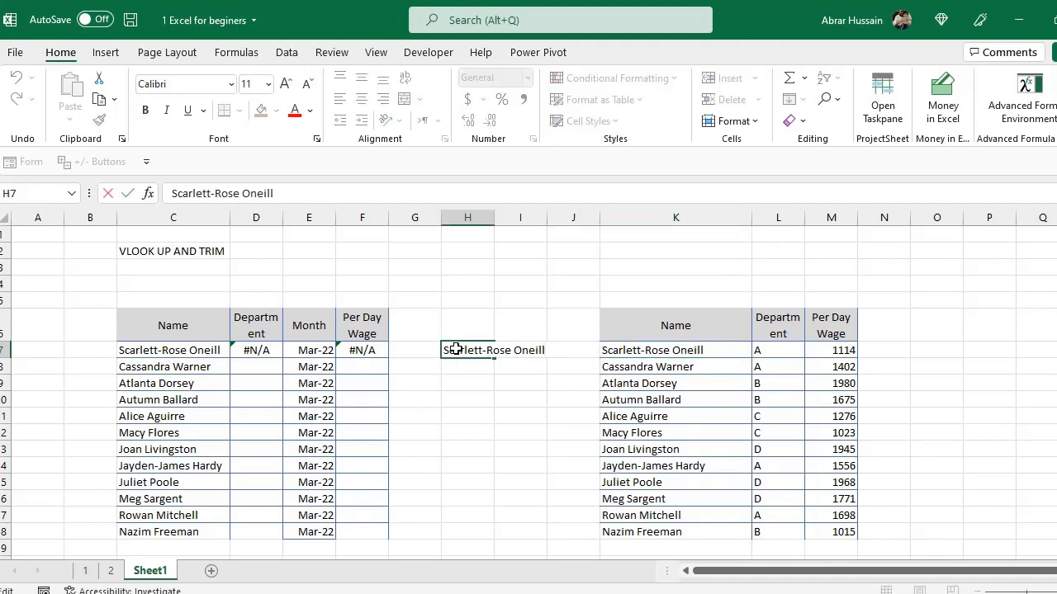
pyautogui.press('Escape')
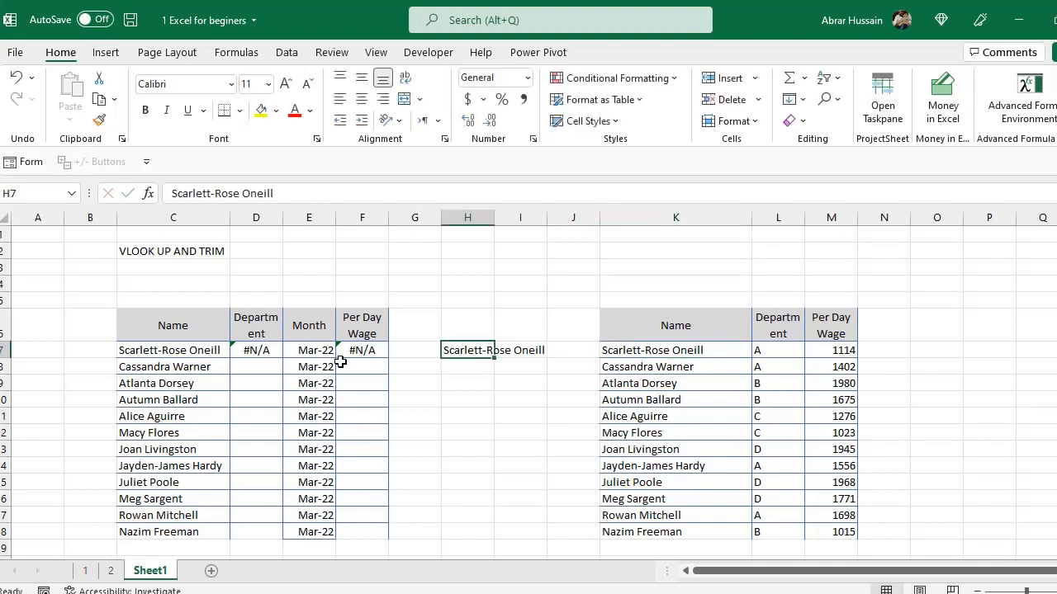
pyautogui.click(259, 350)
pyautogui.moveTo(639, 351); pyautogui.dragTo(667, 534)
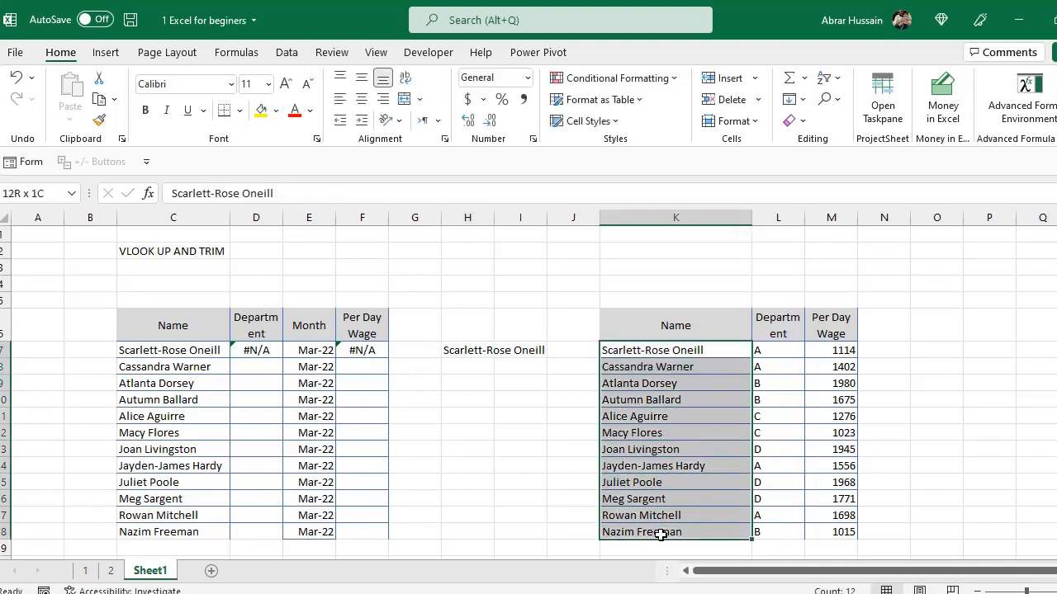
pyautogui.click(465, 351)
pyautogui.hotkey('ctrl', 'c')
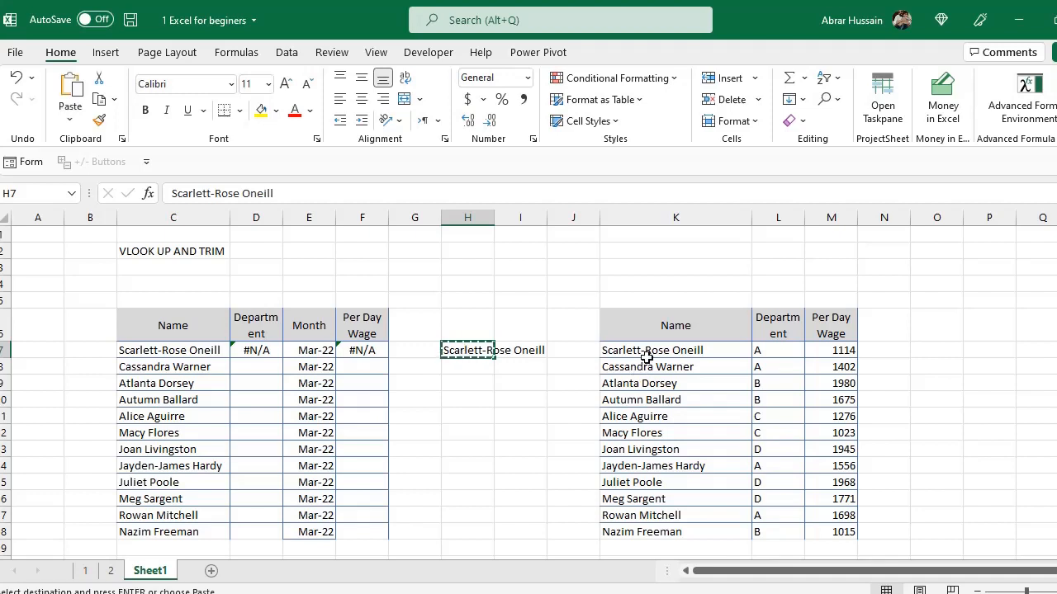
pyautogui.moveTo(644, 355); pyautogui.dragTo(652, 517)
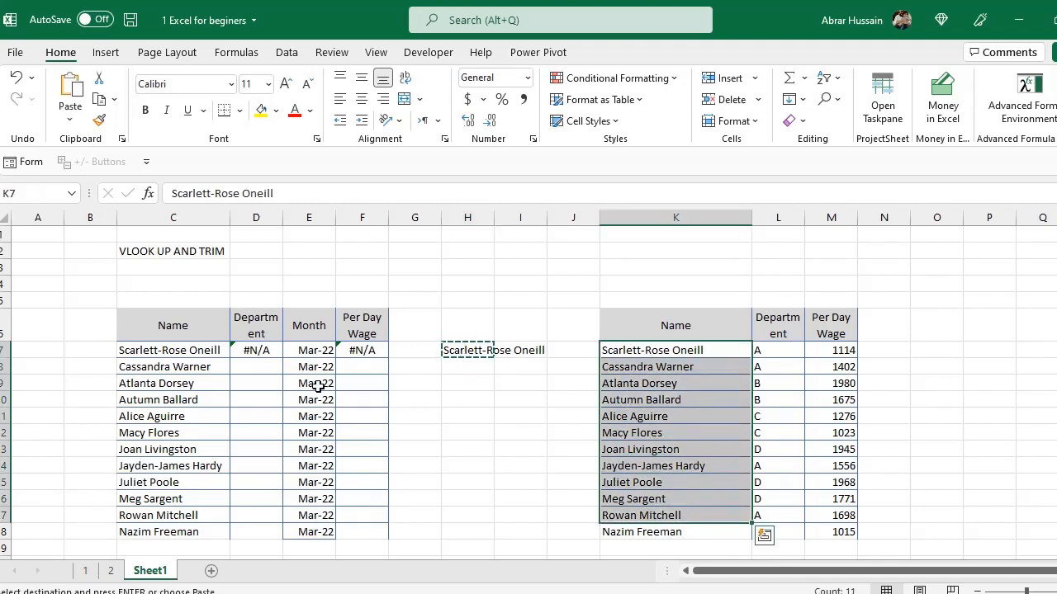
# Wrap the D7 lookup table in TRIM so the formula reads =VLOOKUP(C7,TRIM(K7:M18),2,FALSE).
pyautogui.doubleClick(236, 347)
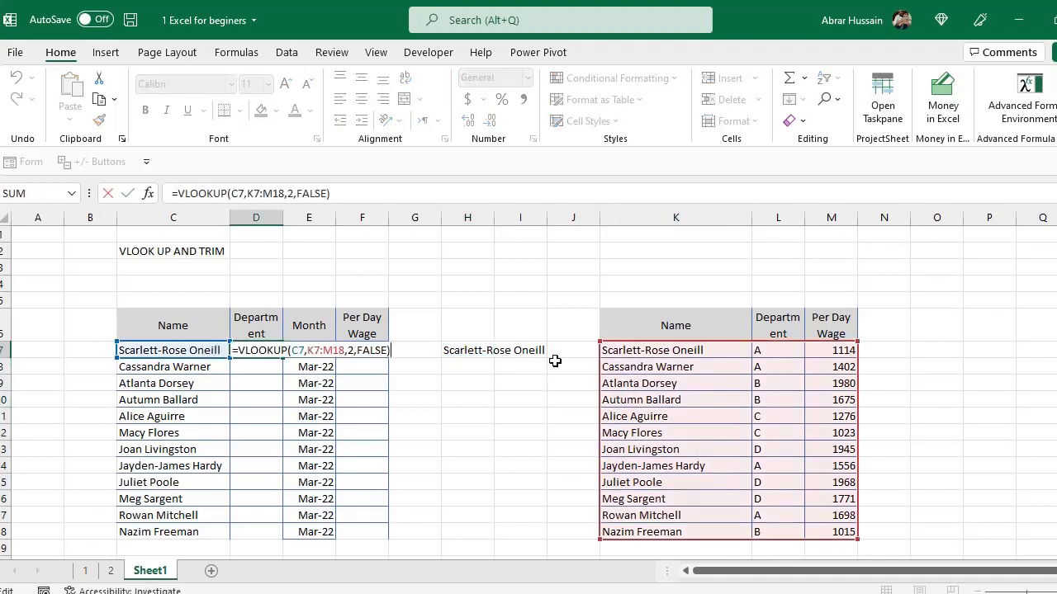
pyautogui.click(294, 350)
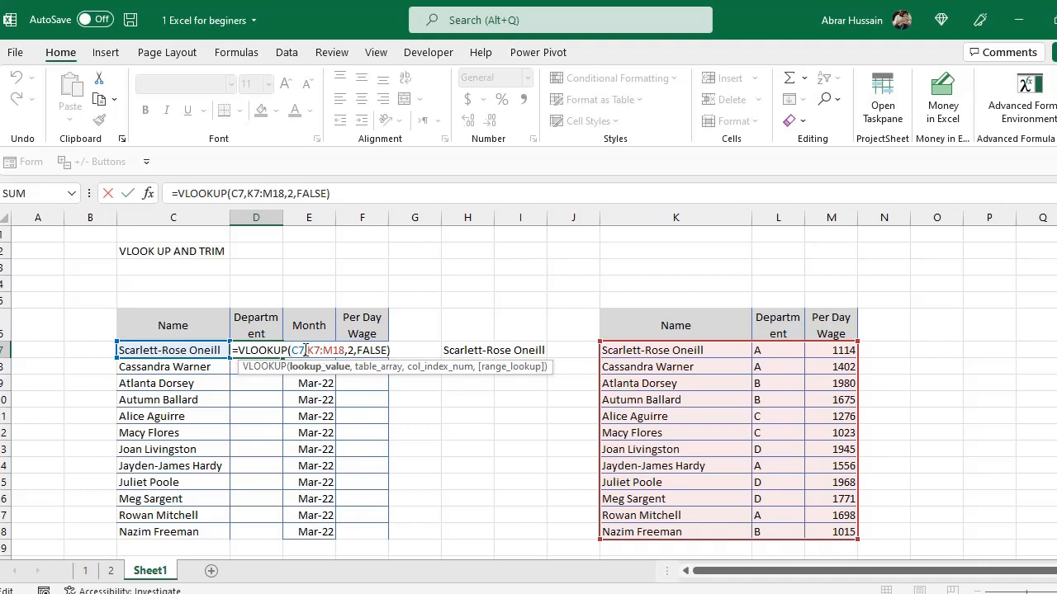
pyautogui.click(307, 350)
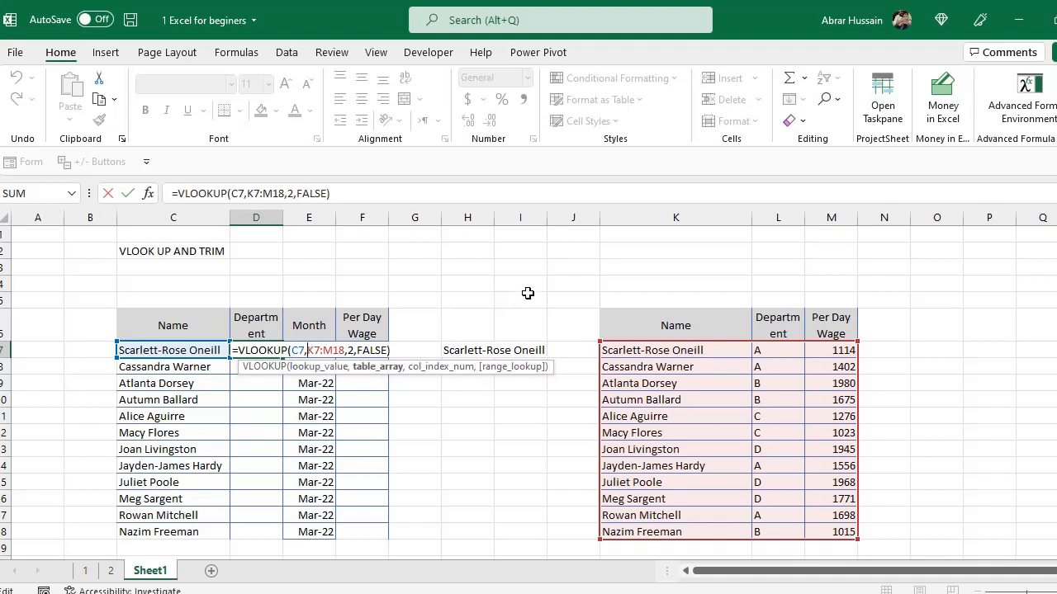
pyautogui.write('TRIM(K7:M18')
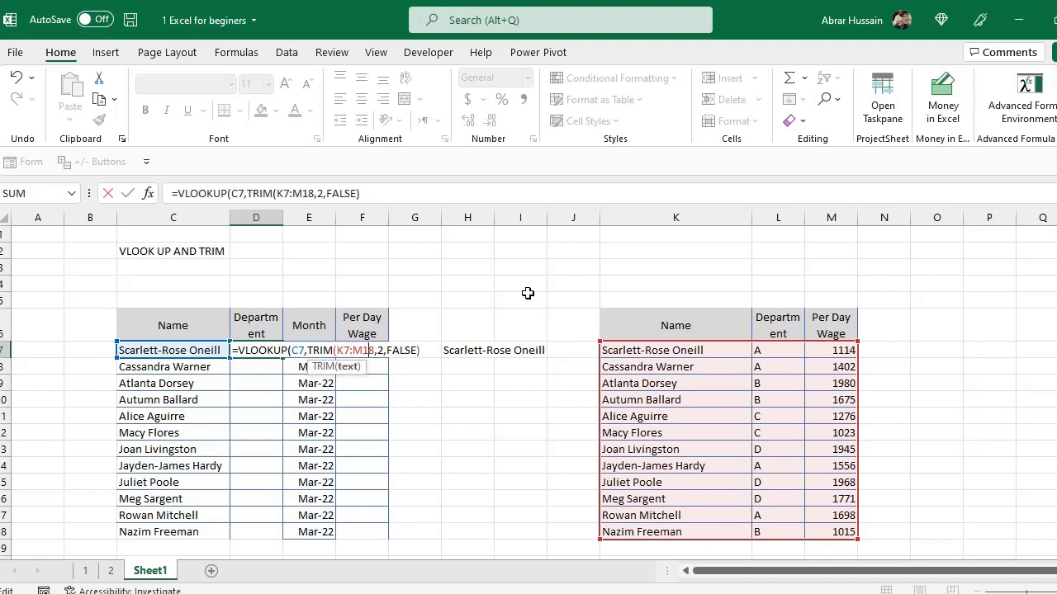
pyautogui.write(')')
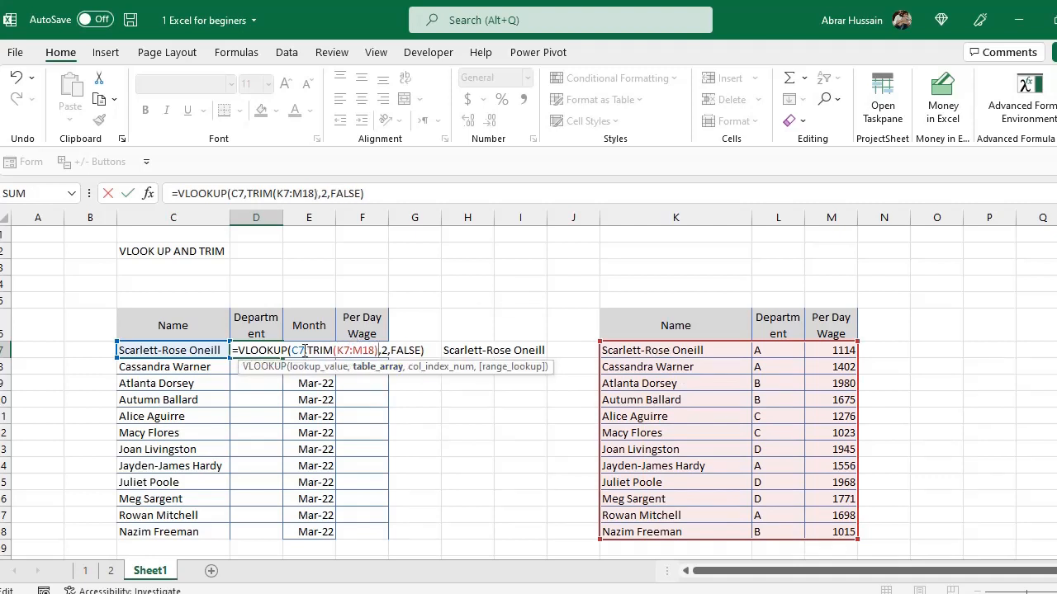
pyautogui.press('Return')
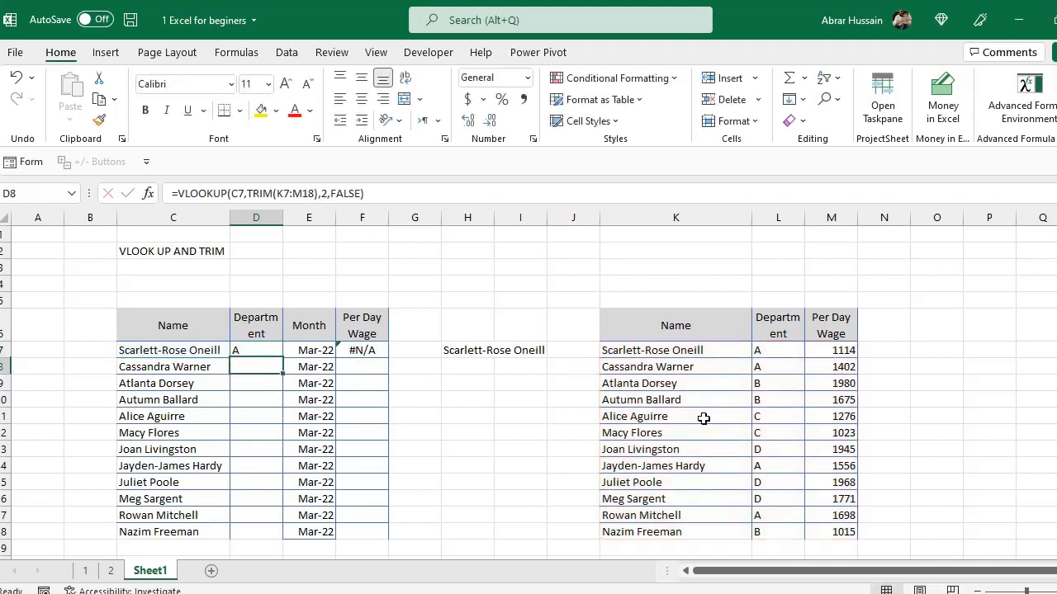
pyautogui.press('Up')
pyautogui.press('F2')
pyautogui.press('Escape')
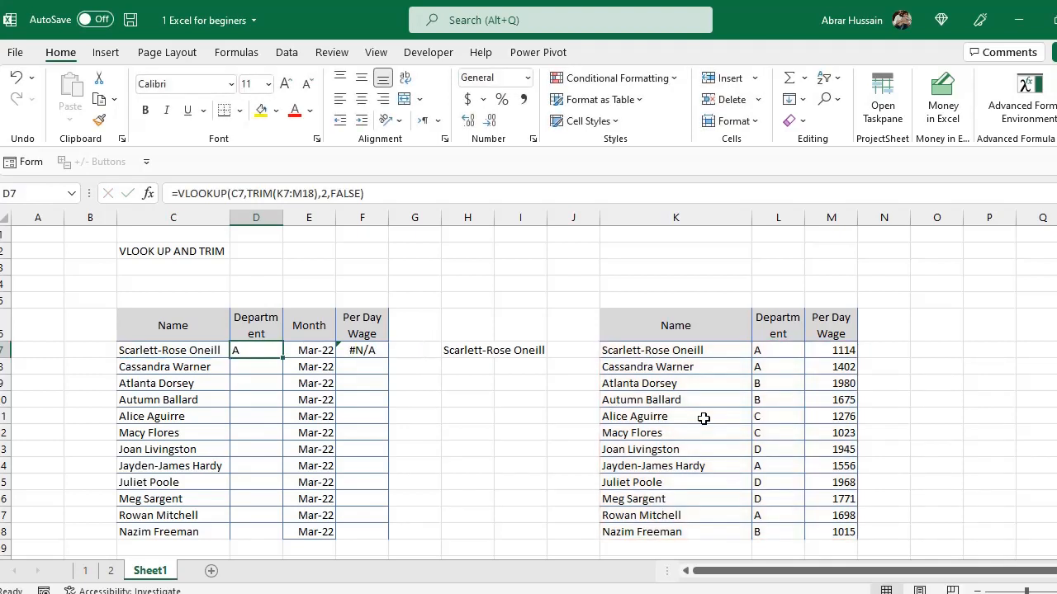
# Wrap the F7 lookup table in TRIM so the formula reads =VLOOKUP(C7,TRIM(K7:M18),3,FALSE).
pyautogui.doubleClick(278, 356)
pyautogui.press('Escape')
pyautogui.doubleClick(373, 351)
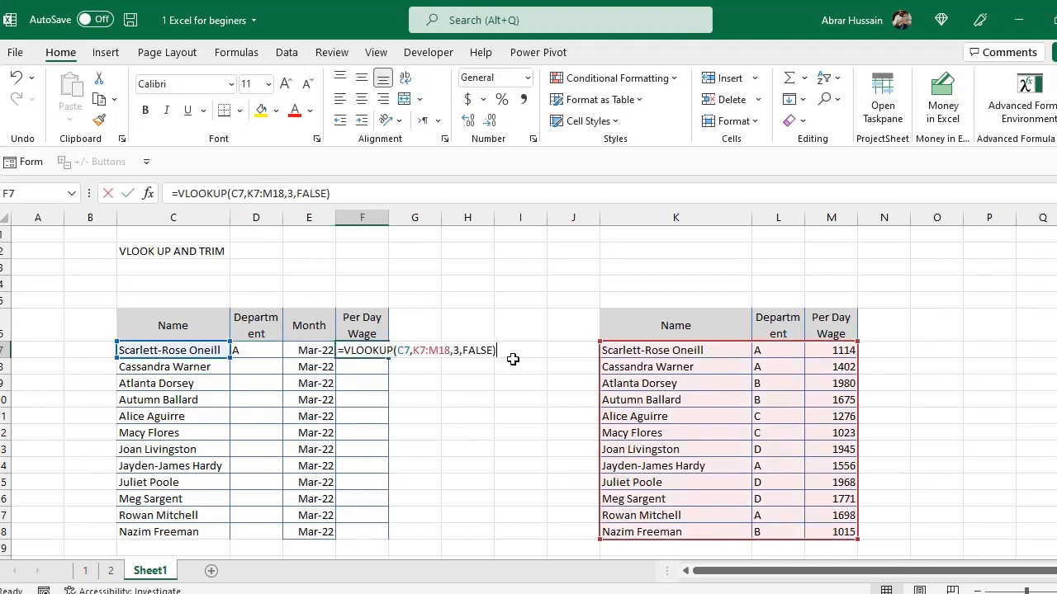
pyautogui.click(413, 351)
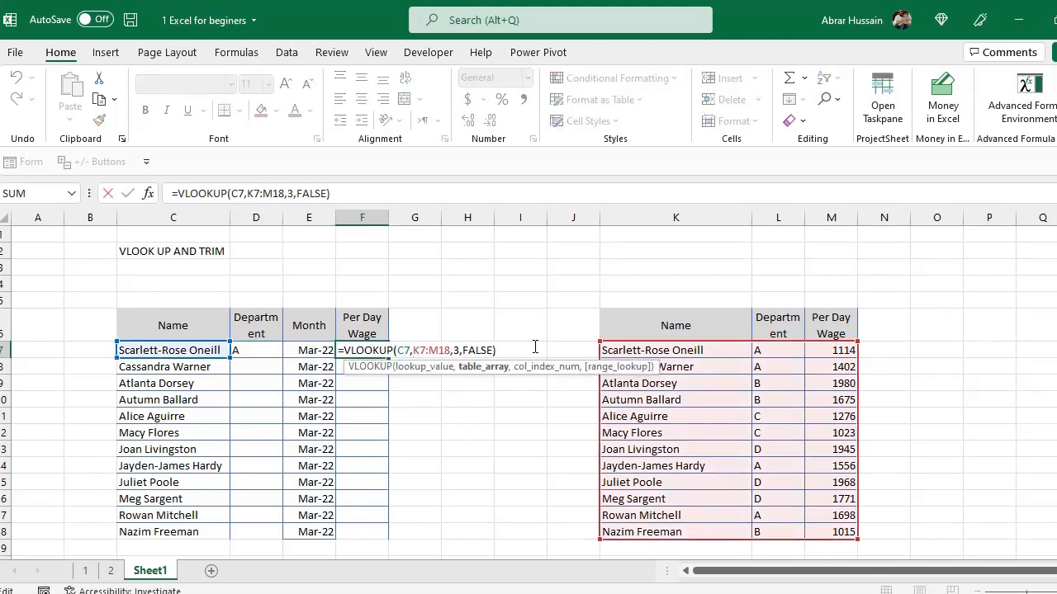
pyautogui.write('TRIM(')
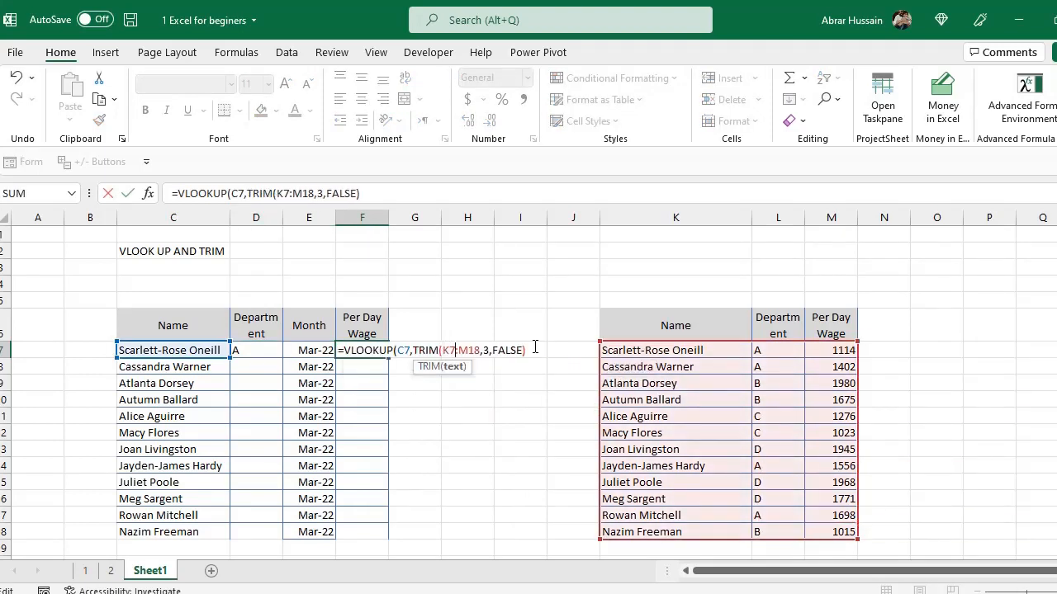
pyautogui.press('Left')
pyautogui.write(')')
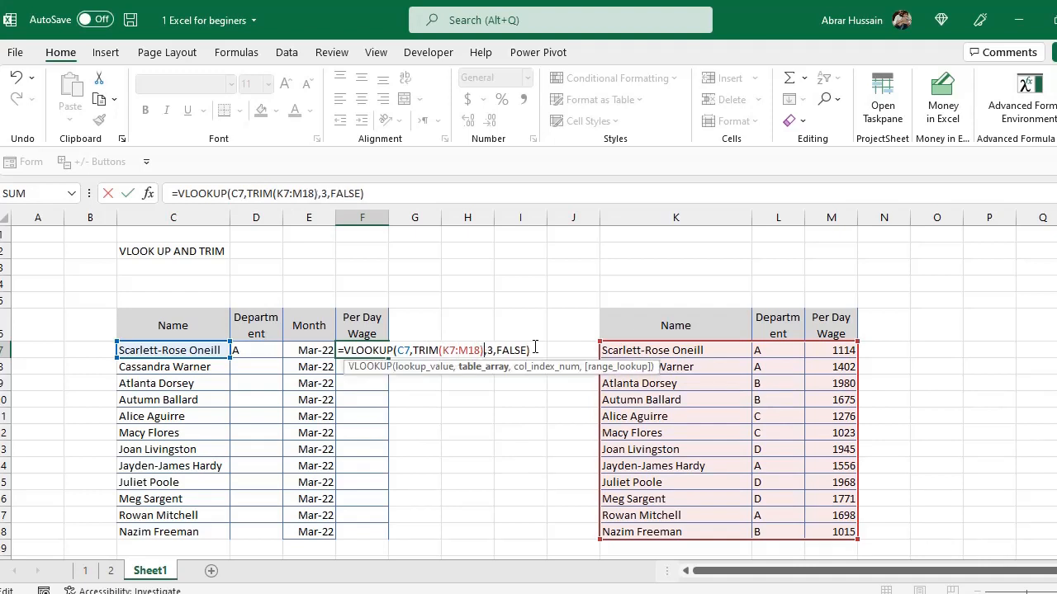
pyautogui.press('Return')
pyautogui.press('Up')
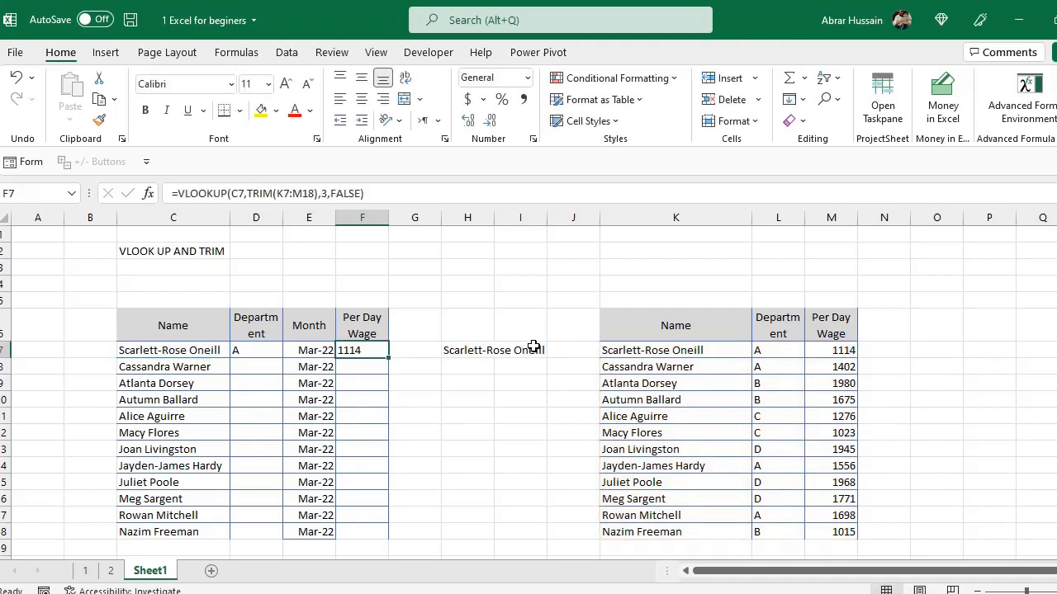
# Widen column C and re-enter the name in C7 with a trailing space.
pyautogui.press('Left')
pyautogui.press('Left')
pyautogui.press('Left')
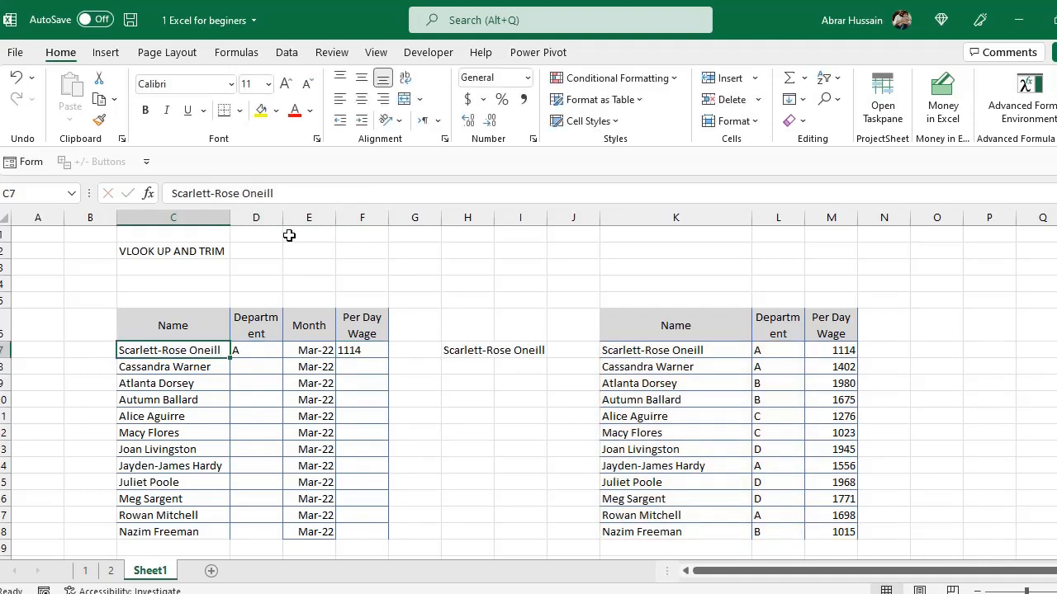
pyautogui.moveTo(231, 216); pyautogui.dragTo(266, 217)
pyautogui.press('F2')
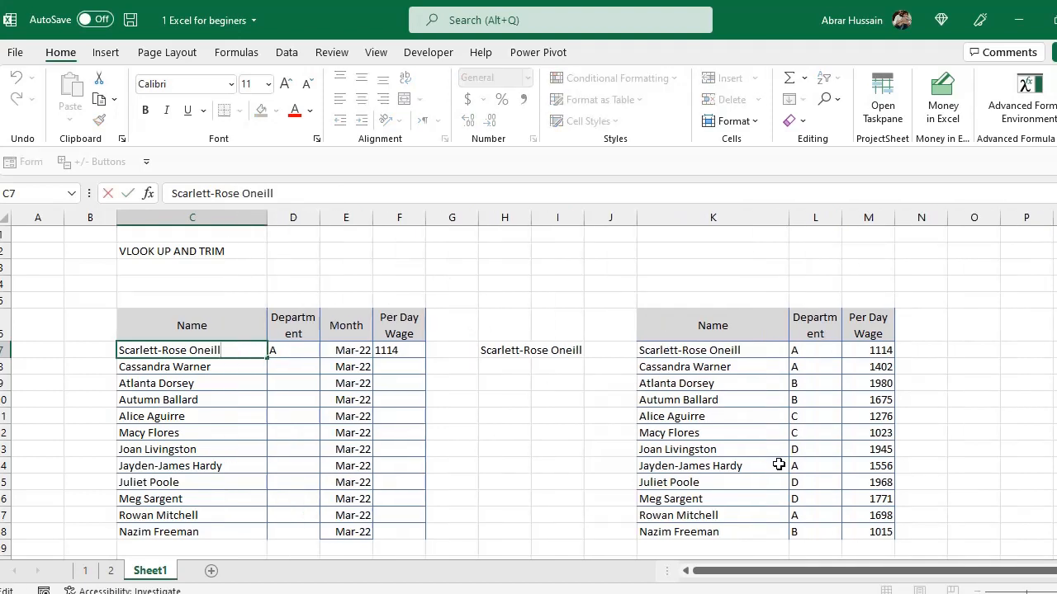
pyautogui.press('Return')
pyautogui.press('Up')
pyautogui.press('Right')
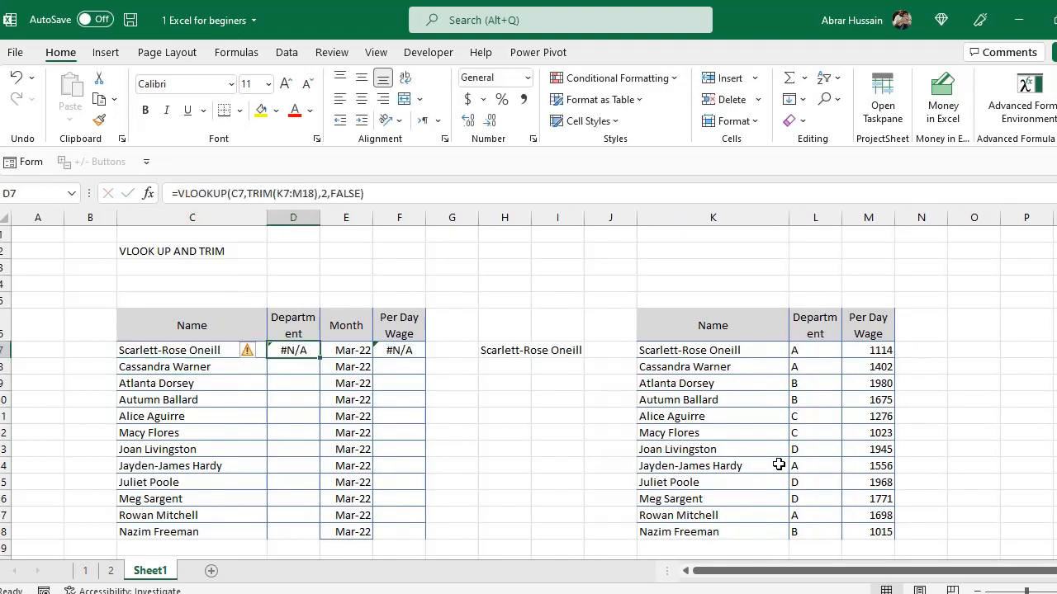
# Rewrite the D7 formula to trim the lookup value: =VLOOKUP(TRIM(C7),K7:M18,2,FALSE).
pyautogui.press('F2')
pyautogui.press('Left')
pyautogui.press('Left')
pyautogui.press('Left')
pyautogui.press('Left')
pyautogui.press('Left')
pyautogui.press('Left')
pyautogui.press('Left')
pyautogui.press('Left')
pyautogui.press('Left')
pyautogui.press('Left')
pyautogui.press('Left')
pyautogui.press('Left')
pyautogui.press('Left')
pyautogui.press('Left')
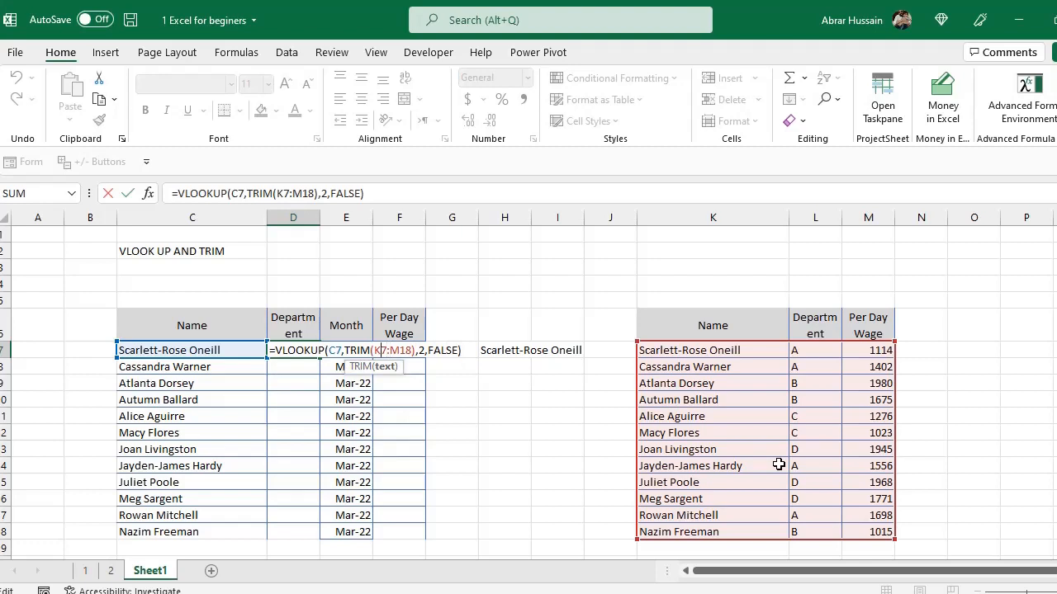
pyautogui.press('BackSpace')
pyautogui.press('BackSpace')
pyautogui.press('BackSpace')
pyautogui.press('BackSpace')
pyautogui.press('BackSpace')
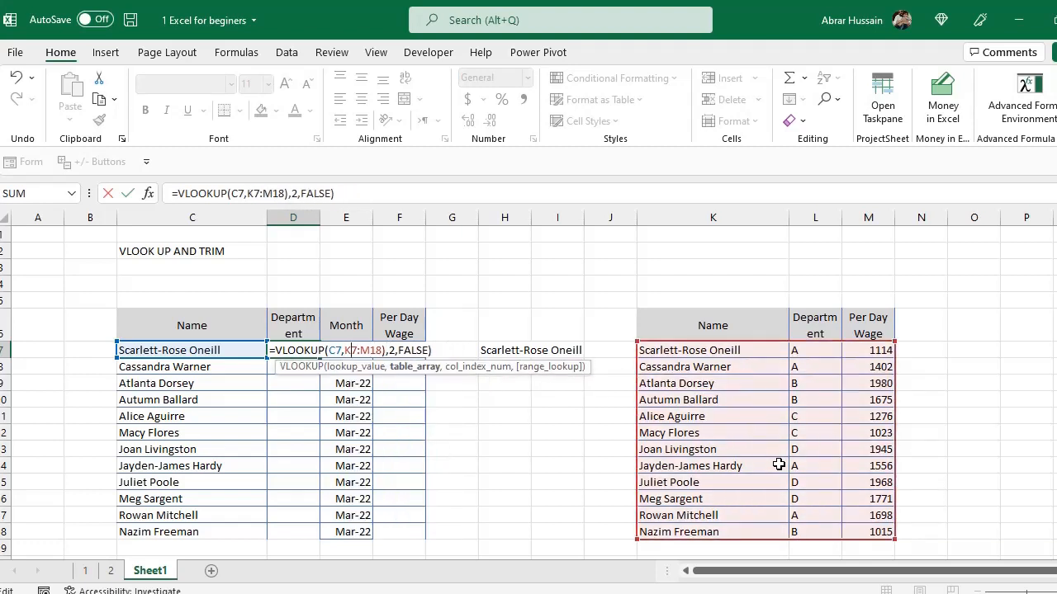
pyautogui.press('Delete')
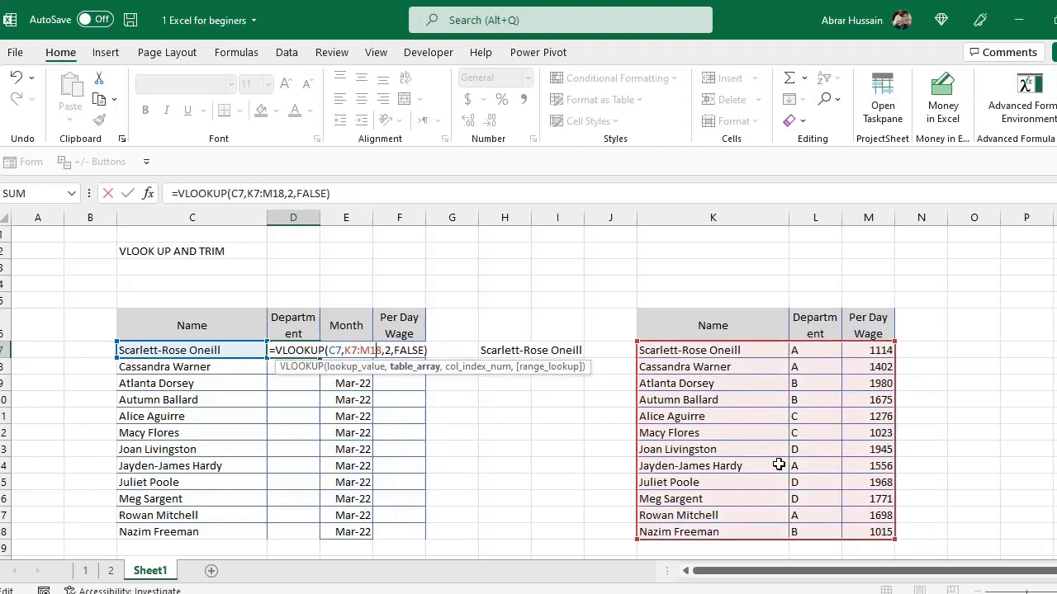
pyautogui.press('Left')
pyautogui.press('Left')
pyautogui.press('Left')
pyautogui.press('Left')
pyautogui.press('Left')
pyautogui.press('Left')
pyautogui.write('TRIM(C7')
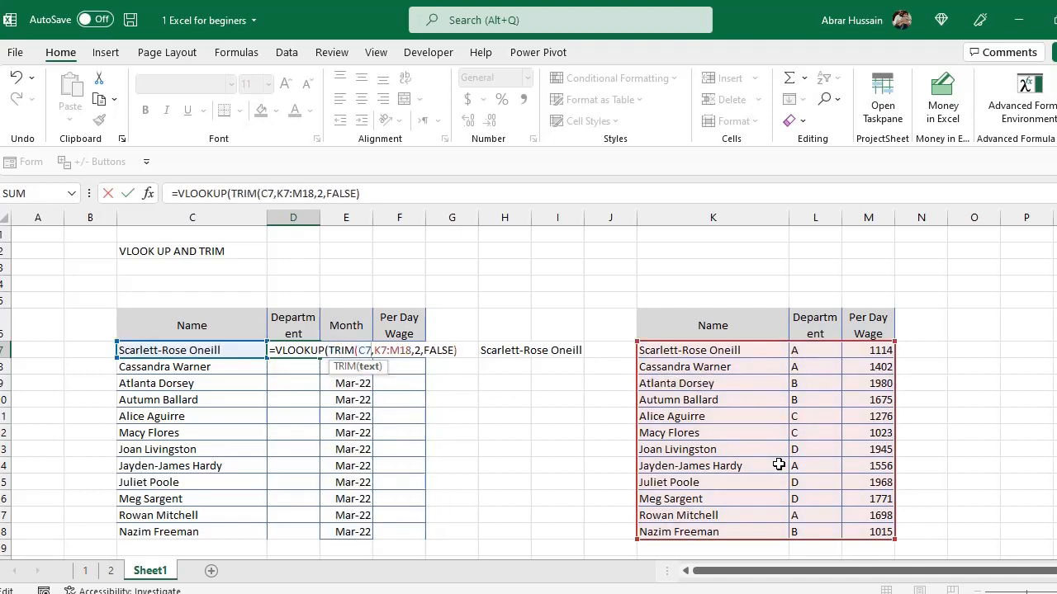
pyautogui.write(')')
pyautogui.hotkey('ctrl', 'Return')
# Re-check the D7 formula and the name in C7 in edit mode.
pyautogui.press('F2')
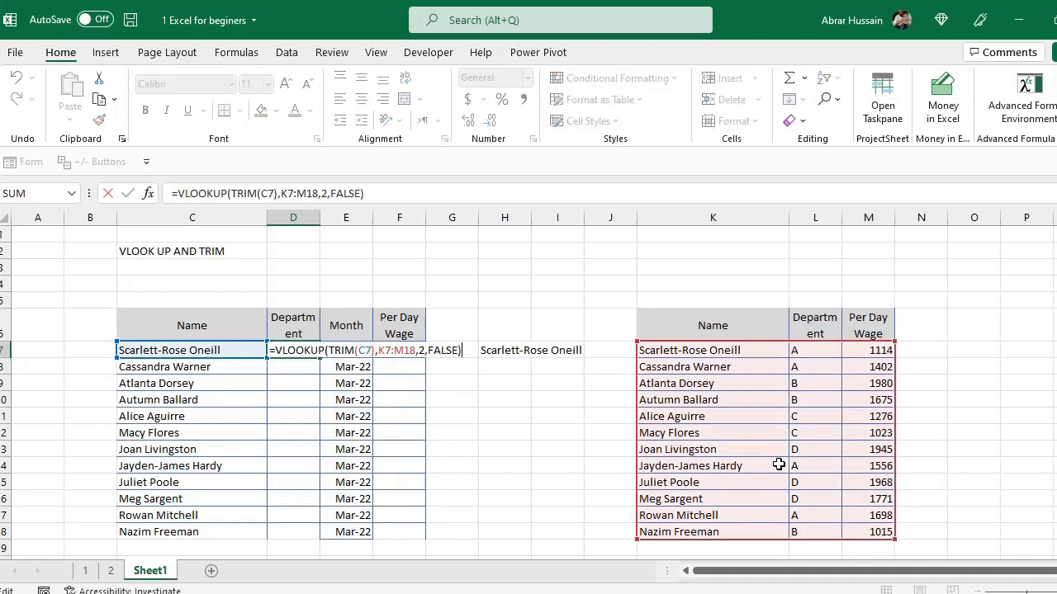
pyautogui.hotkey('ctrl', 'Return')
pyautogui.press('F2')
pyautogui.hotkey('ctrl', 'Return')
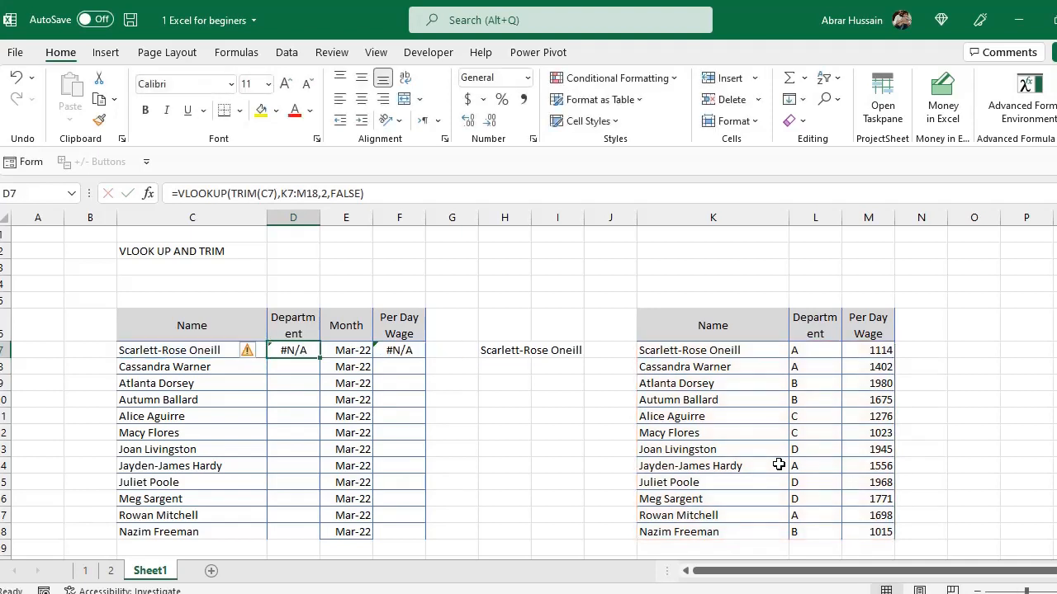
pyautogui.press('Left')
pyautogui.press('F2')
pyautogui.press('Escape')
pyautogui.press('Right')
pyautogui.press('F2')
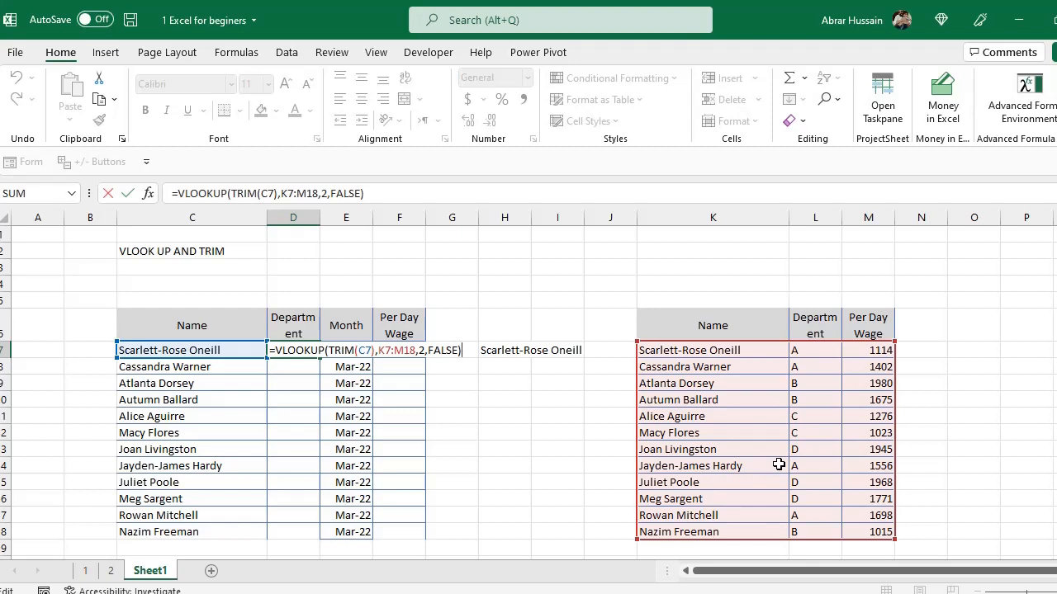
pyautogui.hotkey('ctrl', 'Return')
# Delete the trailing space from the lookup name in K7 and review the D7 formula.
pyautogui.press('Right')
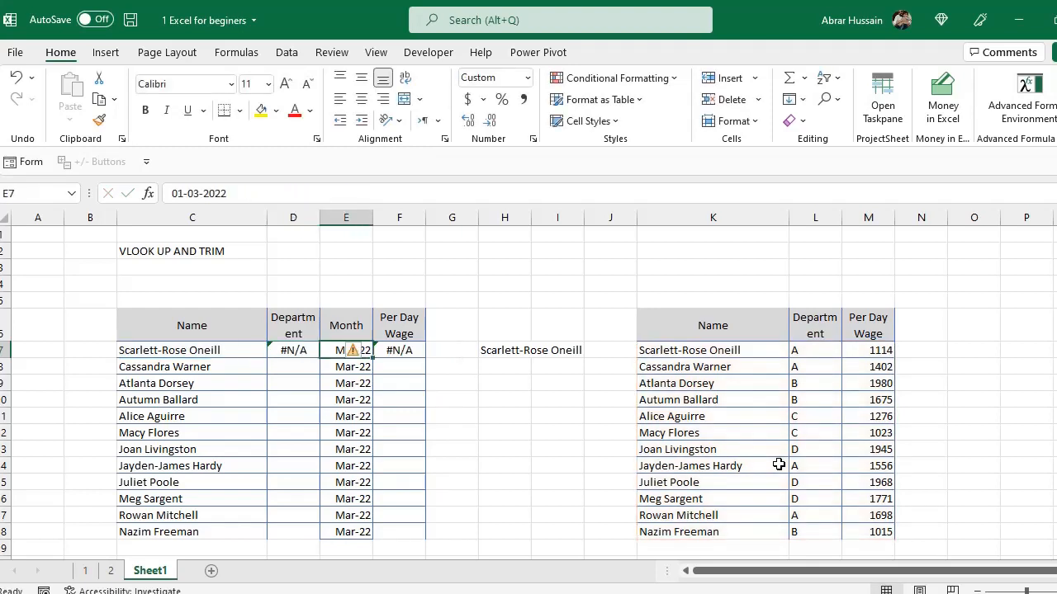
pyautogui.press('Right')
pyautogui.press('Right')
pyautogui.press('Right')
pyautogui.press('Right')
pyautogui.press('Right')
pyautogui.press('Right')
pyautogui.press('F2')
pyautogui.press('BackSpace')
pyautogui.hotkey('ctrl', 'Return')
pyautogui.press('Left')
pyautogui.press('Left')
pyautogui.press('Left')
pyautogui.press('Left')
pyautogui.press('Left')
pyautogui.press('Left')
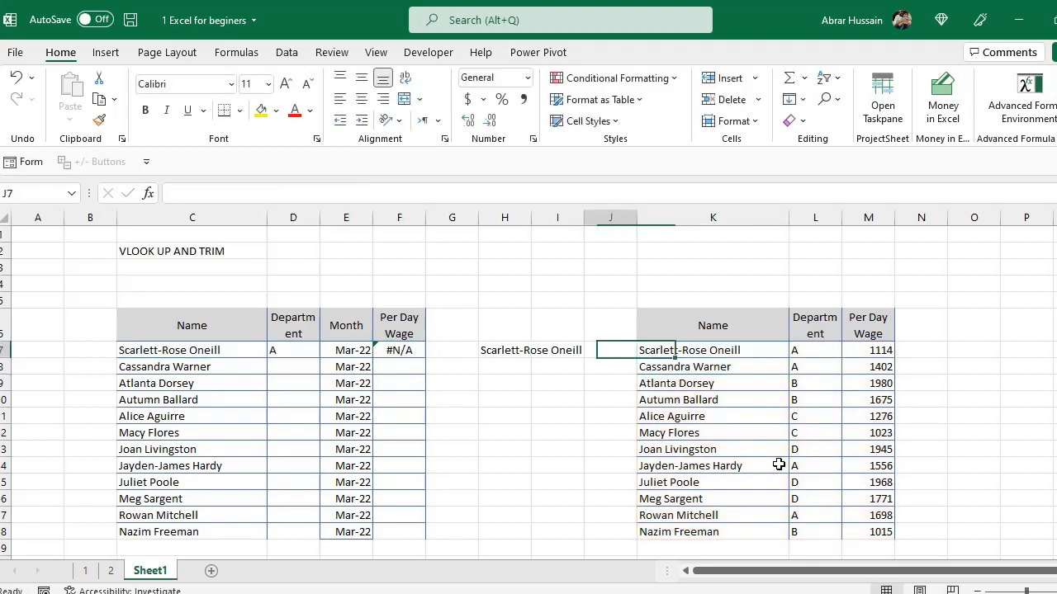
pyautogui.press('Left')
pyautogui.press('F2')
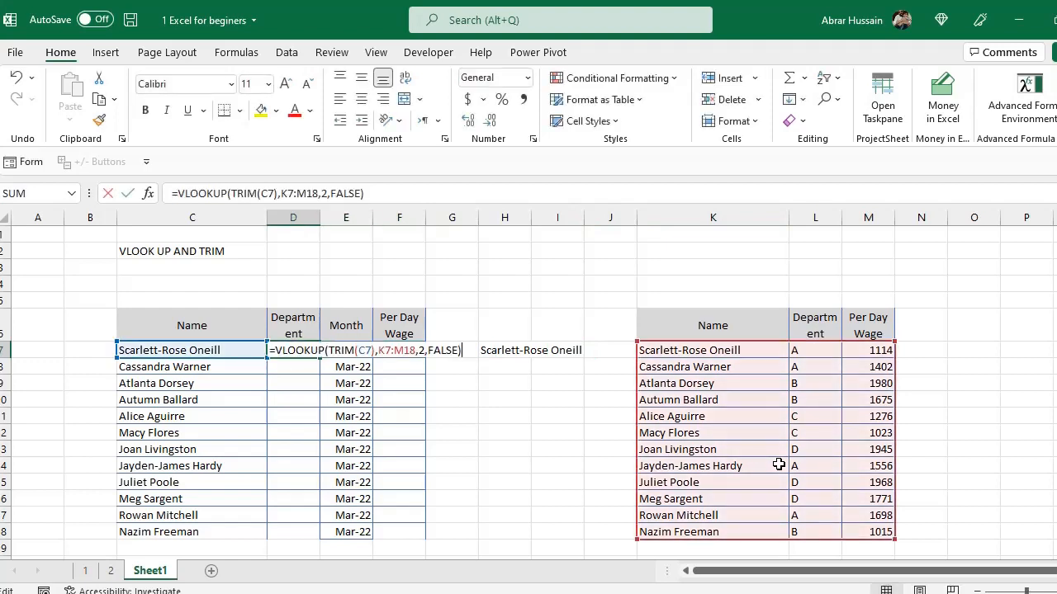
pyautogui.press('Escape')
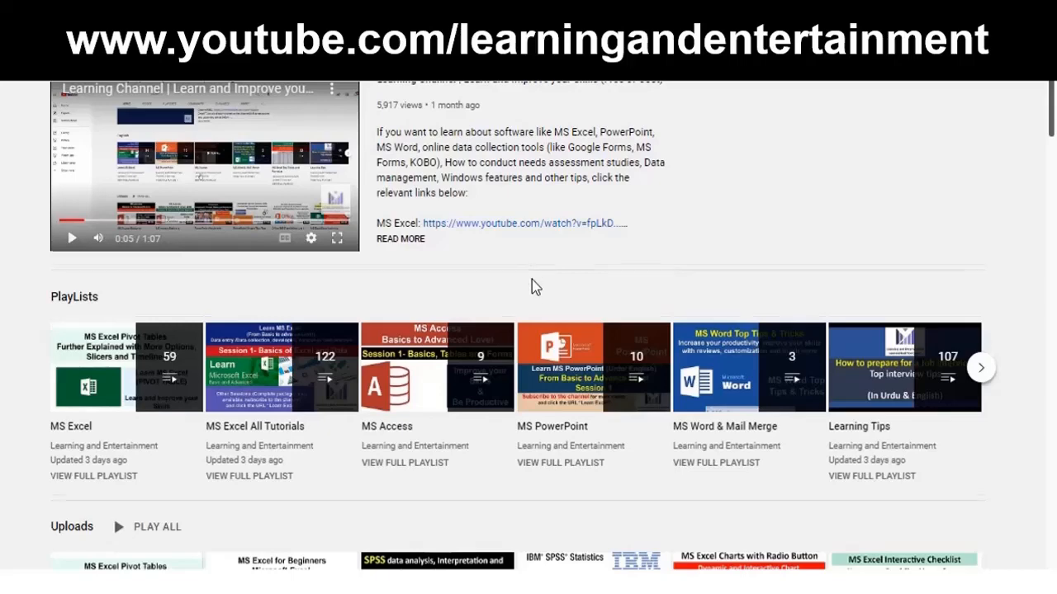
pyautogui.scroll(-2, 533, 280)
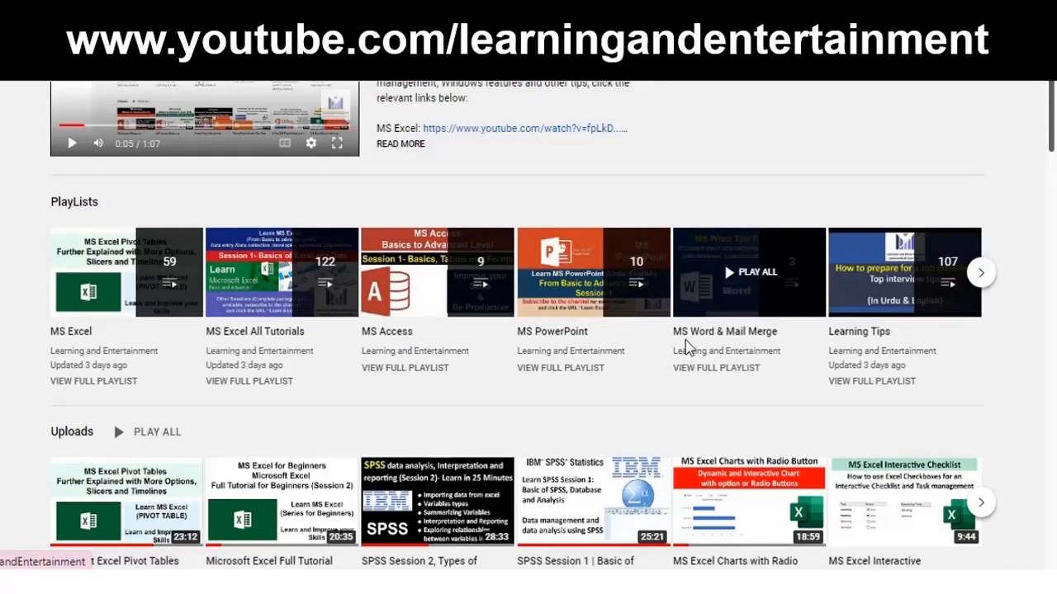
pyautogui.scroll(-3, 687, 346)
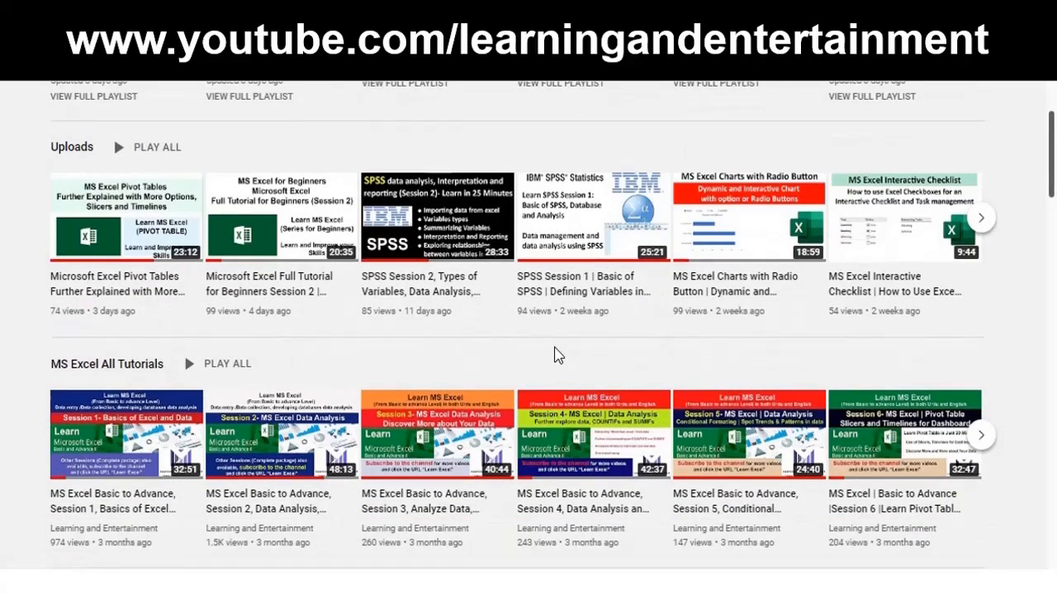
pyautogui.scroll(-3, 555, 355)
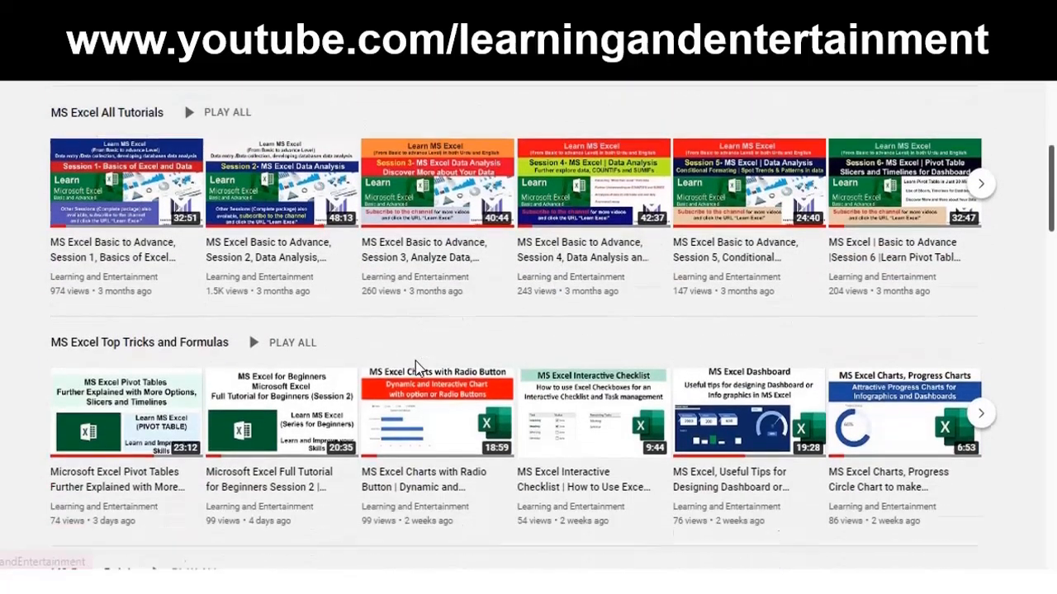
# Browse the channel home page's playlist shelves of Excel, PowerPoint, Access and data-collection tutorials.
pyautogui.scroll(-3, 417, 367)
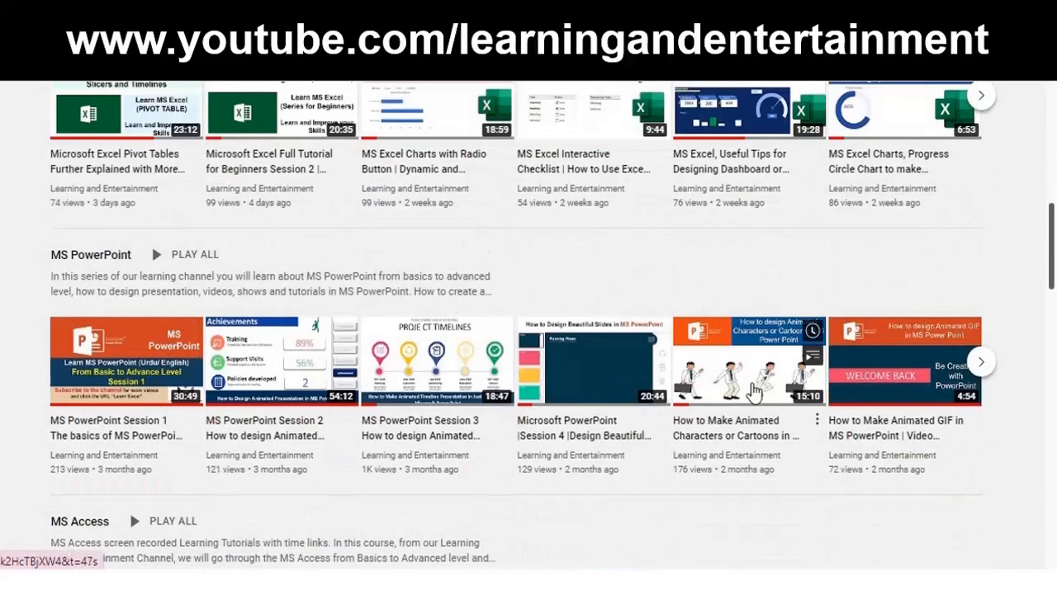
pyautogui.scroll(-3, 106, 252)
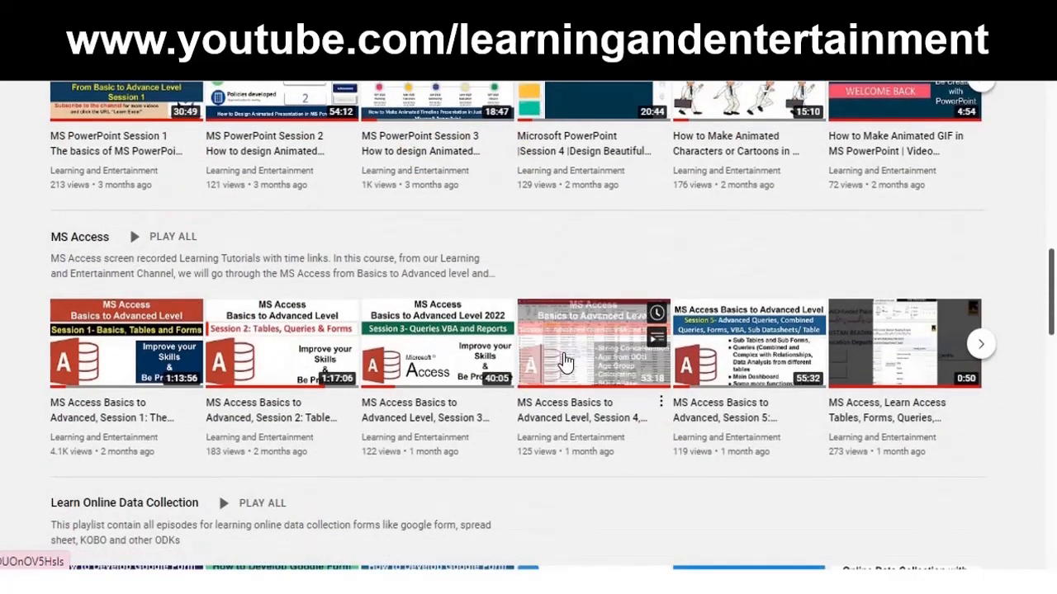
pyautogui.scroll(-3, 565, 361)
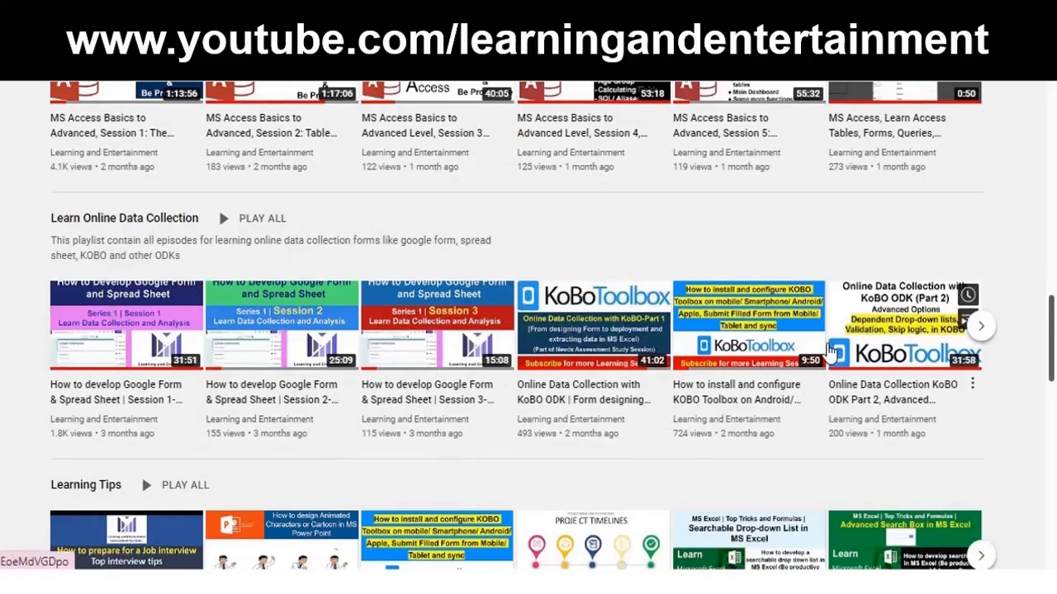
pyautogui.scroll(10, 554, 355)
pyautogui.scroll(-2, 715, 348)
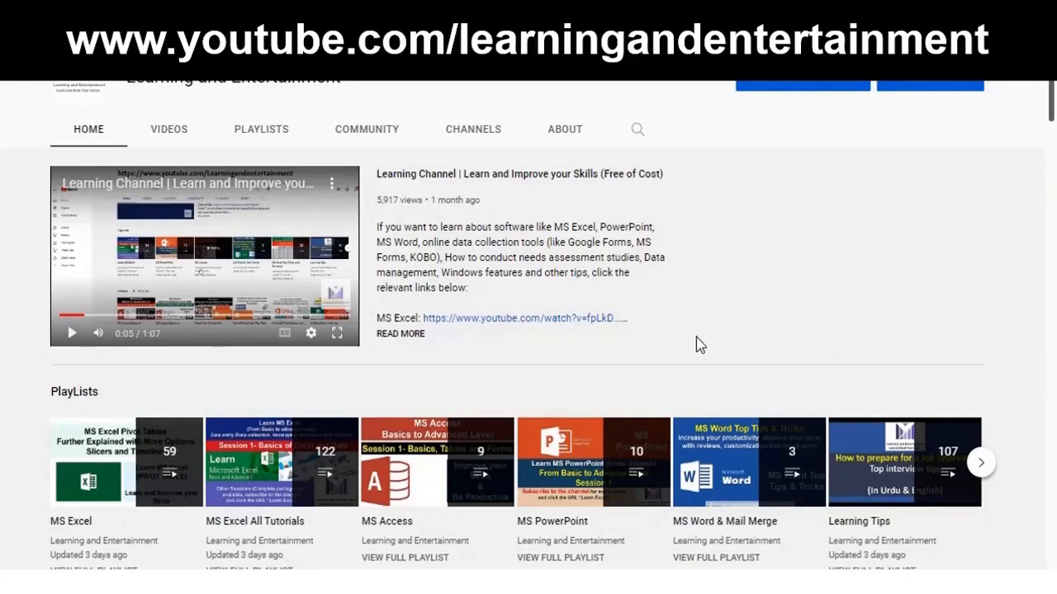
pyautogui.scroll(-2, 696, 339)
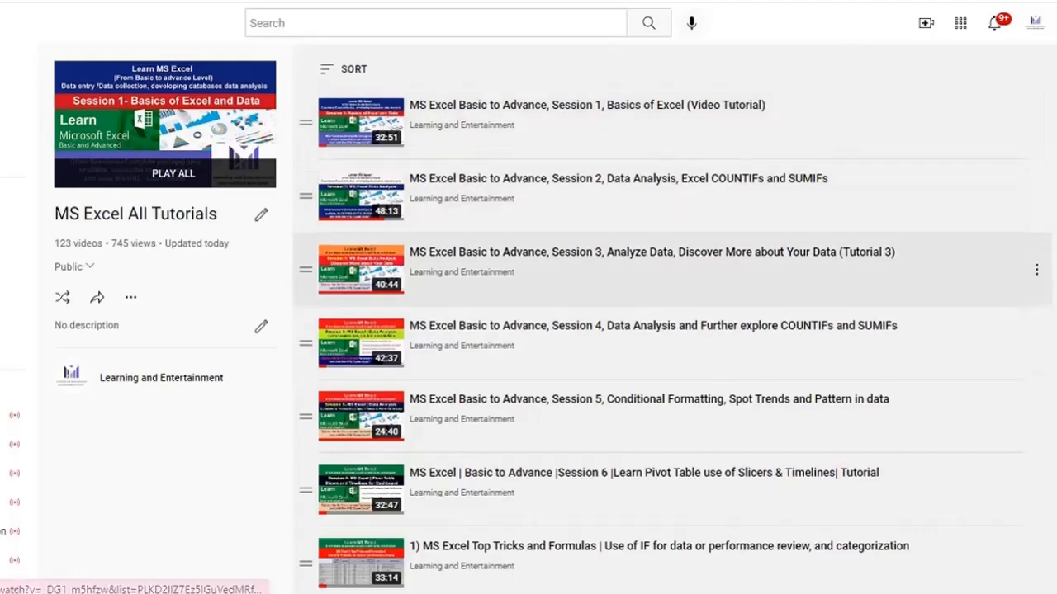
# Scroll through the video list of the MS Excel All Tutorials playlist.
pyautogui.scroll(-2, 672, 331)
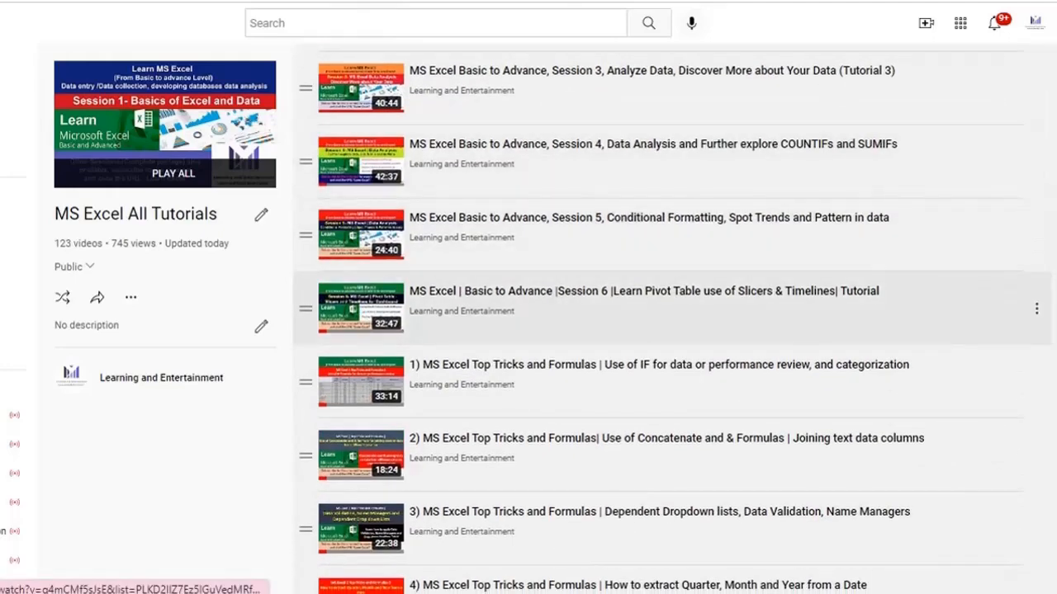
pyautogui.scroll(-1, 673, 306)
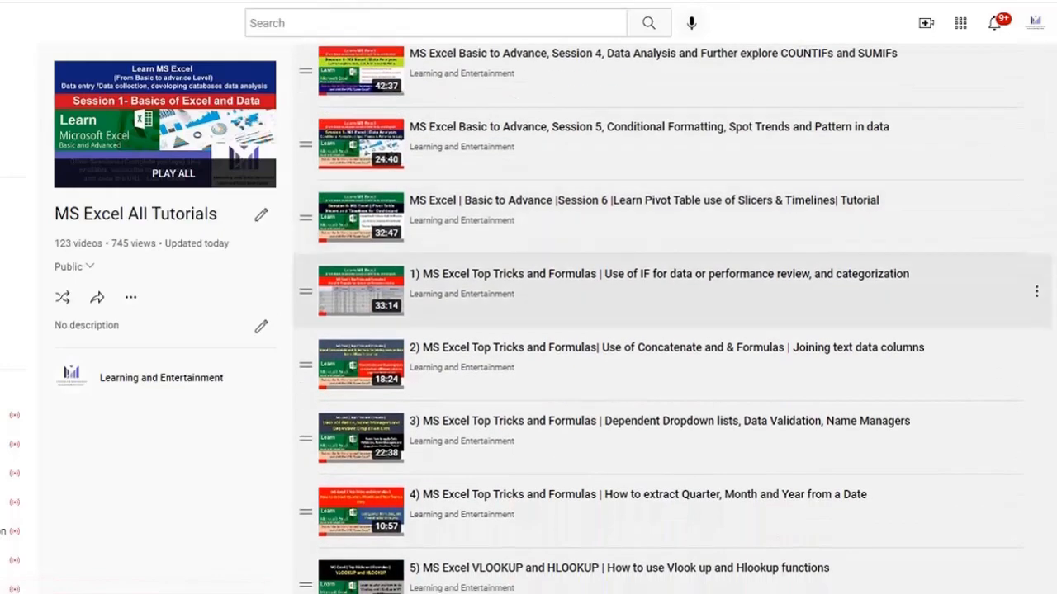
pyautogui.scroll(1, 673, 272)
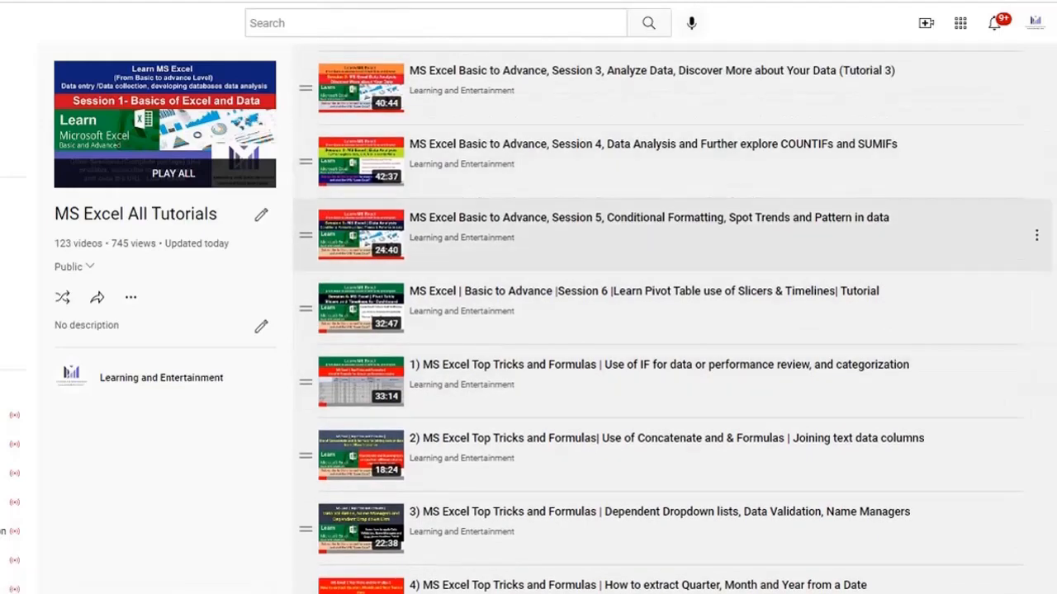
pyautogui.scroll(-1, 673, 247)
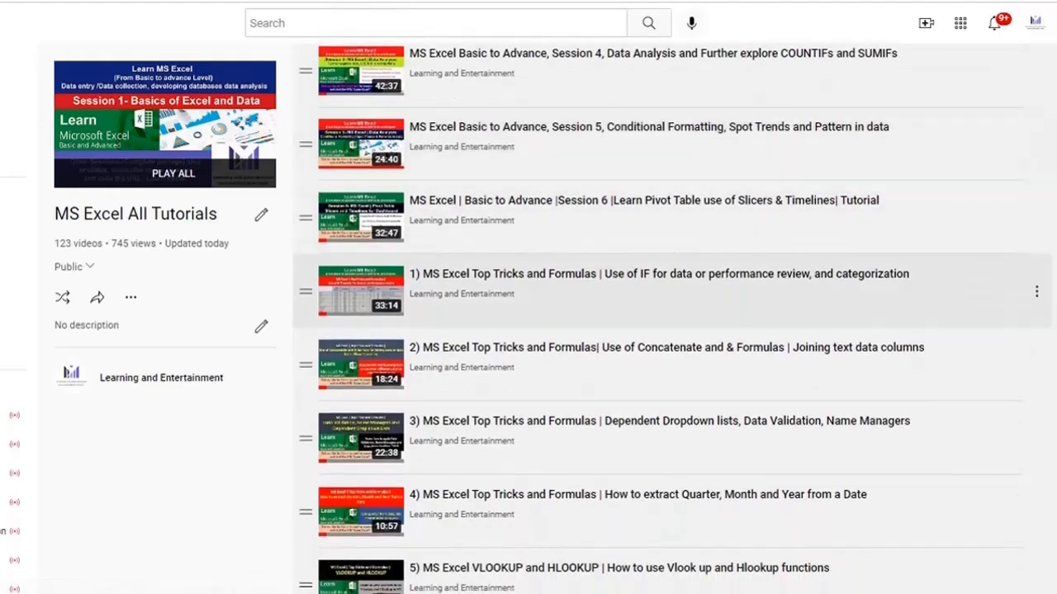
pyautogui.scroll(-1, 673, 248)
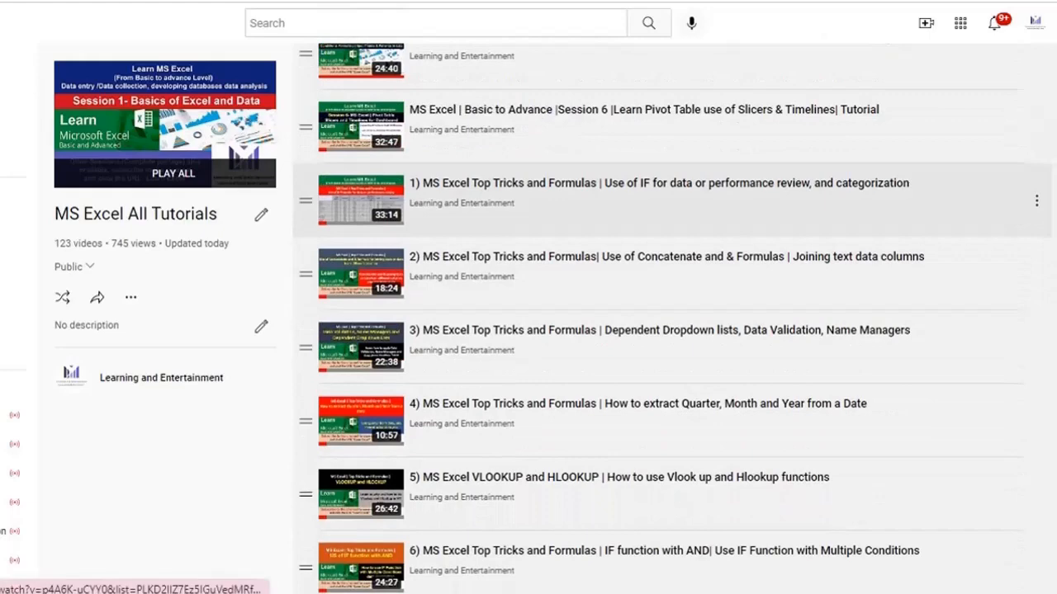
pyautogui.scroll(-1, 673, 198)
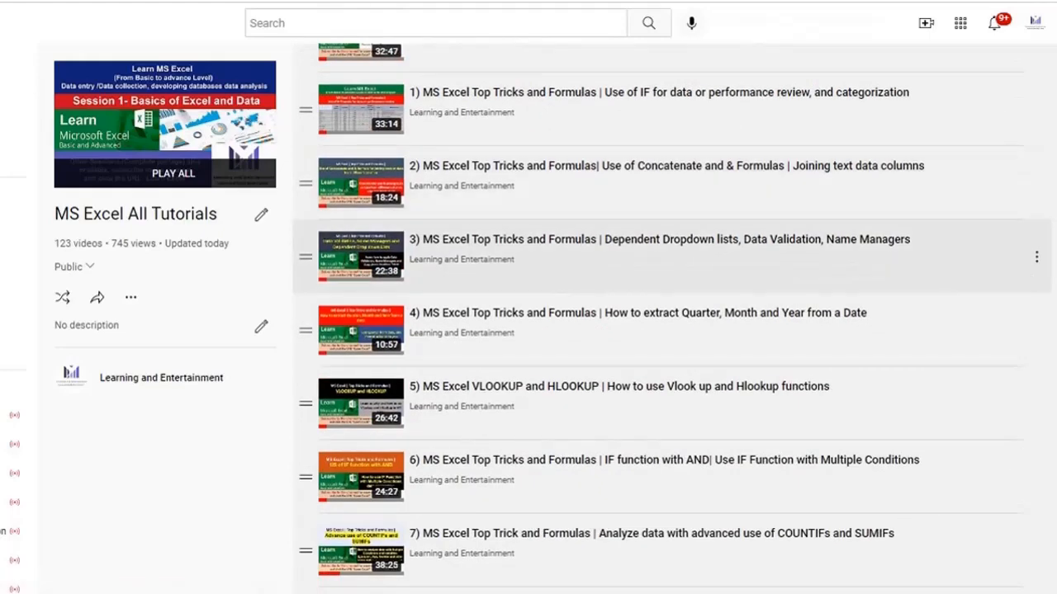
pyautogui.scroll(-1, 673, 285)
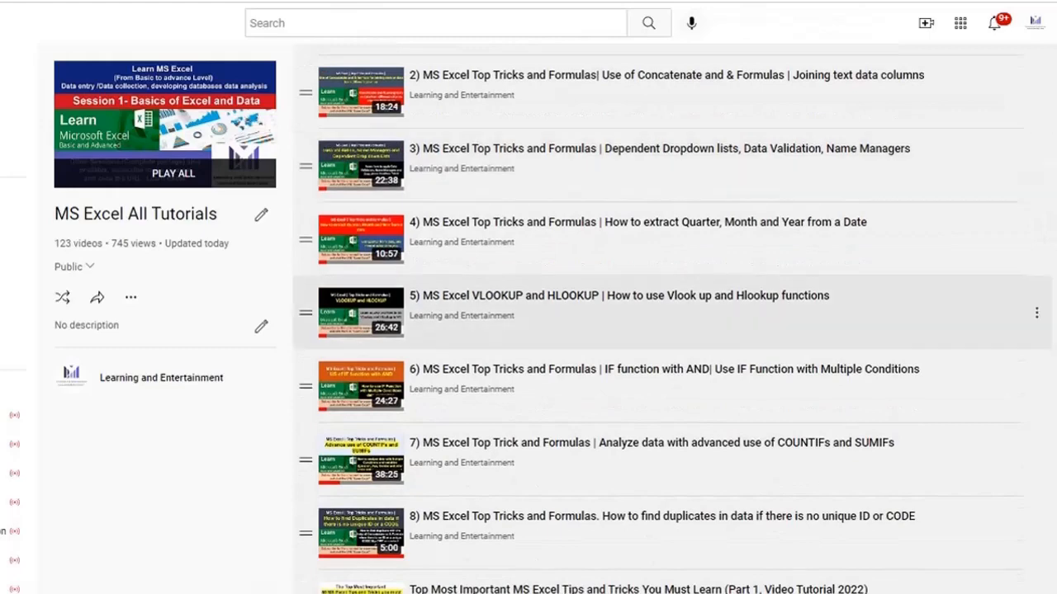
pyautogui.scroll(-2, 673, 285)
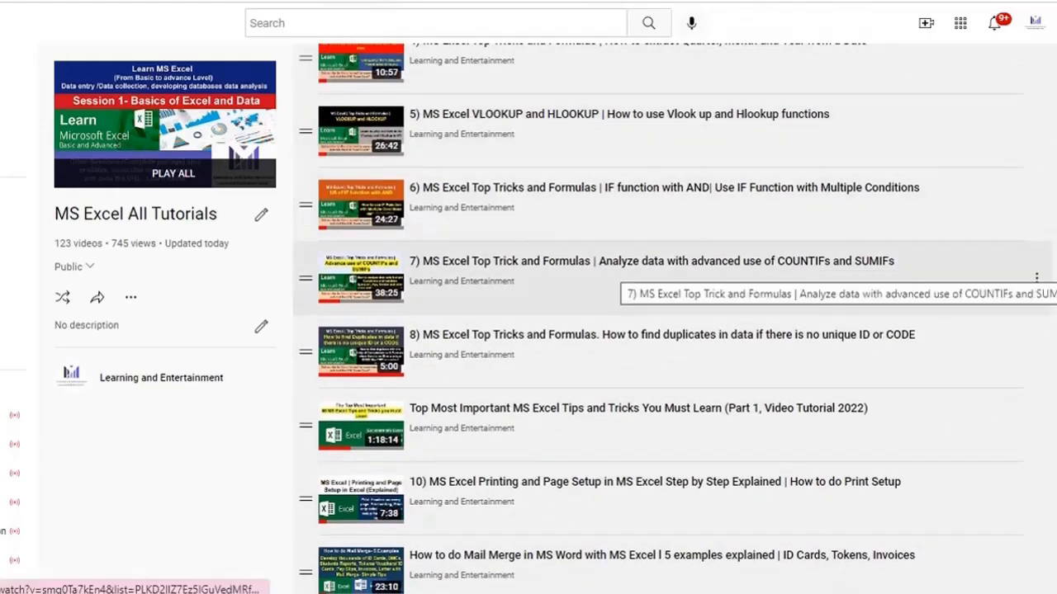
pyautogui.scroll(-1, 673, 285)
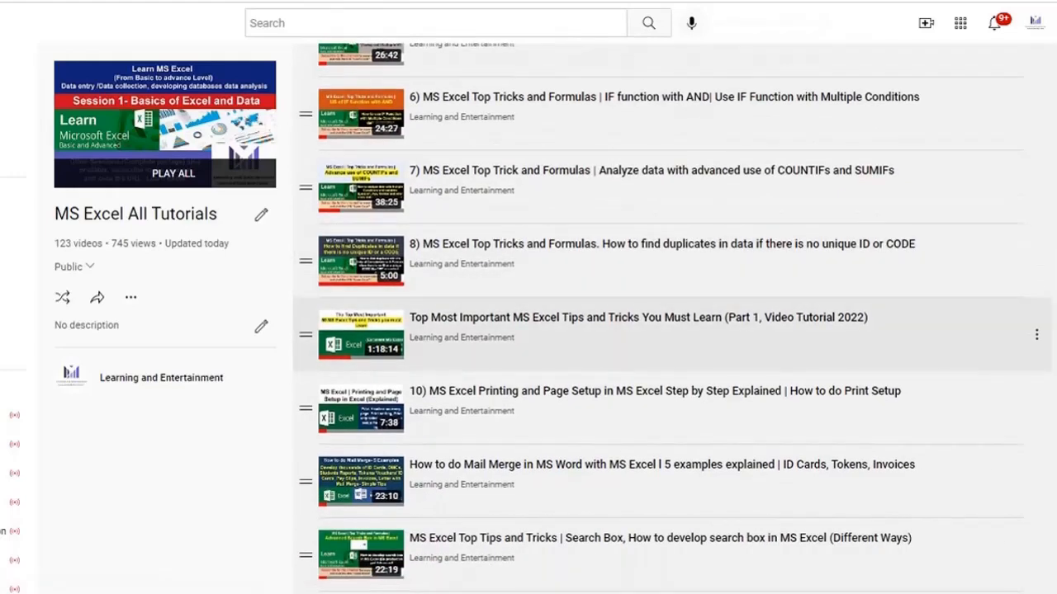
pyautogui.scroll(-4, 672, 318)
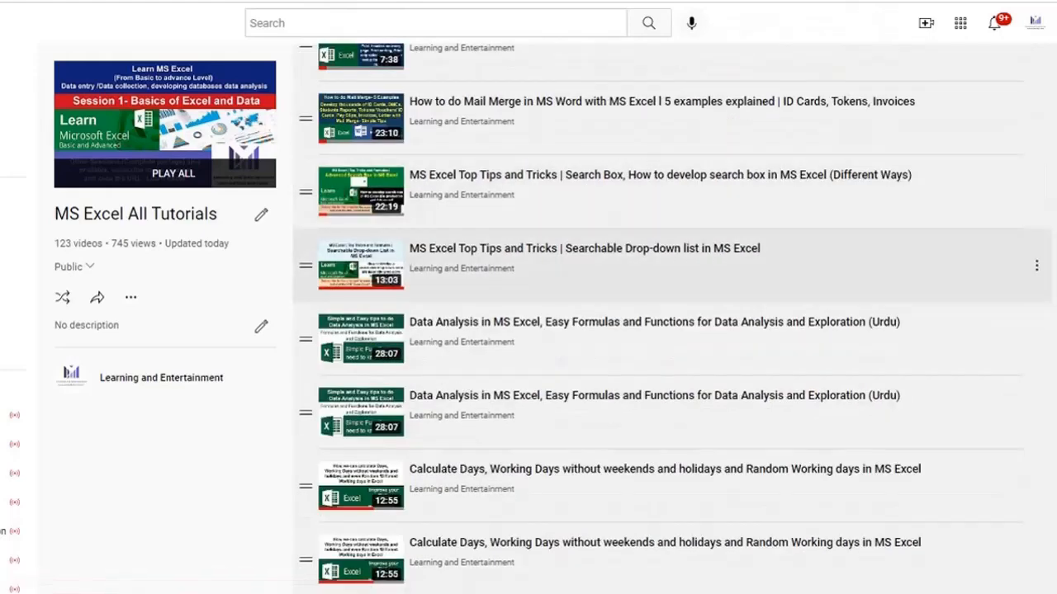
pyautogui.scroll(-10, 673, 318)
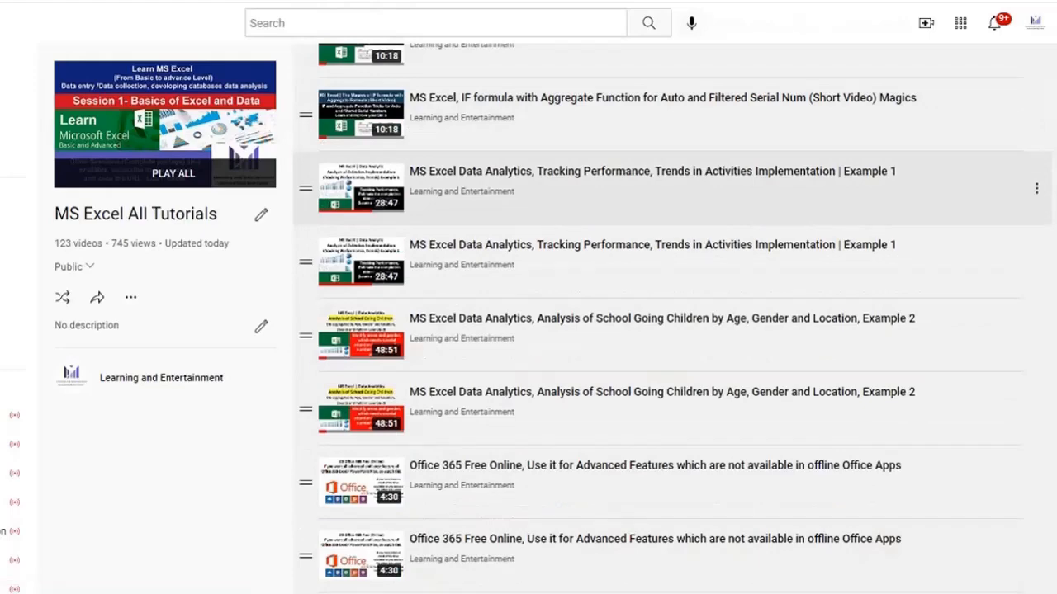
pyautogui.scroll(-2, 673, 219)
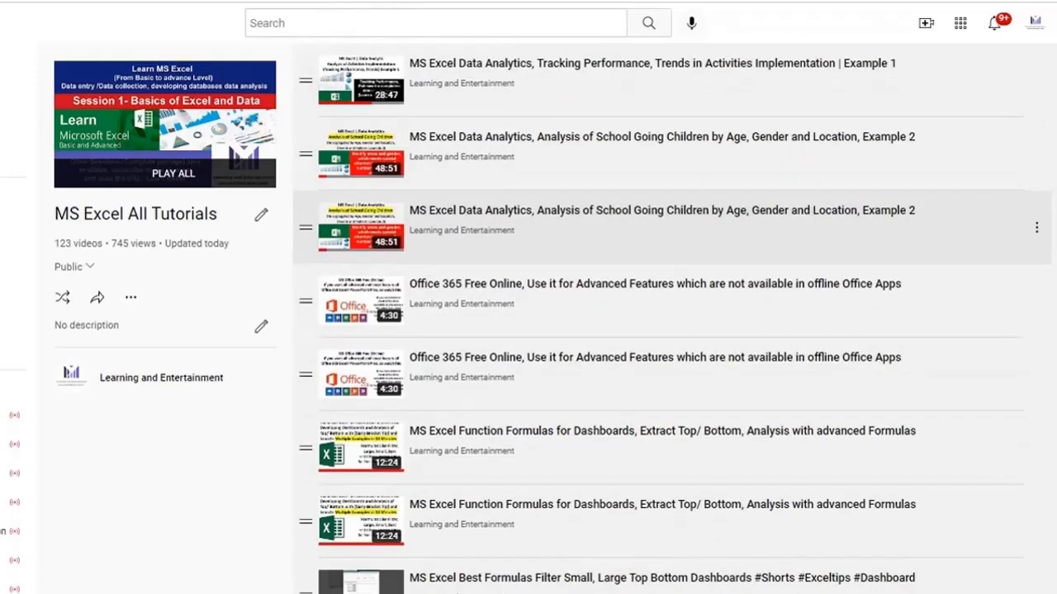
pyautogui.scroll(-1, 672, 219)
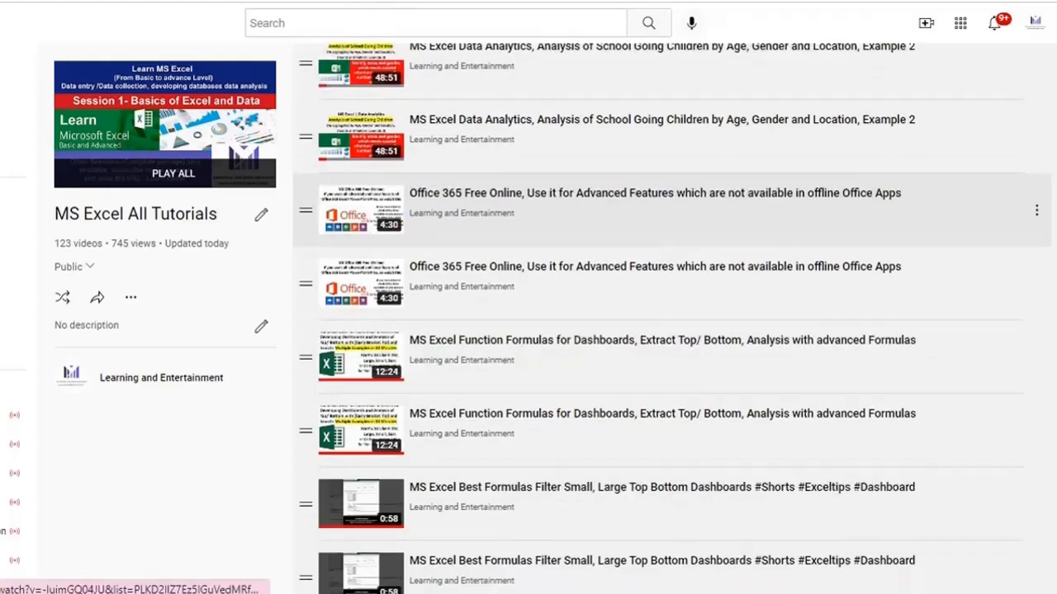
pyautogui.scroll(-7, 673, 219)
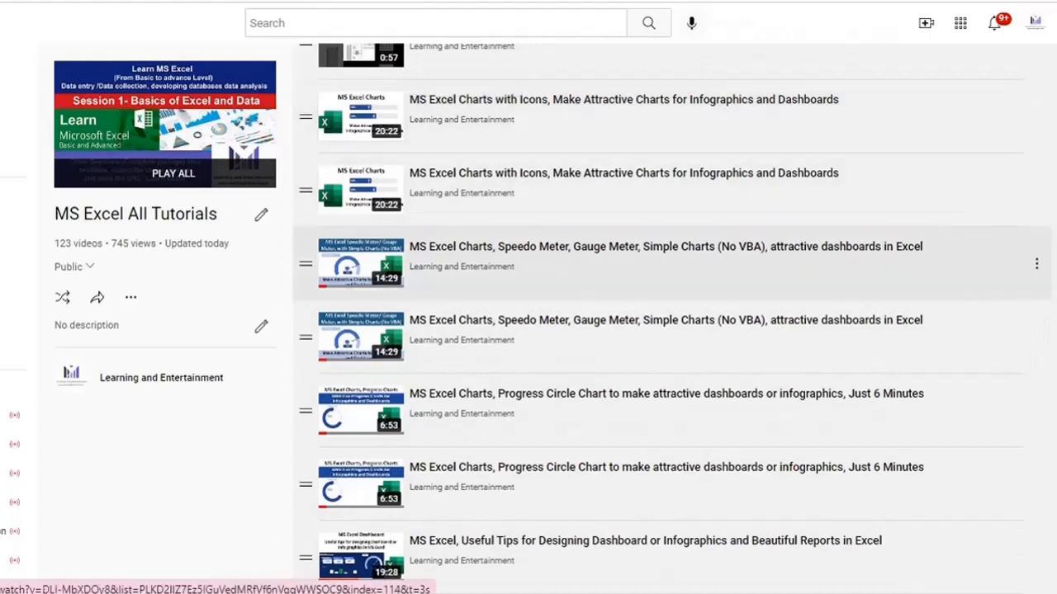
pyautogui.scroll(-3, 673, 248)
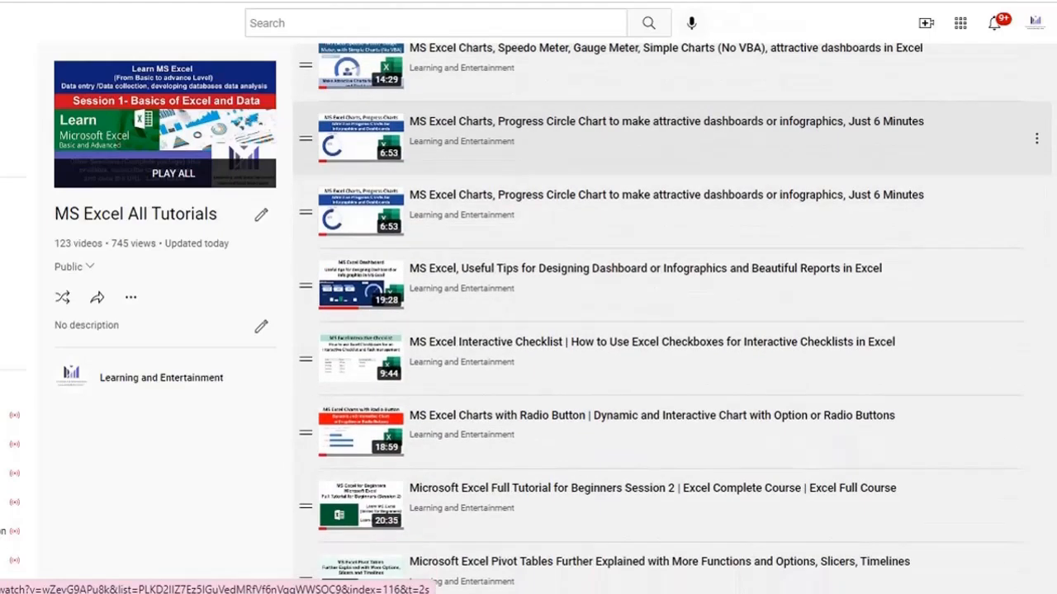
pyautogui.scroll(-1, 461, 190)
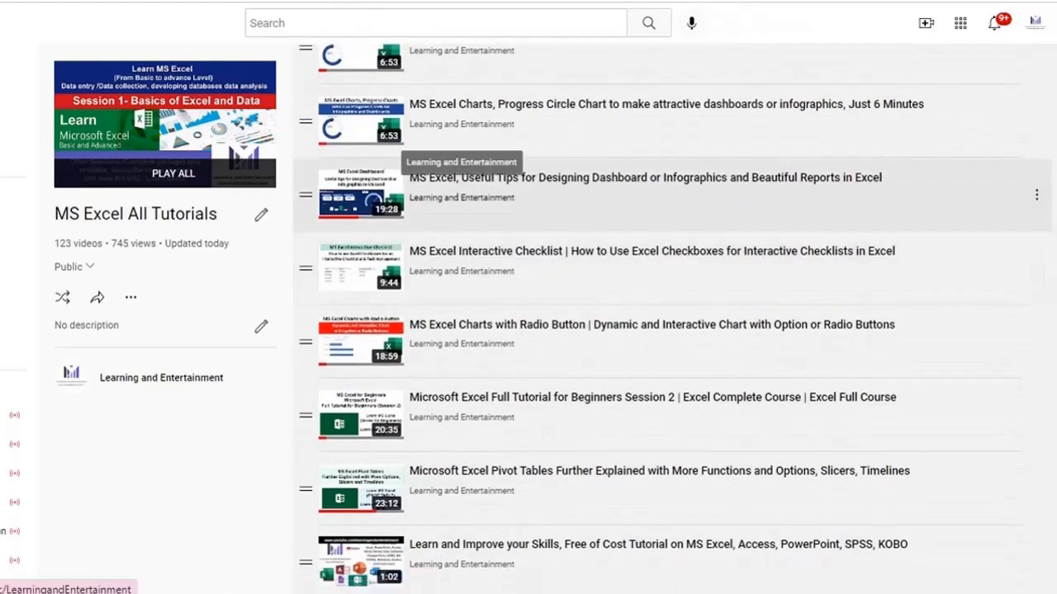
# Browse the MS PowerPoint and MS Access playlists, then the channel home page's playlists.
pyautogui.scroll(2, 444, 285)
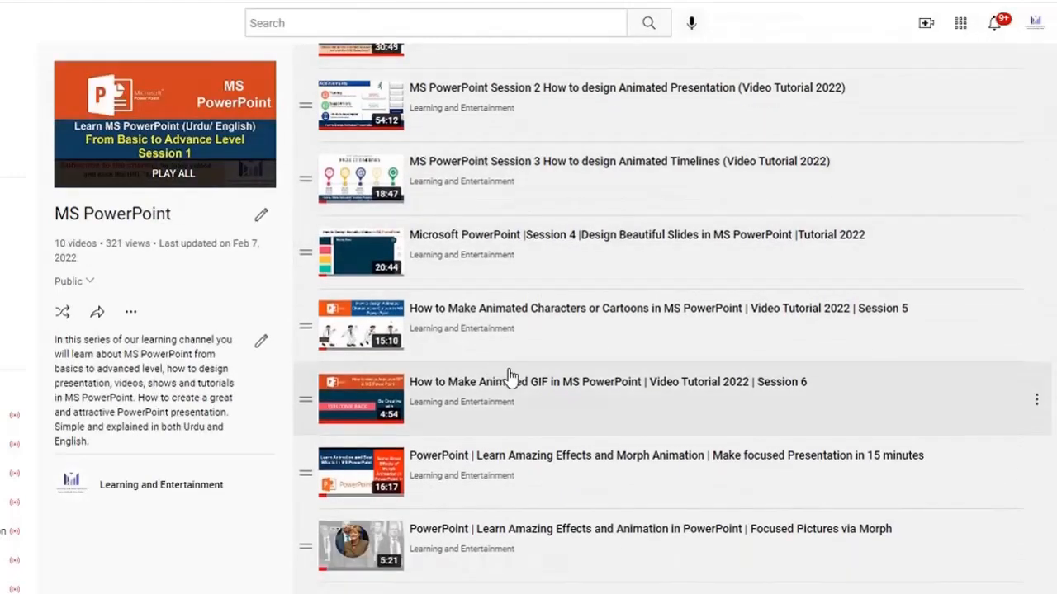
pyautogui.scroll(-2, 510, 376)
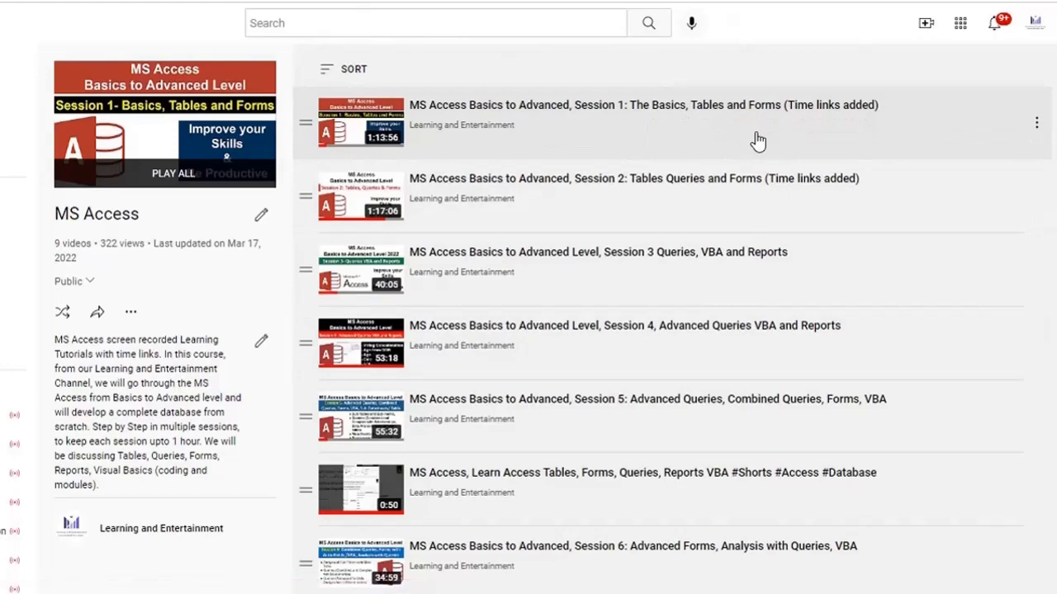
pyautogui.scroll(-2, 720, 285)
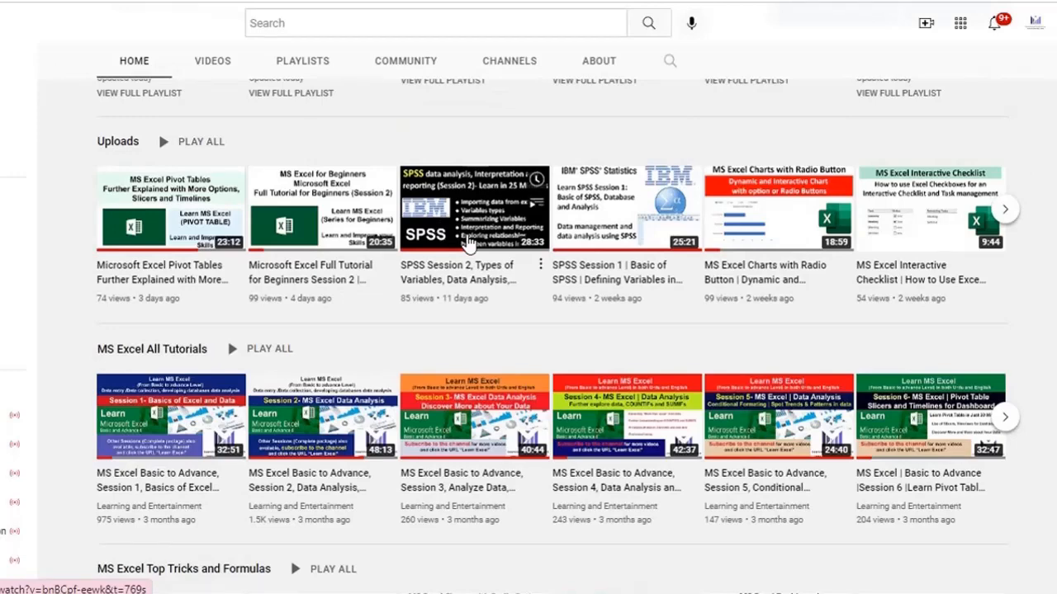
pyautogui.scroll(-10, 469, 242)
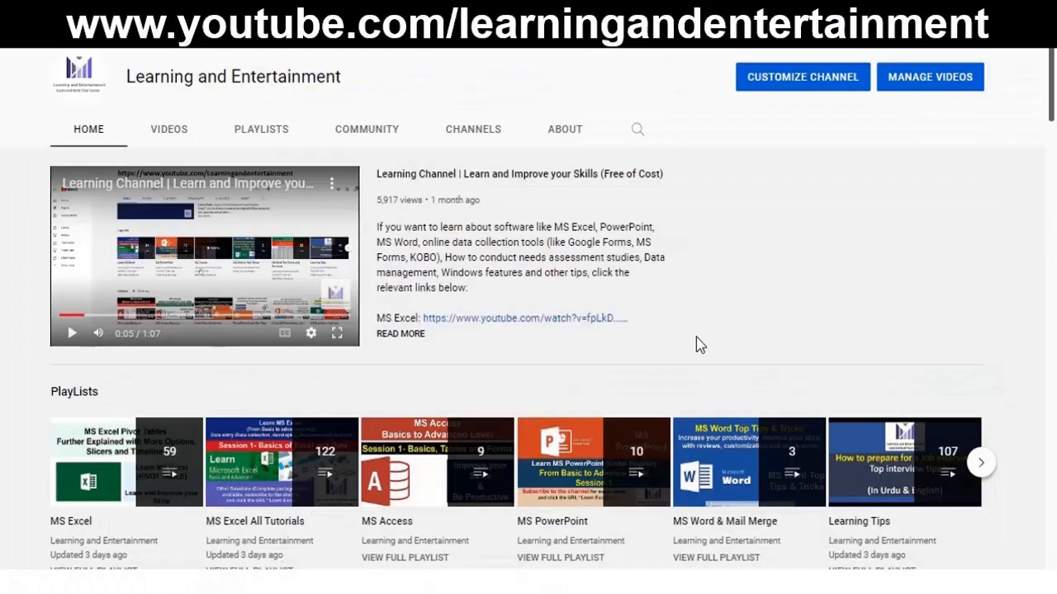
pyautogui.scroll(-1, 696, 337)
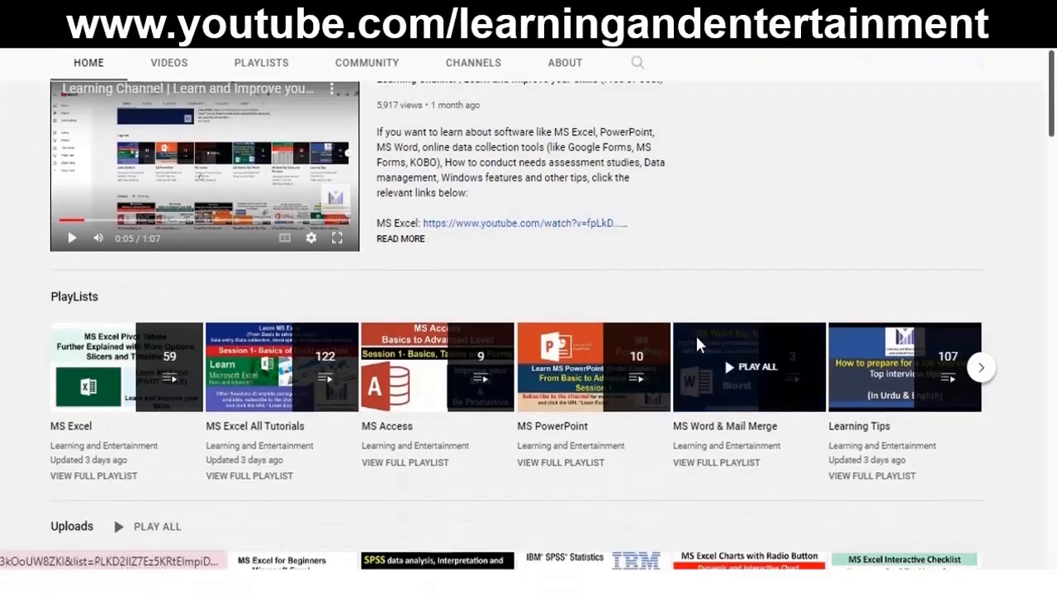